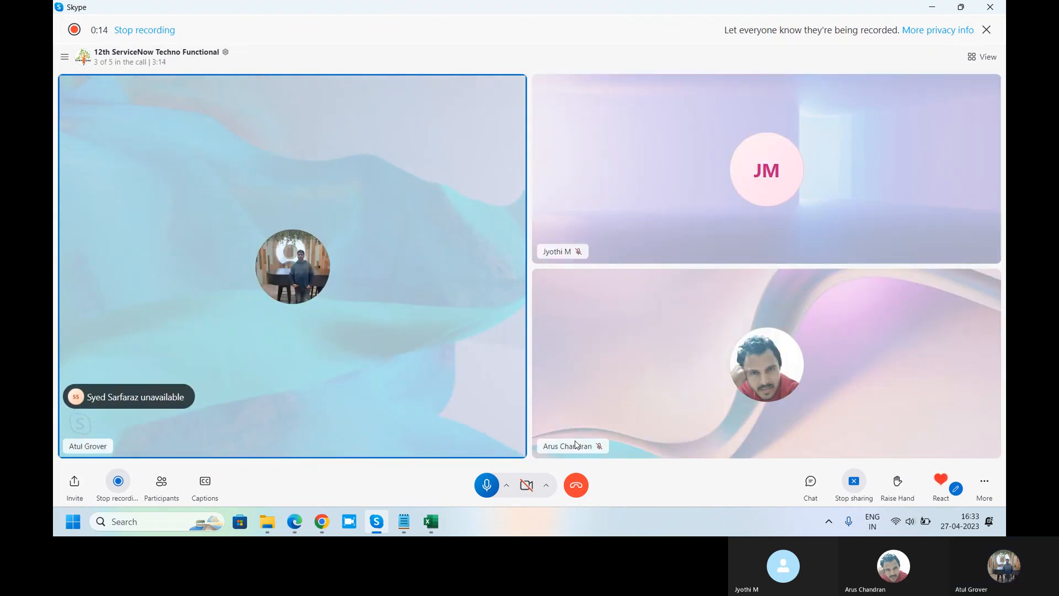
Launch a blank Notepad document by searching 'note' from the Start menu.
key(super)
text(note)
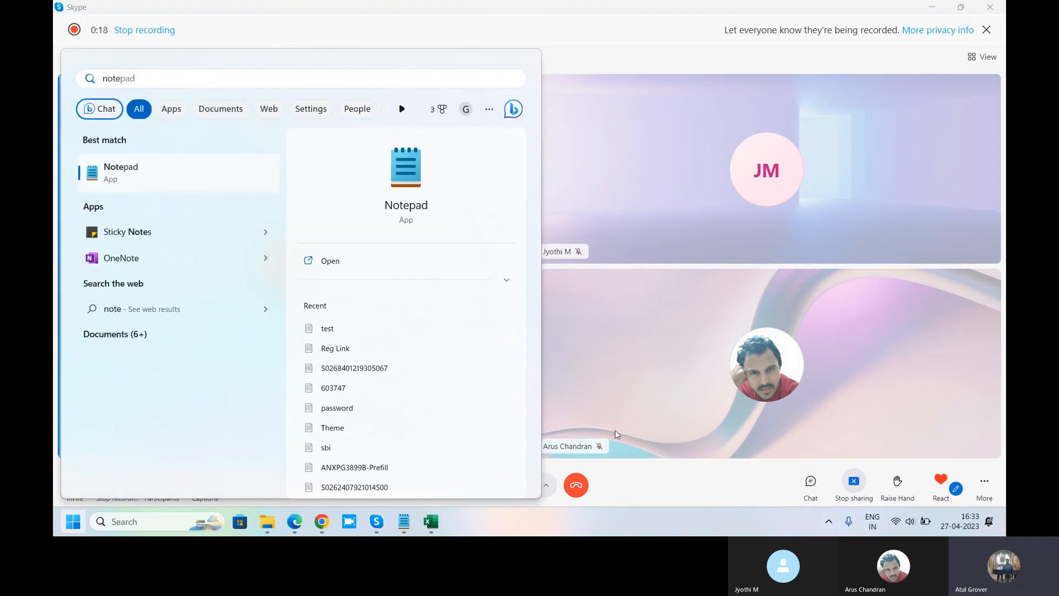
click(418, 176)
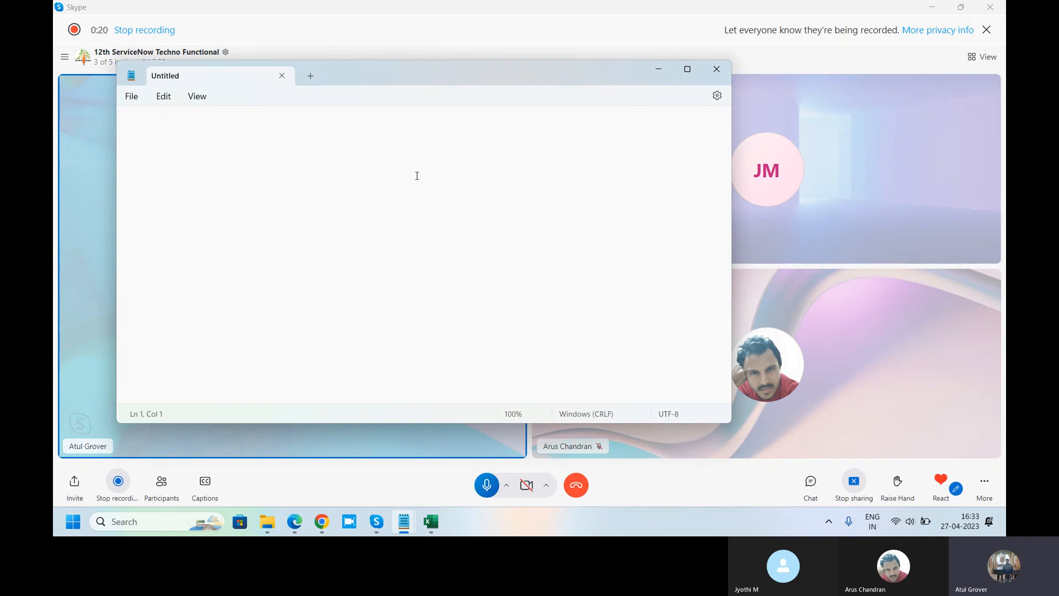
Type 'Integration', '2 system intract' and 'SN ---- SN' as separate paragraphs in Notepad.
text(Integration)
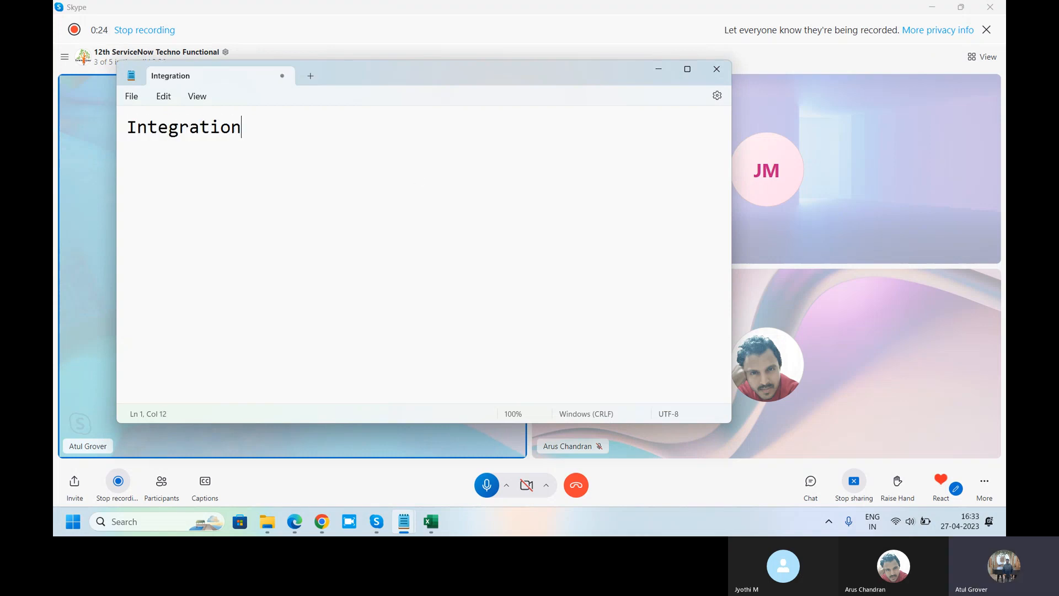
key(Return)
key(Return)
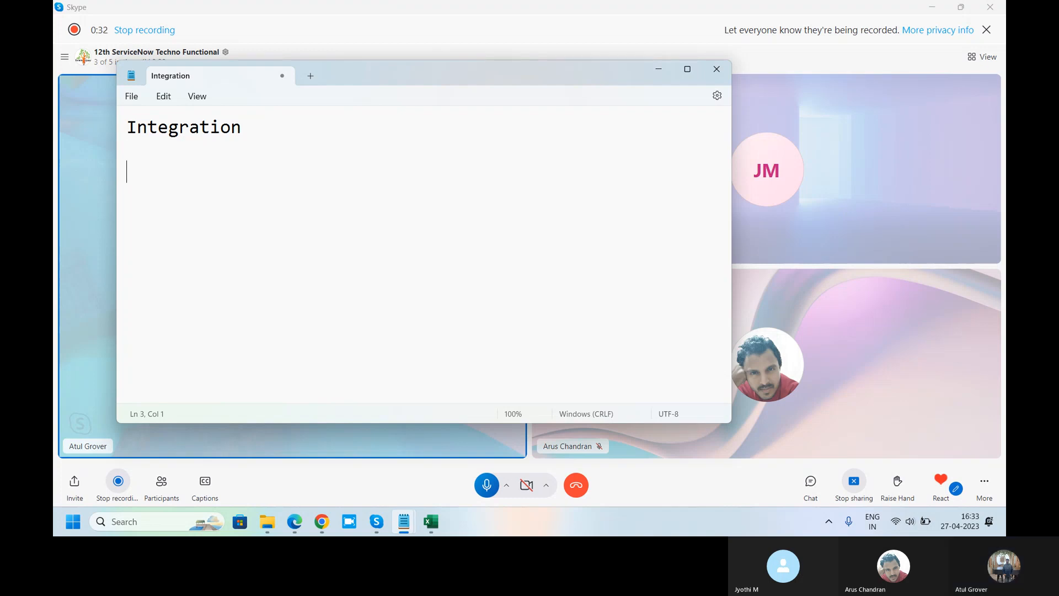
text(2 system)
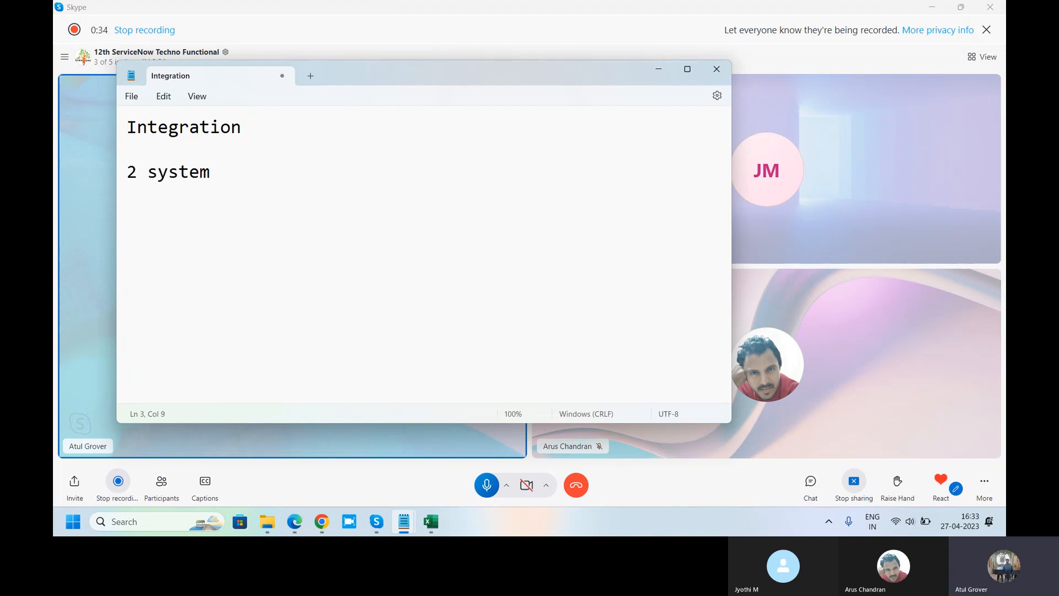
text( inc=tad)
key(BackSpace)
key(BackSpace)
key(BackSpace)
key(BackSpace)
key(BackSpace)
text(tract)
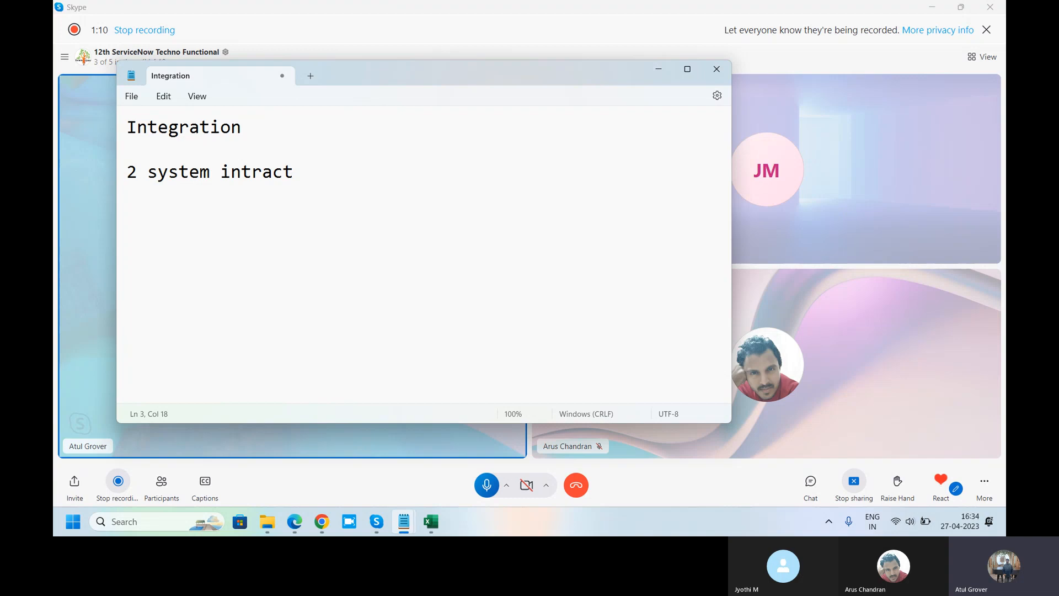
key(Return)
key(Return)
text(SN   ---- SN)
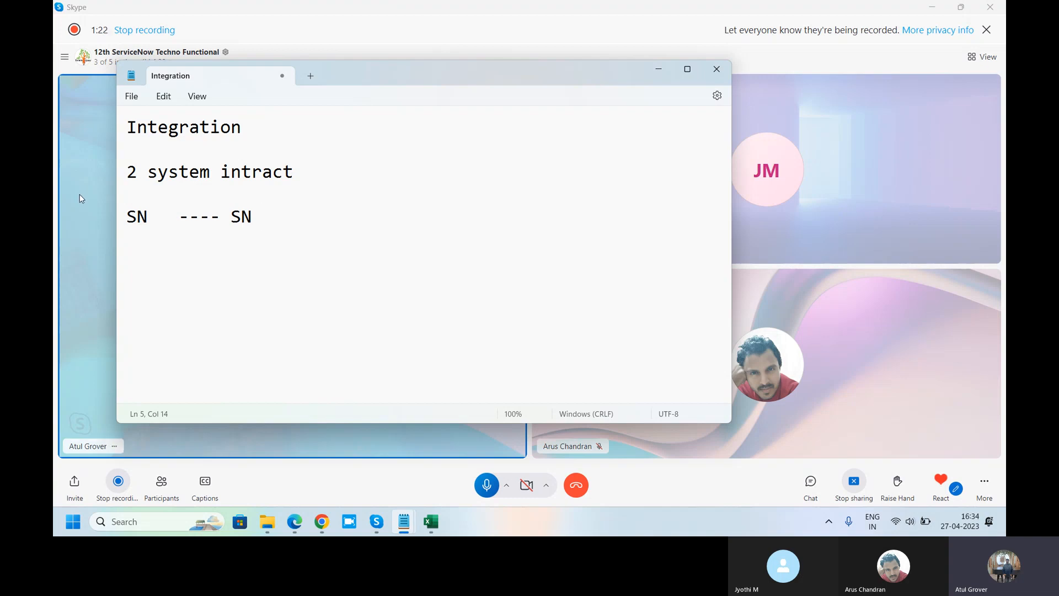
Label the two SN instances as dev86 and dev110.
click(157, 216)
text(dev86)
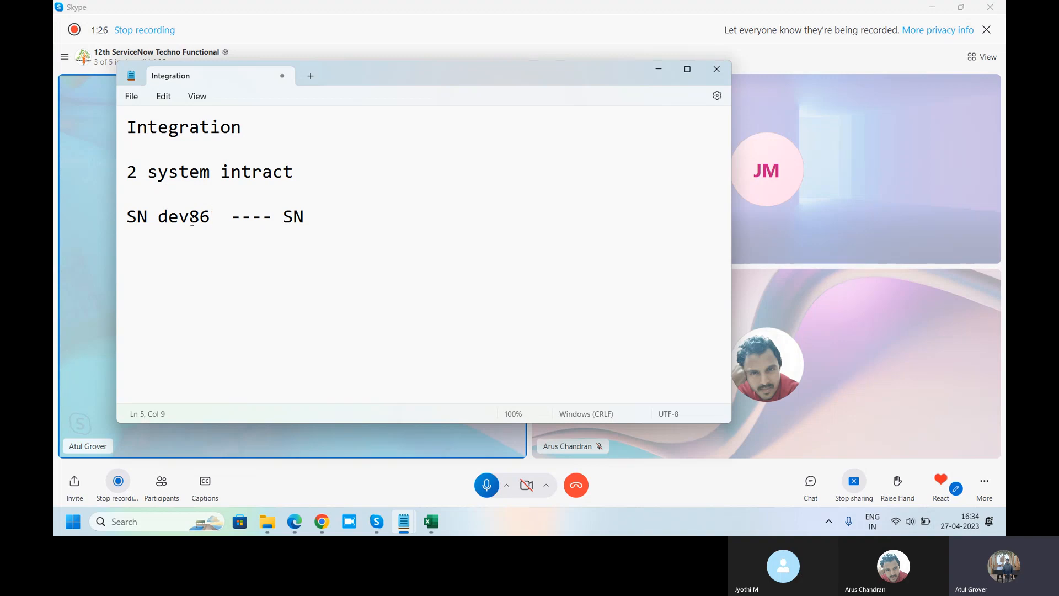
click(326, 215)
text(dev110)
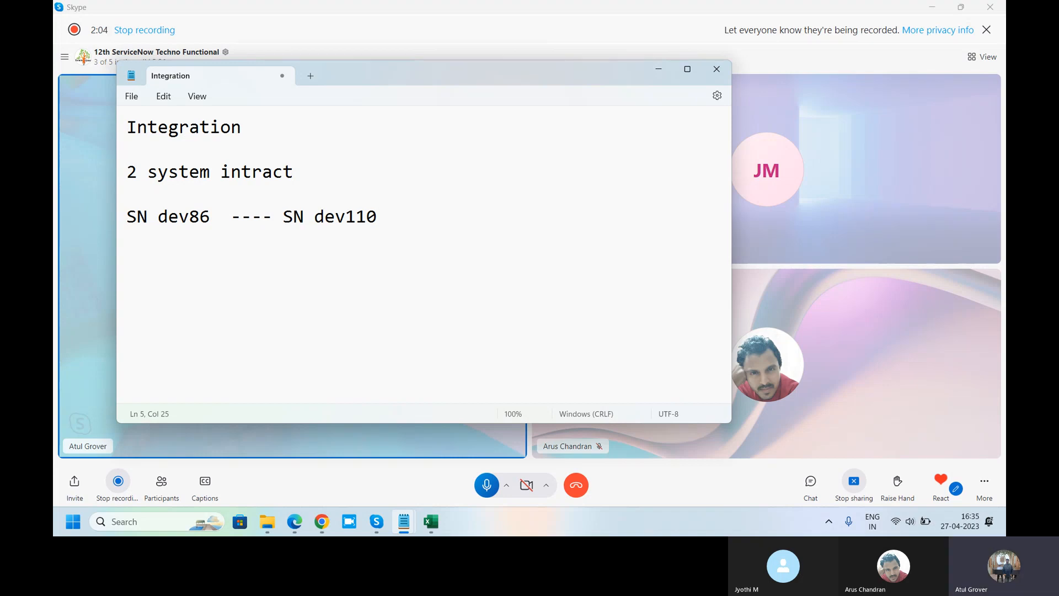
Add a 'Mobile ---- Laptop' line linked by dashes below the instances line.
key(Return)
key(Return)
text(Mobile                   Lpa)
key(BackSpace)
key(BackSpace)
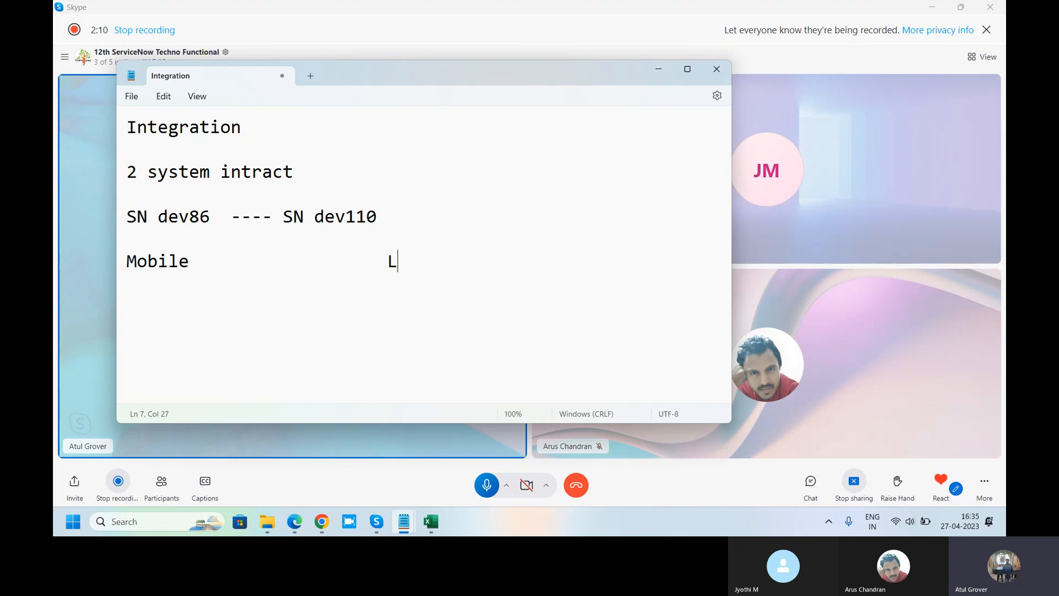
text(aptop)
click(195, 261)
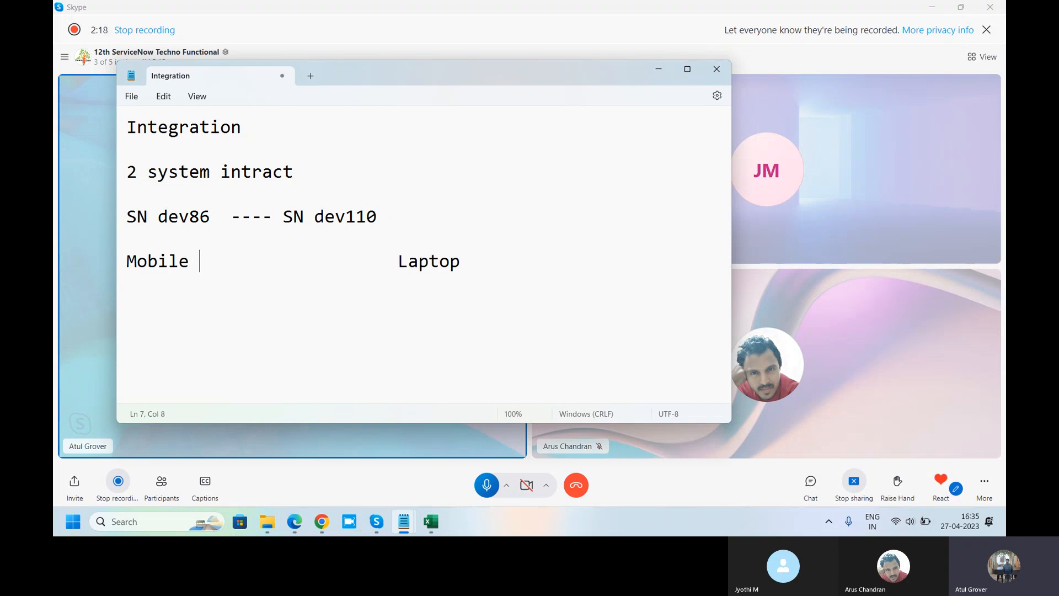
key(Delete)
key(Delete)
key(Delete)
key(Delete)
key(Delete)
key(Delete)
key(Delete)
key(Delete)
key(Delete)
key(Delete)
key(Delete)
key(Delete)
key(Delete)
key(Delete)
key(Delete)
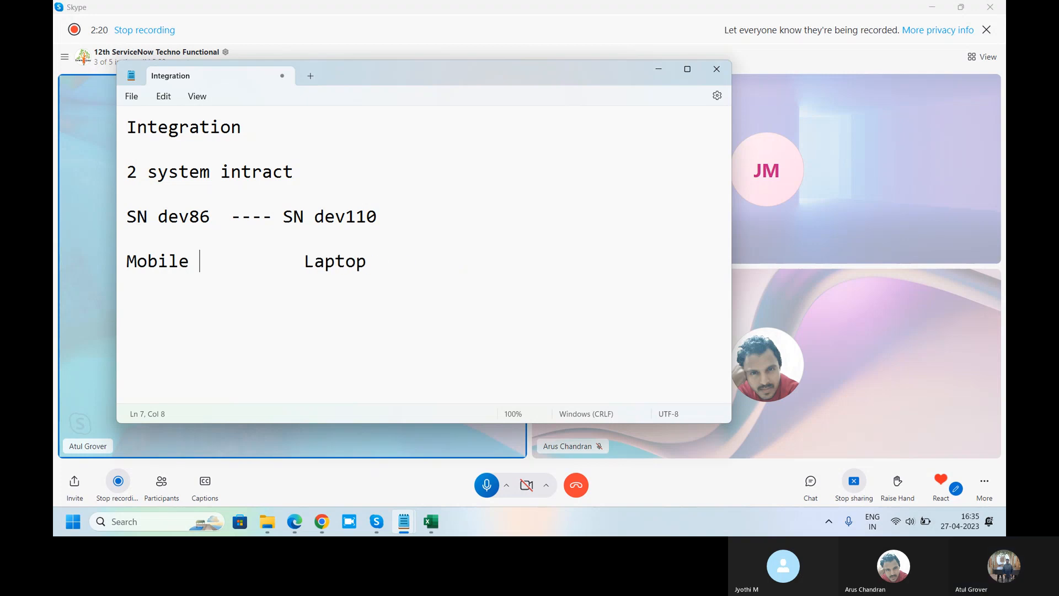
key(Delete)
key(Delete)
key(Delete)
key(Delete)
key(Delete)
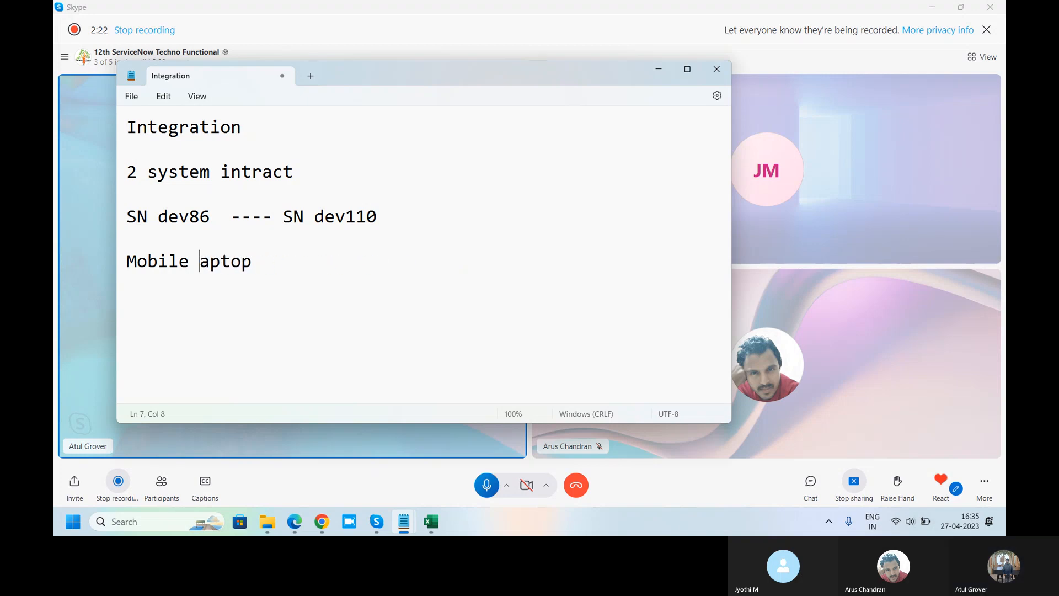
text(L)
key(Left)
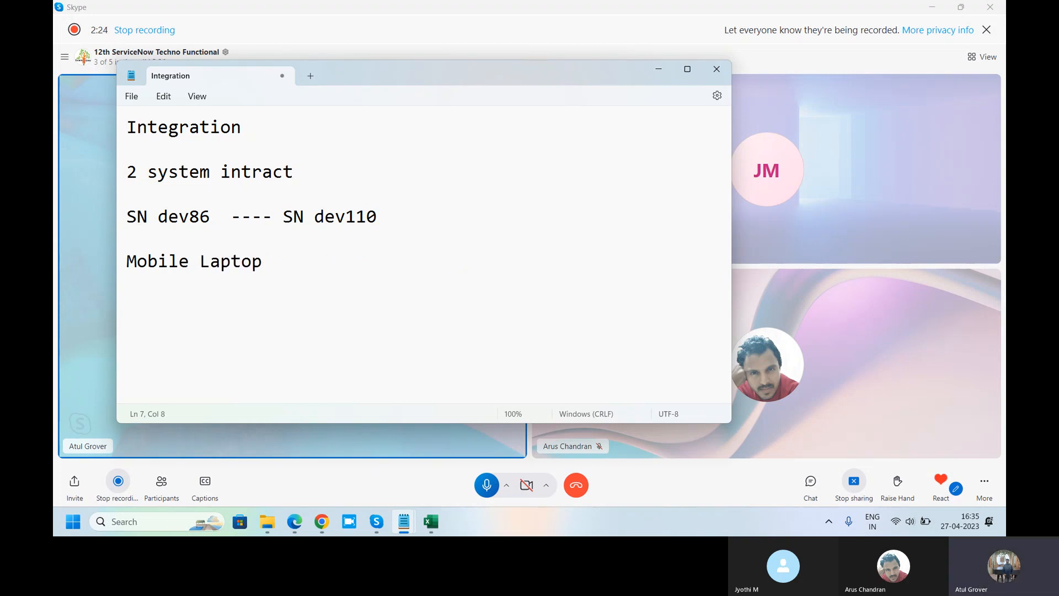
text(-------------------)
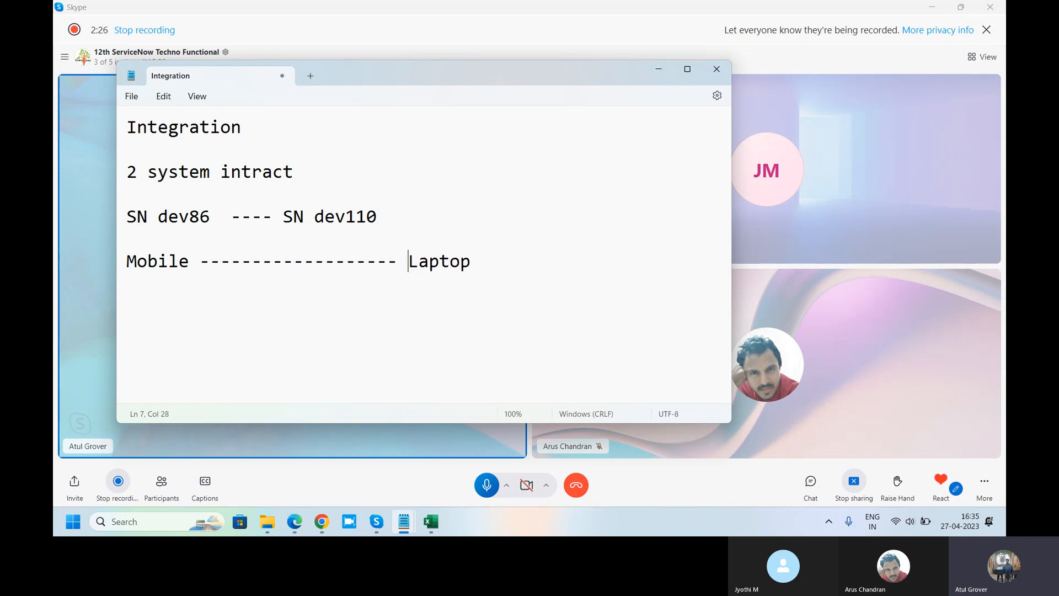
drag(199, 261, 398, 267)
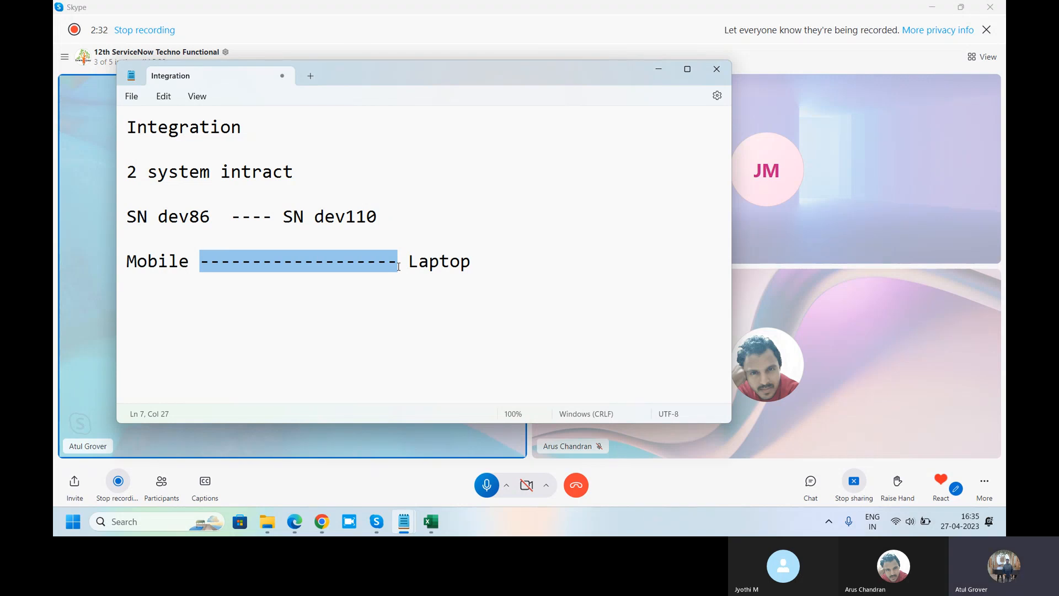
click(270, 257)
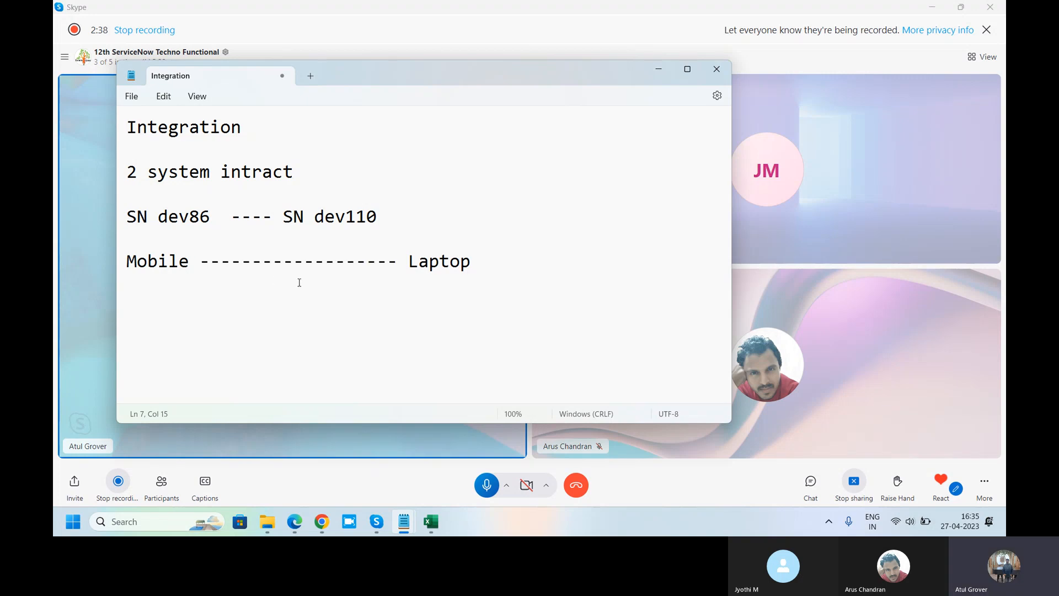
Add the line 'API --' below the Laptop line.
click(508, 259)
key(Return)
text(API --)
Ring everyone not yet on the Skype call, then switch back to the Integration notes.
click(163, 483)
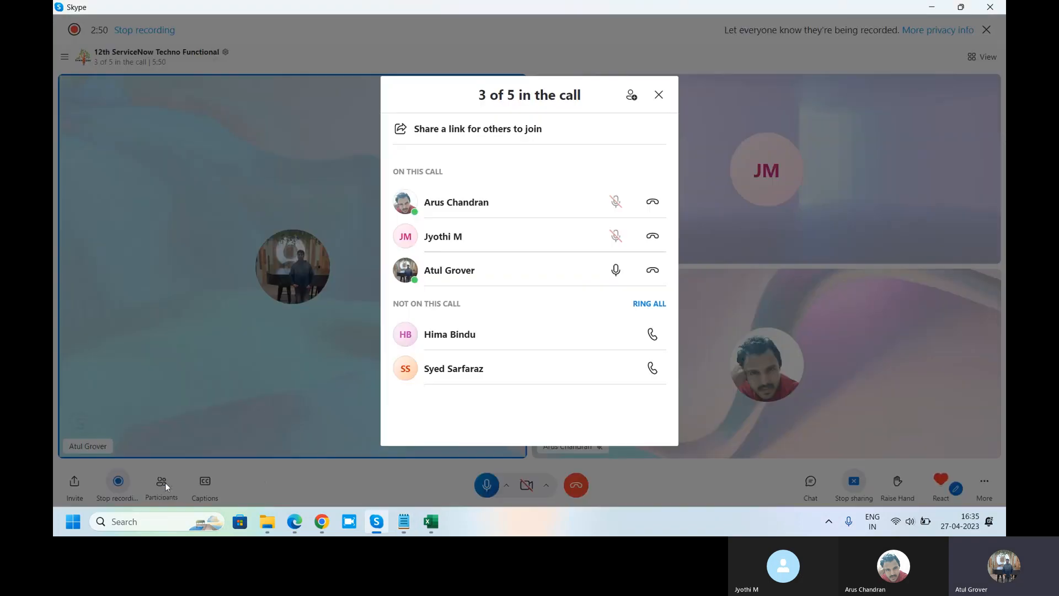
click(651, 305)
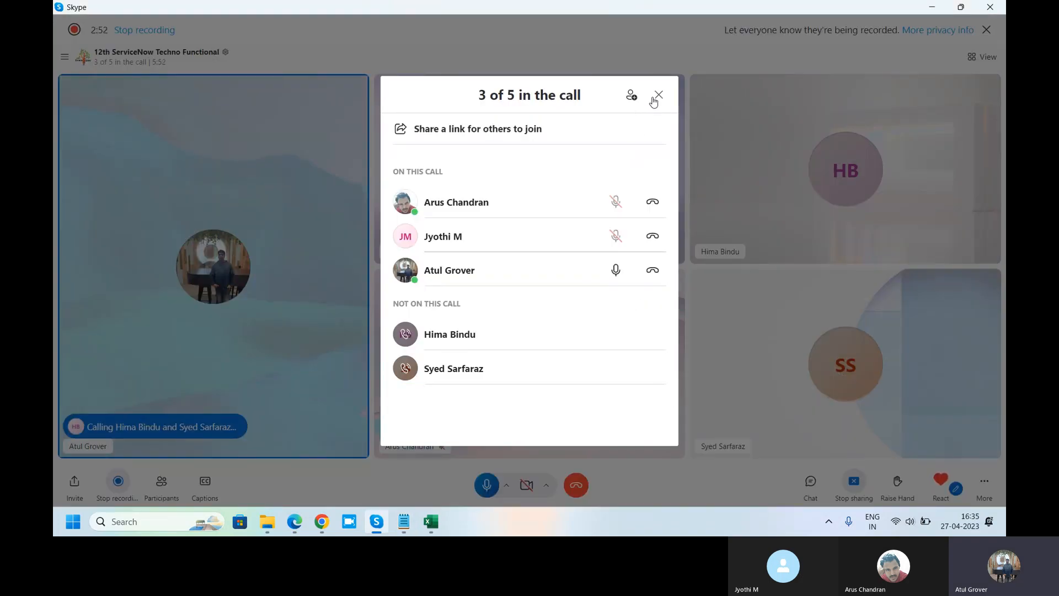
key(alt+Tab)
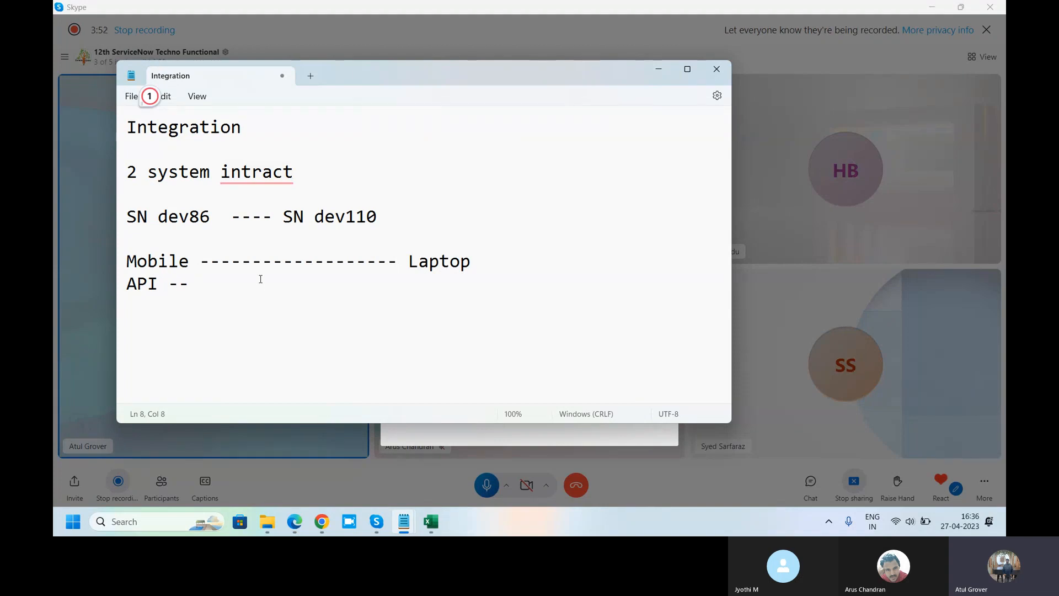
Add 'Inbound - Oubound' on a new line under 'API --', correcting the typo.
key(Return)
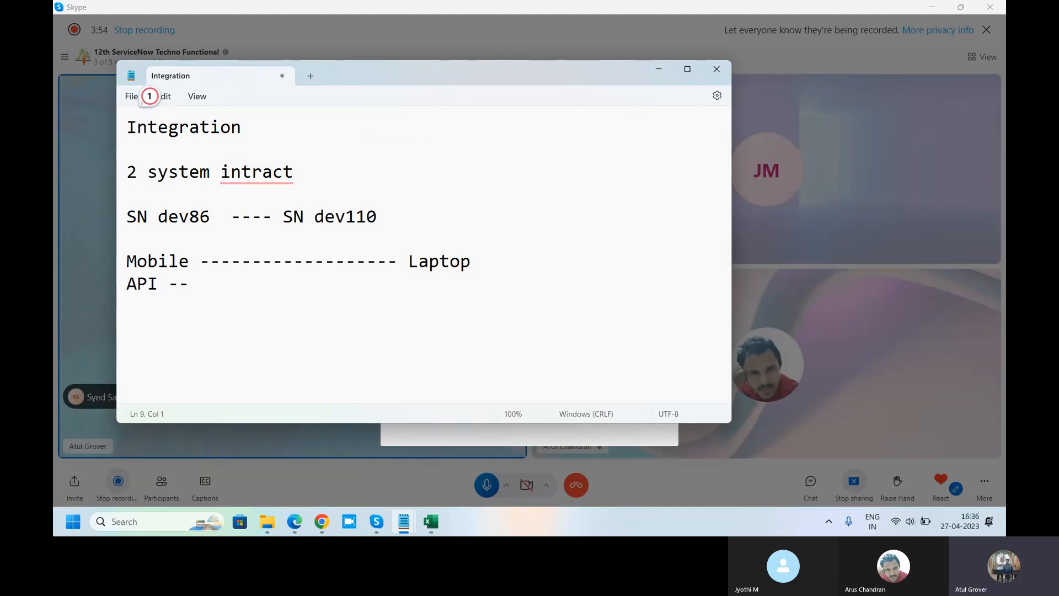
text(Inboudn)
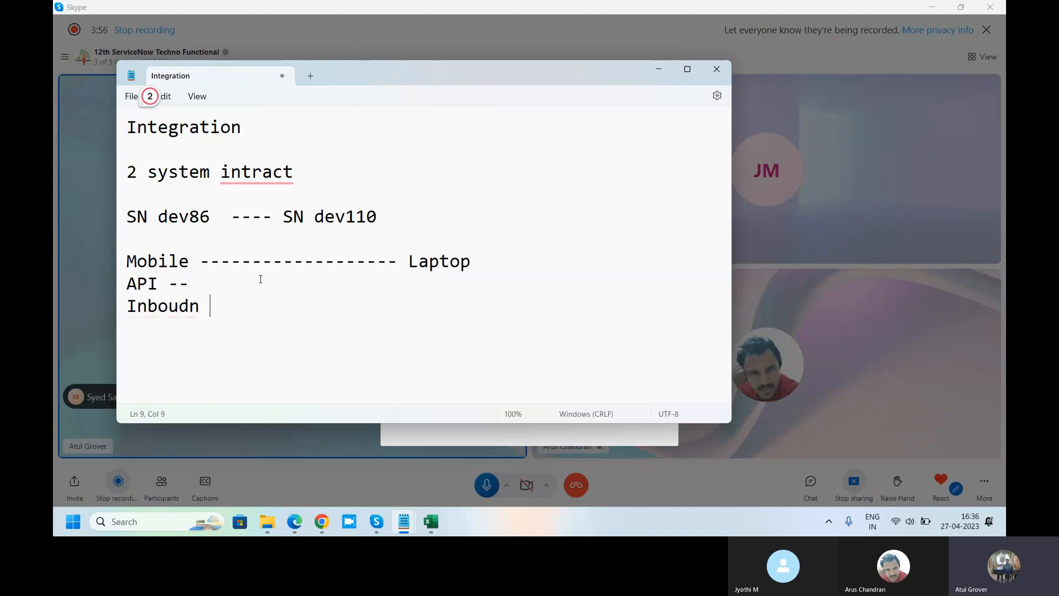
key(BackSpace)
key(BackSpace)
key(BackSpace)
text(nd )
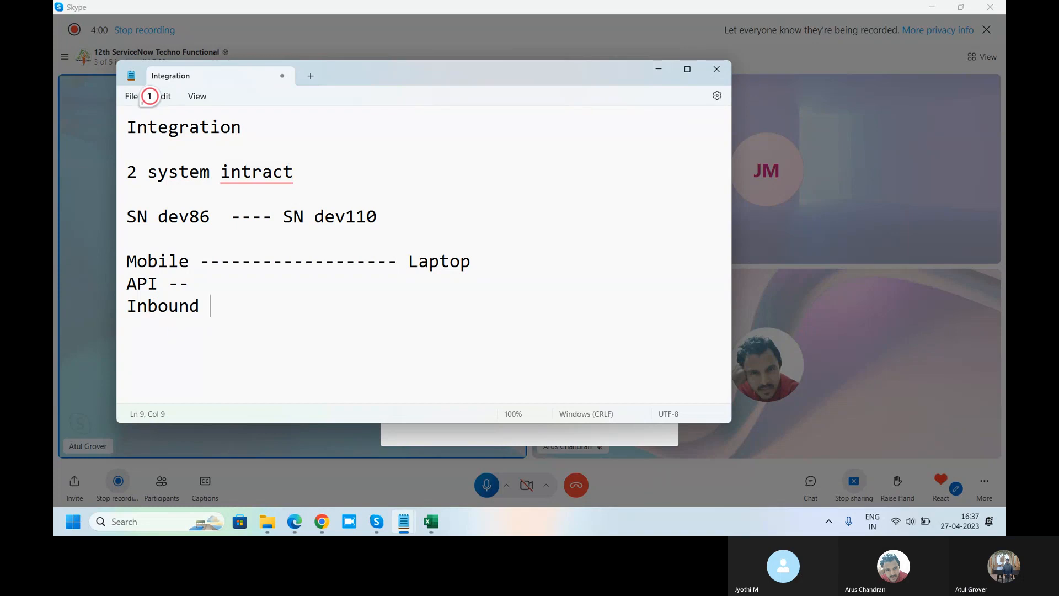
text(- Oubound)
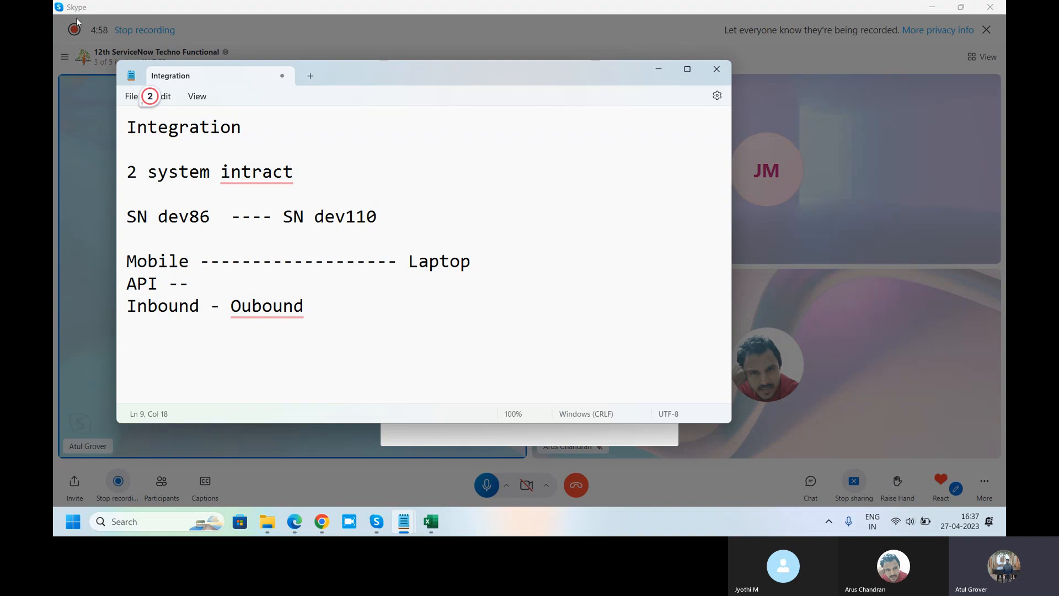
Bring ServiceNow forward and filter the All menu navigator on 'rest'.
click(323, 522)
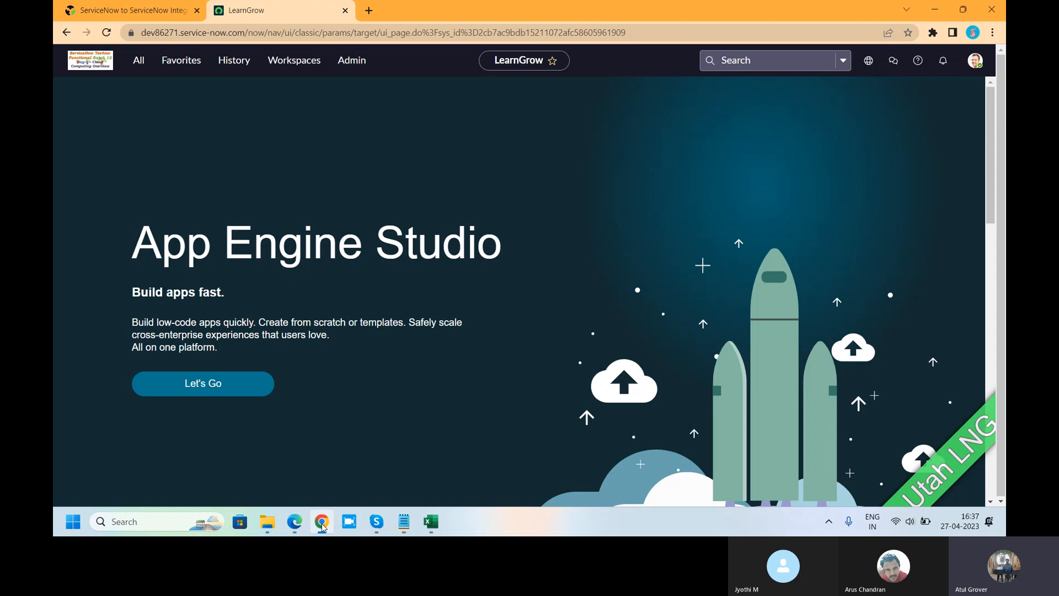
click(139, 65)
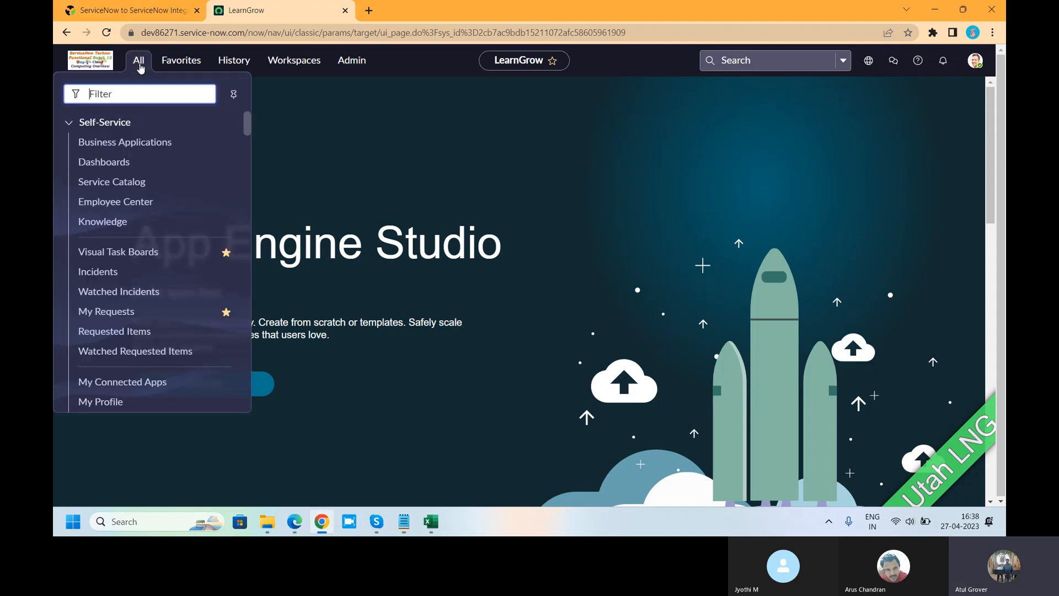
text(rest)
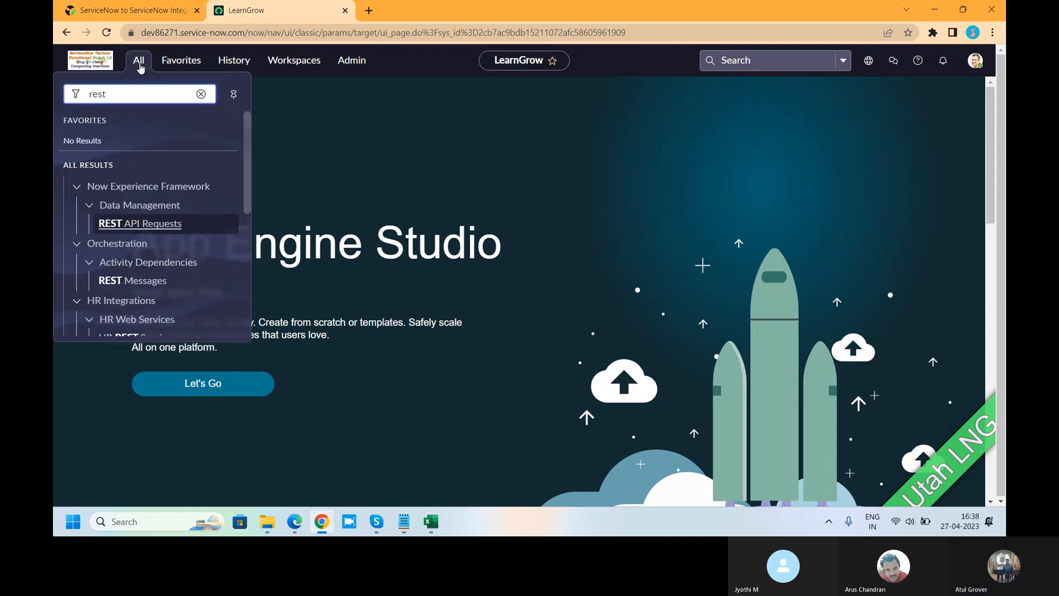
key(BackSpace)
key(BackSpace)
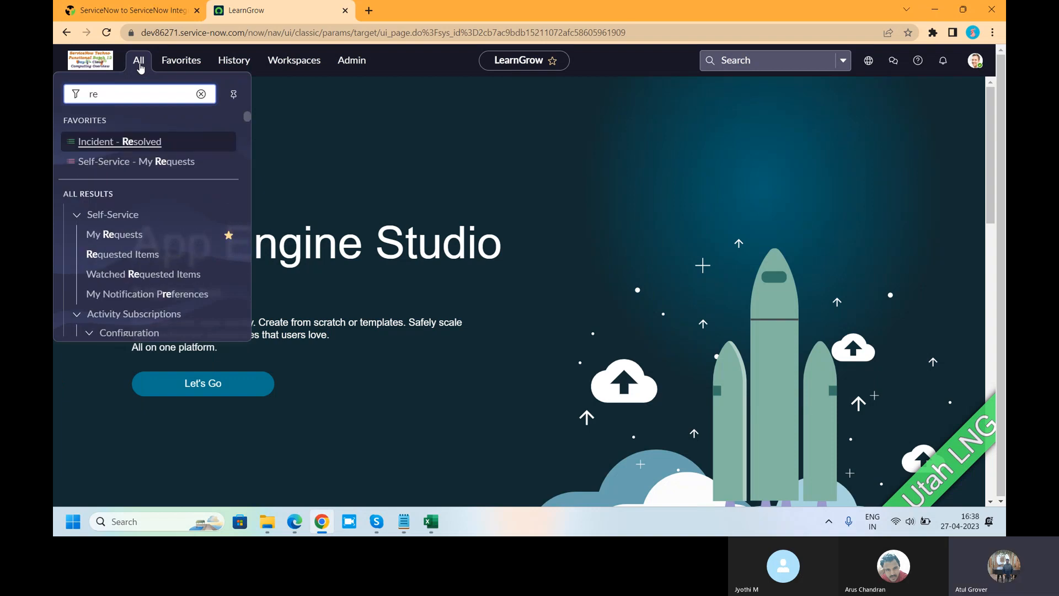
key(BackSpace)
key(BackSpace)
text(rest)
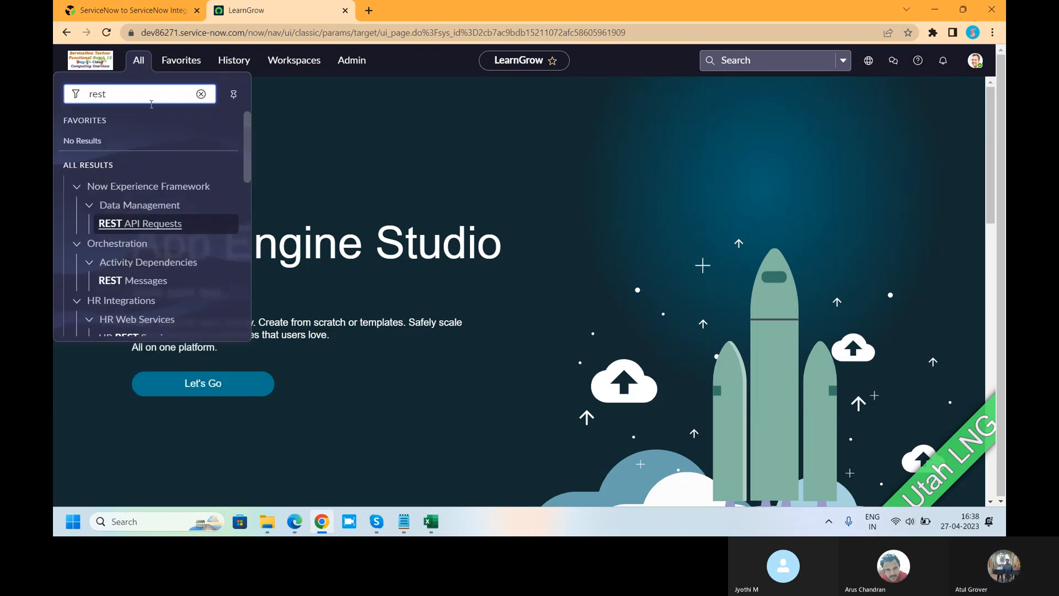
scroll(144, 201, down, 7)
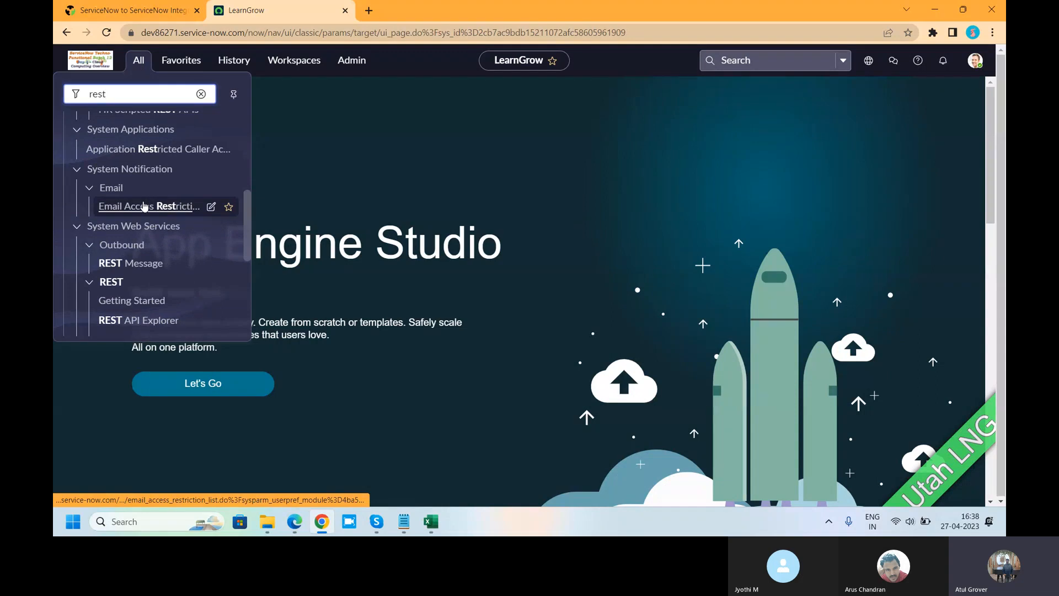
scroll(144, 207, down, 2)
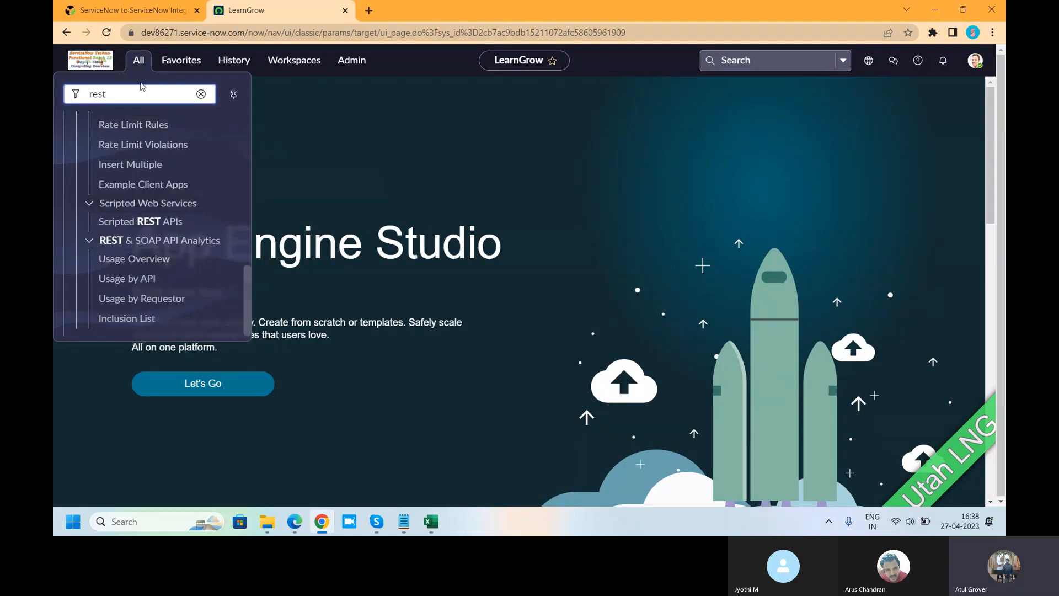
Replace the filter with 'API' and scroll to System Web Services > REST API Explorer.
drag(142, 92, 55, 96)
text(API)
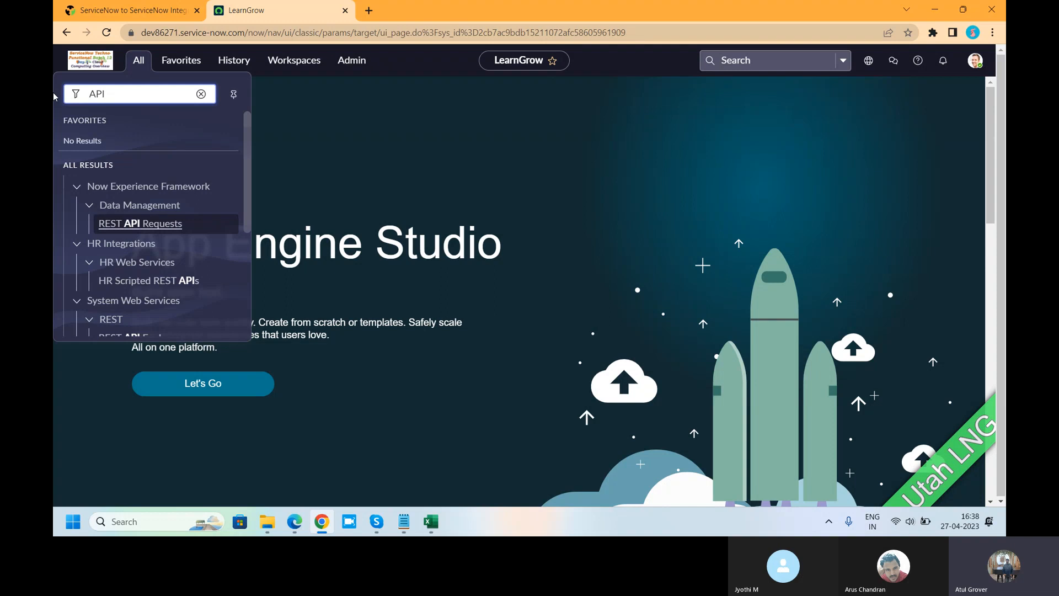
scroll(169, 262, down, 1)
scroll(169, 262, down, 2)
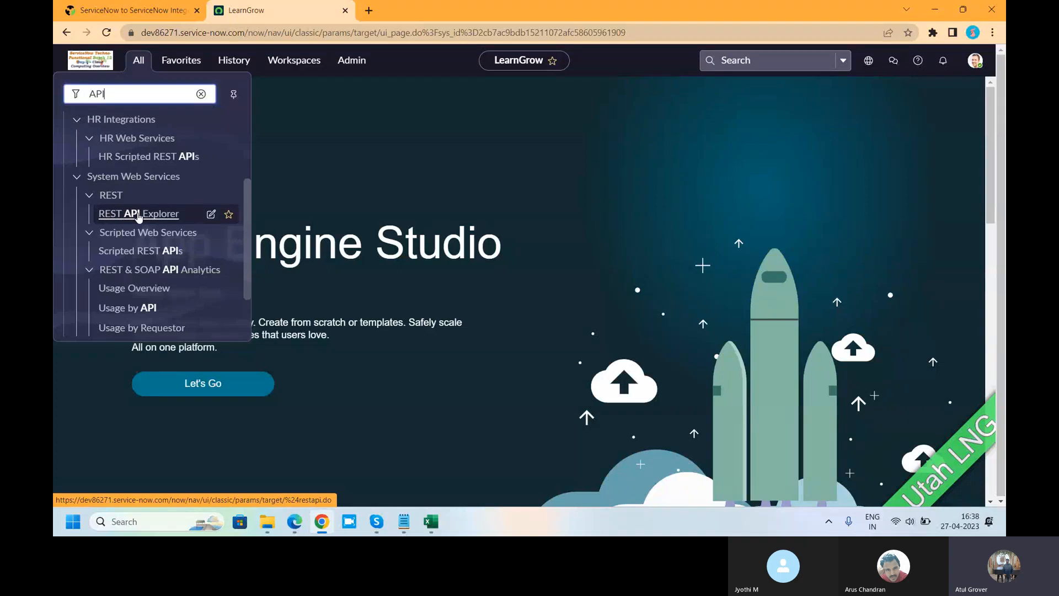
Open REST API Explorer and explore to the Table API 'Retrieve records' GET form.
click(137, 214)
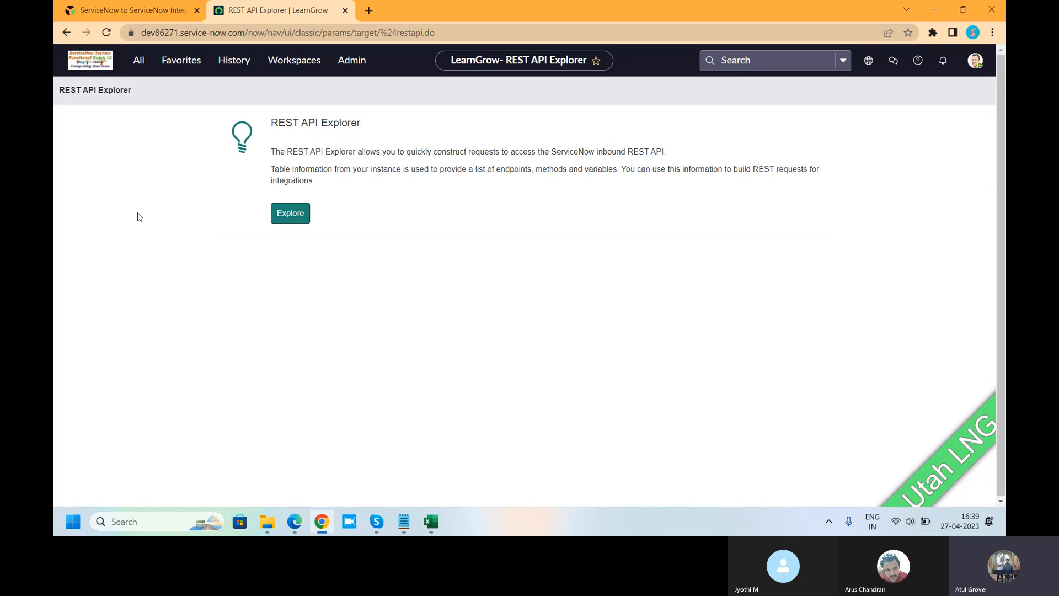
click(280, 215)
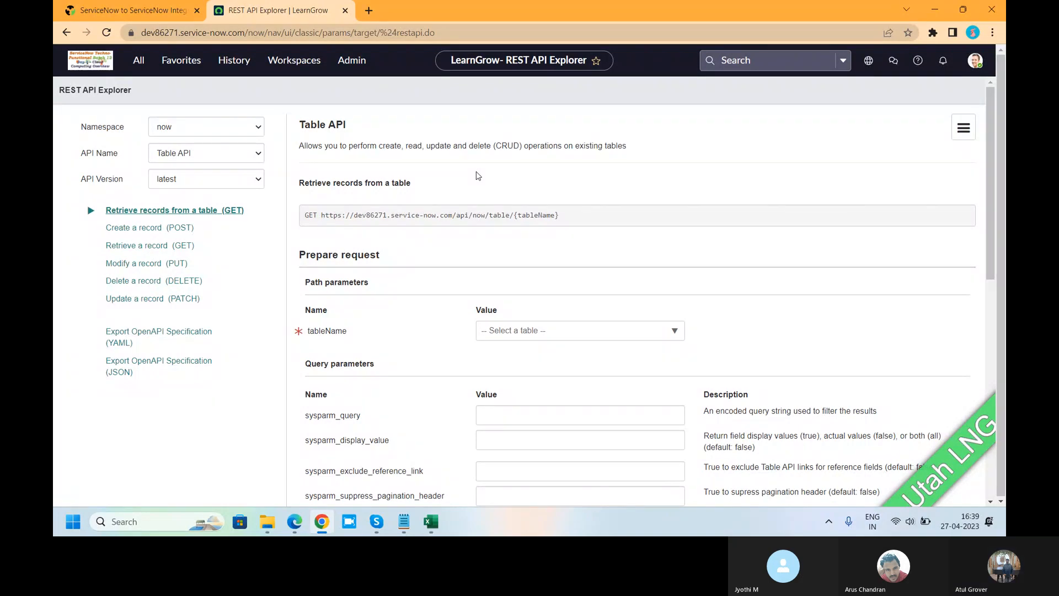
click(198, 131)
click(197, 131)
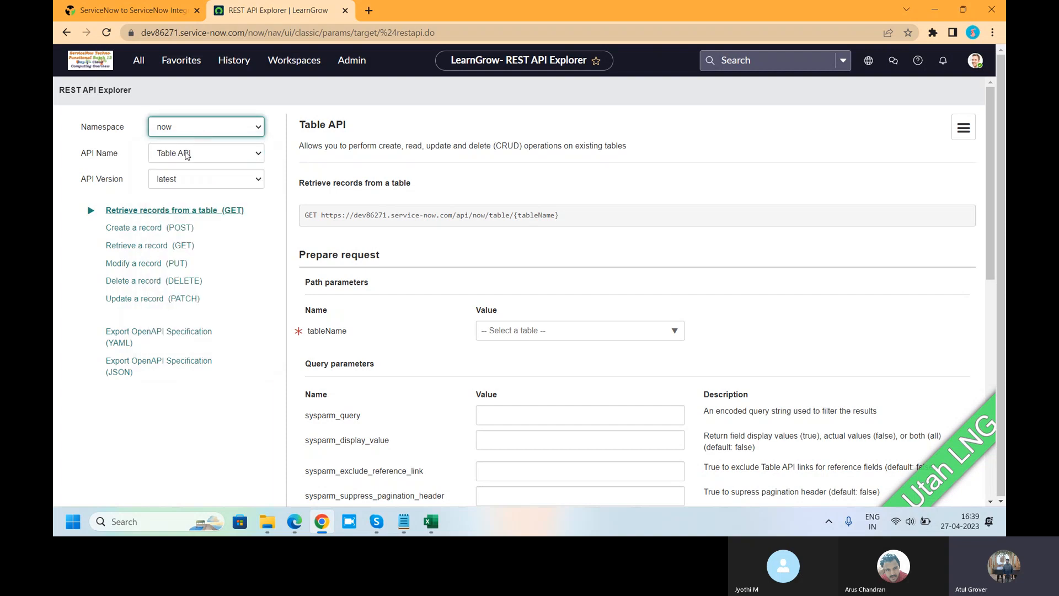
click(182, 157)
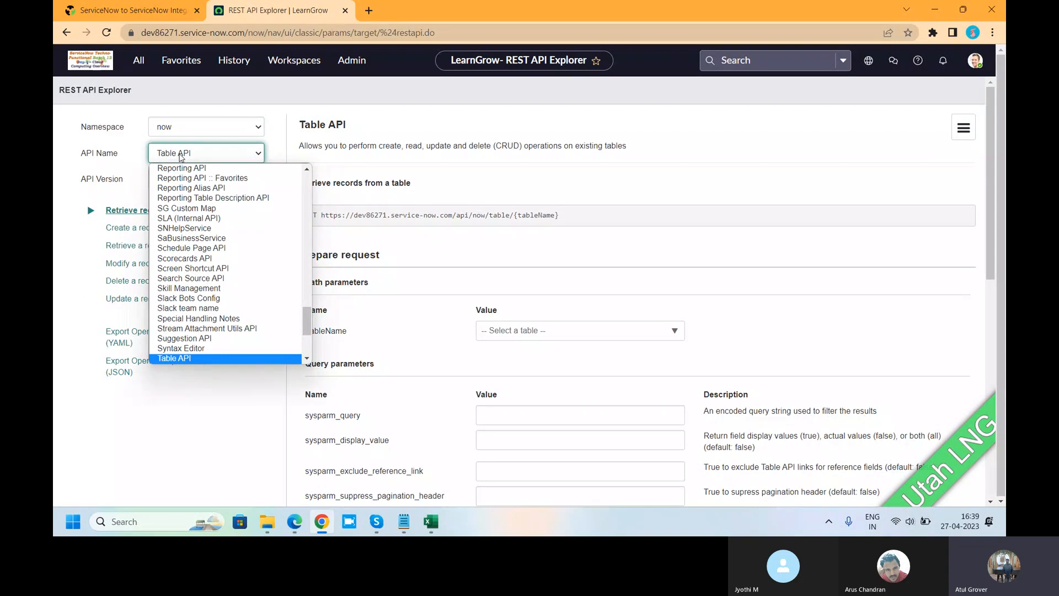
click(181, 156)
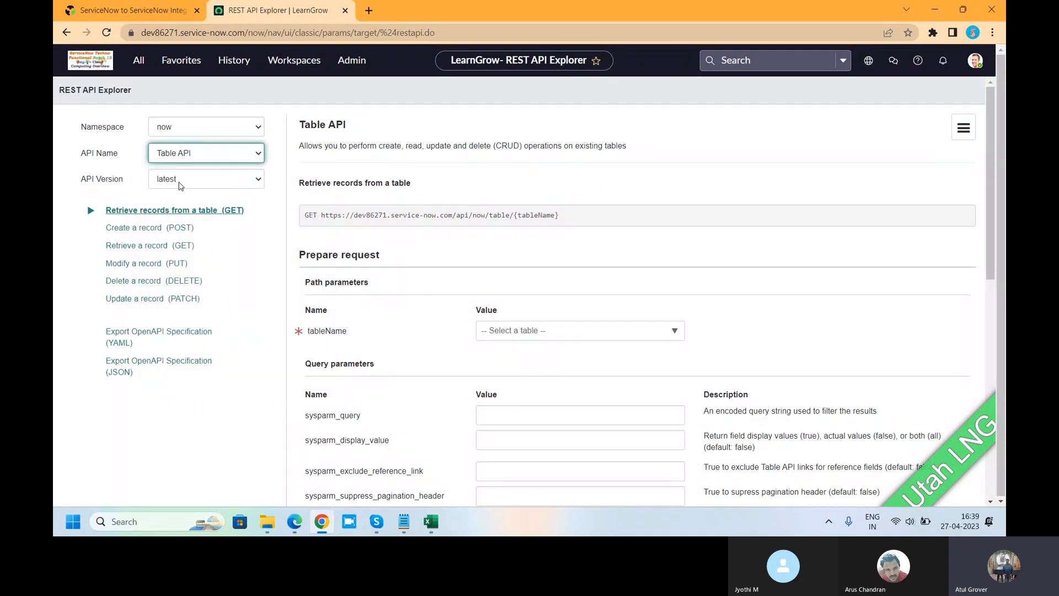
click(180, 186)
click(181, 186)
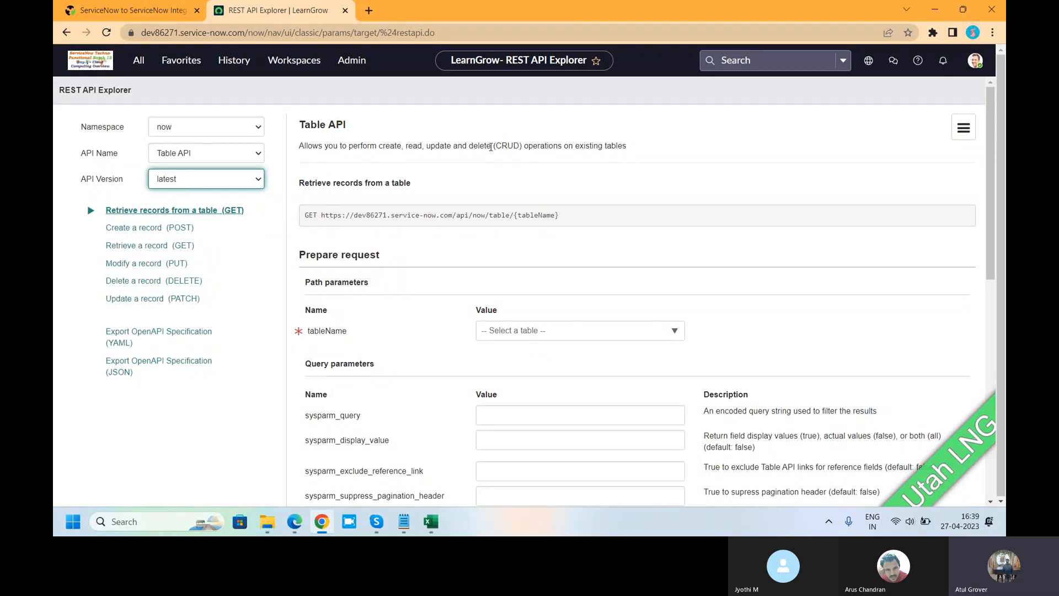
click(491, 147)
drag(491, 147, 525, 147)
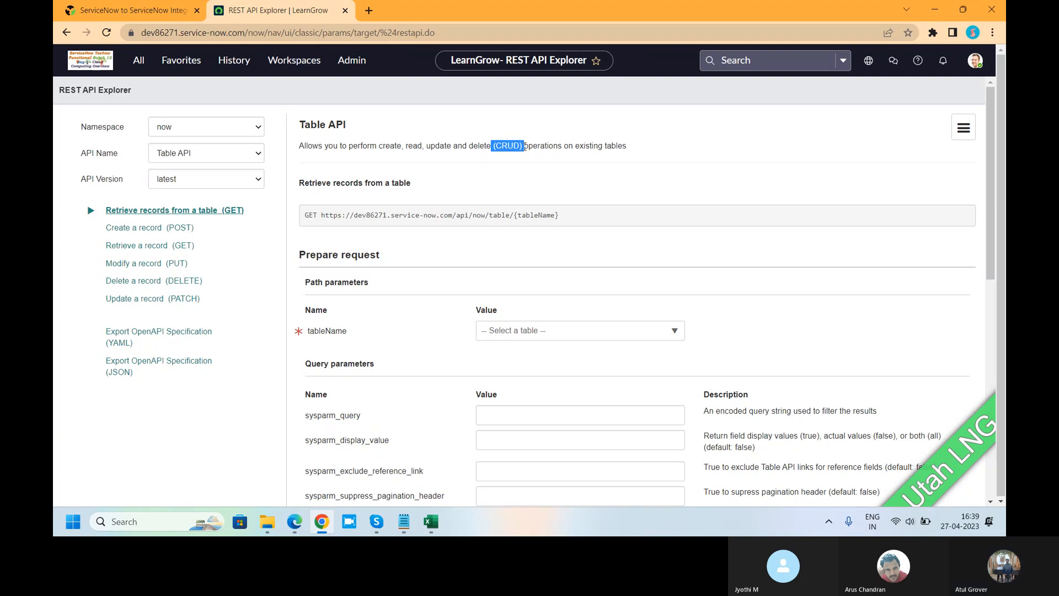
click(382, 139)
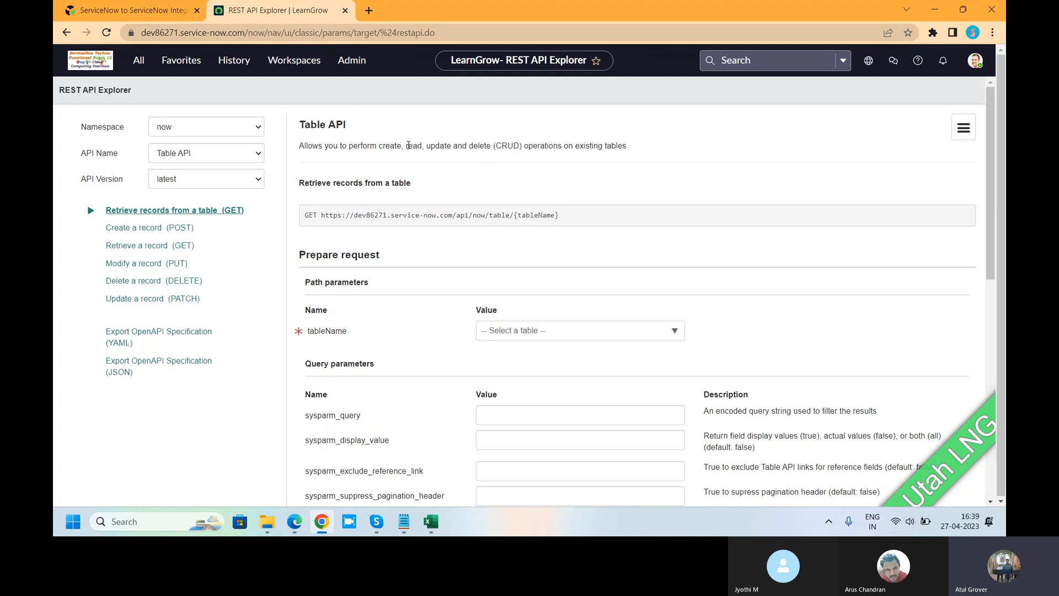
double_click(409, 146)
double_click(436, 146)
double_click(481, 145)
click(505, 145)
drag(522, 146, 377, 146)
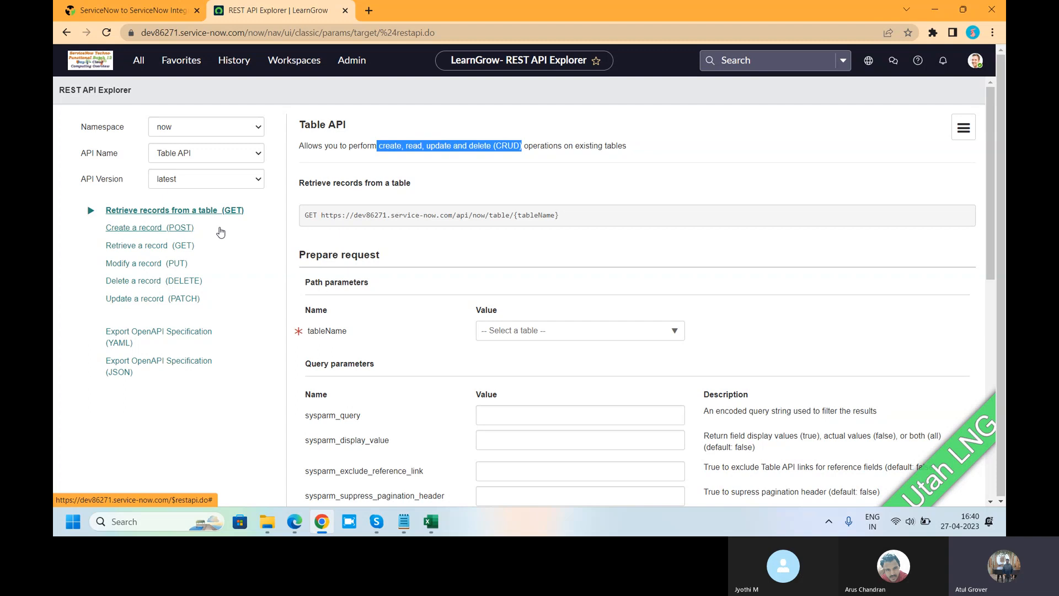
click(404, 521)
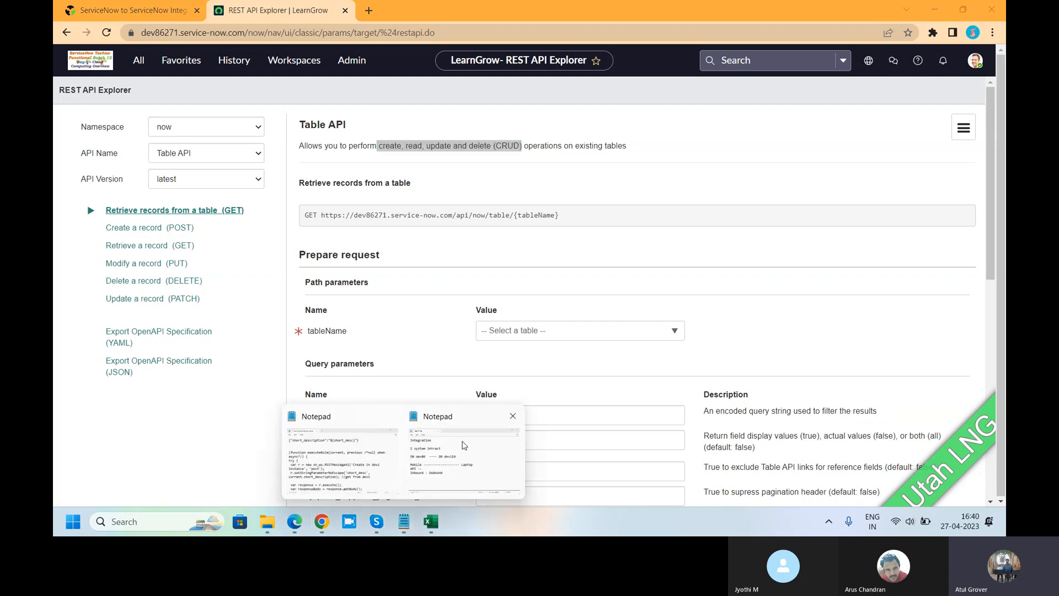
click(464, 445)
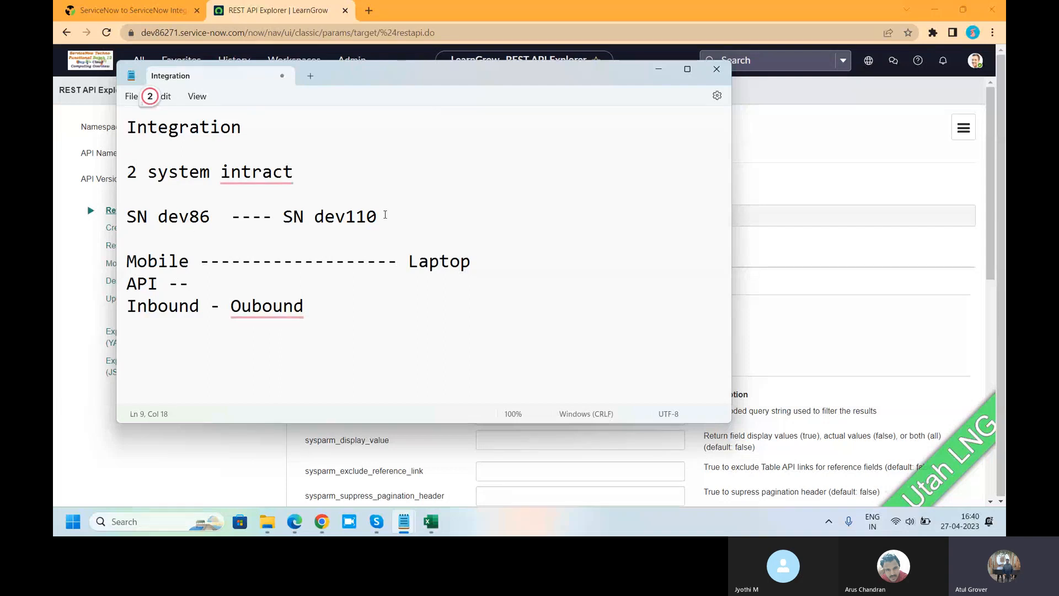
Add 'Post' and 'Get' on separate lines in the Integration notes.
drag(385, 214, 316, 218)
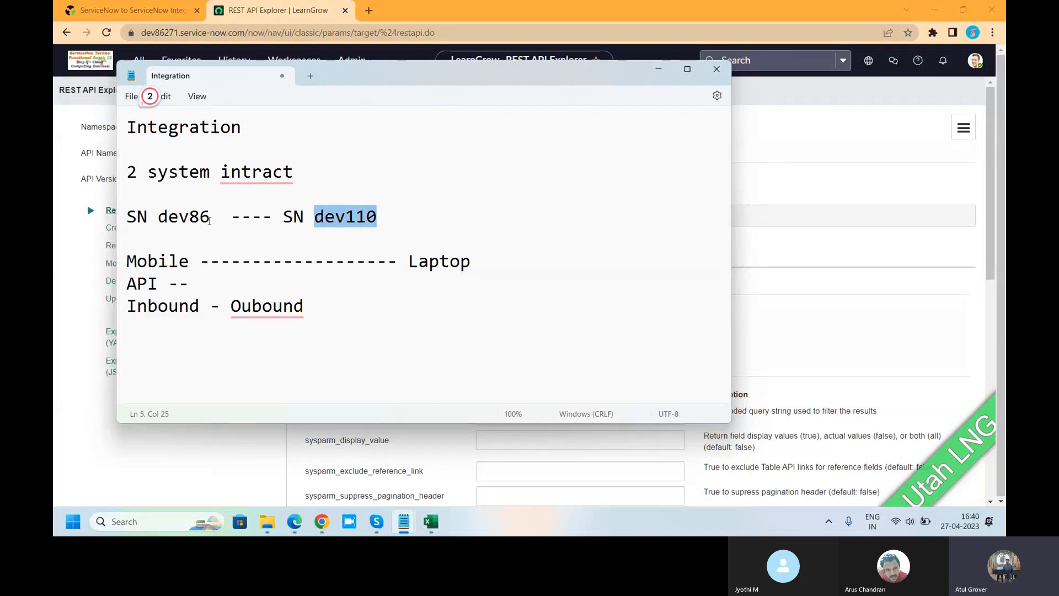
click(351, 238)
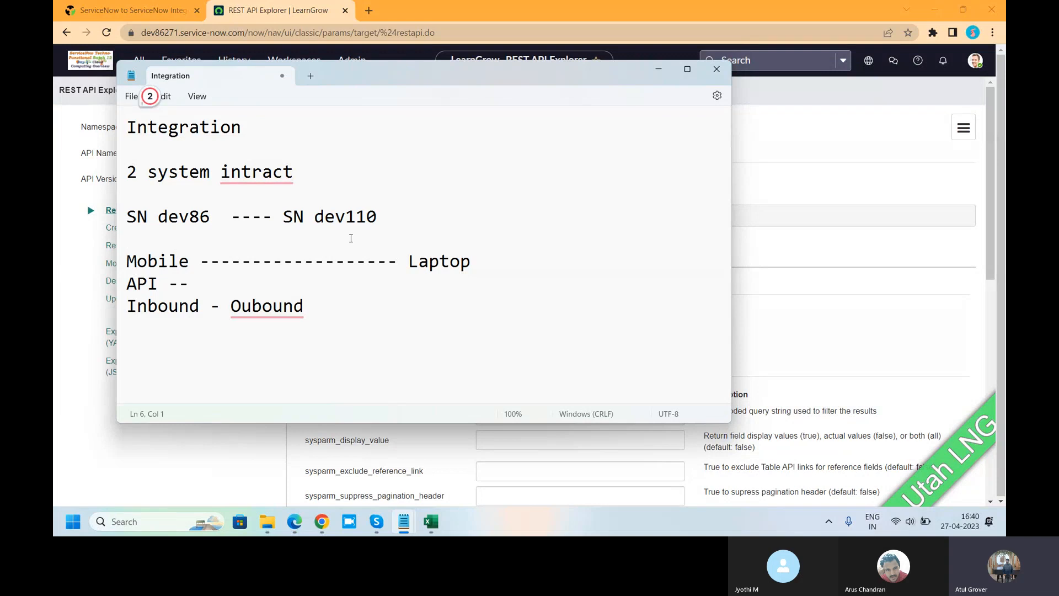
text(Post)
drag(336, 69, 505, 88)
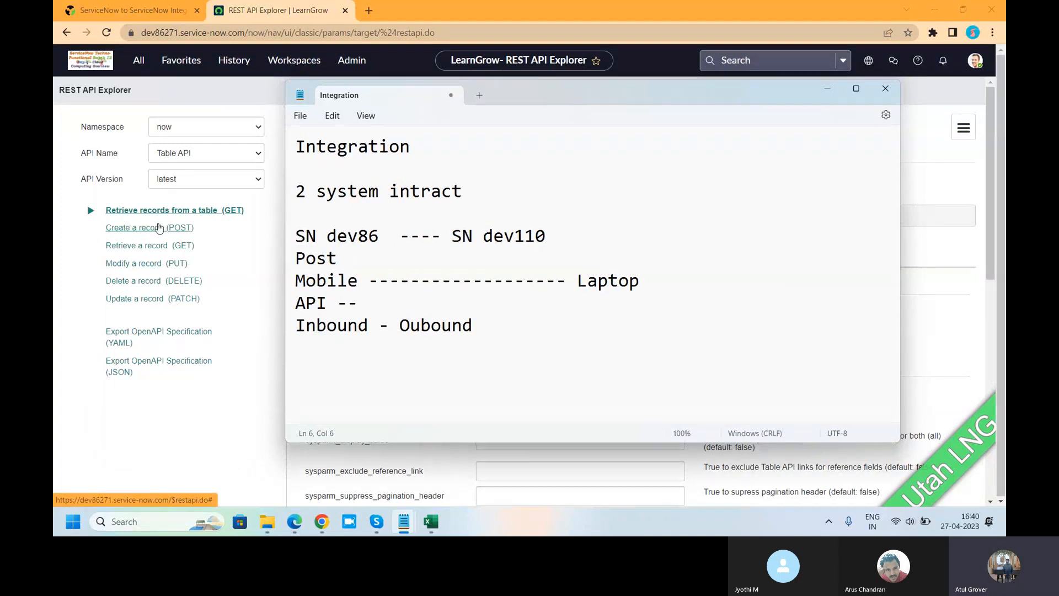
drag(547, 236, 483, 237)
click(356, 257)
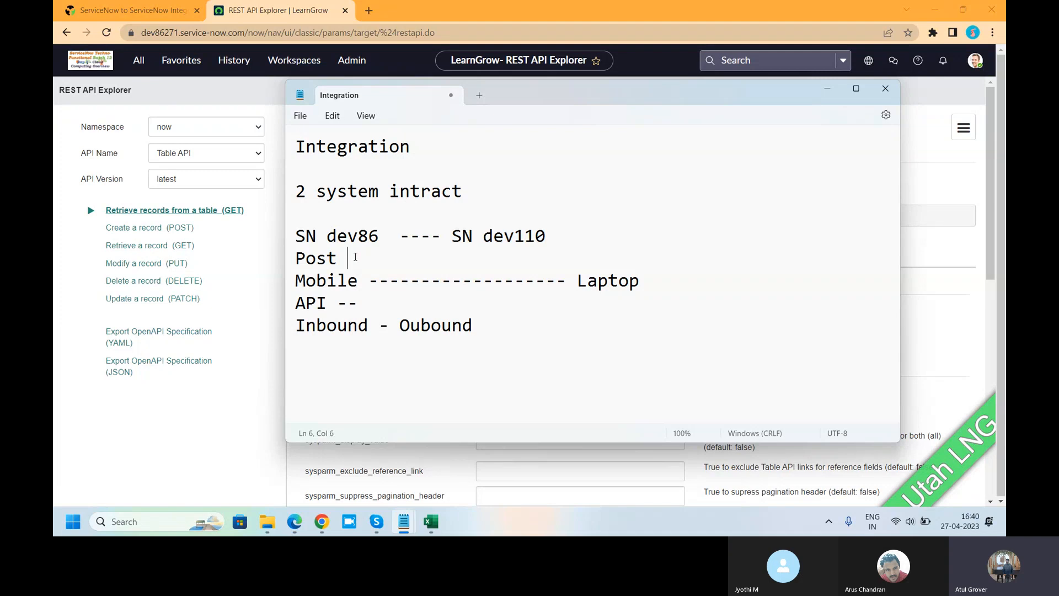
key(Return)
text(Get)
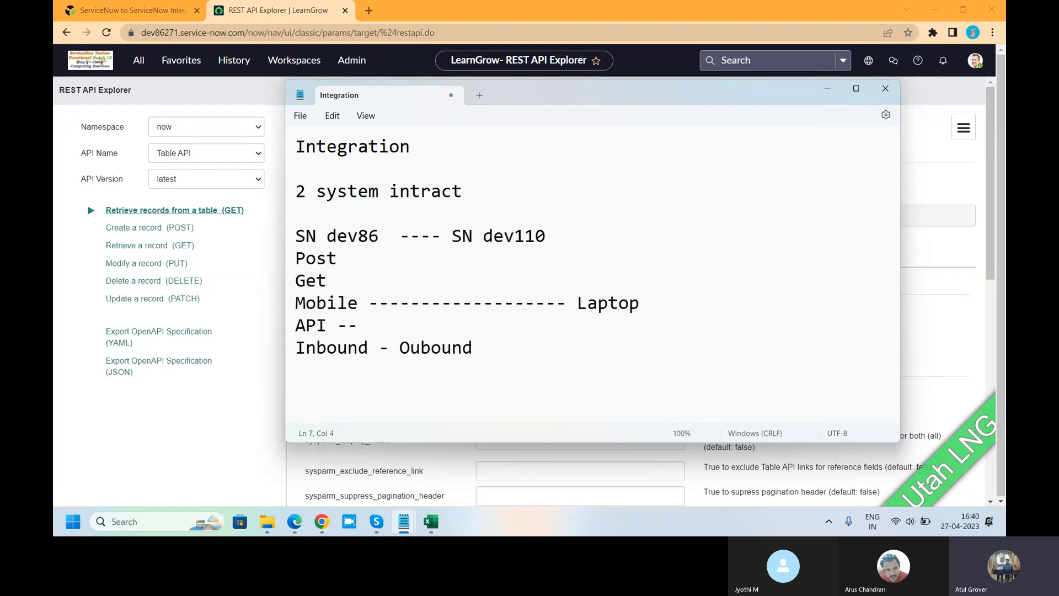
Add 'Put' and 'Delete' lines below Get in the notes.
click(524, 235)
double_click(524, 235)
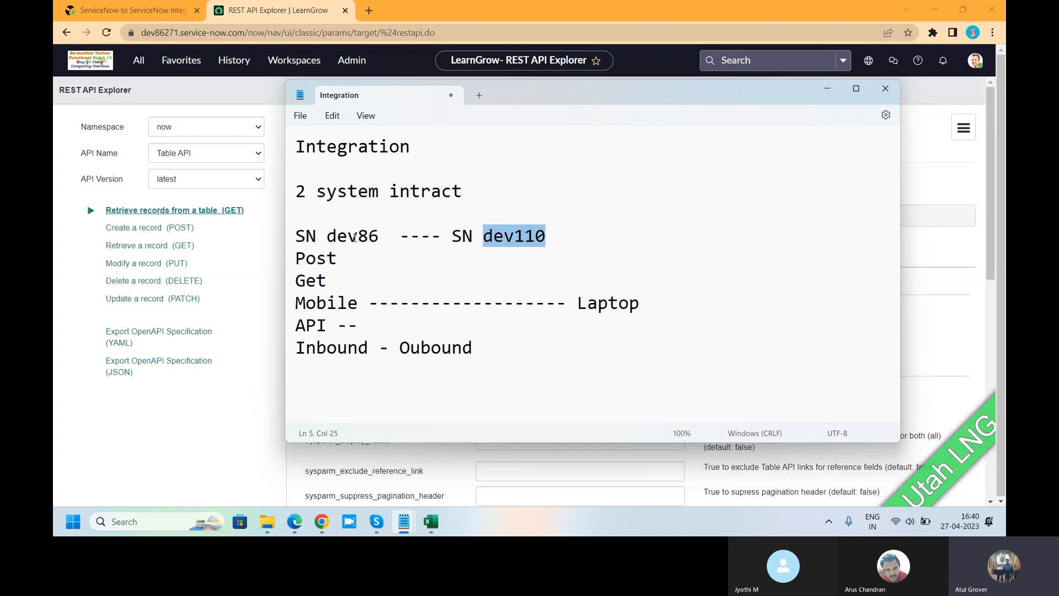
double_click(355, 238)
click(342, 283)
key(Return)
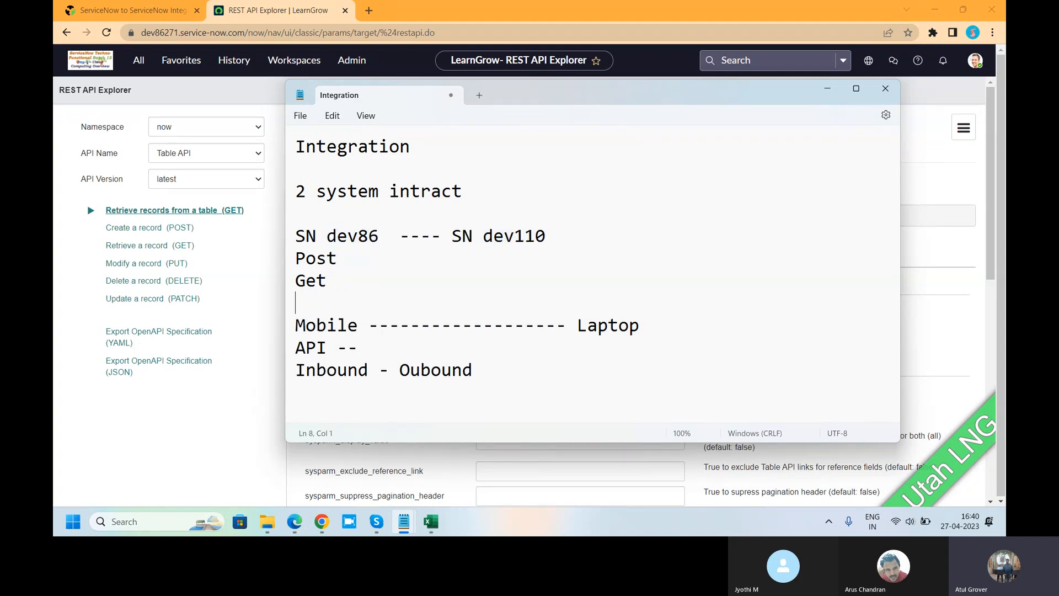
text(Put)
key(Return)
text(Delete)
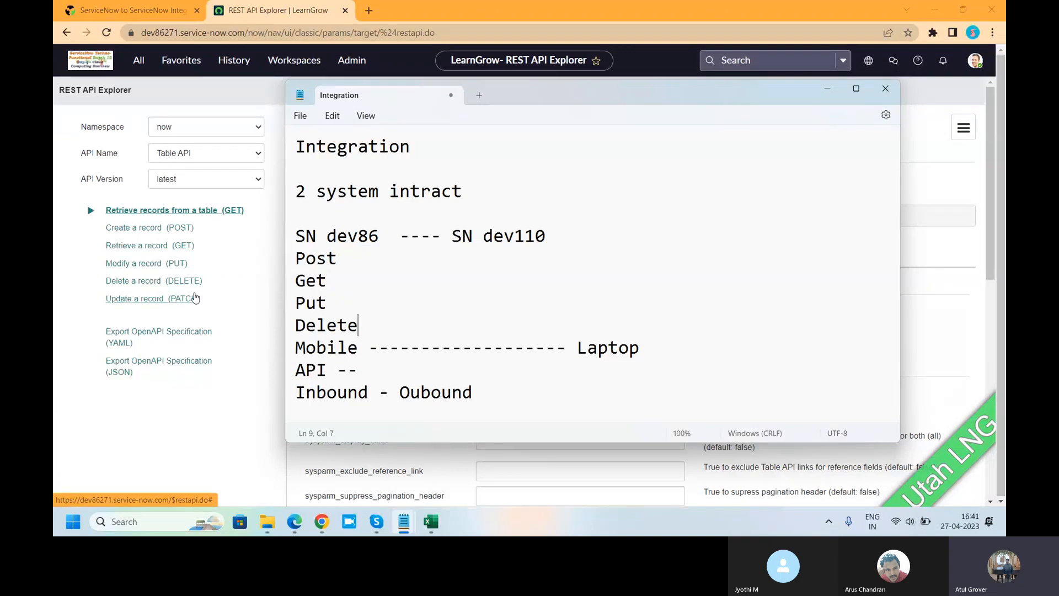
Append 'vs Patch' to the Put line and minimize Notepad.
click(348, 304)
text(vs Patch)
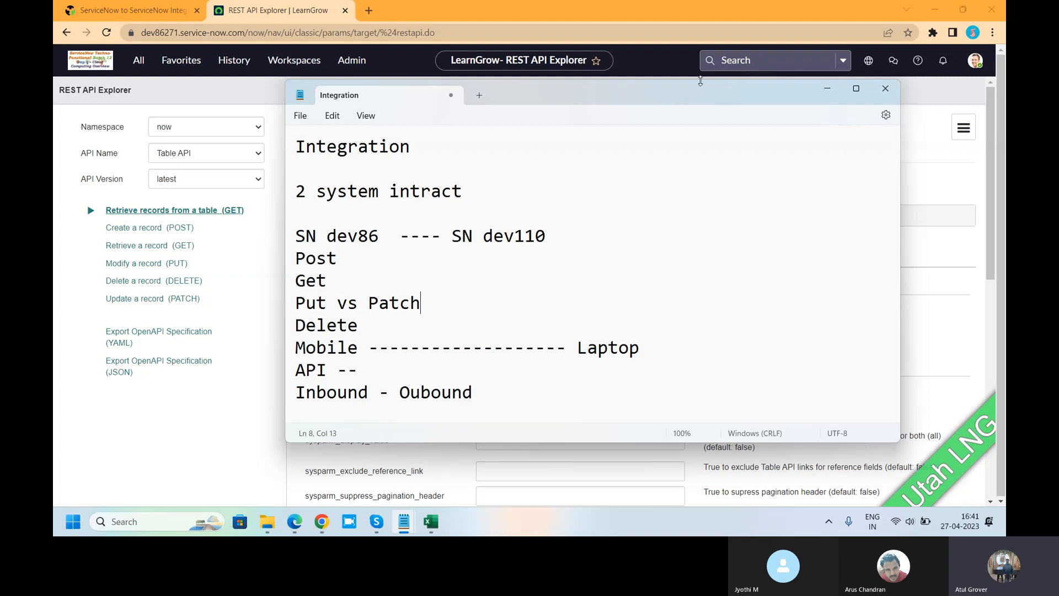
click(828, 91)
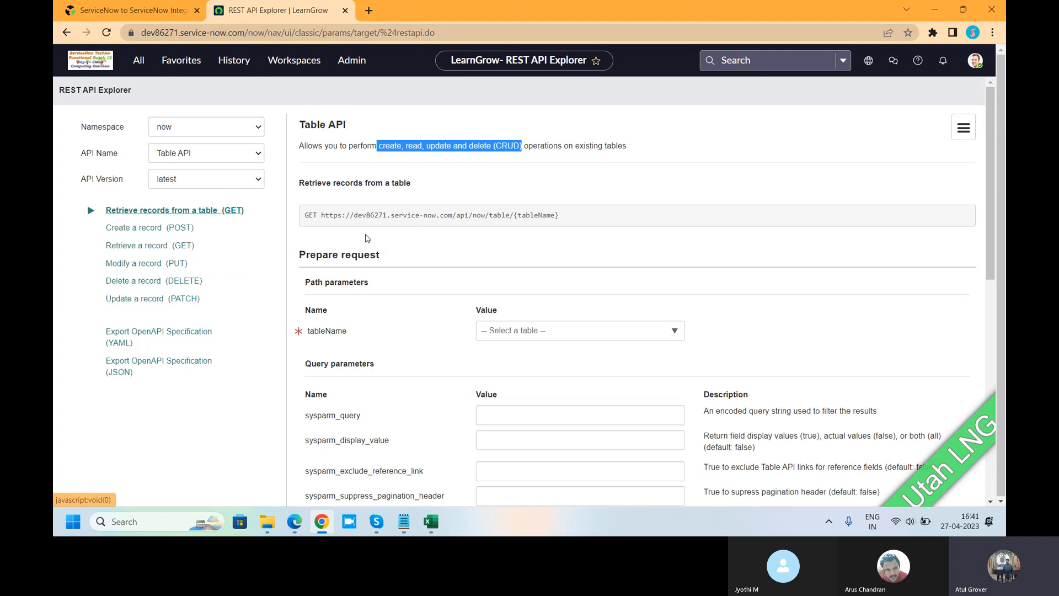
drag(322, 215, 561, 222)
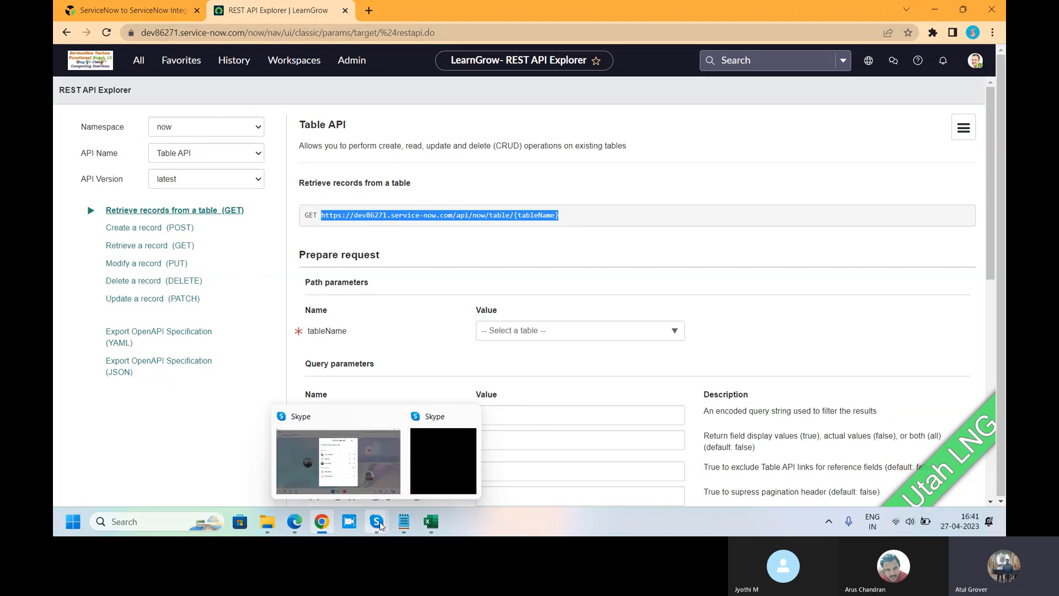
click(294, 521)
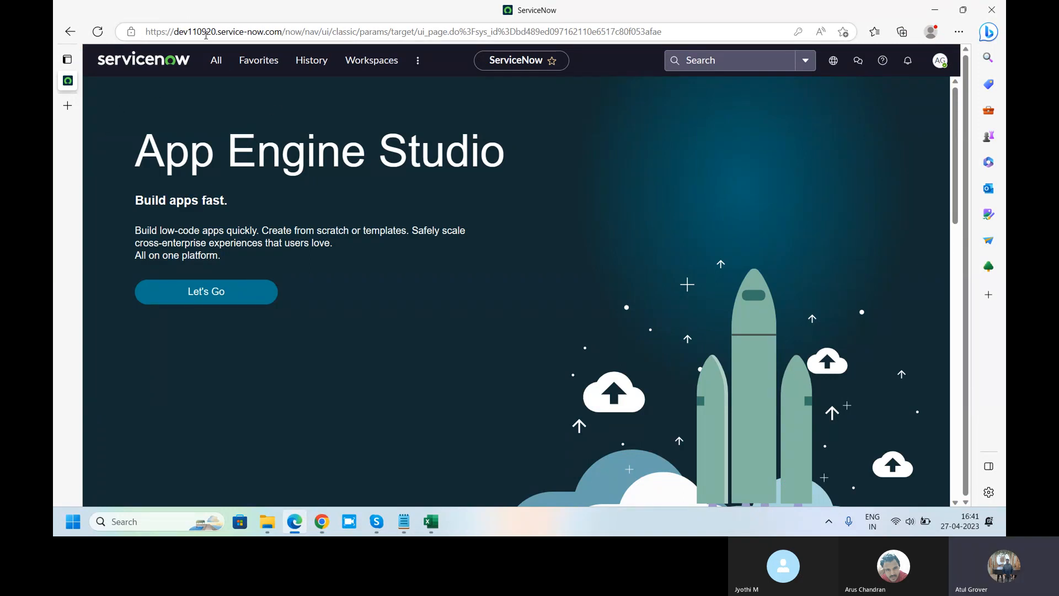
key(alt+Tab)
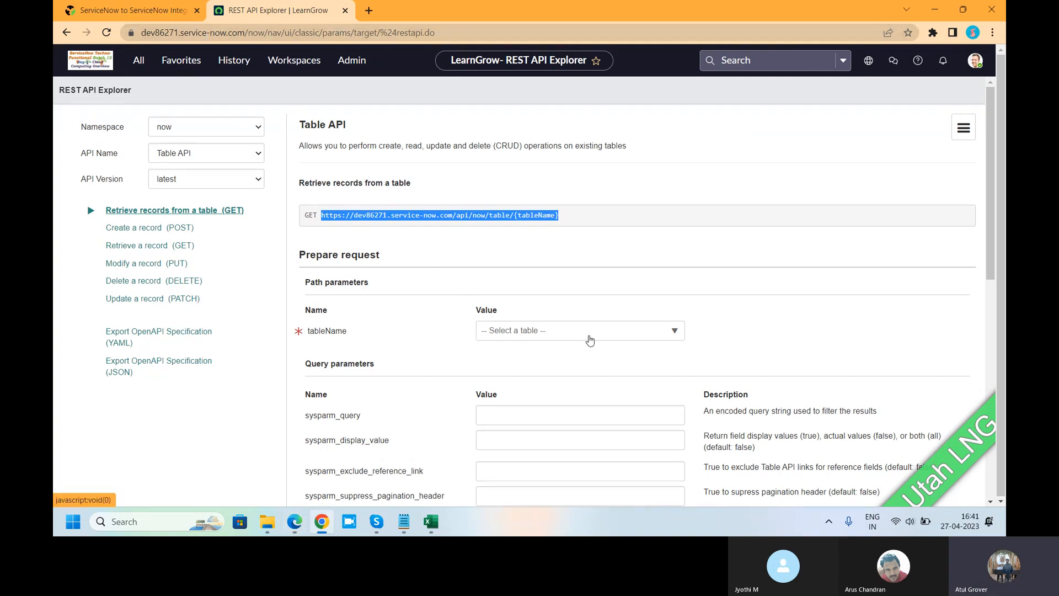
Choose the Incident (incident) table as tableName and send the GET request.
click(590, 333)
text(incid)
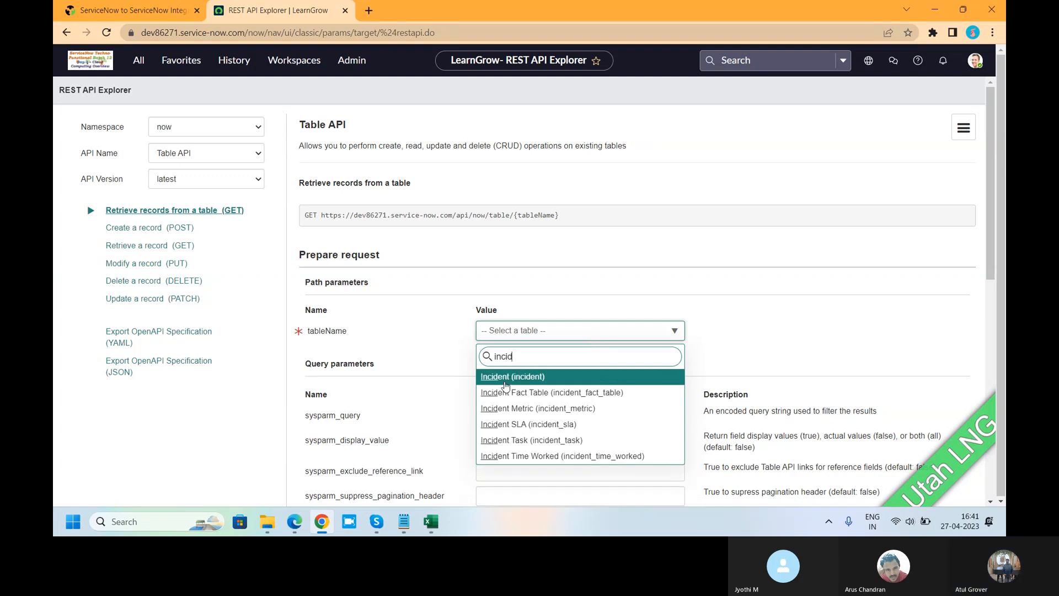
click(505, 379)
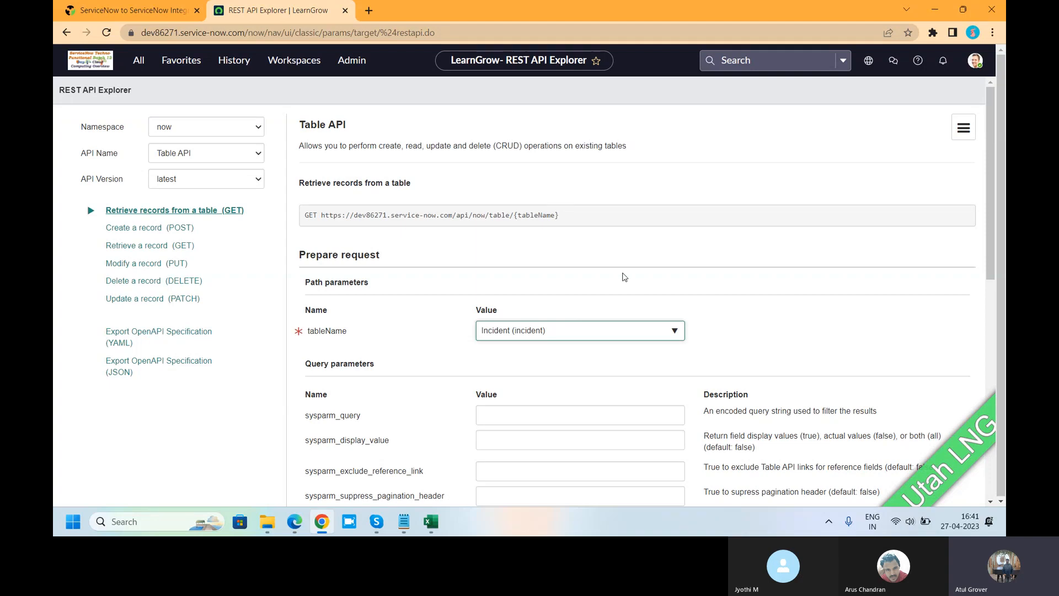
scroll(624, 277, down, 7)
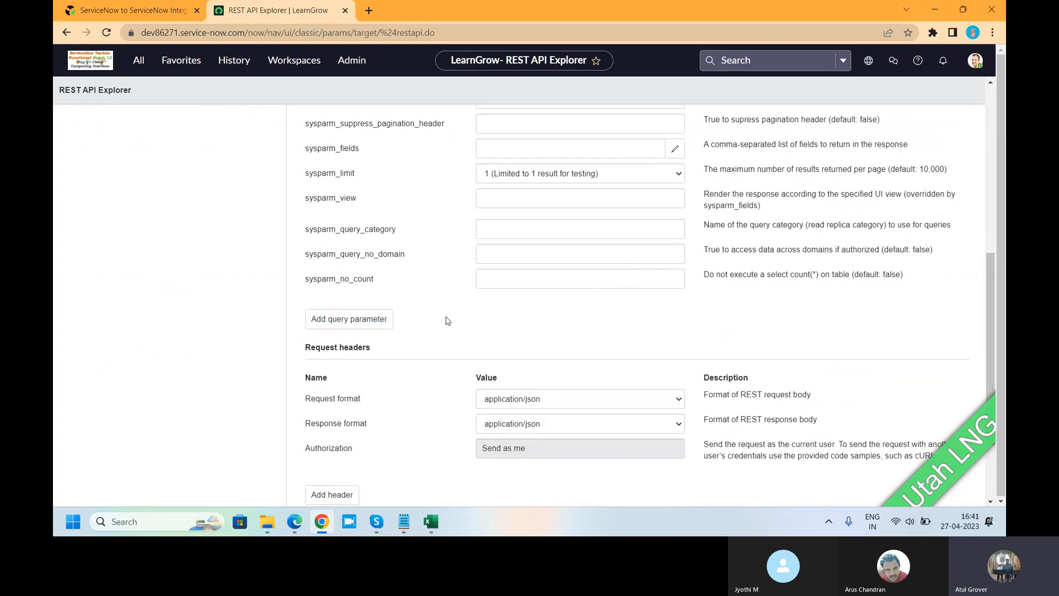
scroll(448, 320, down, 2)
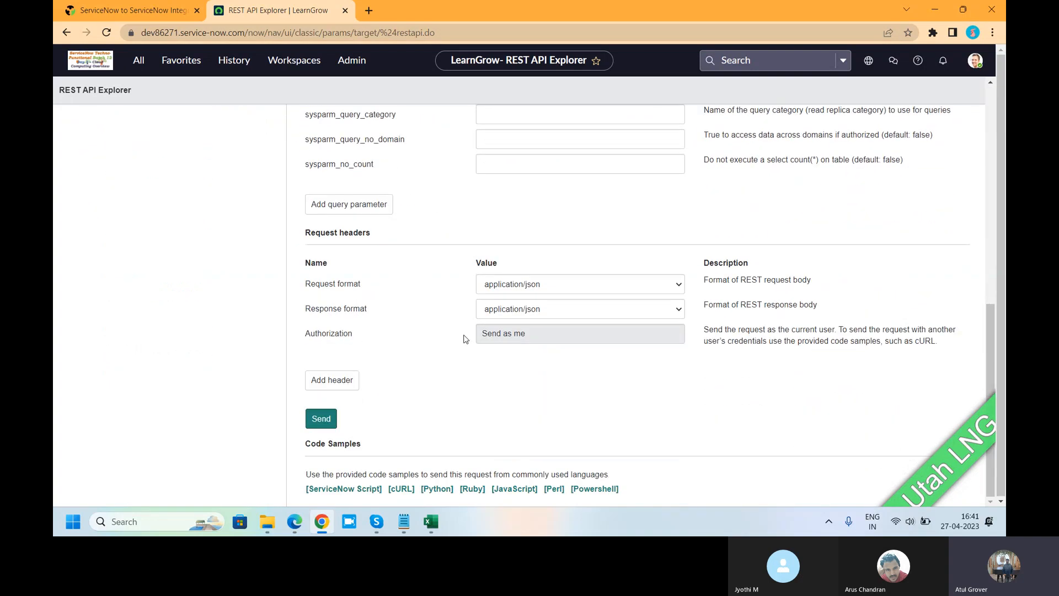
click(317, 423)
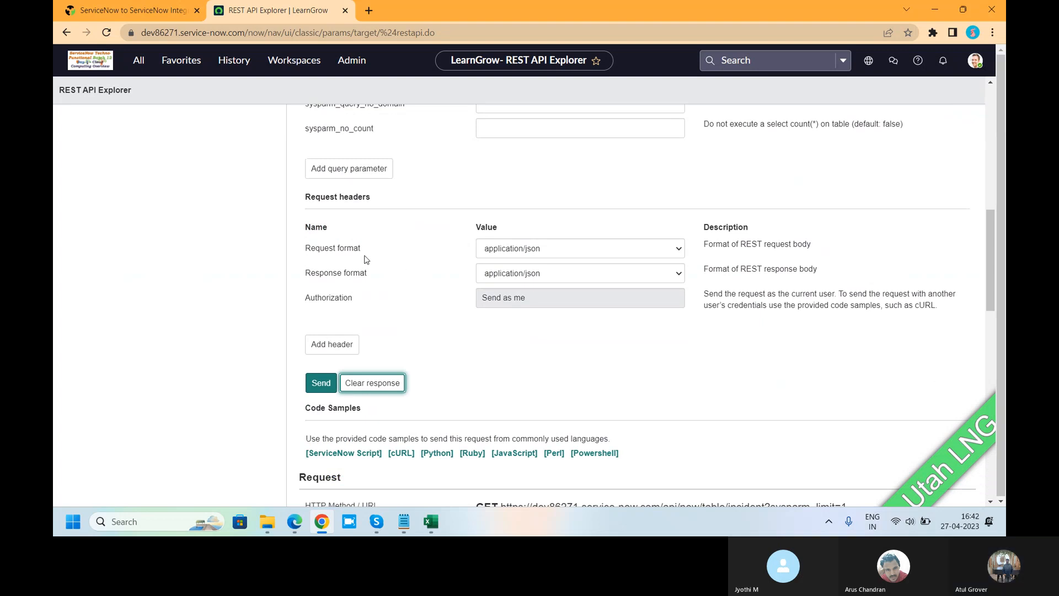
drag(368, 251, 302, 253)
drag(368, 274, 304, 276)
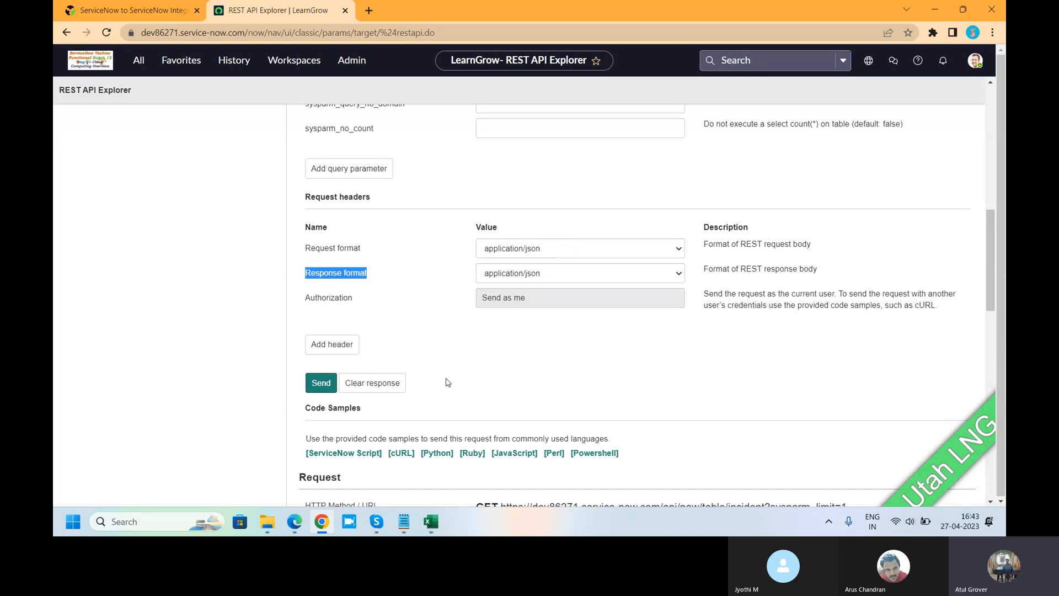
scroll(448, 382, up, 10)
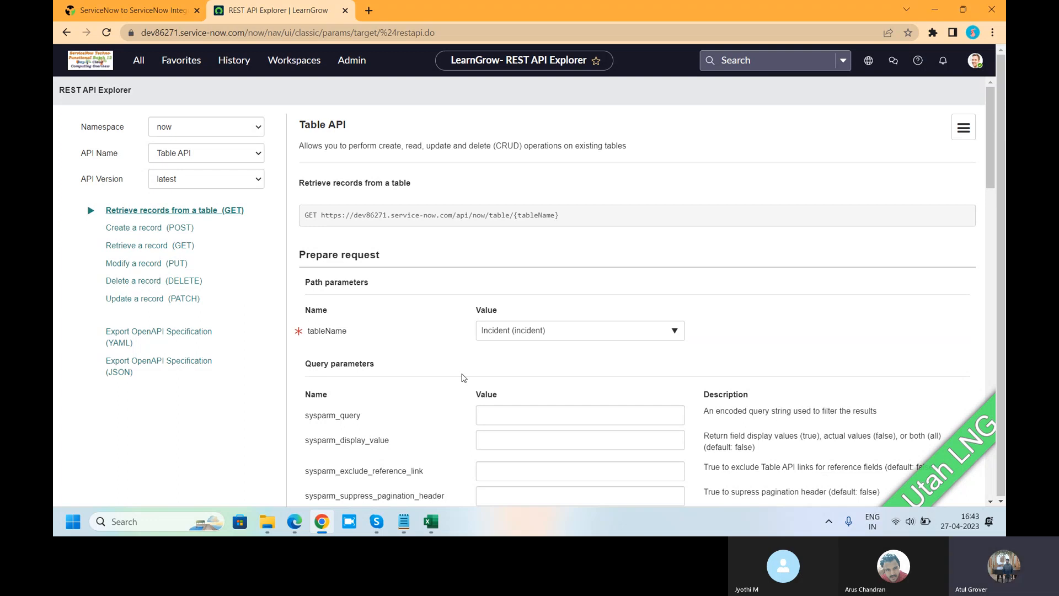
scroll(461, 378, down, 5)
scroll(461, 378, down, 7)
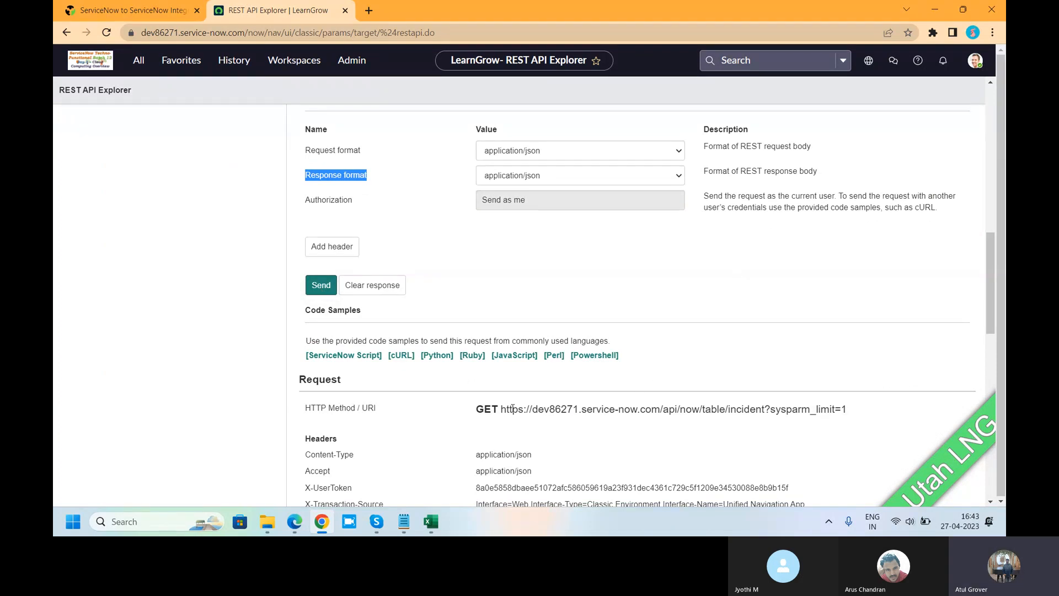
drag(501, 409, 849, 411)
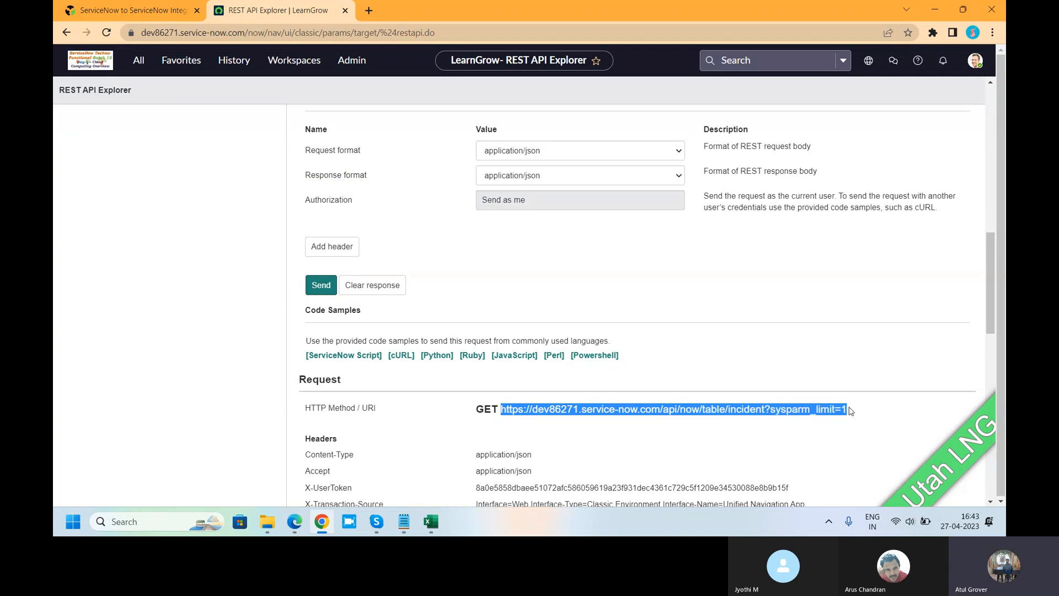
scroll(666, 380, down, 3)
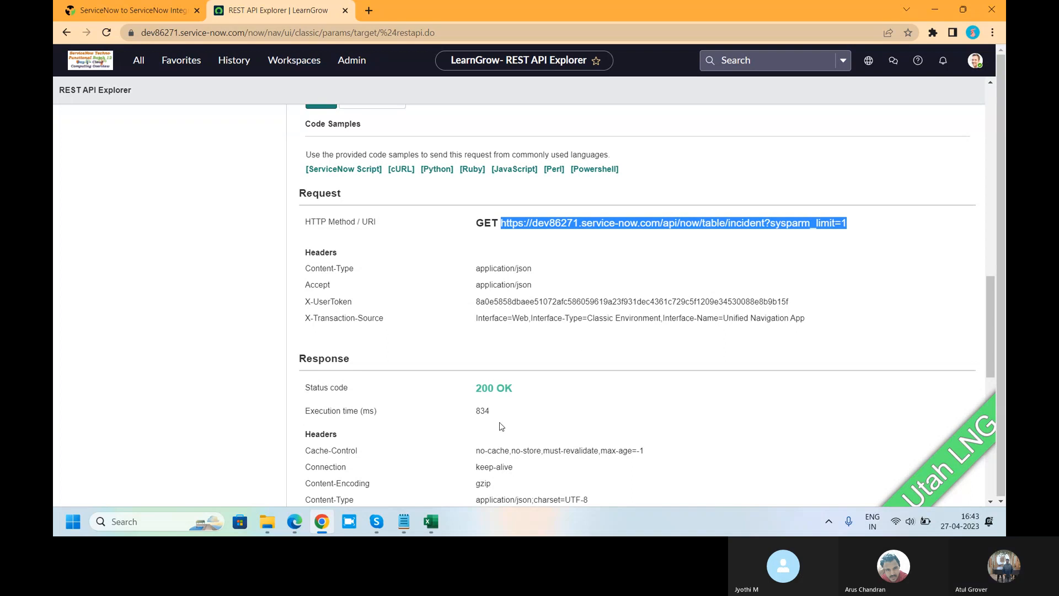
drag(517, 389, 471, 389)
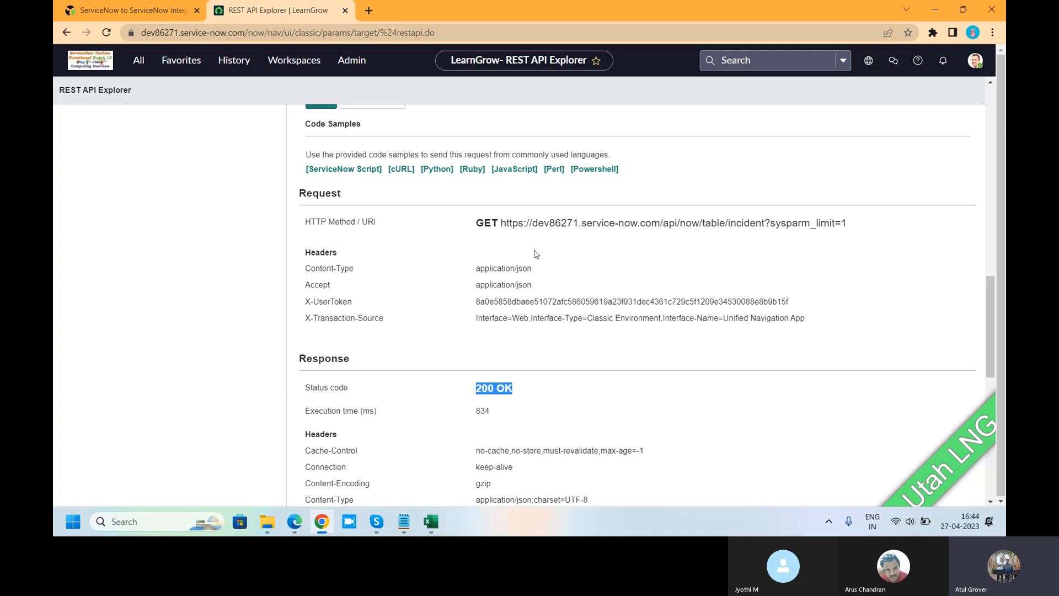
scroll(537, 255, down, 5)
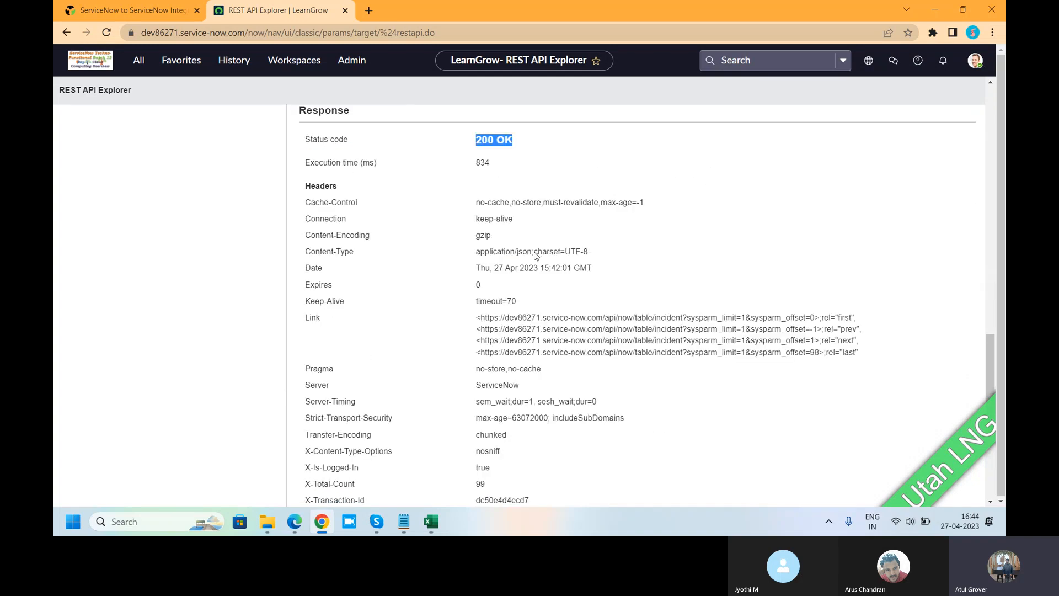
scroll(553, 304, down, 3)
scroll(554, 303, up, 3)
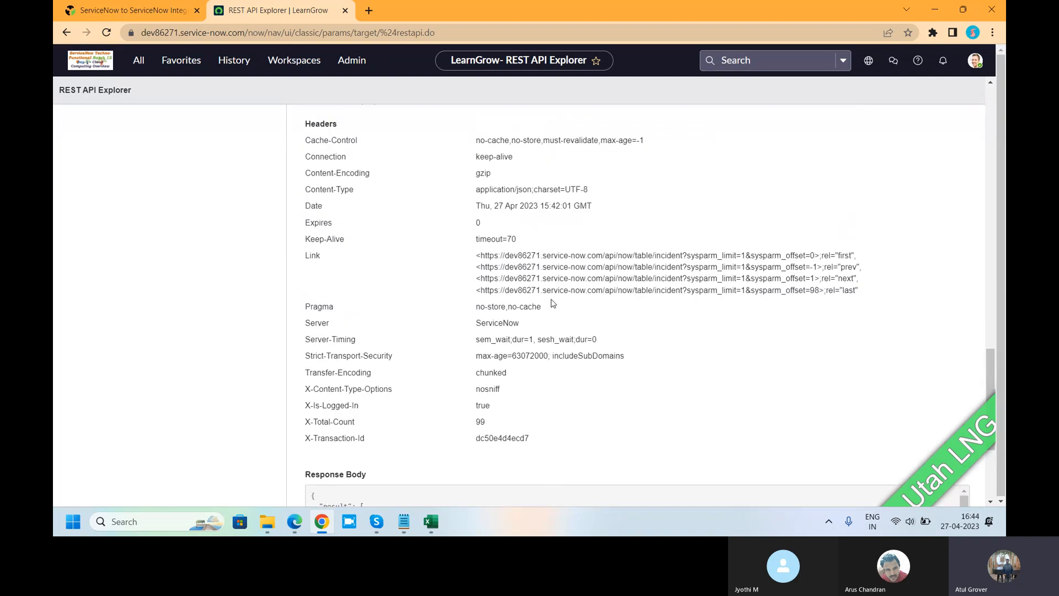
scroll(553, 303, down, 3)
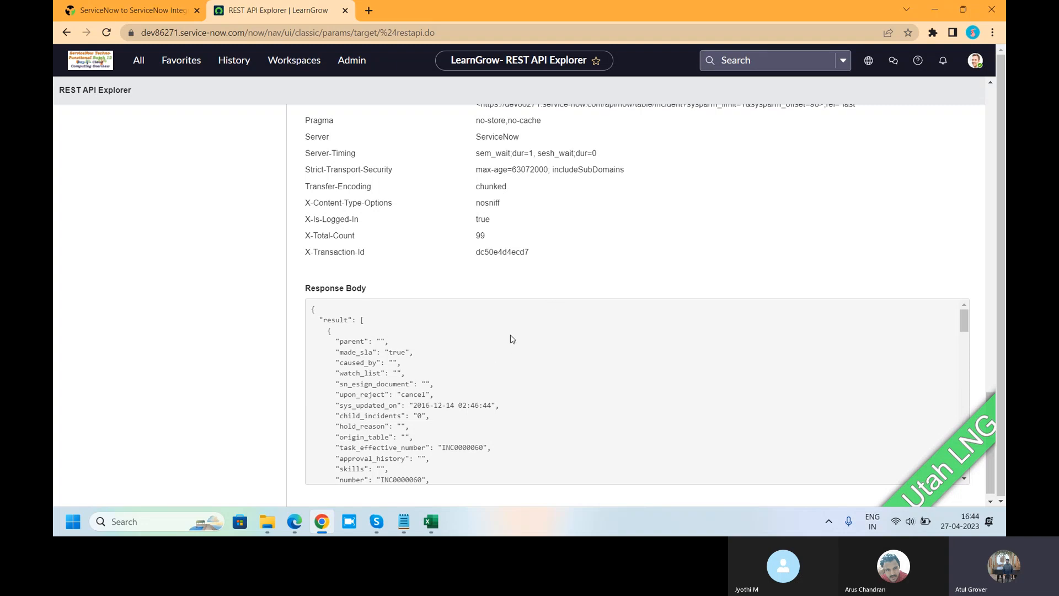
scroll(512, 339, up, 20)
scroll(512, 339, up, 2)
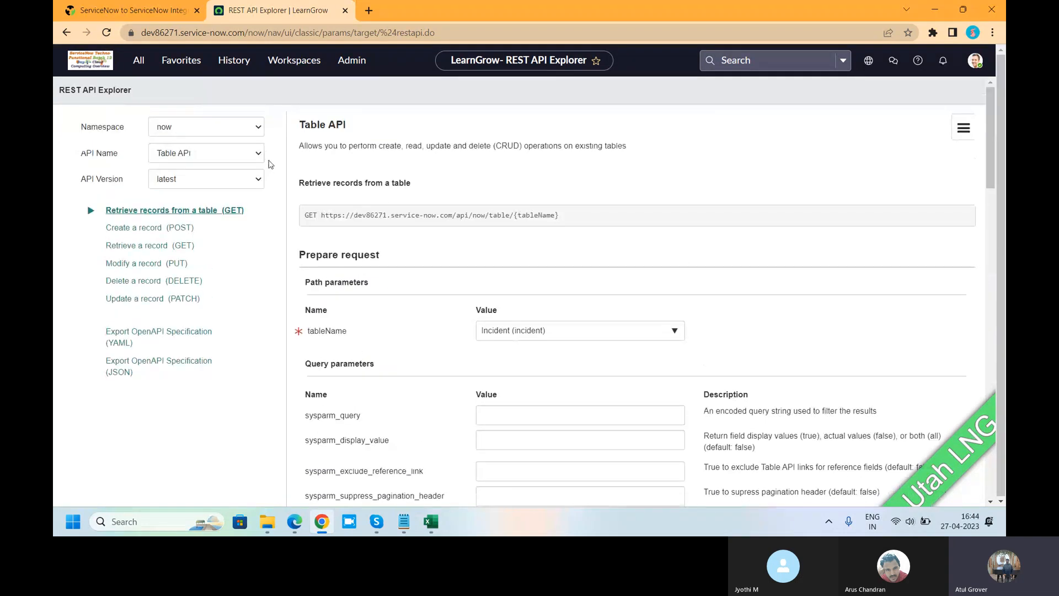
drag(322, 216, 561, 224)
key(ctrl+c)
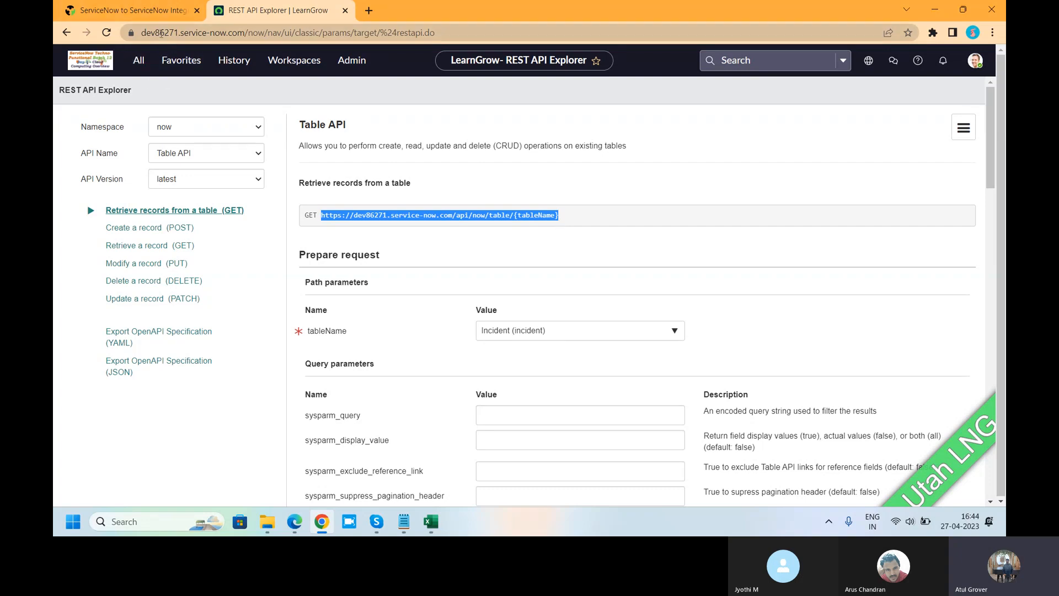
key(alt+Tab)
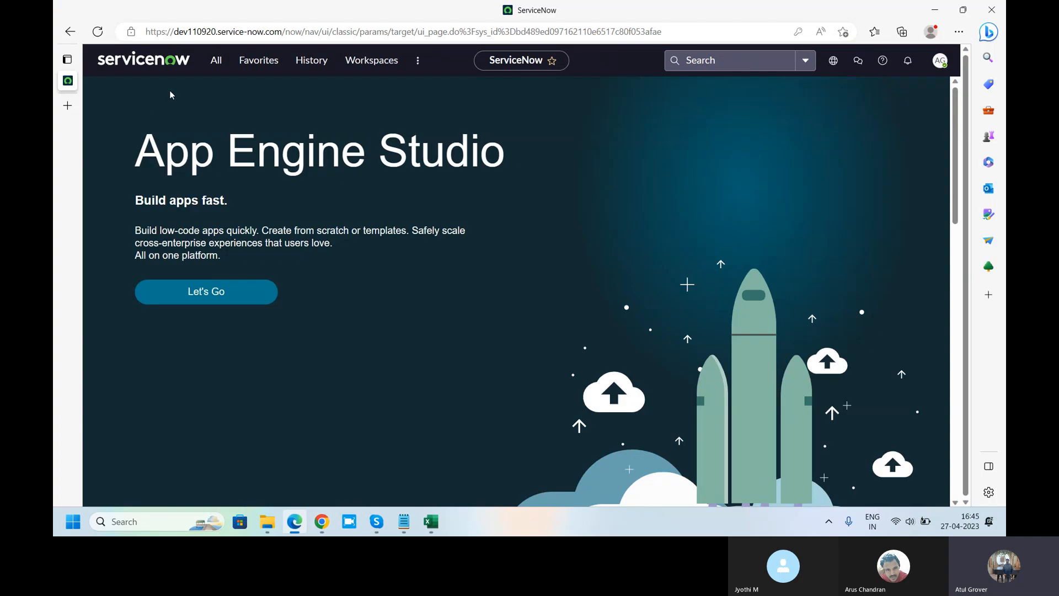
key(alt+Tab)
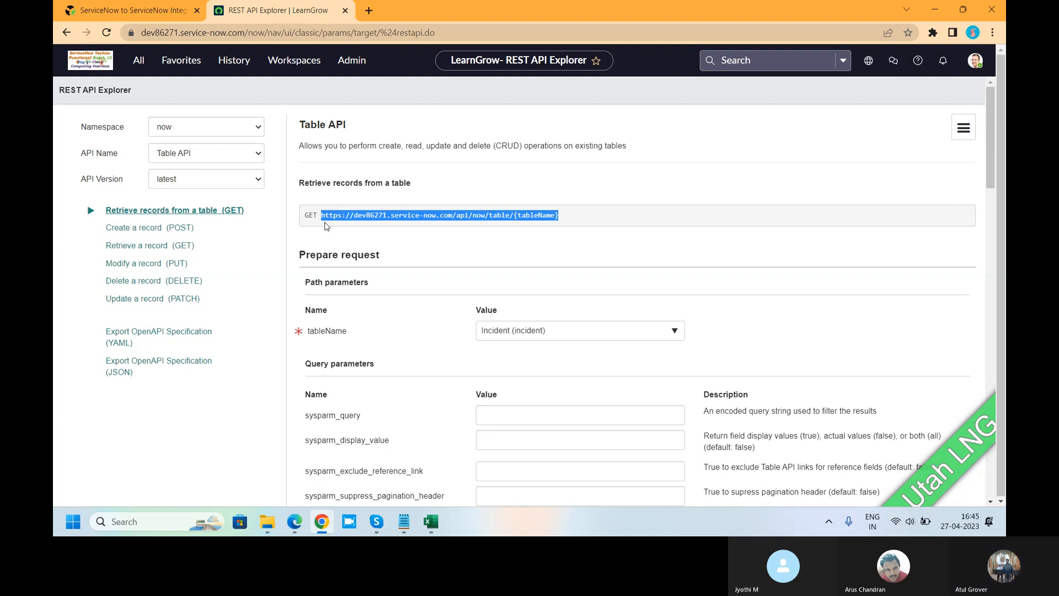
Filter the navigator on 'rest m' and open System Web Services > Outbound > REST Message.
click(139, 60)
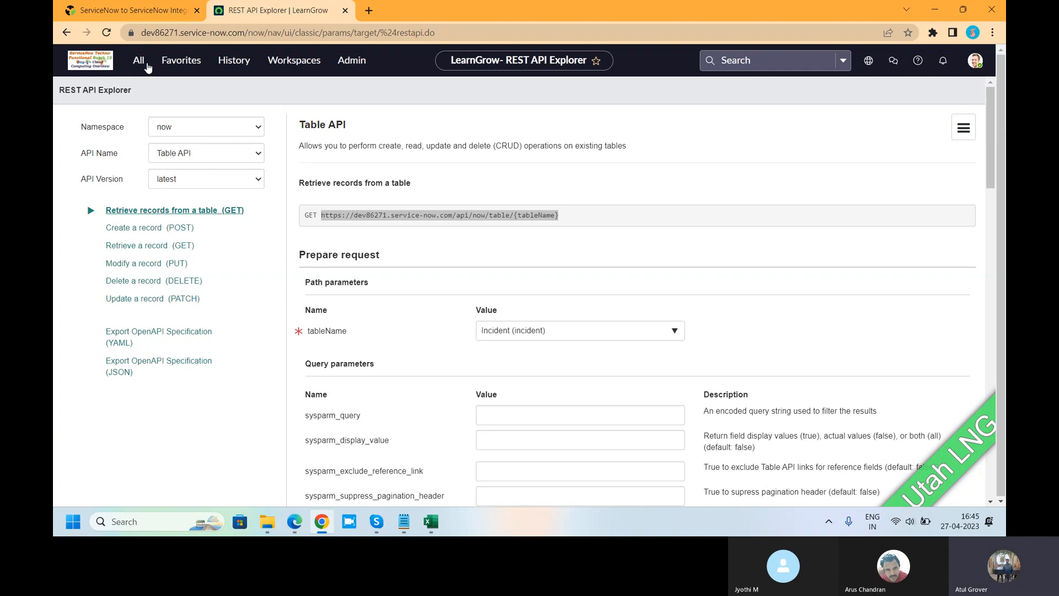
text(rest m)
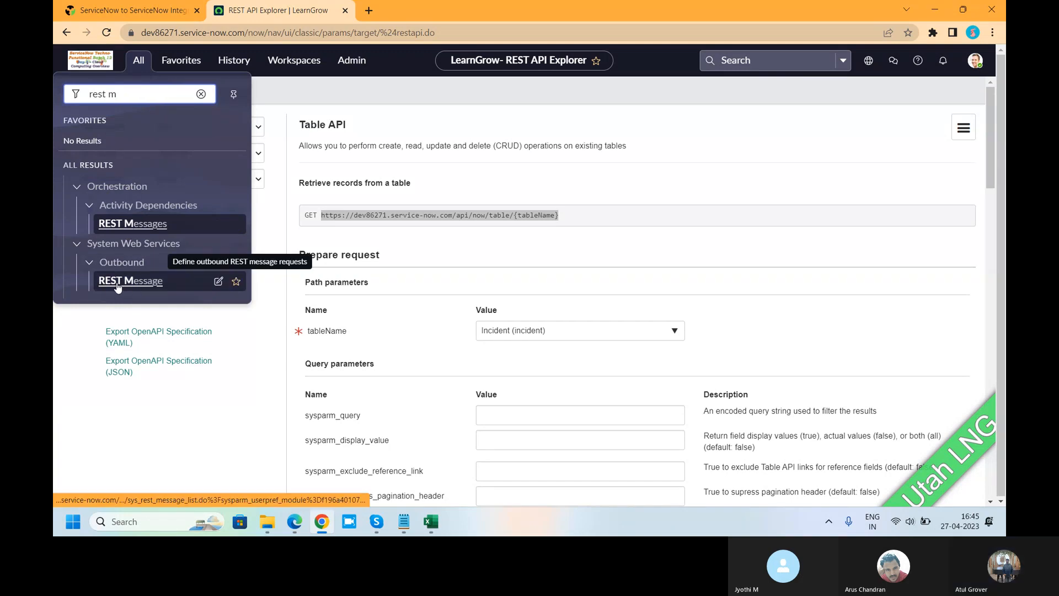
click(118, 282)
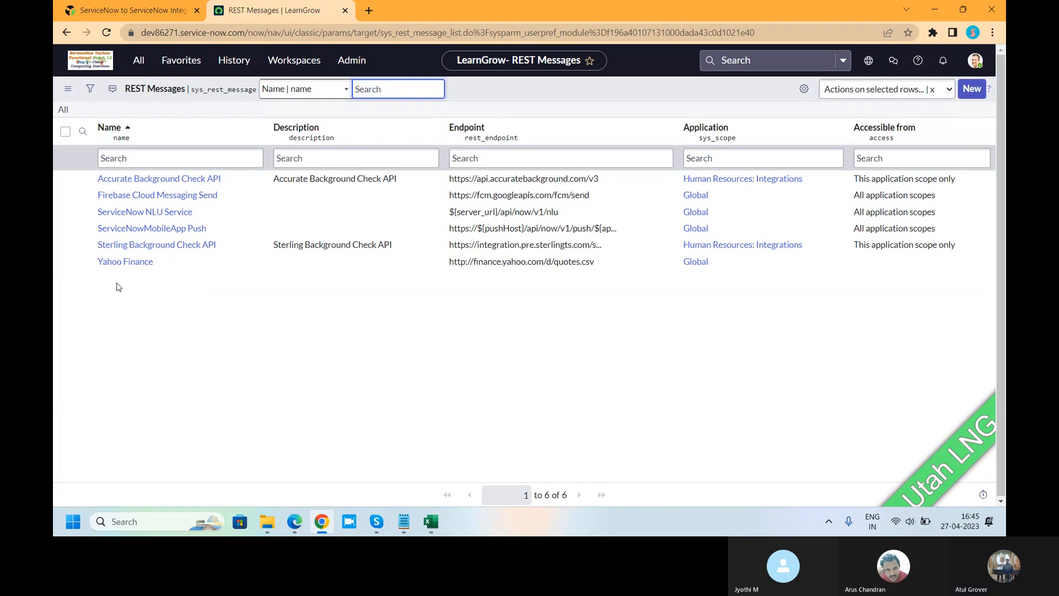
Start a new REST Message named 'LNG Batch12'.
click(973, 90)
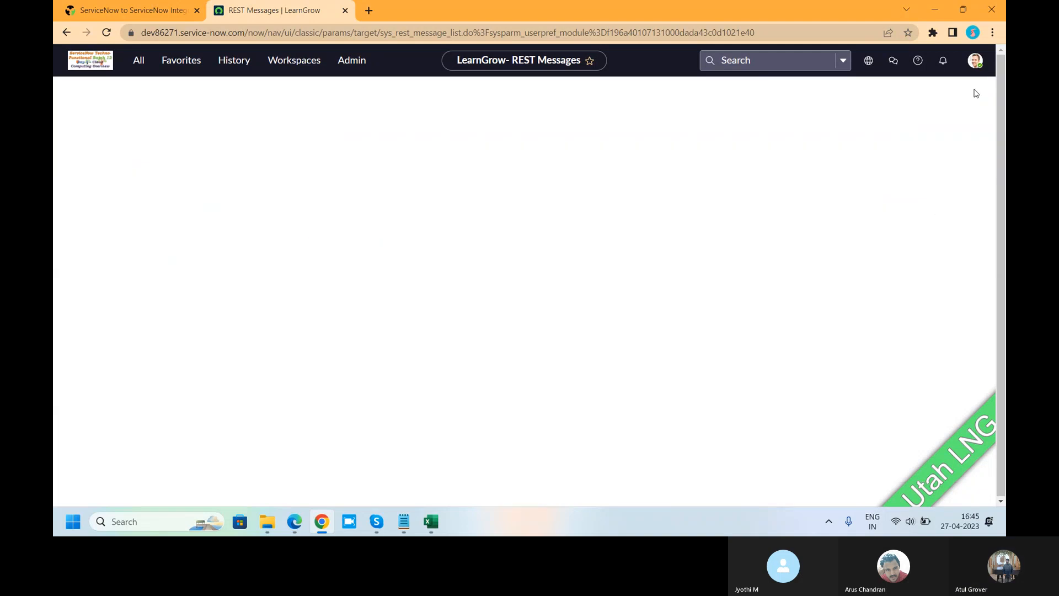
click(514, 139)
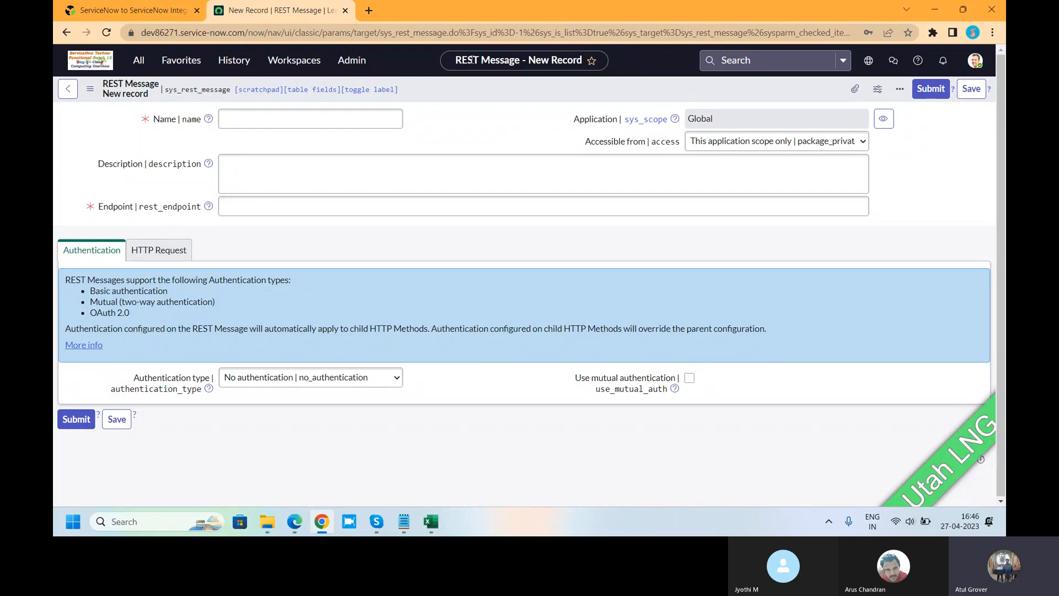
click(371, 115)
text(LNG)
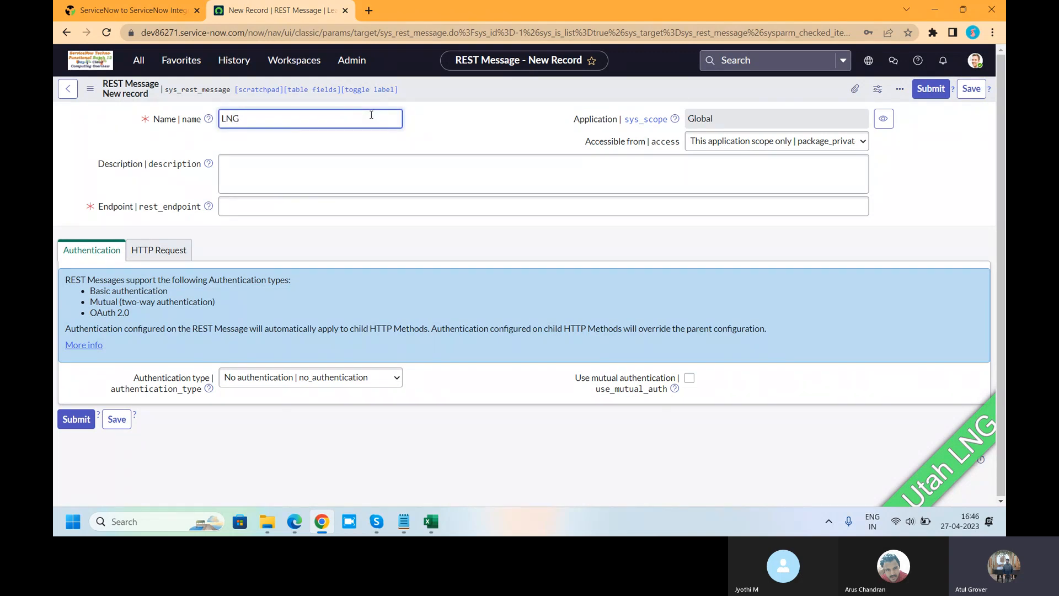
text( Batch)
text(12)
Paste the Table API URL as the endpoint and change its instance to dev110920.
click(383, 207)
key(ctrl+v)
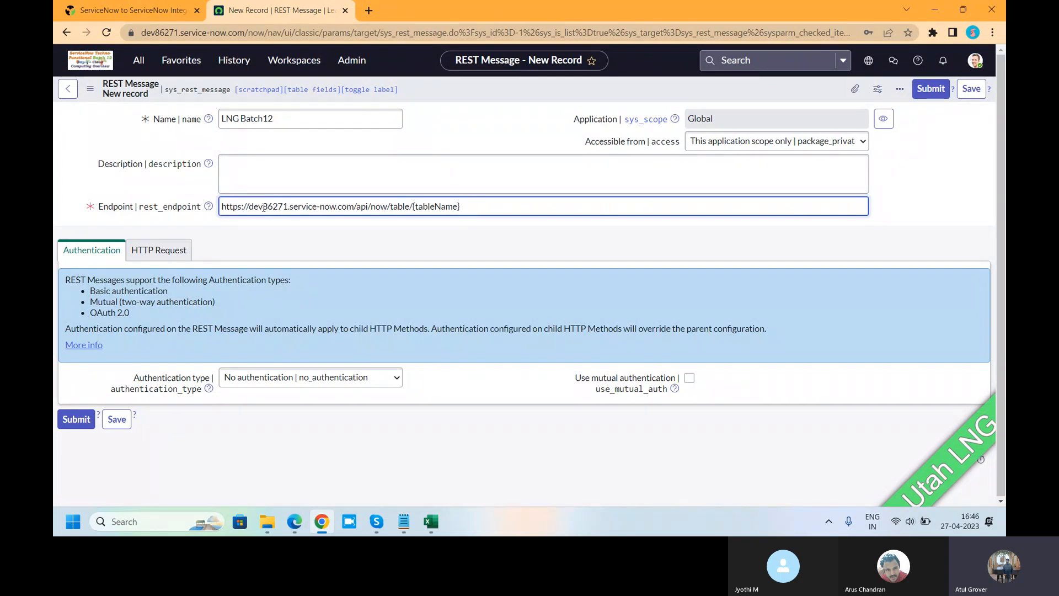
key(alt+Tab)
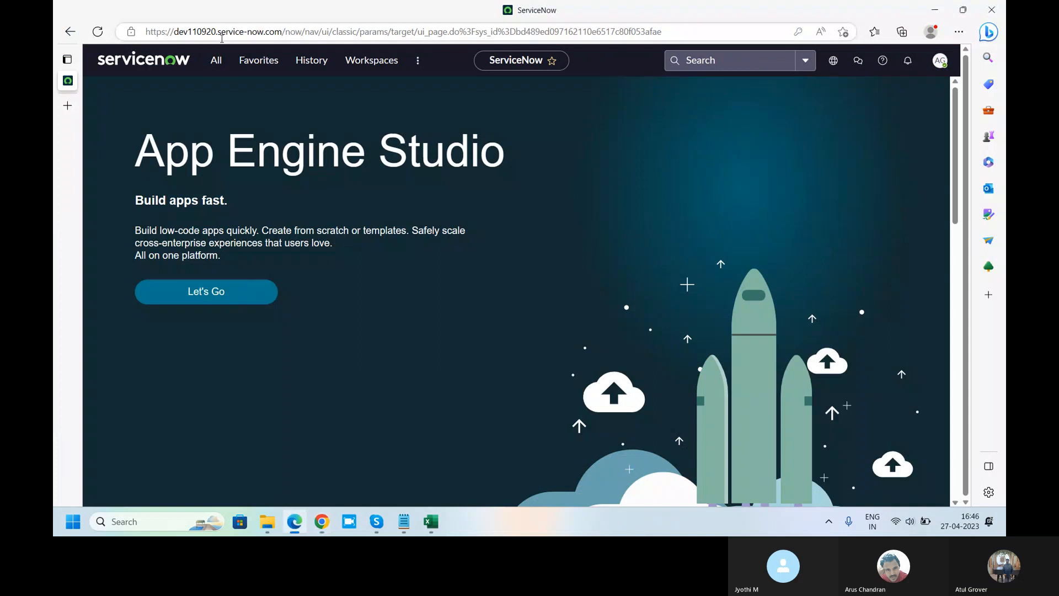
key(alt+Tab)
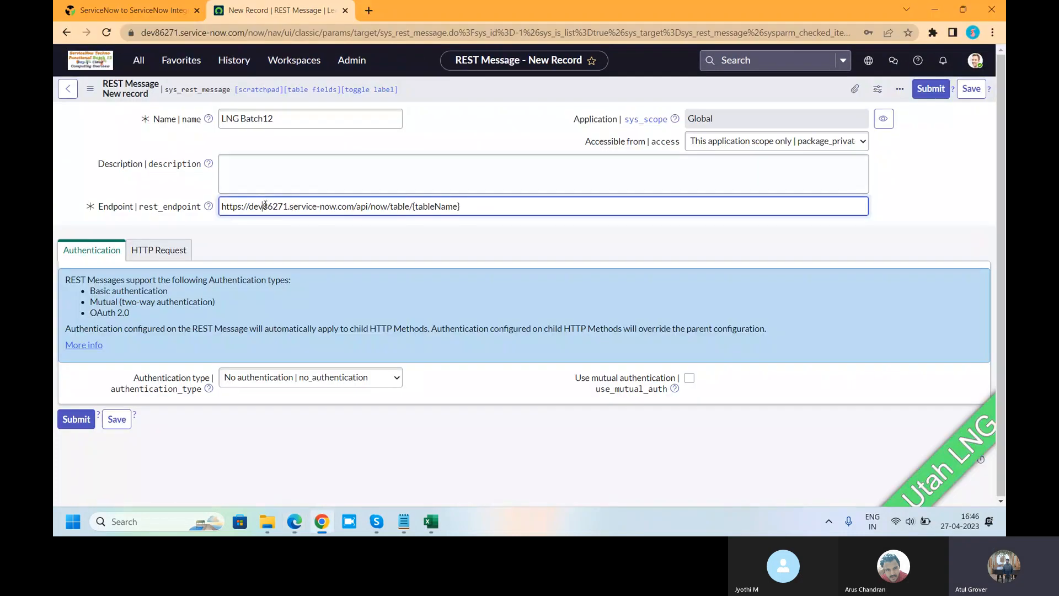
key(BackSpace)
key(BackSpace)
key(BackSpace)
key(BackSpace)
key(BackSpace)
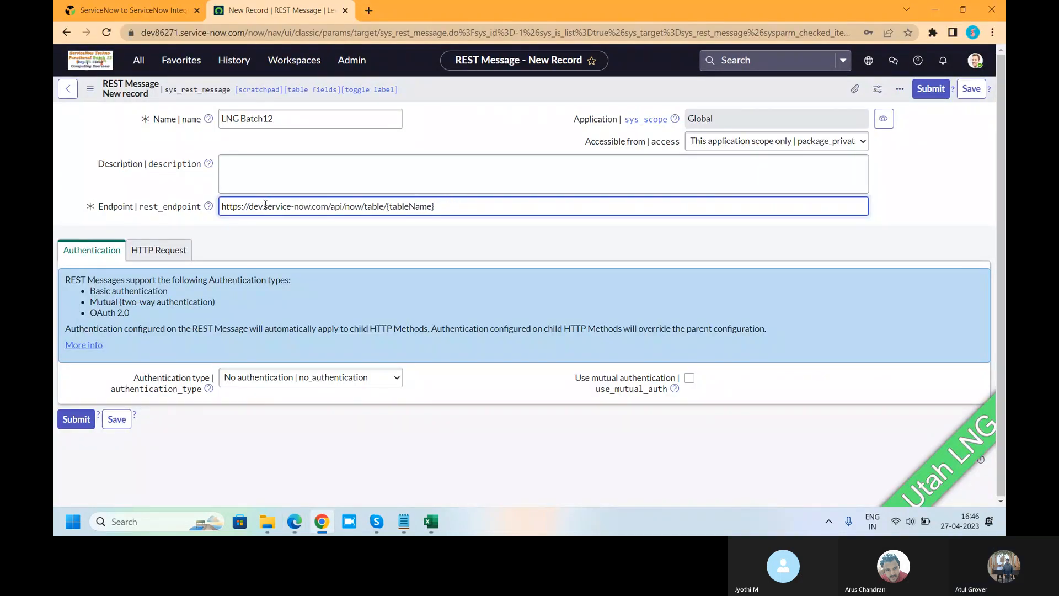
text(110920)
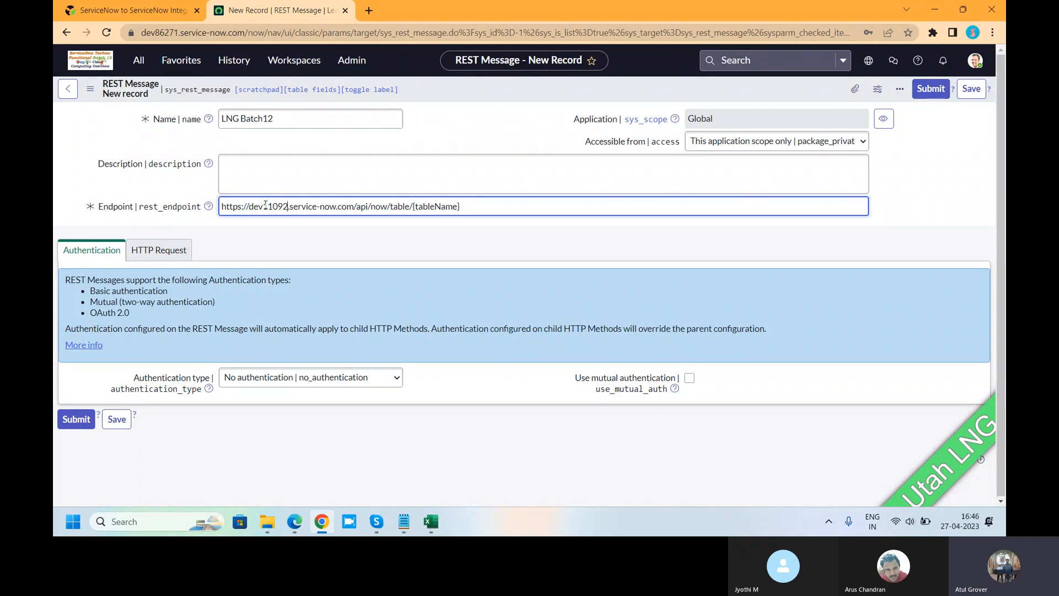
key(alt+Tab)
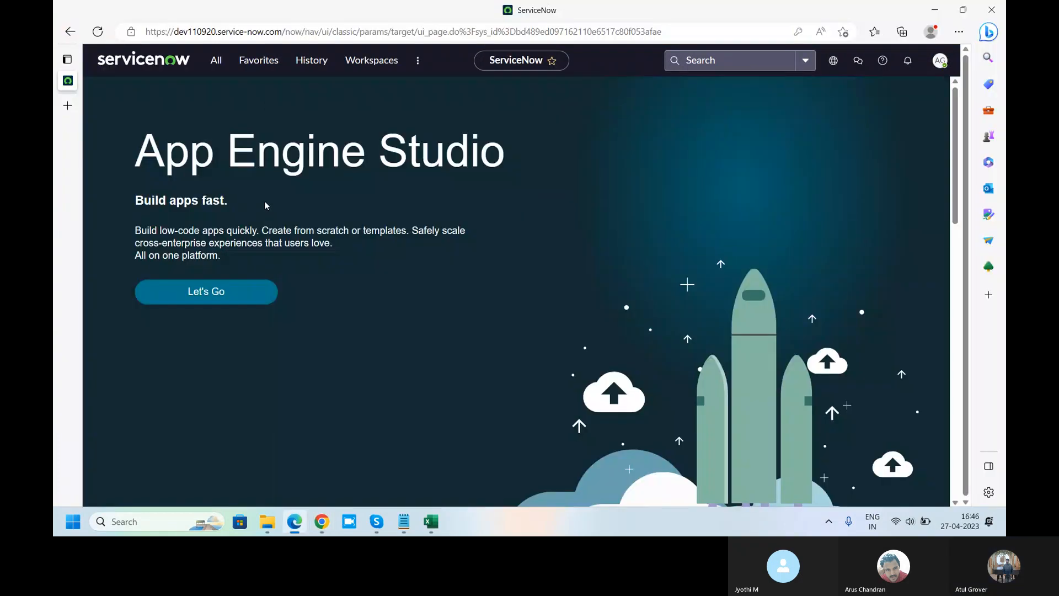
key(alt+Tab)
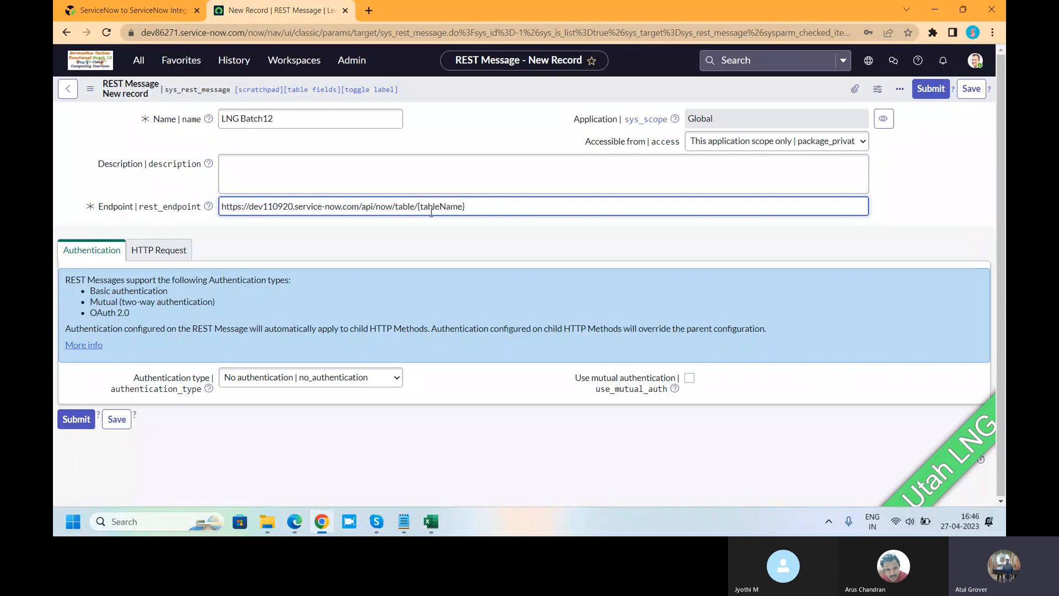
Replace the {tableName} placeholder in the endpoint with incident.
drag(419, 206, 491, 207)
key(BackSpace)
text(incidnet)
key(BackSpace)
key(BackSpace)
key(BackSpace)
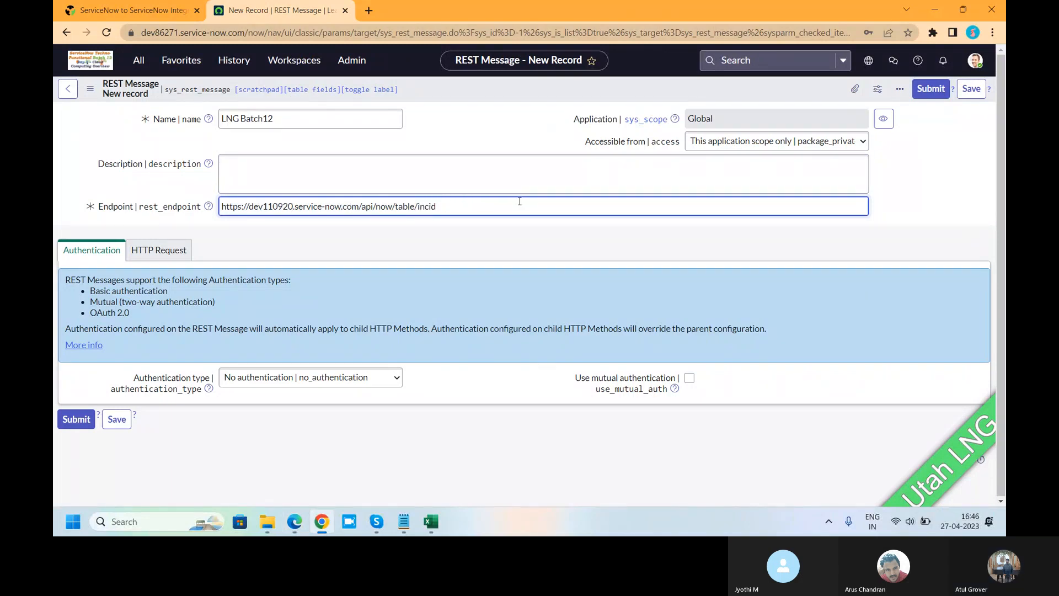
text(ent)
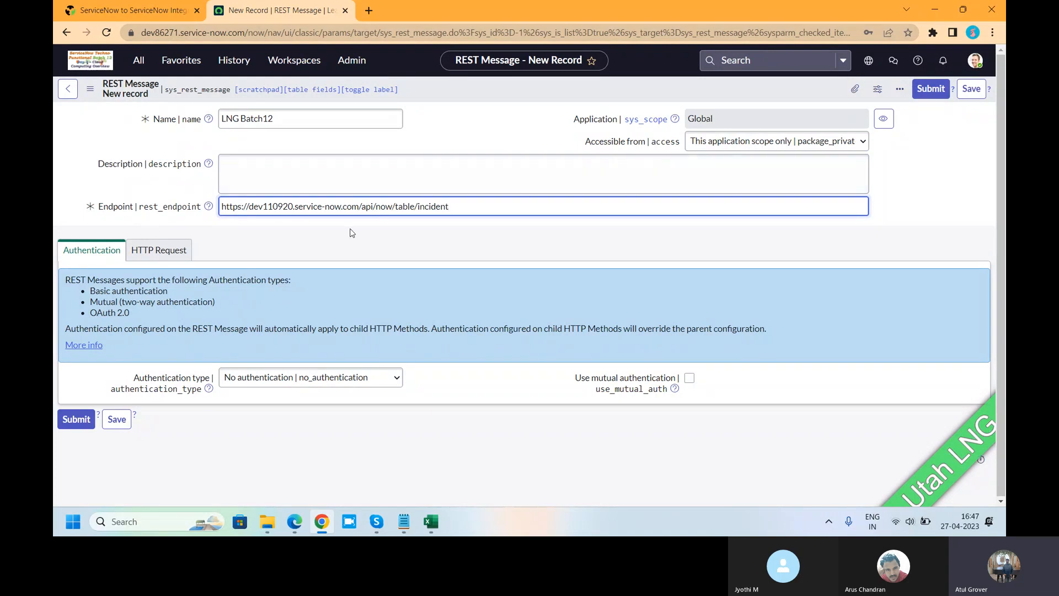
drag(293, 207, 265, 205)
drag(453, 207, 418, 206)
right_click(501, 91)
Save the LNG Batch12 REST Message and open its Authentication type choices.
click(515, 98)
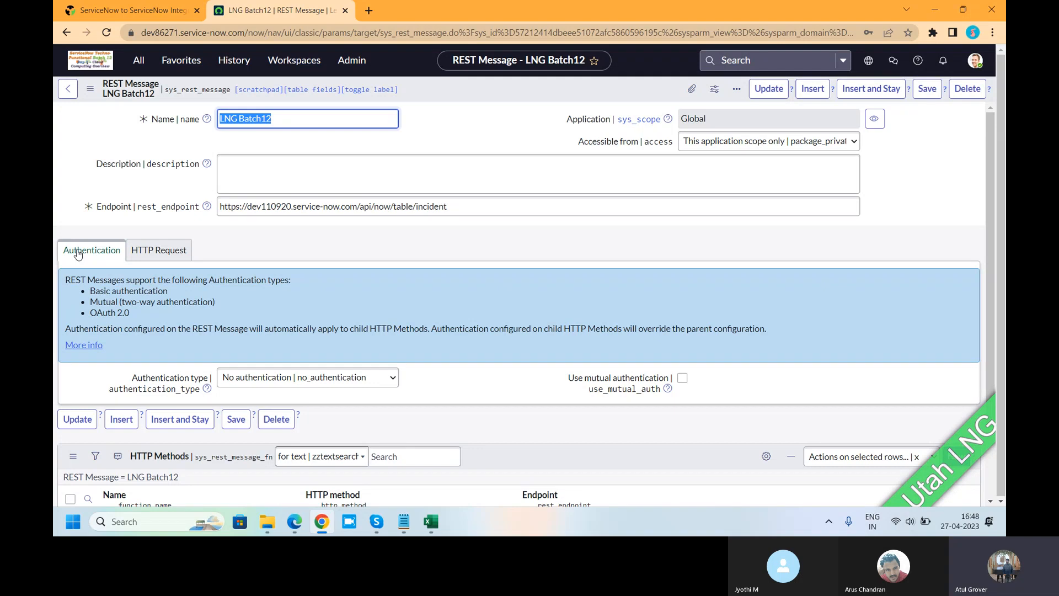
scroll(78, 254, down, 2)
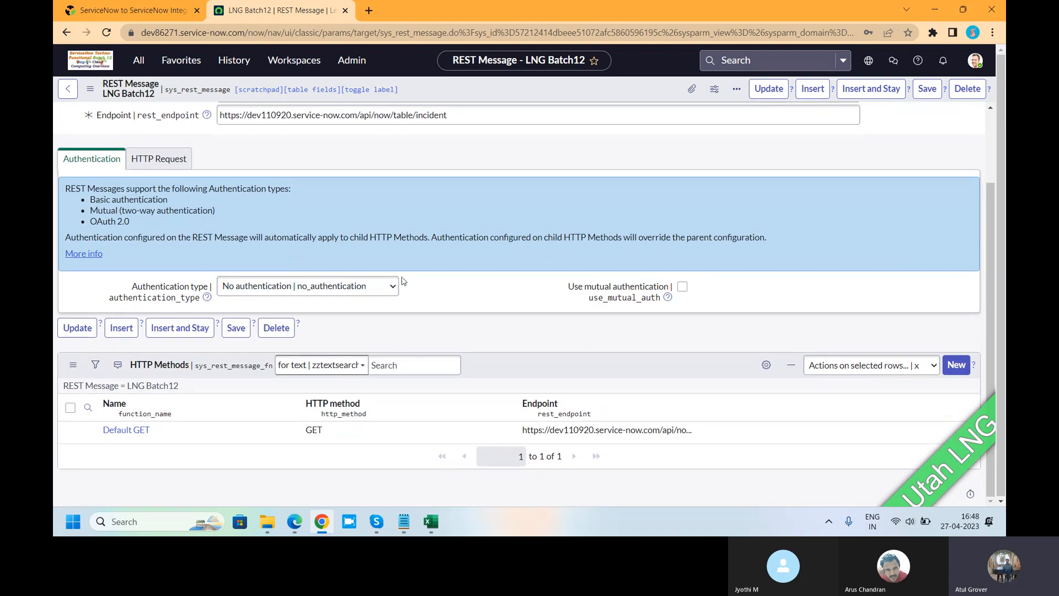
scroll(324, 299, up, 2)
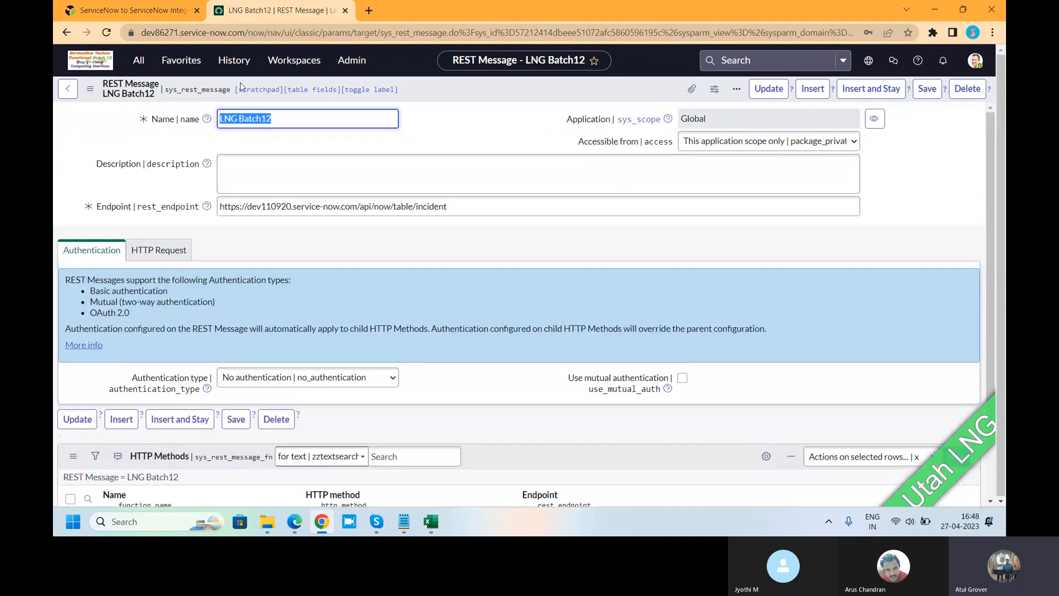
click(265, 206)
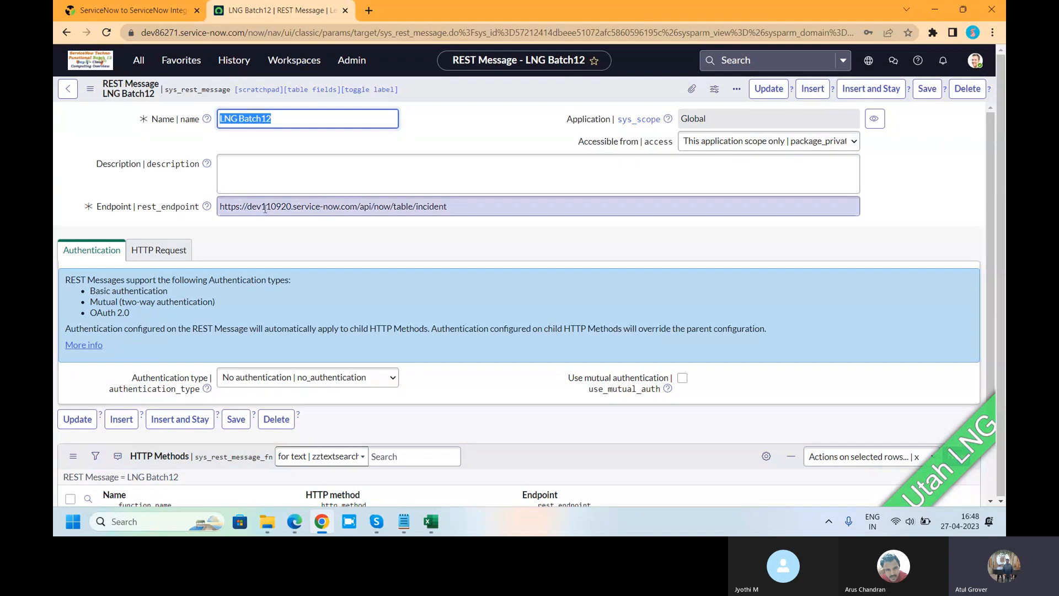
drag(261, 206, 291, 207)
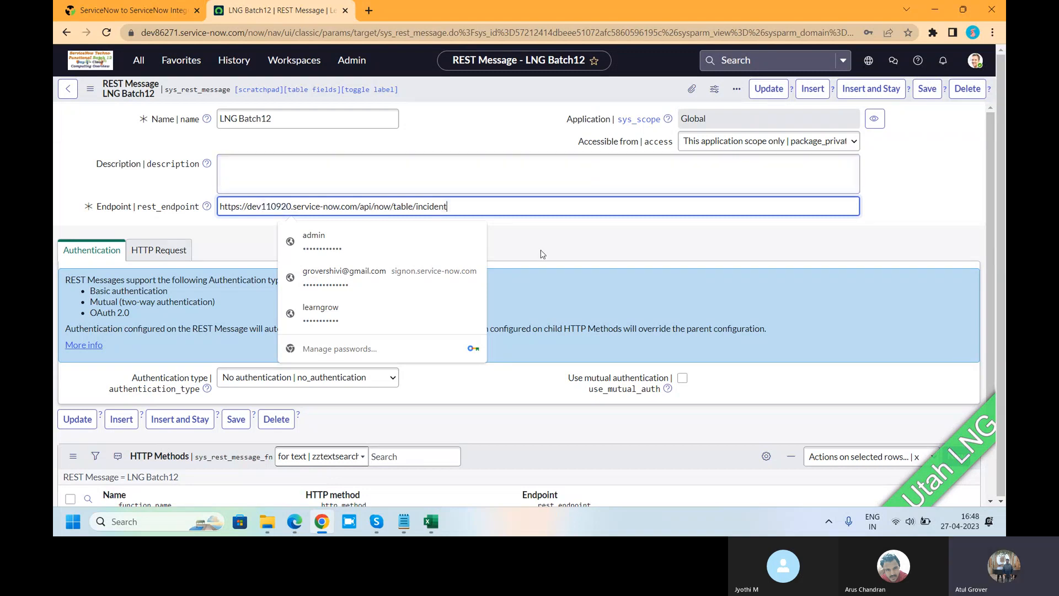
click(71, 176)
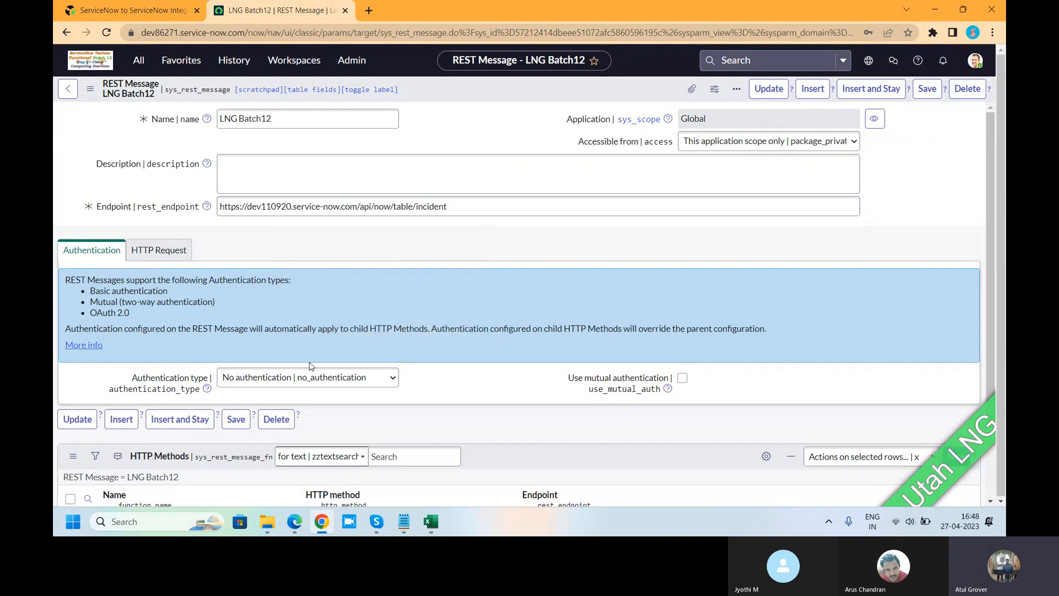
click(346, 379)
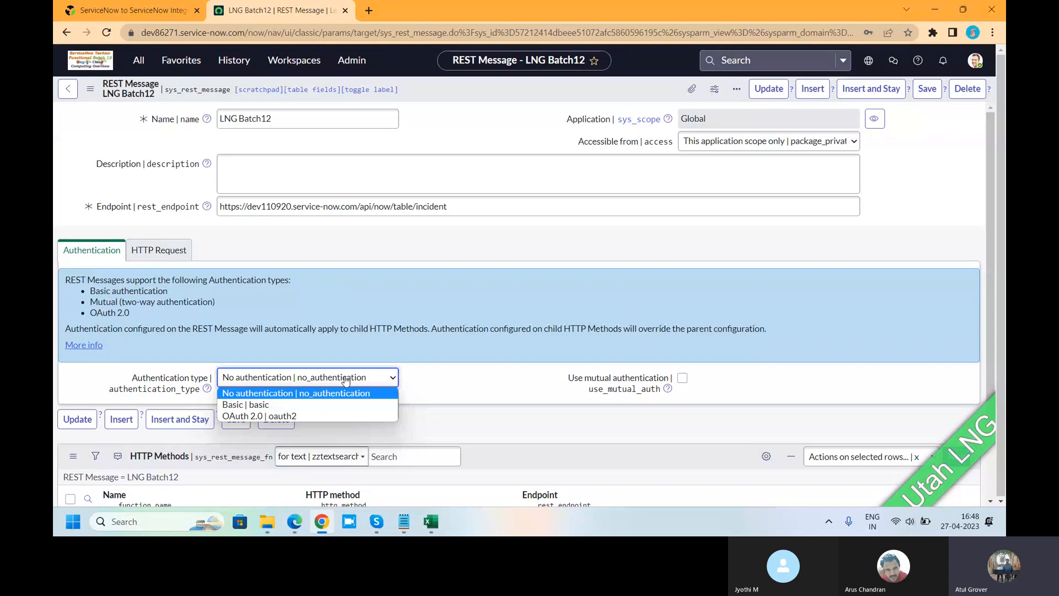
Try OAuth 2.0, then settle on Basic as the authentication type.
click(266, 405)
click(291, 382)
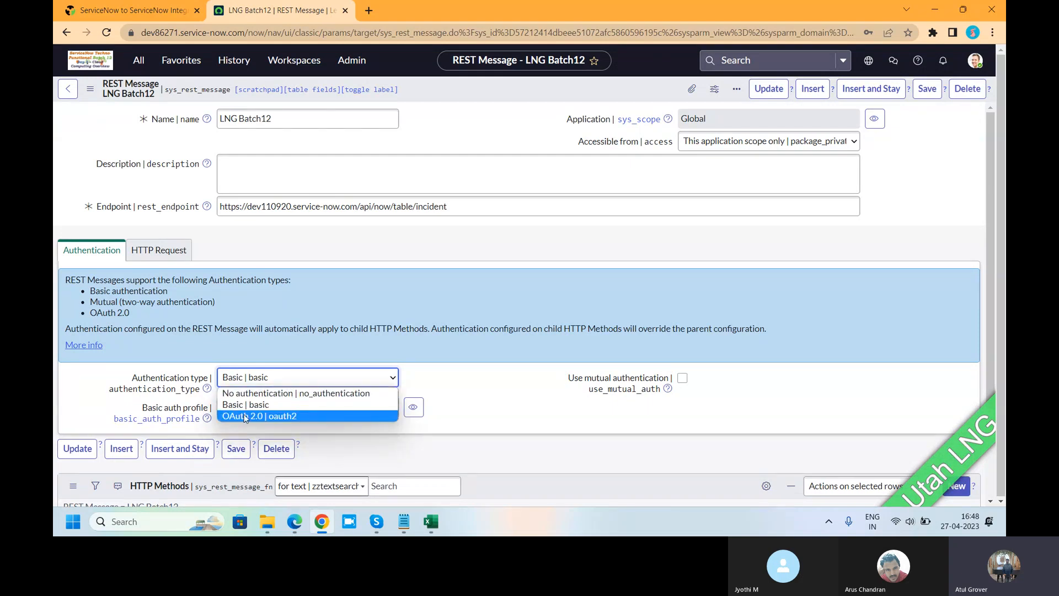
click(245, 417)
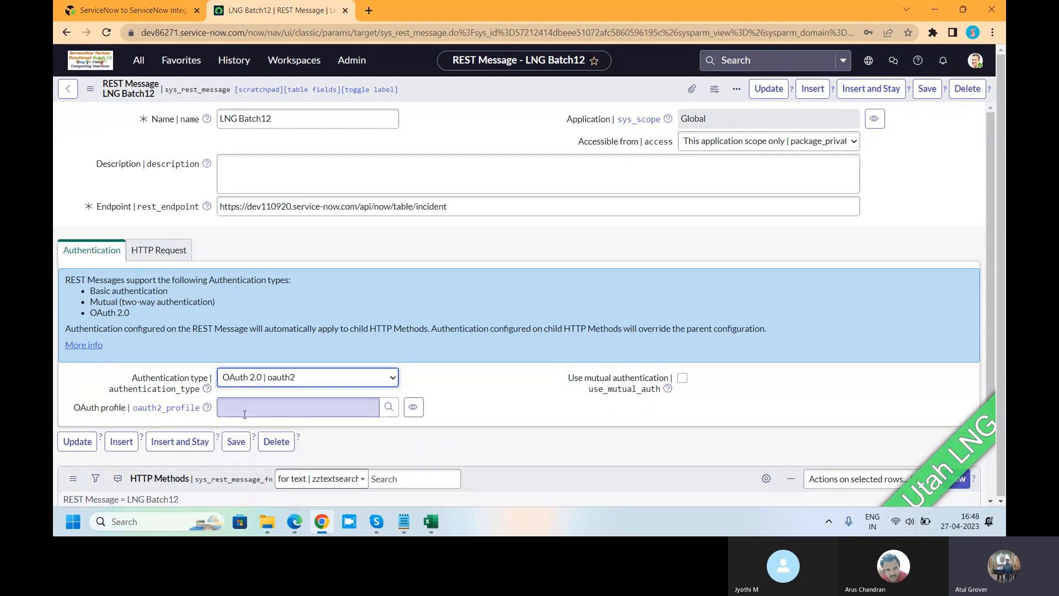
click(244, 378)
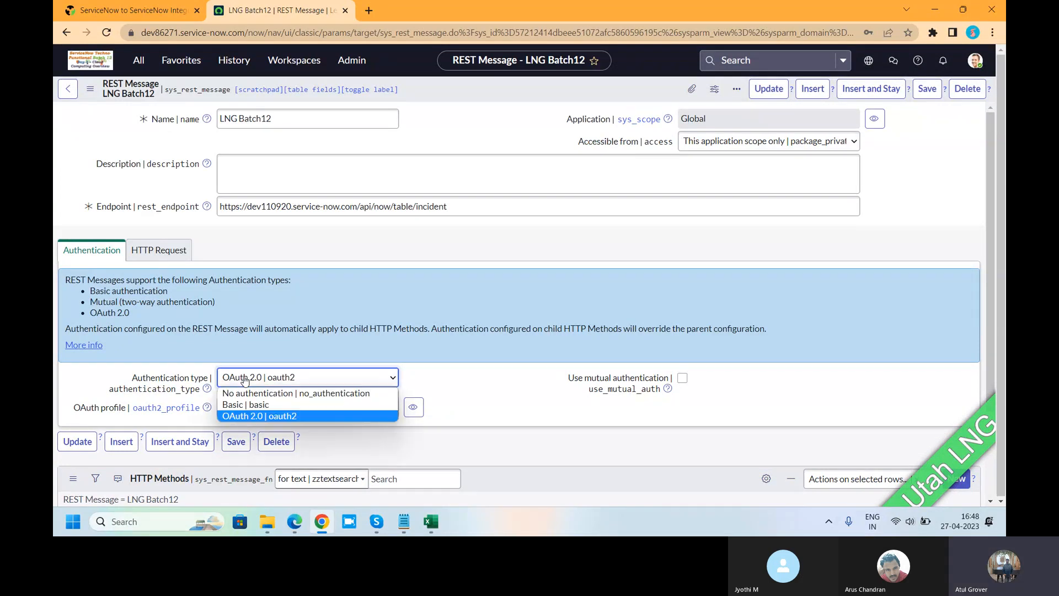
click(246, 405)
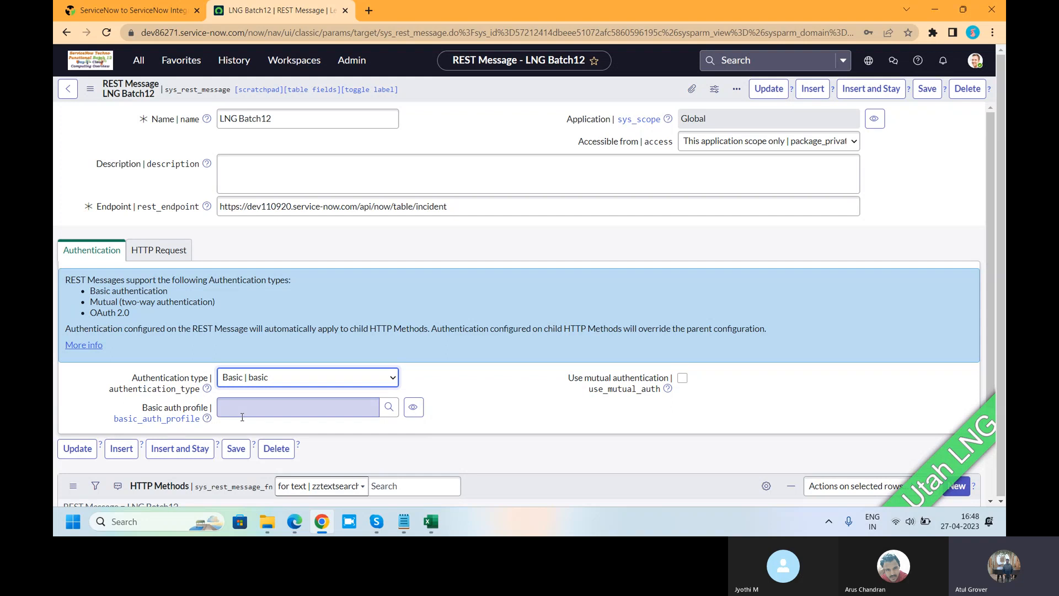
Create and submit basic auth profile 'Dev110920' with the target instance's username and password.
click(389, 409)
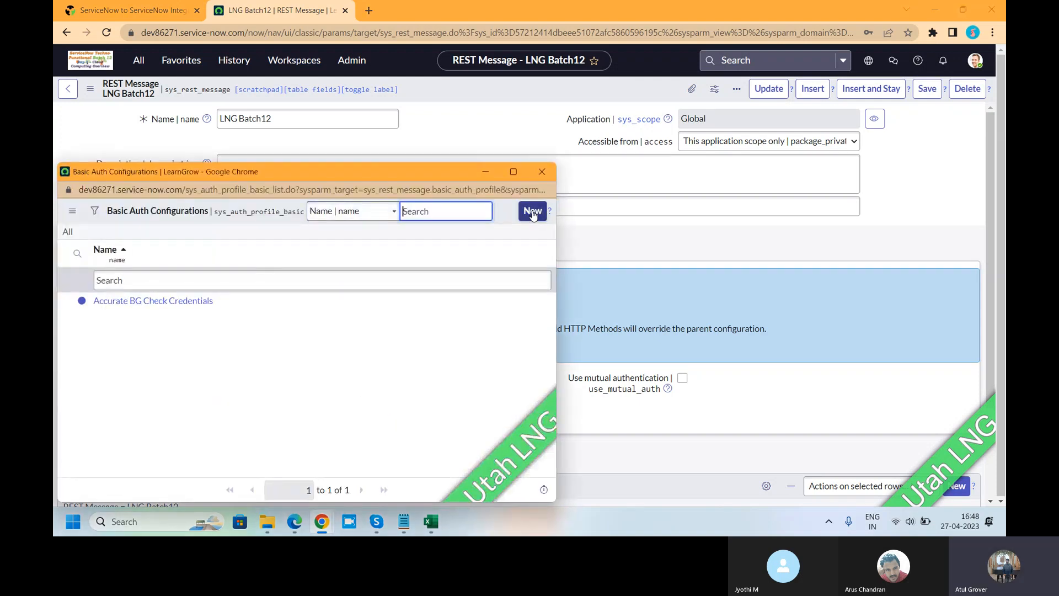
click(533, 213)
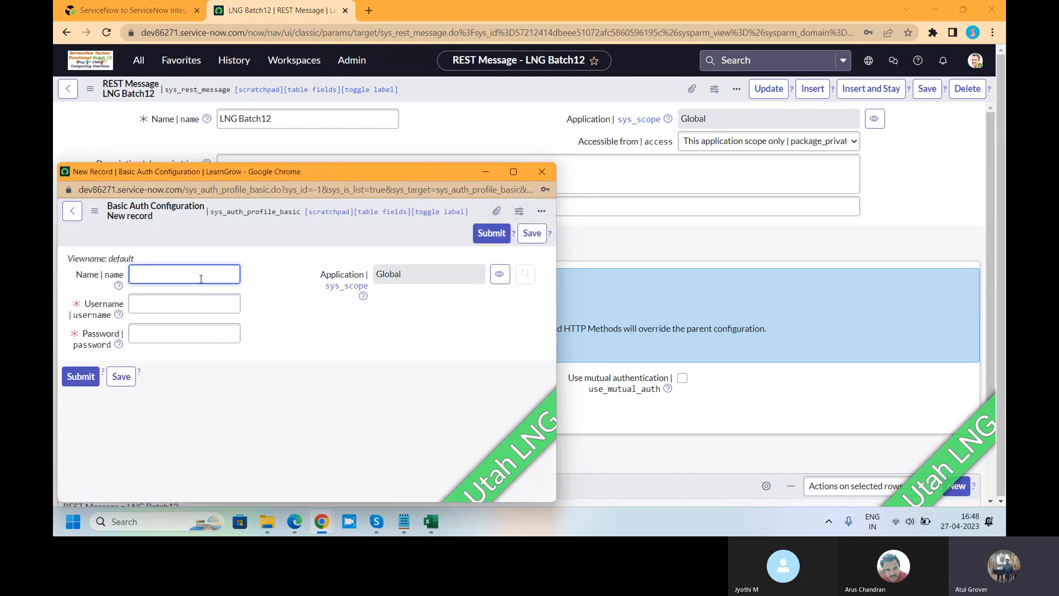
text(Dev110920)
click(191, 304)
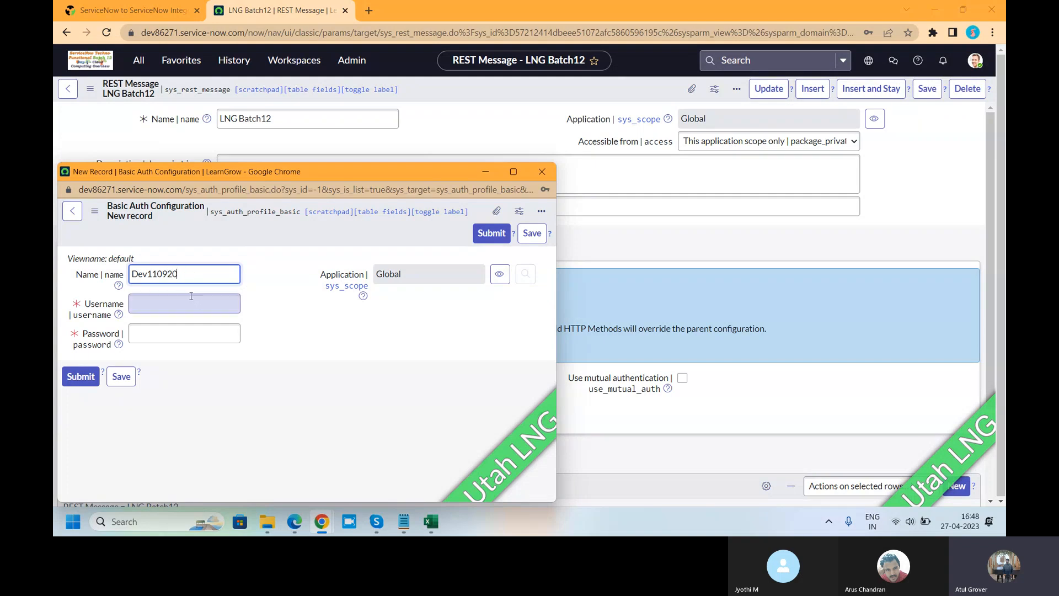
text(Atul)
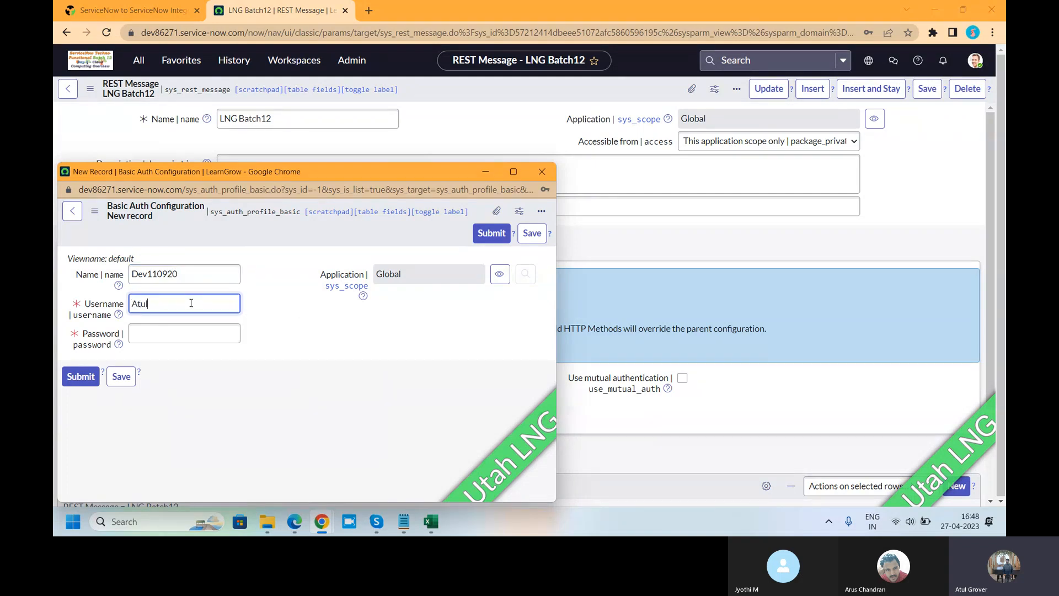
key(Tab)
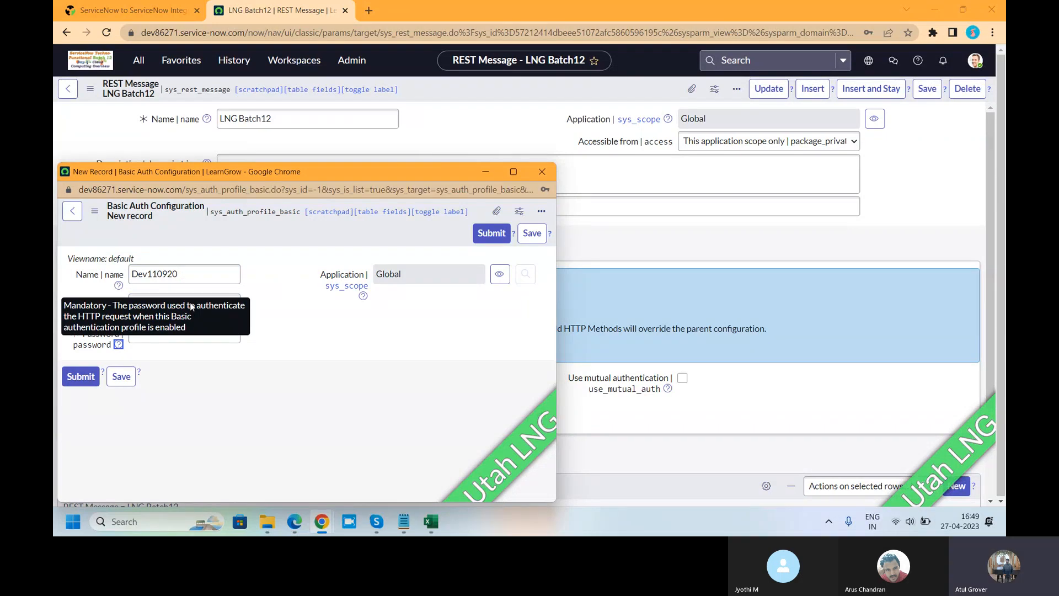
click(190, 338)
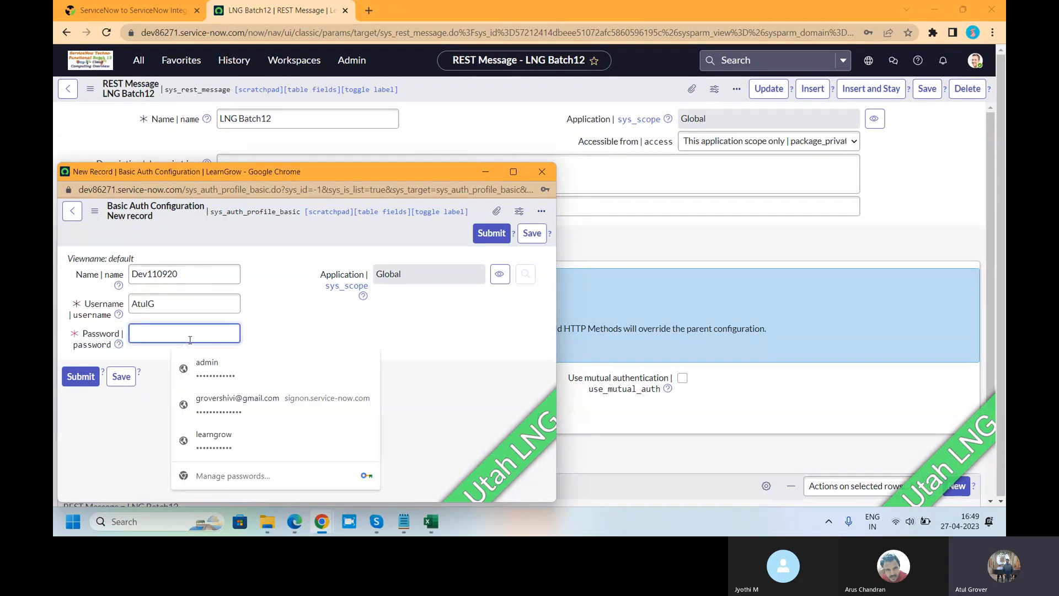
text(••••••••)
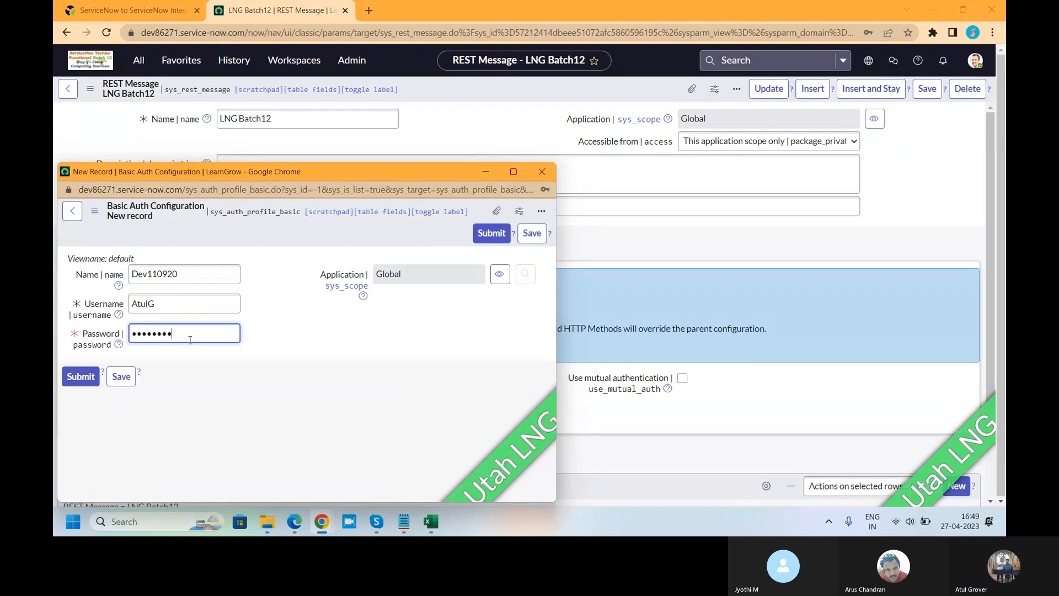
text(•)
click(87, 380)
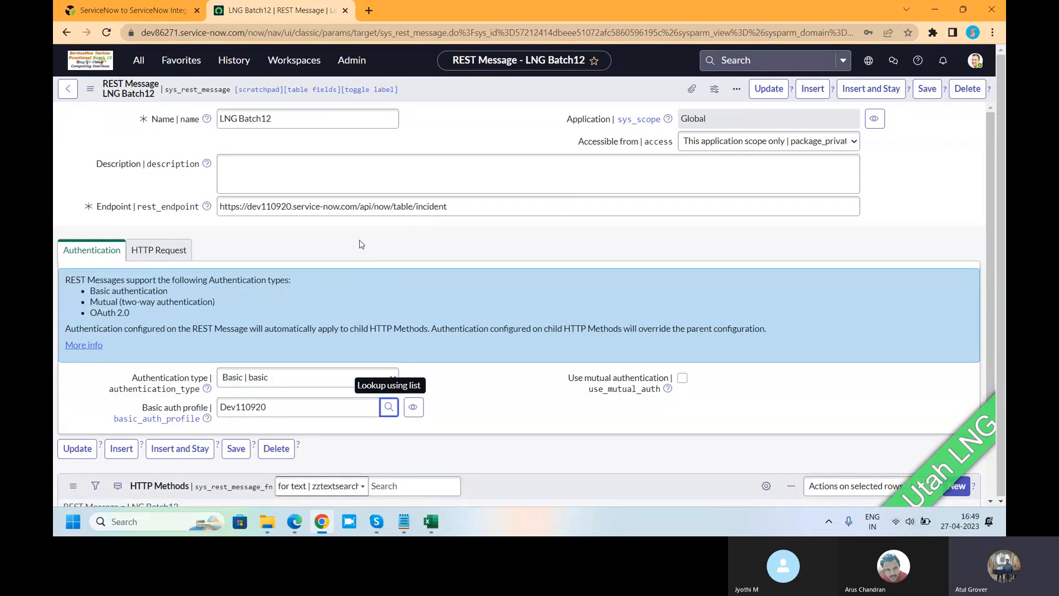
Save LNG Batch12 with profile Dev110920 and review the HTTP Request and Authentication tabs.
right_click(455, 90)
click(463, 95)
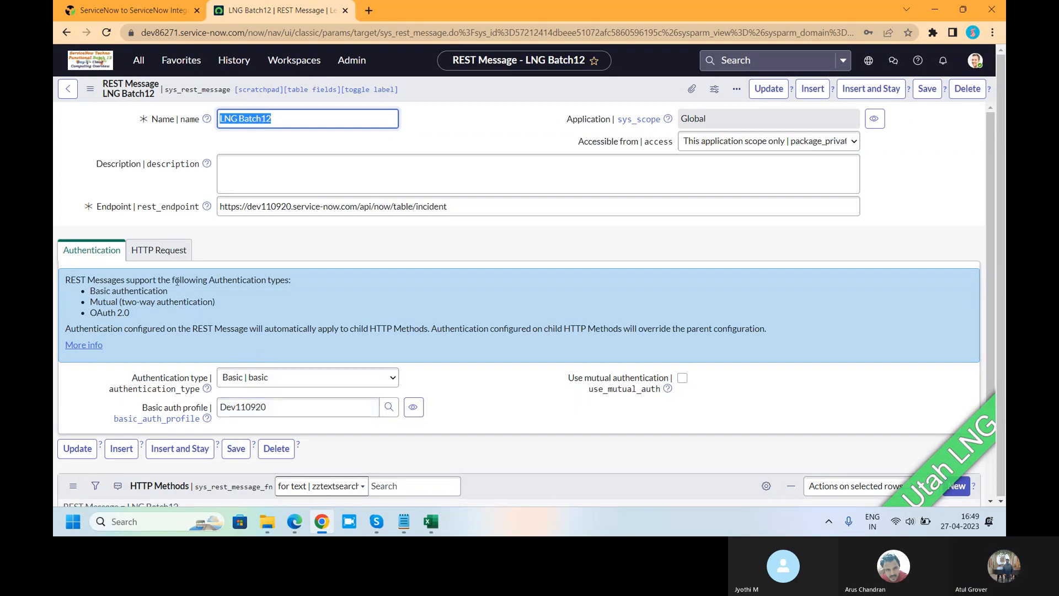
click(165, 251)
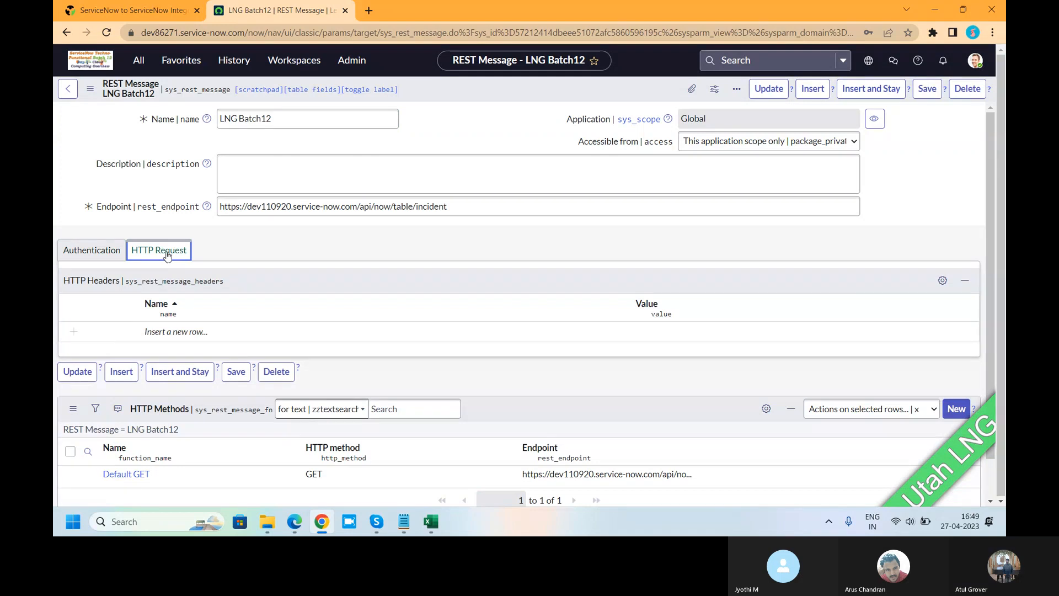
click(90, 252)
click(134, 254)
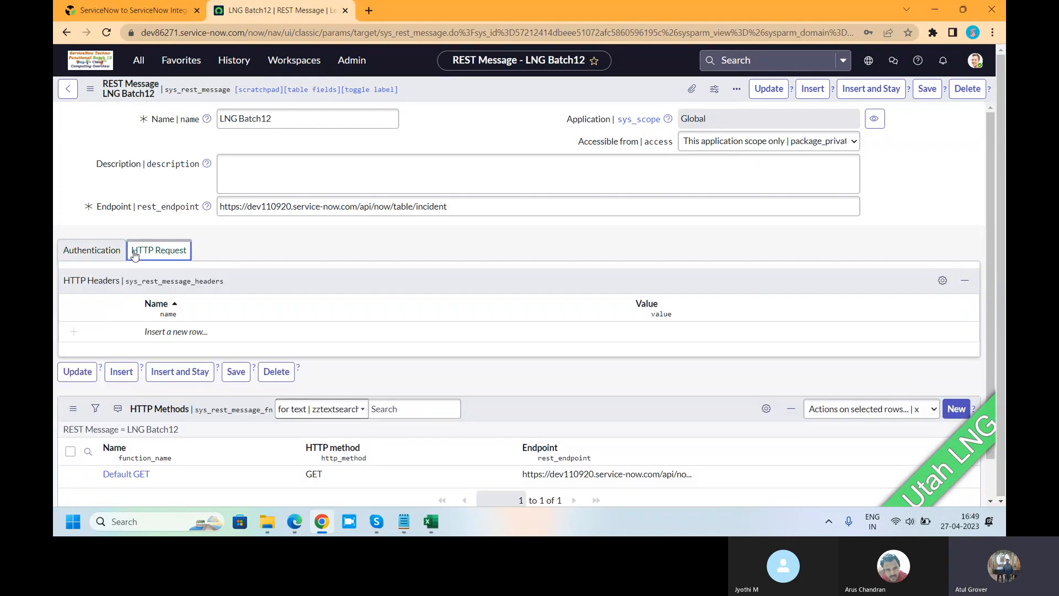
click(91, 251)
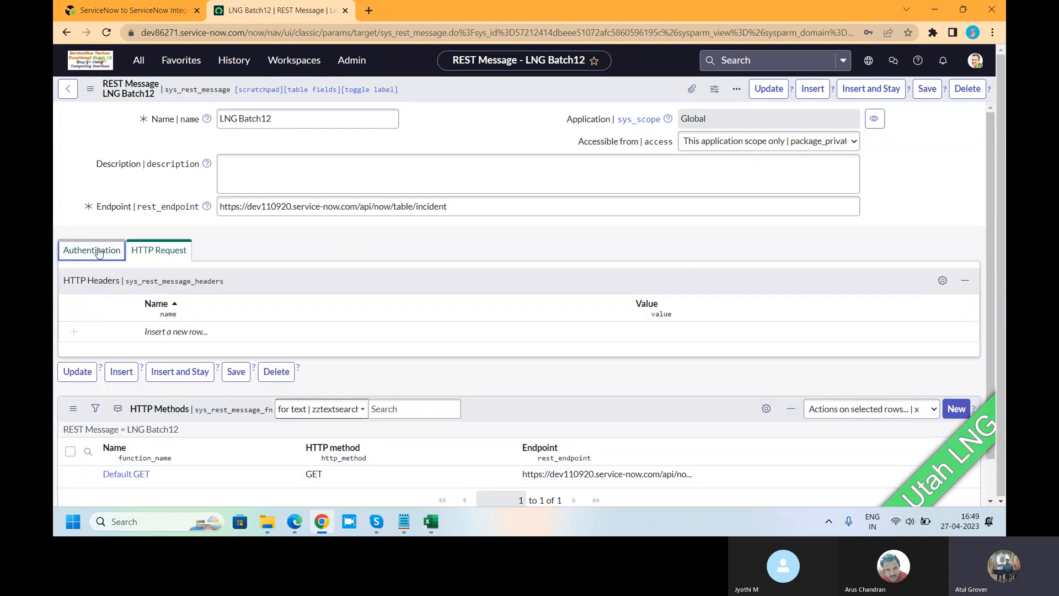
scroll(161, 350, down, 2)
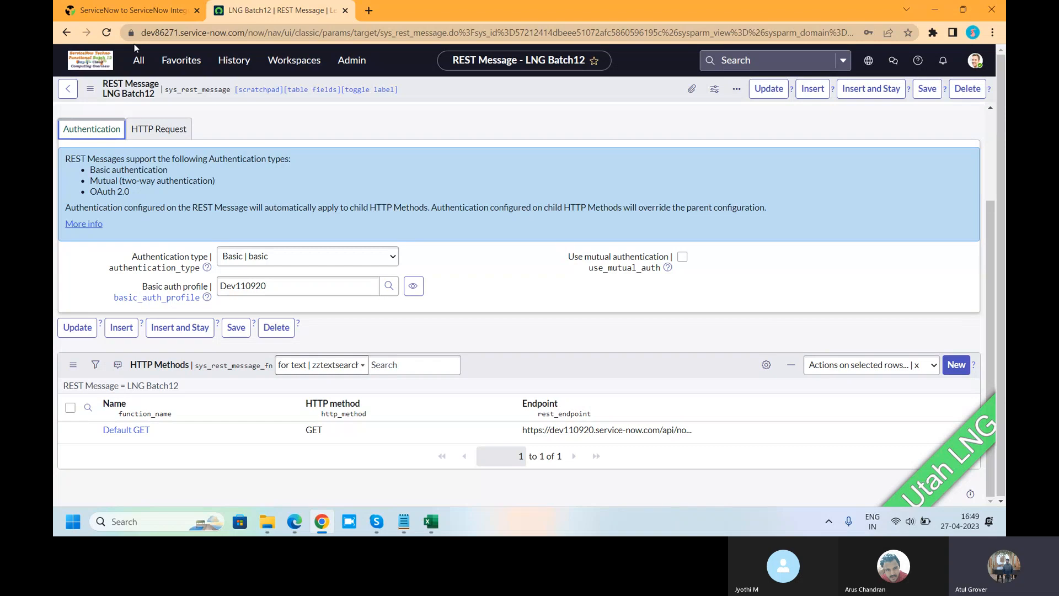
Add a new HTTP method named 'LNG POst' using the POST method.
click(957, 365)
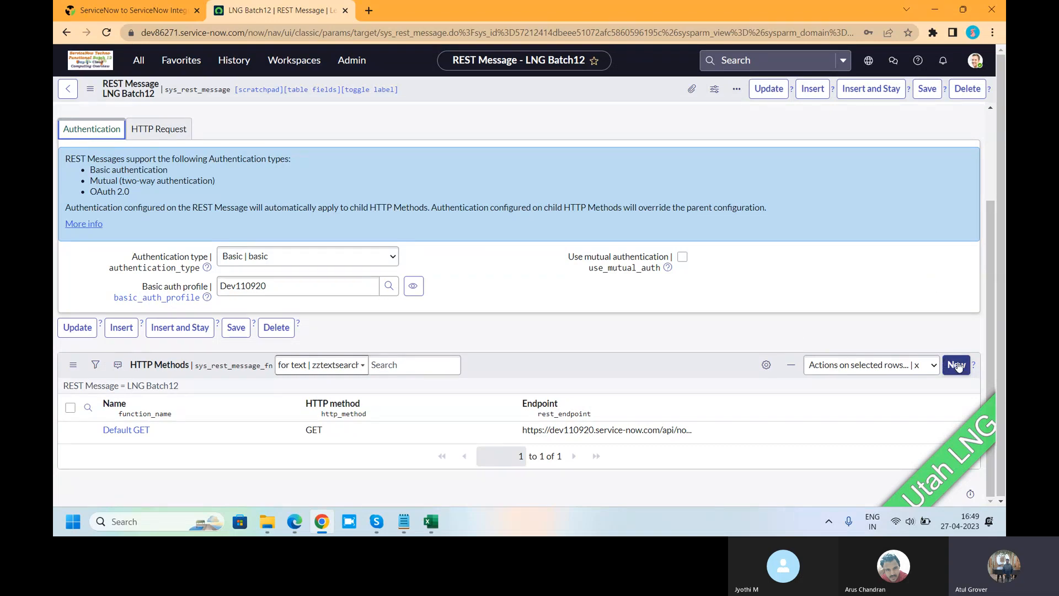
click(957, 366)
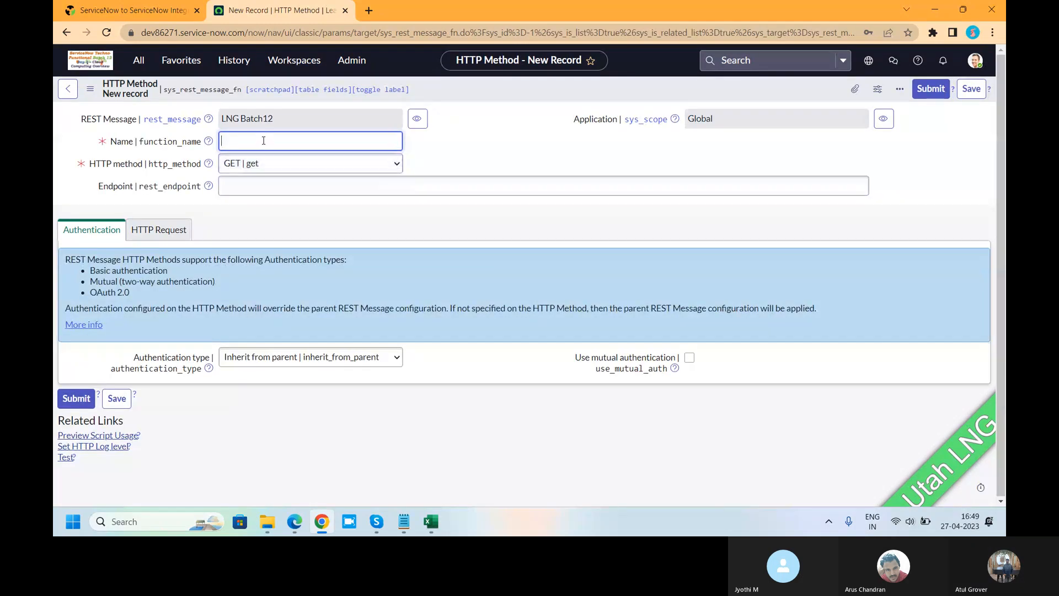
text(LNG POst)
click(264, 166)
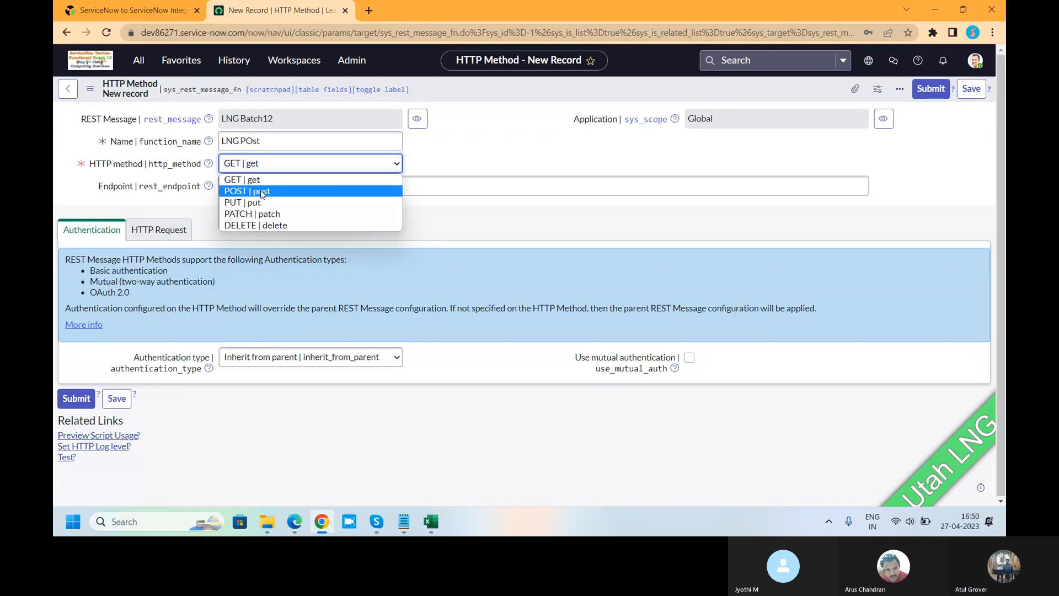
click(261, 192)
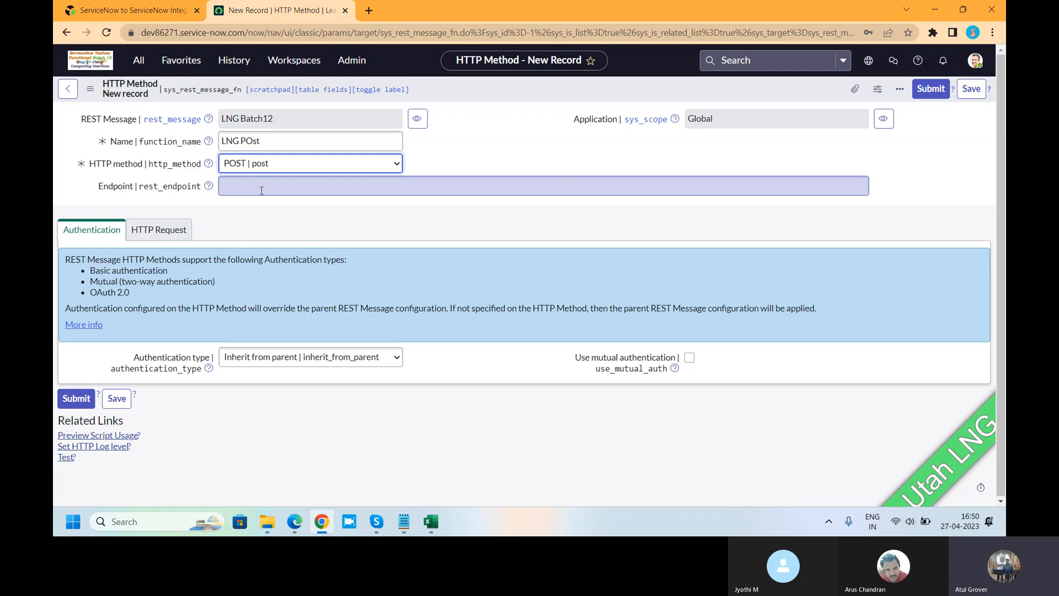
click(262, 191)
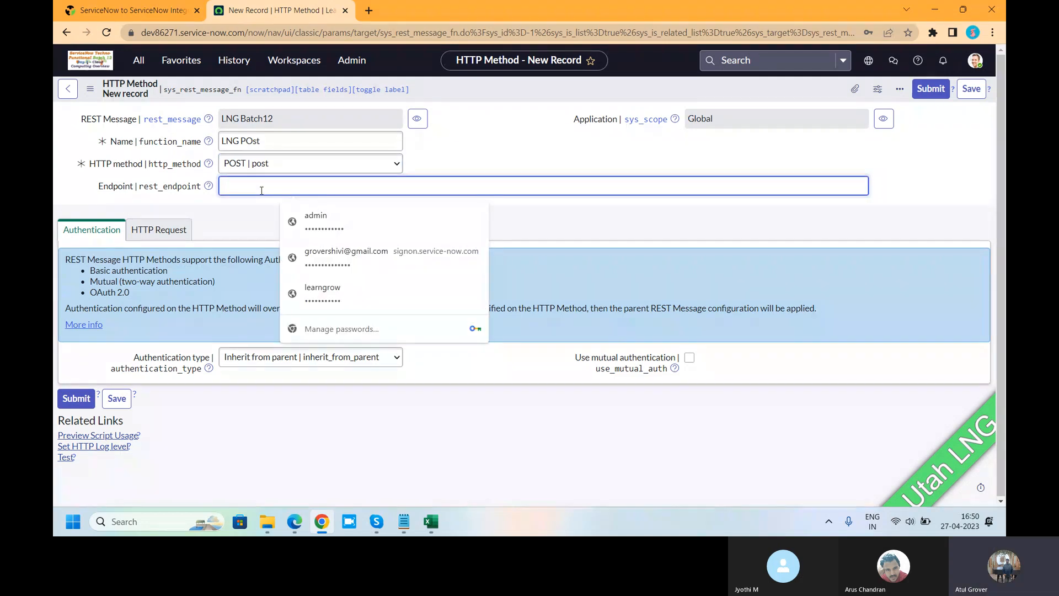
click(495, 140)
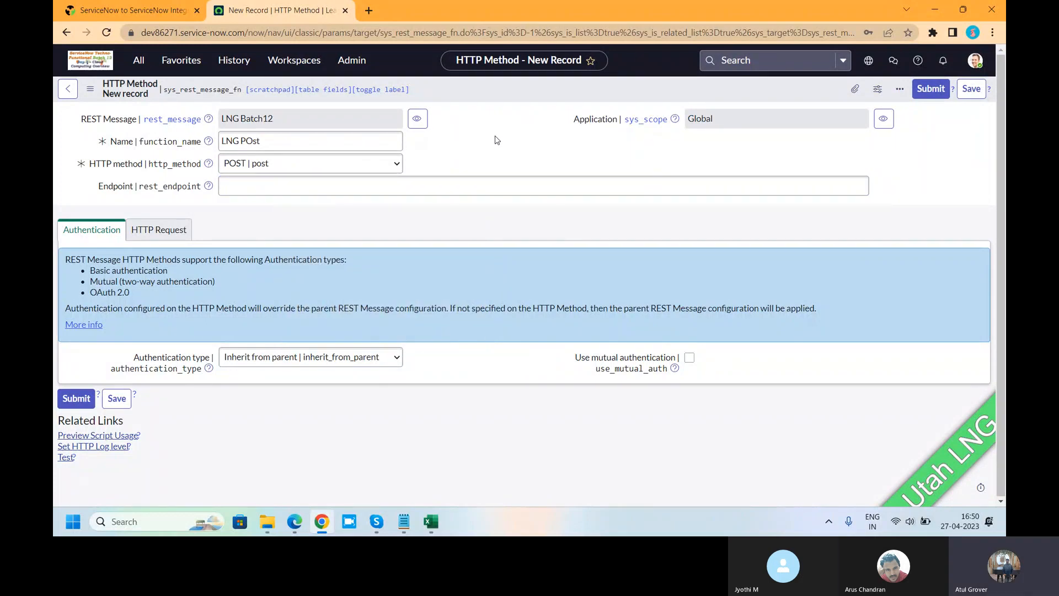
click(376, 183)
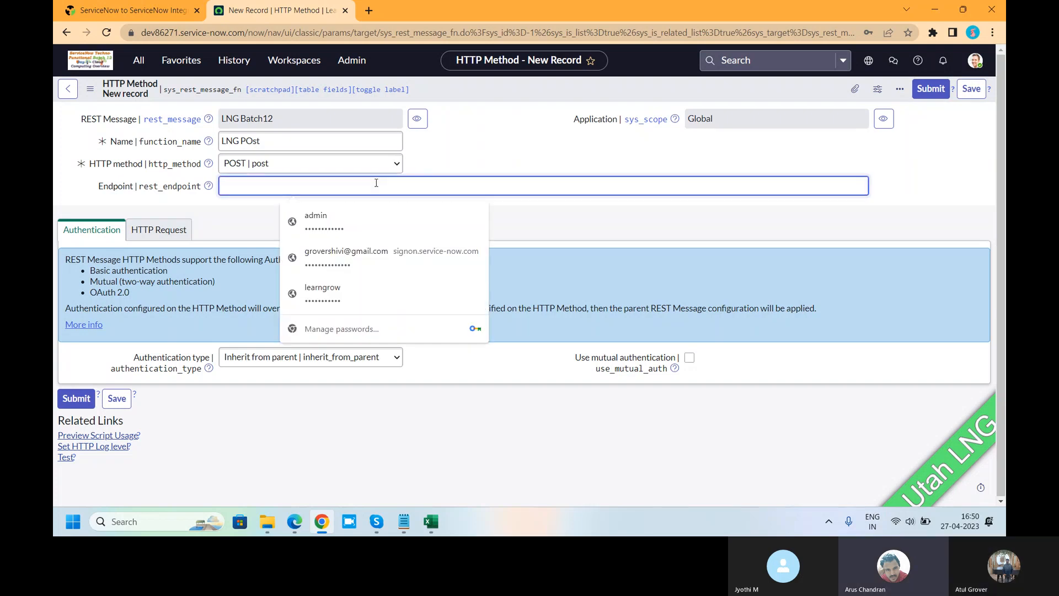
click(485, 153)
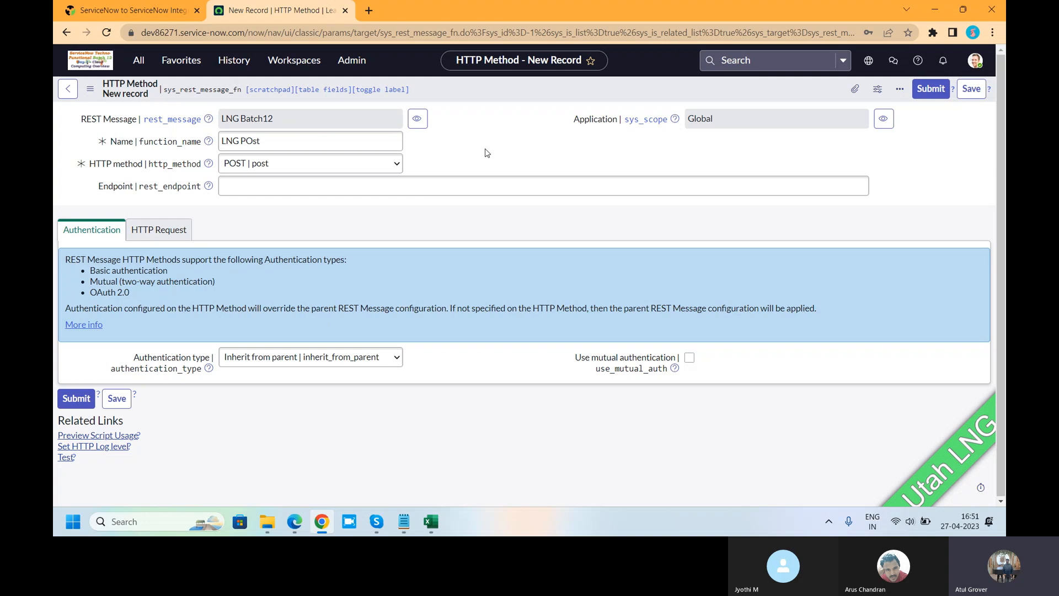
click(295, 521)
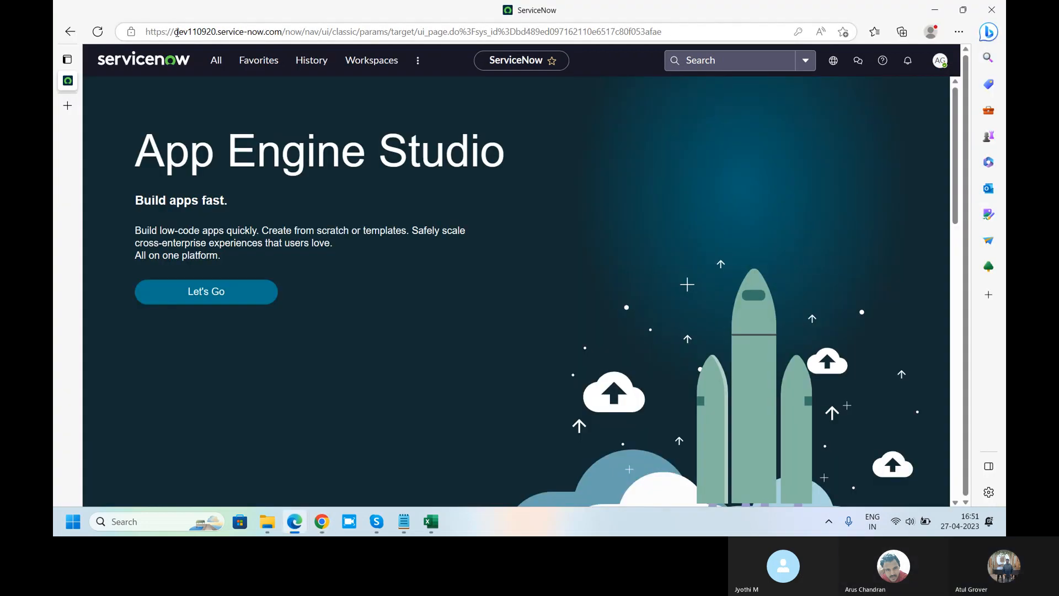
key(alt+Tab)
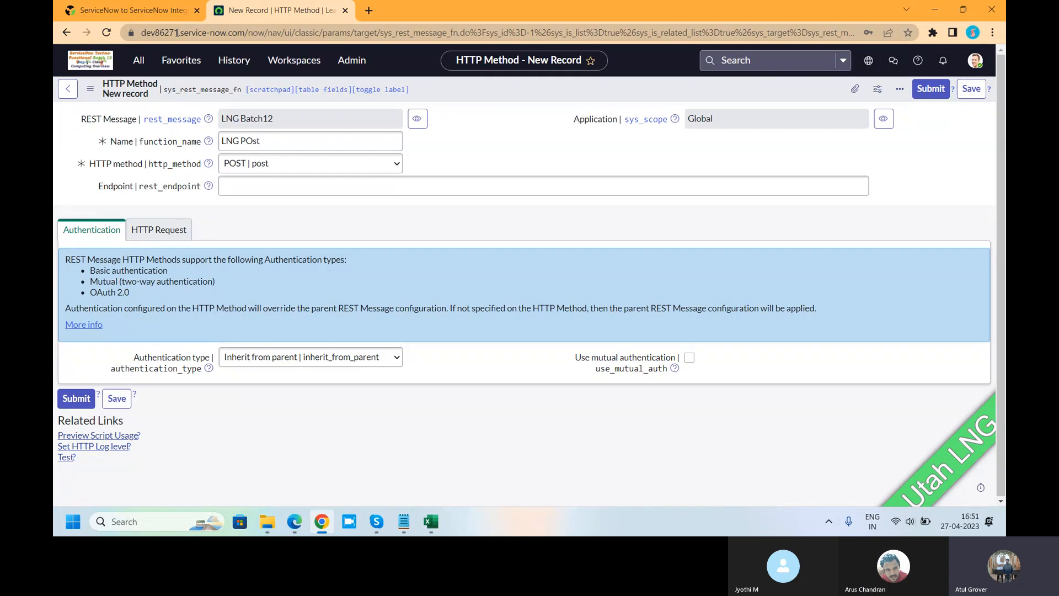
Check the parent LNG Batch12 endpoint's instance name and incident table.
click(417, 121)
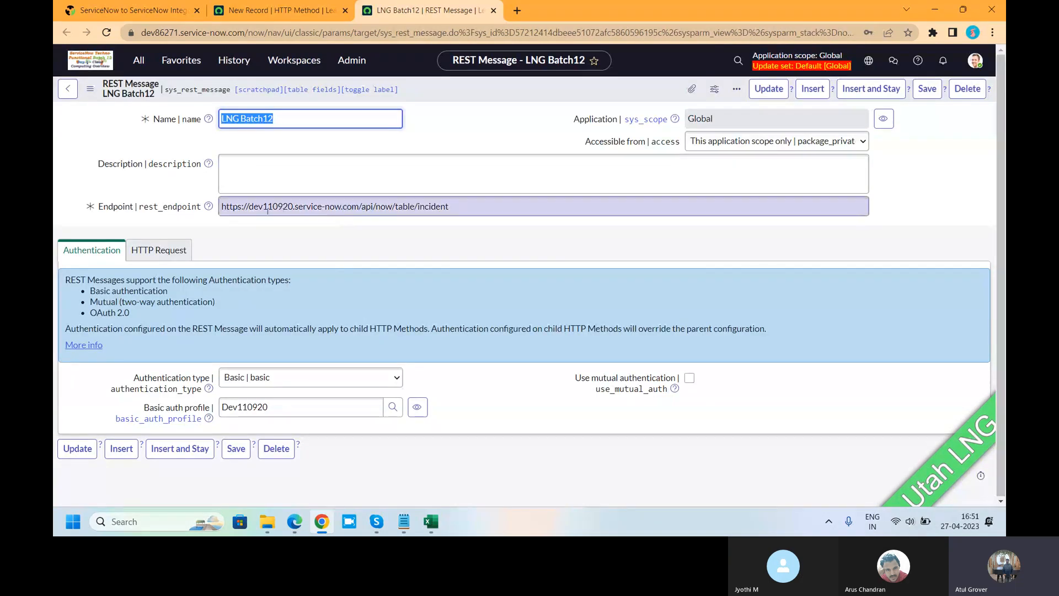
drag(246, 206, 293, 206)
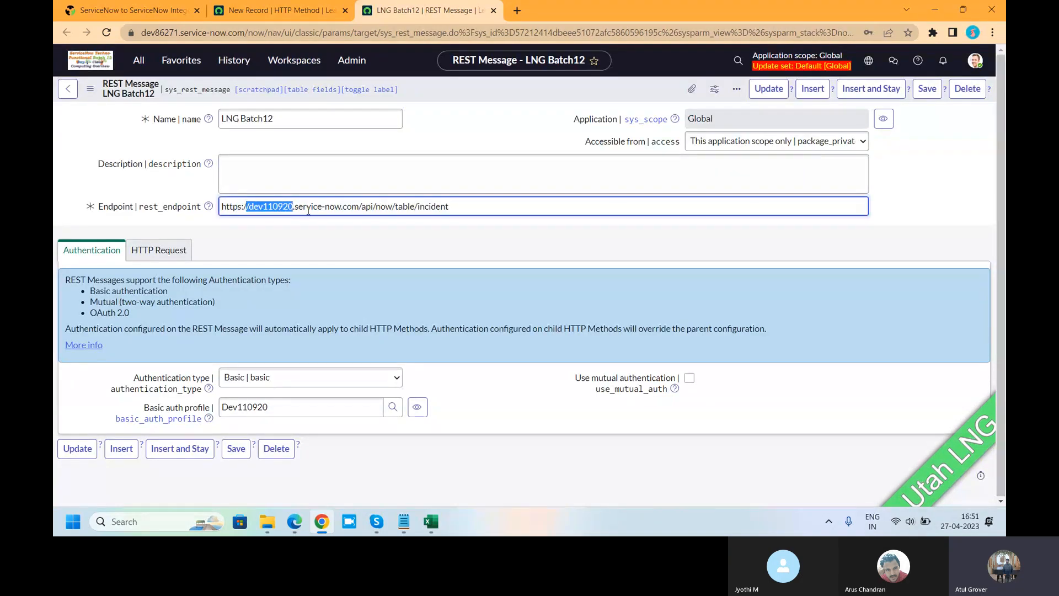
drag(418, 207, 450, 206)
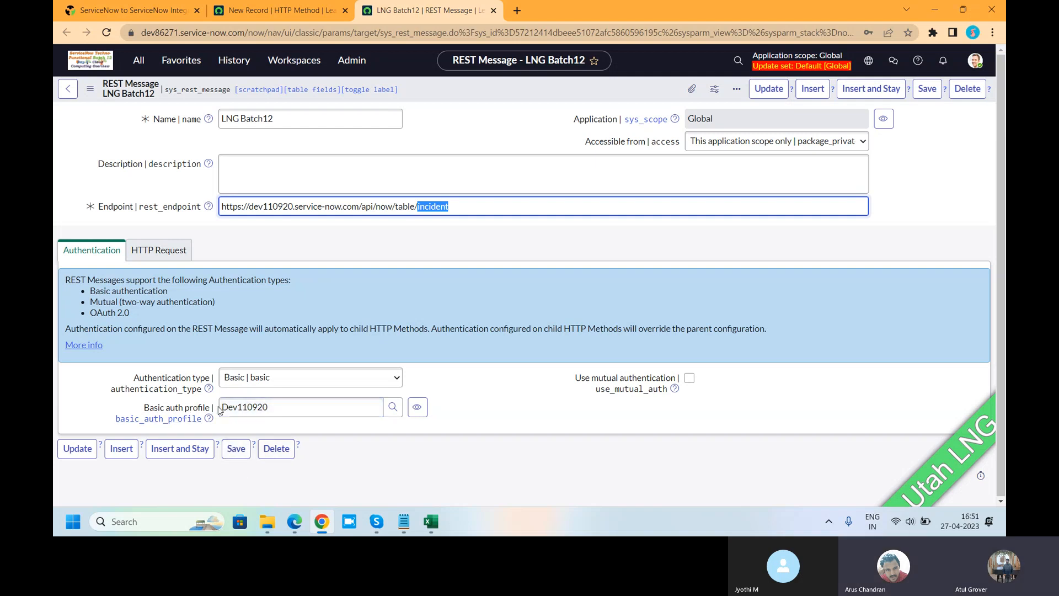
click(253, 6)
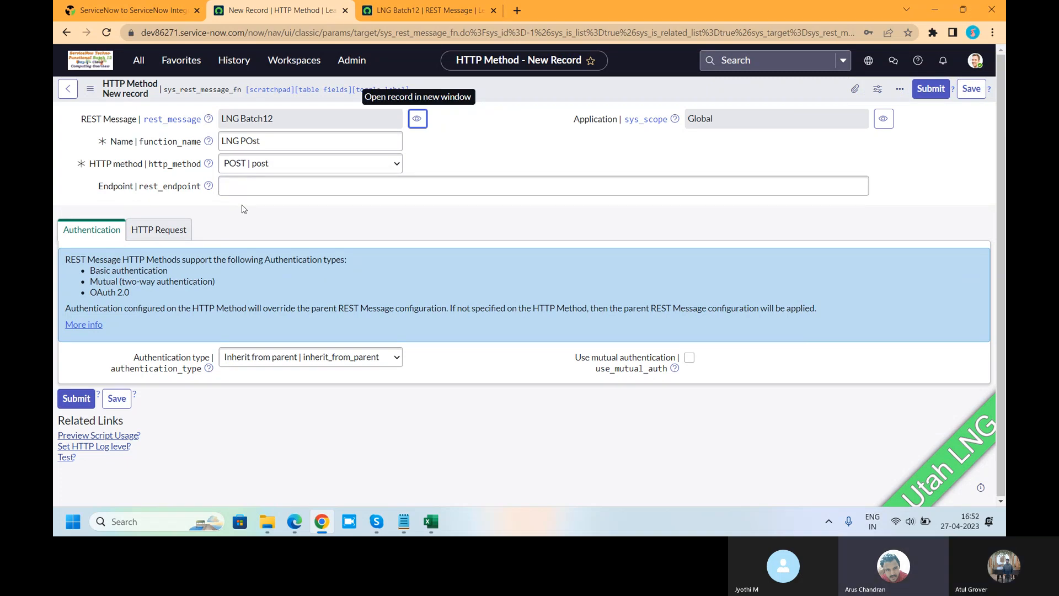
Paste the table API URL into Endpoint and change the instance to dev110920.
click(245, 188)
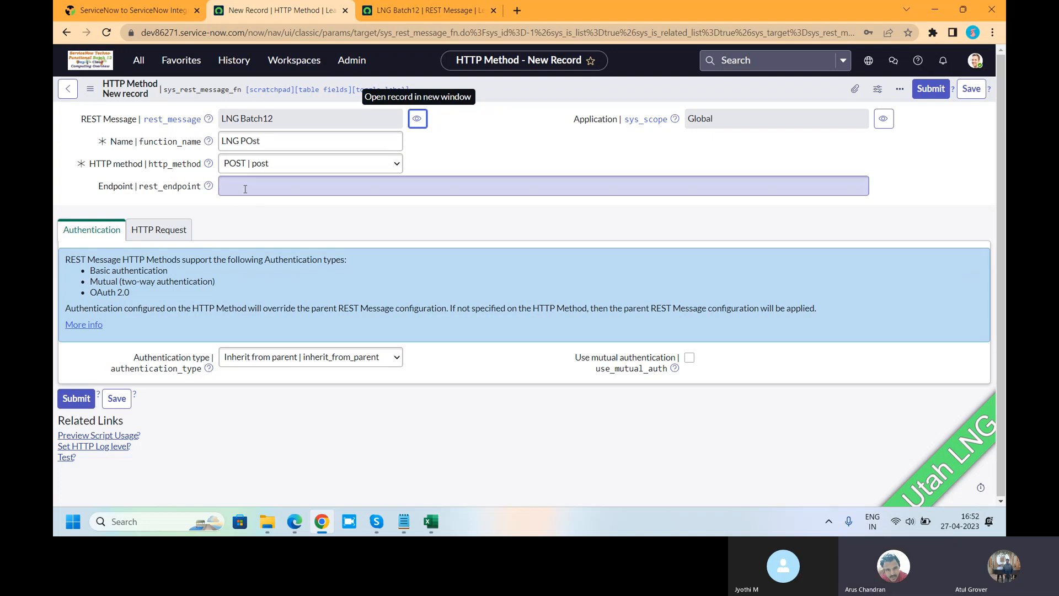
key(ctrl+v)
click(271, 186)
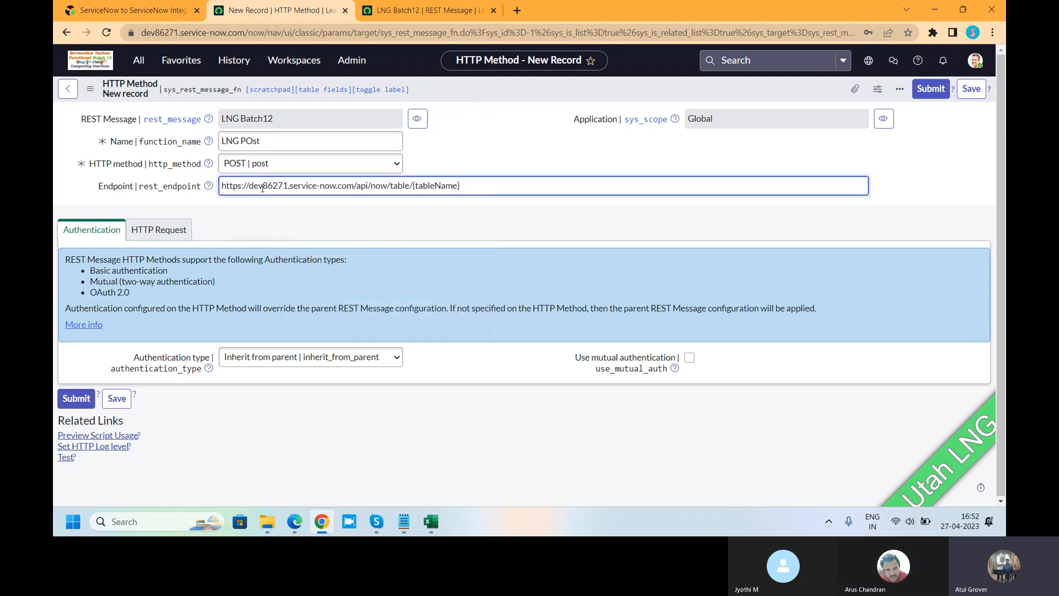
key(BackSpace)
key(BackSpace)
key(Delete)
key(Delete)
key(Delete)
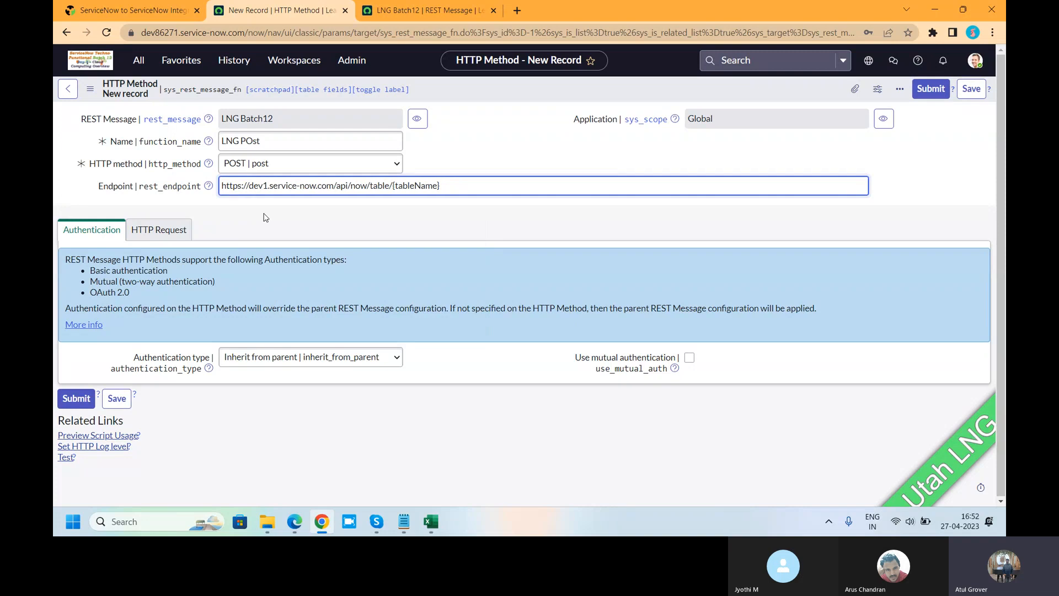
text(110)
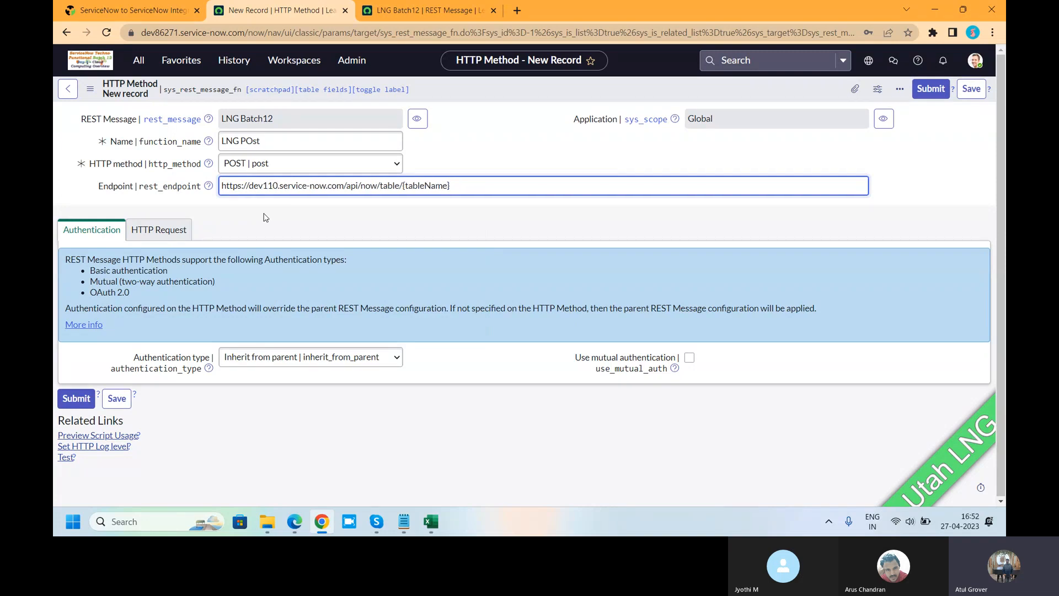
text(920)
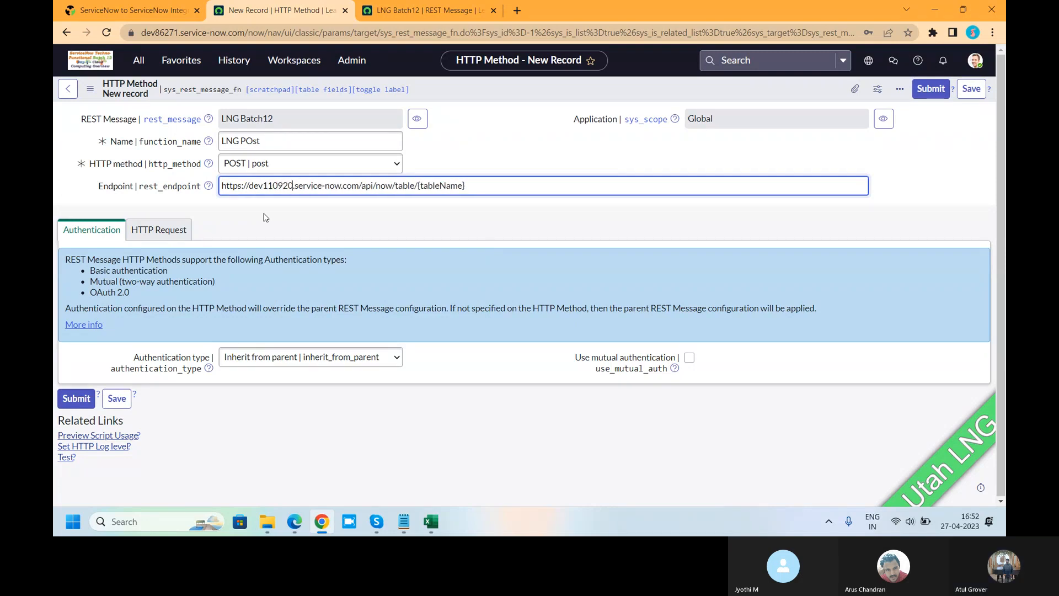
text(0)
key(BackSpace)
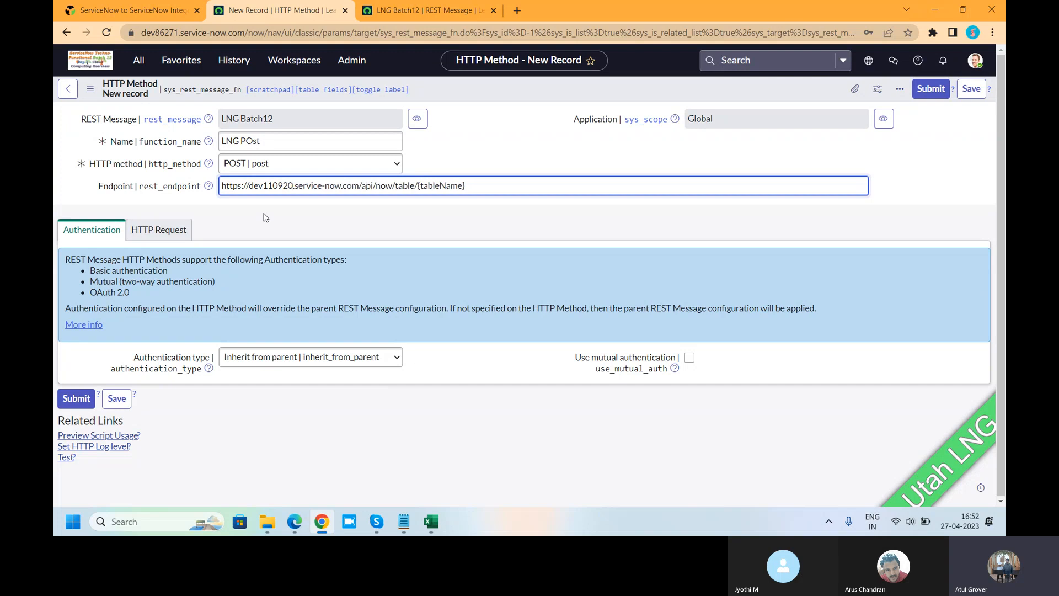
Replace {tableName} with incident and save the LNG POst method.
double_click(505, 189)
key(BackSpace)
key(BackSpace)
text(incident)
click(328, 363)
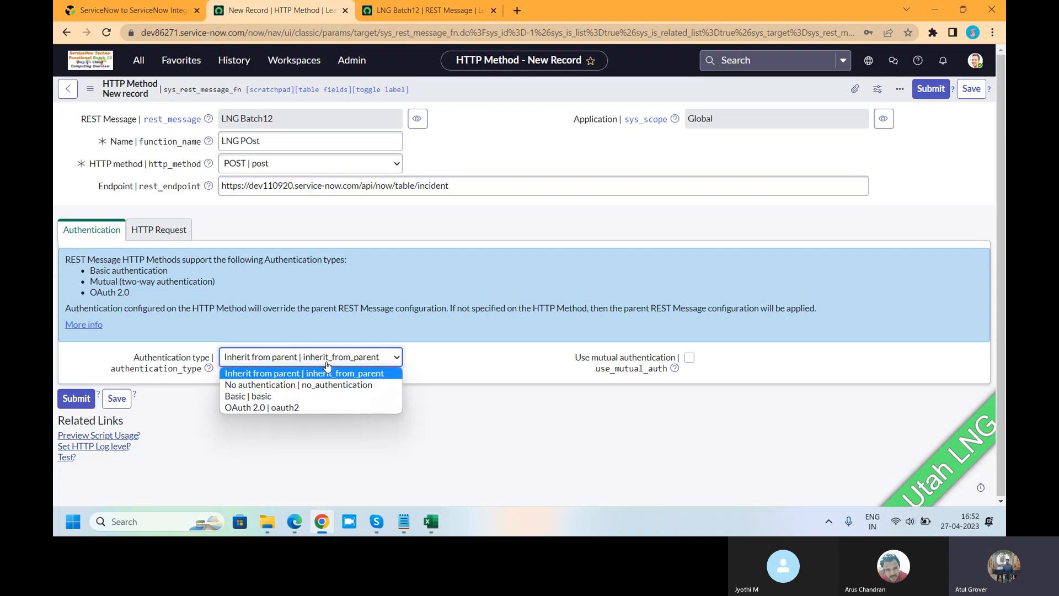
right_click(530, 92)
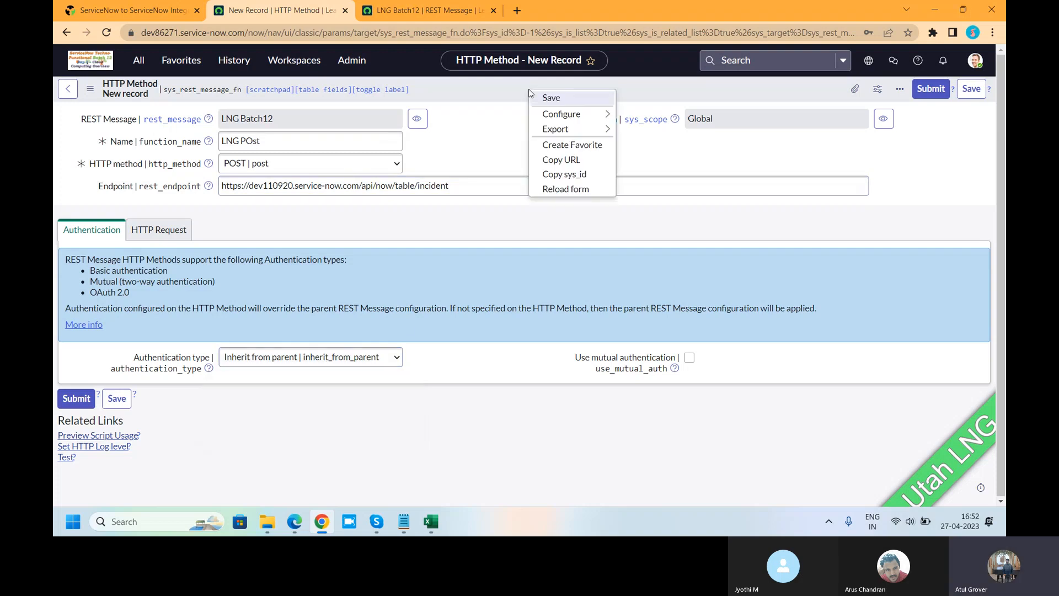
click(544, 102)
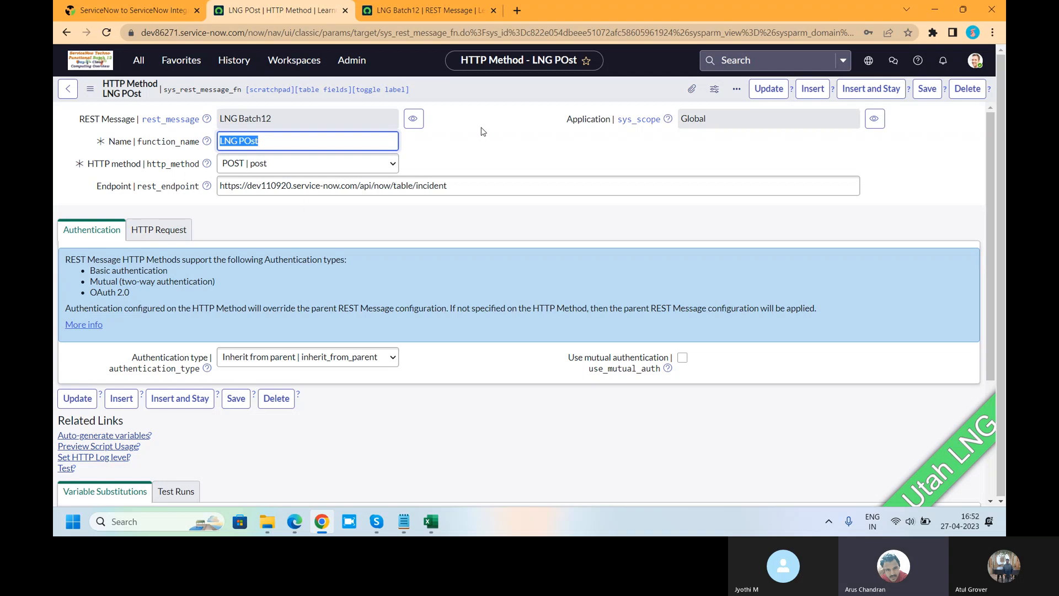
Show LNG POst's HTTP Request tab and scroll through its empty headers, parameters and content.
click(160, 231)
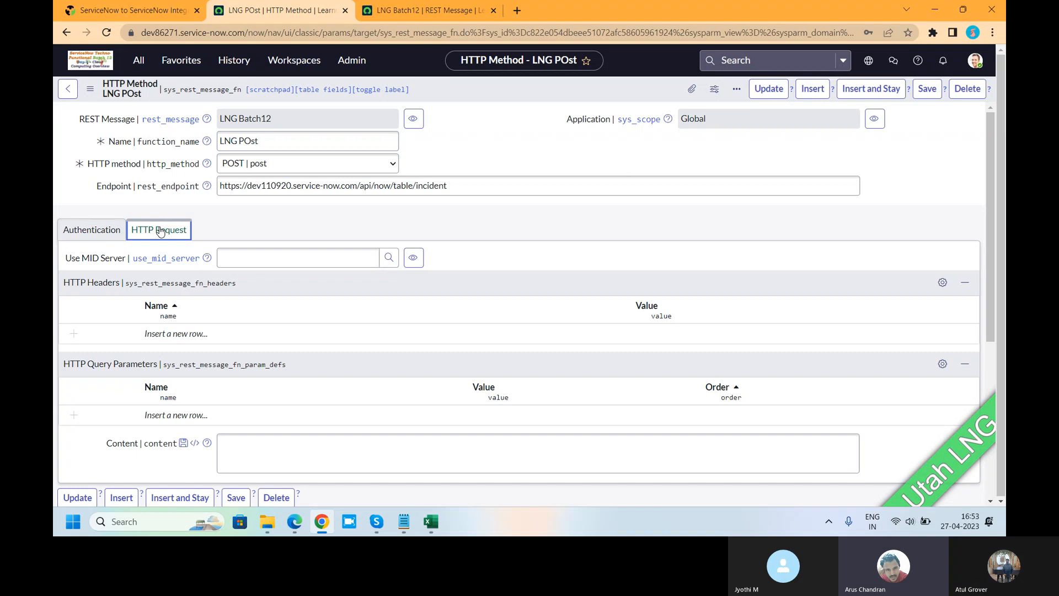
scroll(198, 276, down, 3)
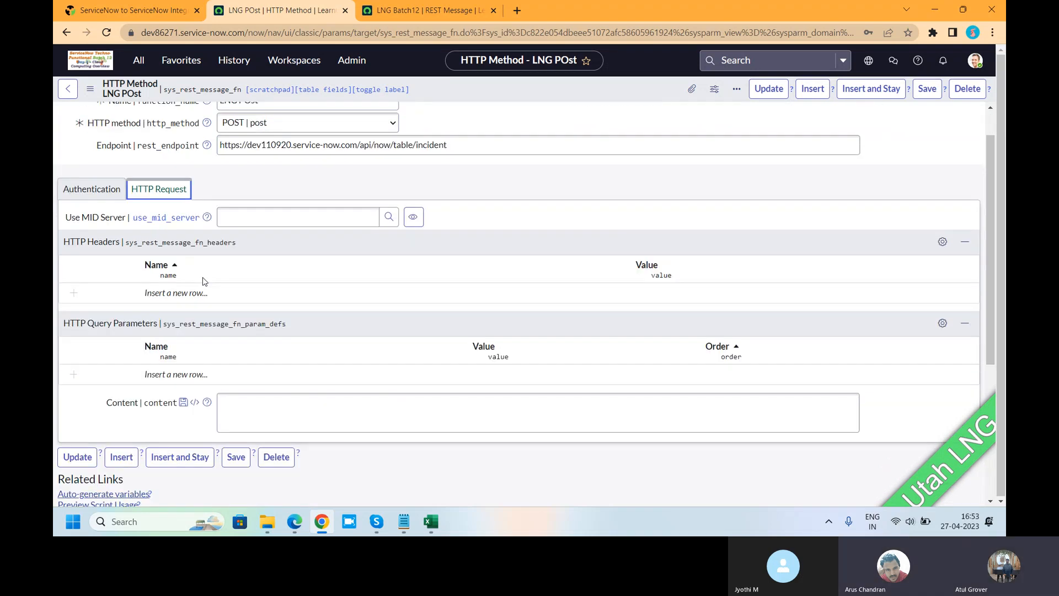
scroll(223, 309, down, 3)
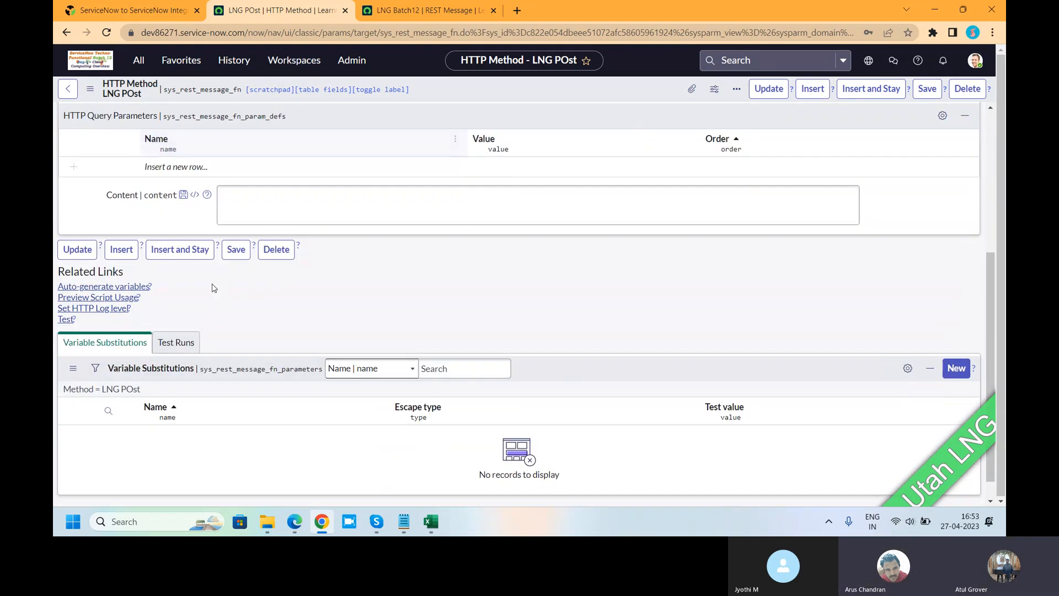
scroll(260, 295, up, 2)
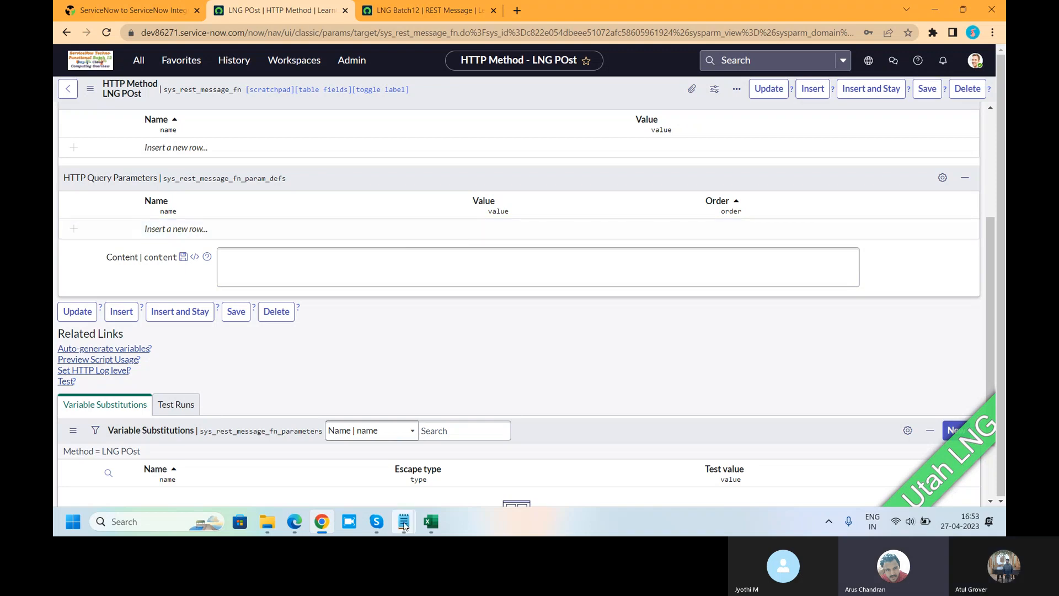
Add the line 'Caller ------ BMC --- Requetor' under SN dev110 in the Integration notes.
mouse_move(404, 521)
click(443, 457)
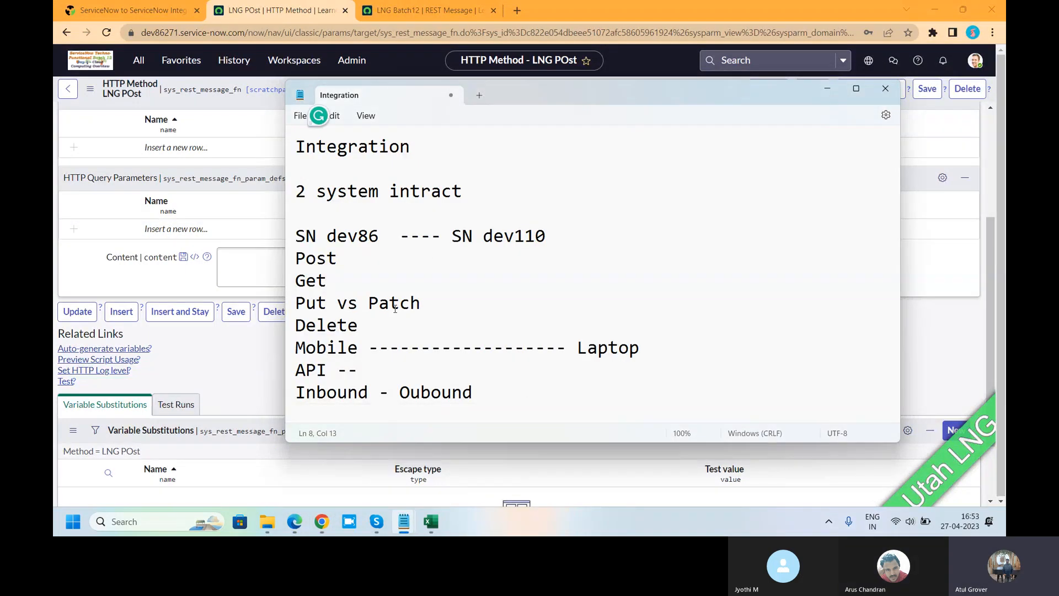
click(551, 236)
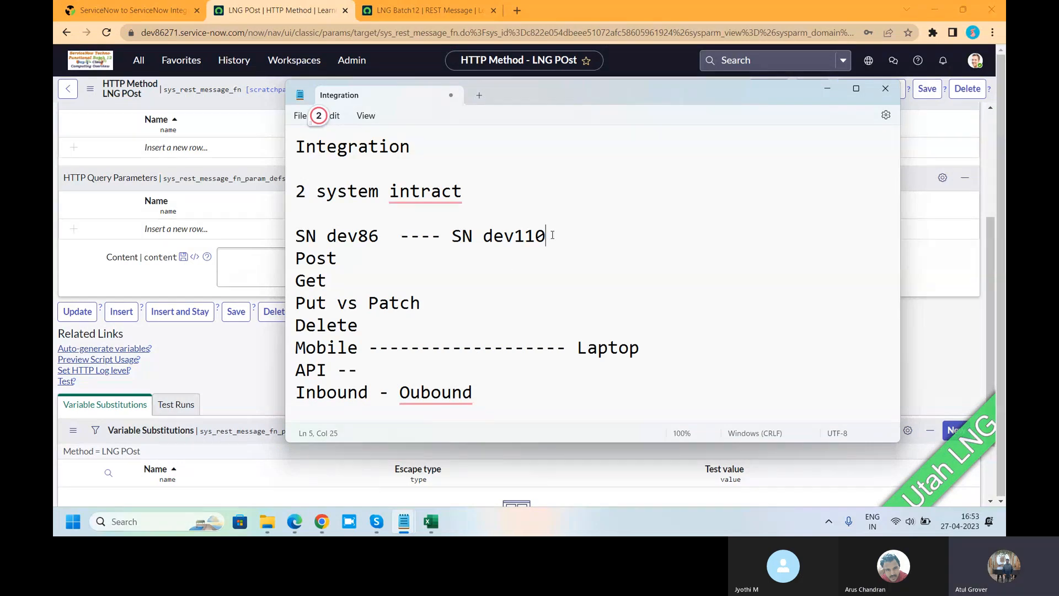
key(Return)
key(Return)
key(Return)
key(Return)
key(Up)
key(Up)
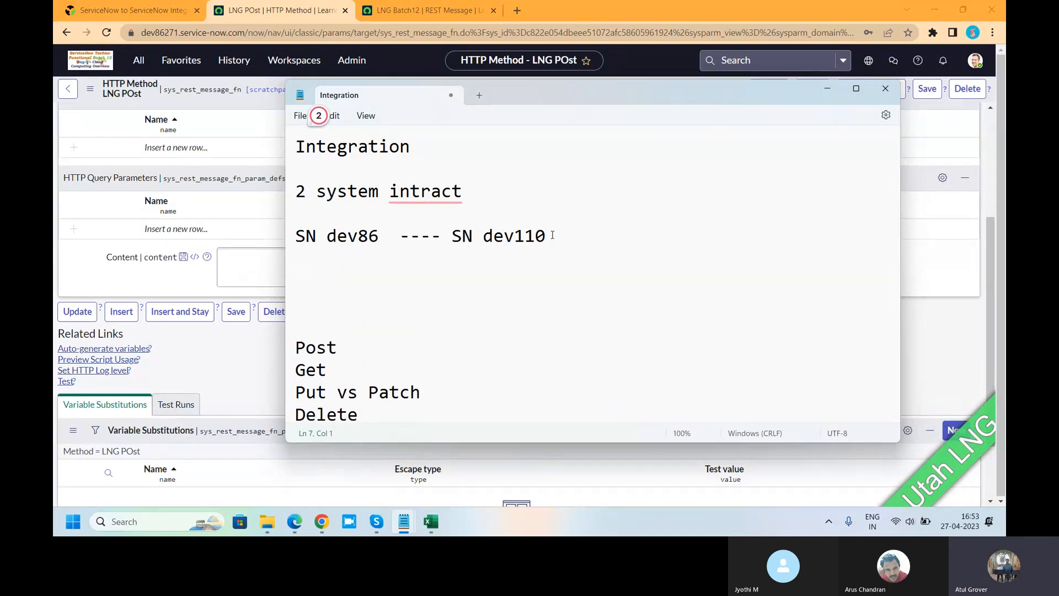
text(Caller ------ B)
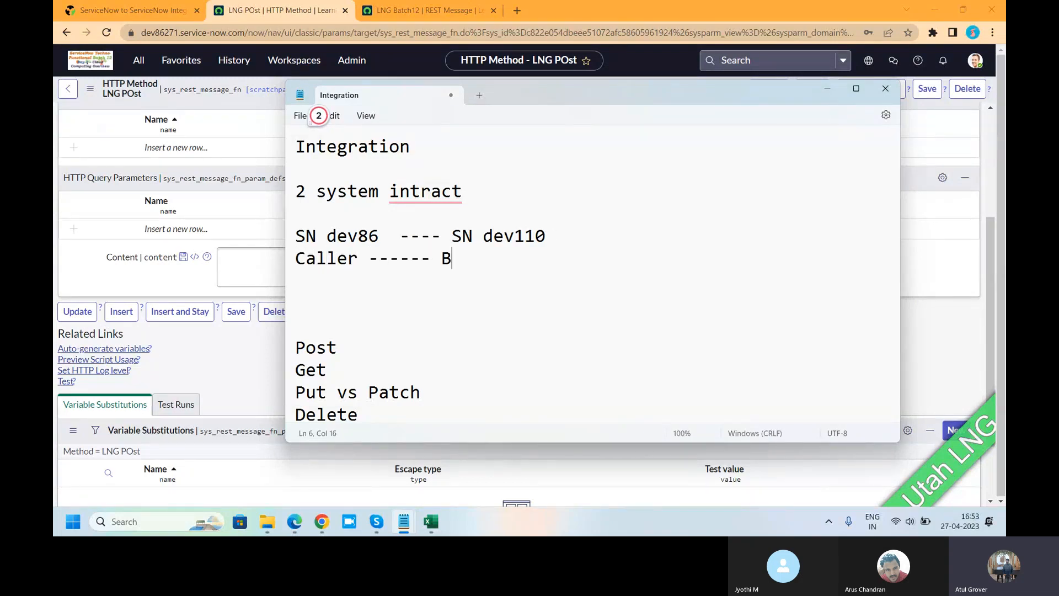
text(MC --- Requet)
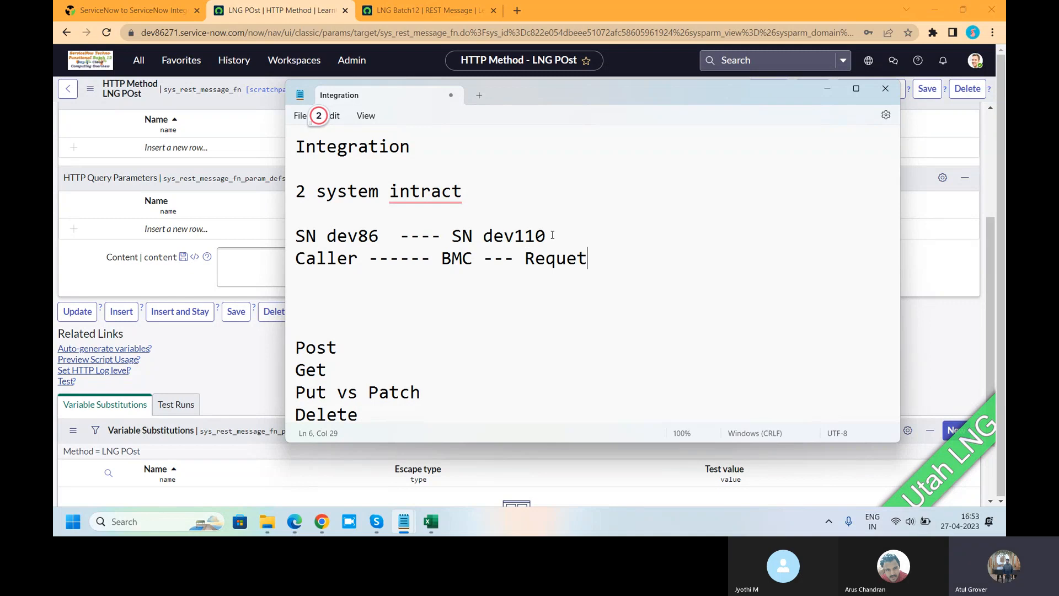
text(or)
double_click(356, 258)
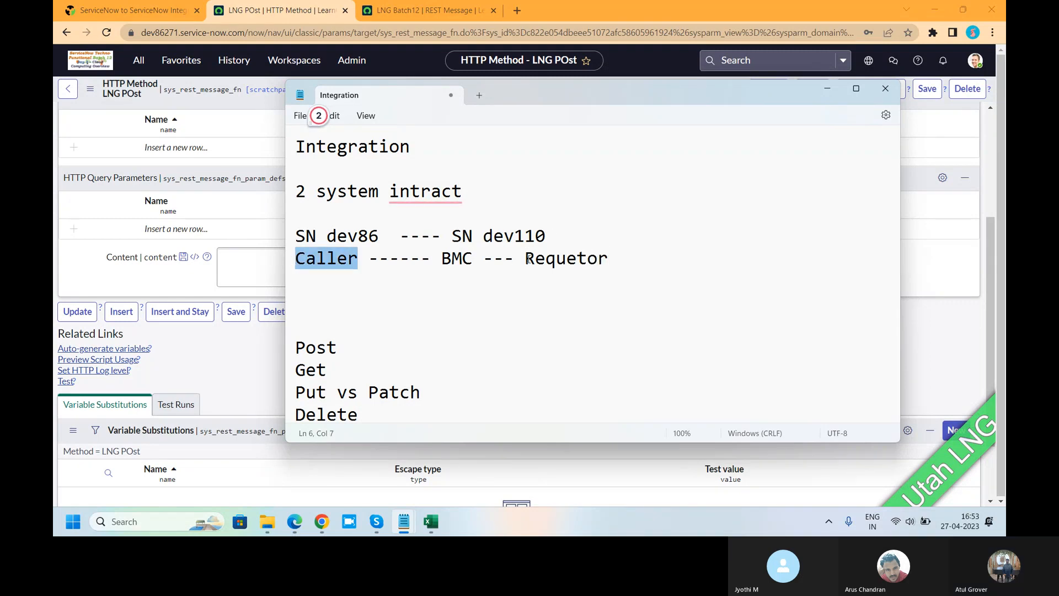
drag(526, 258, 612, 259)
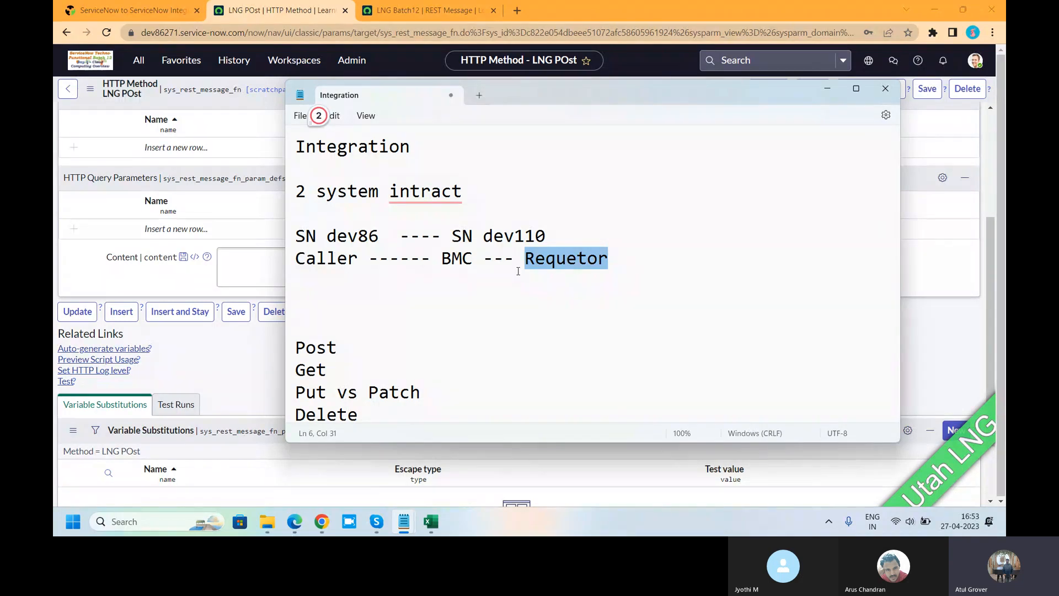
click(208, 372)
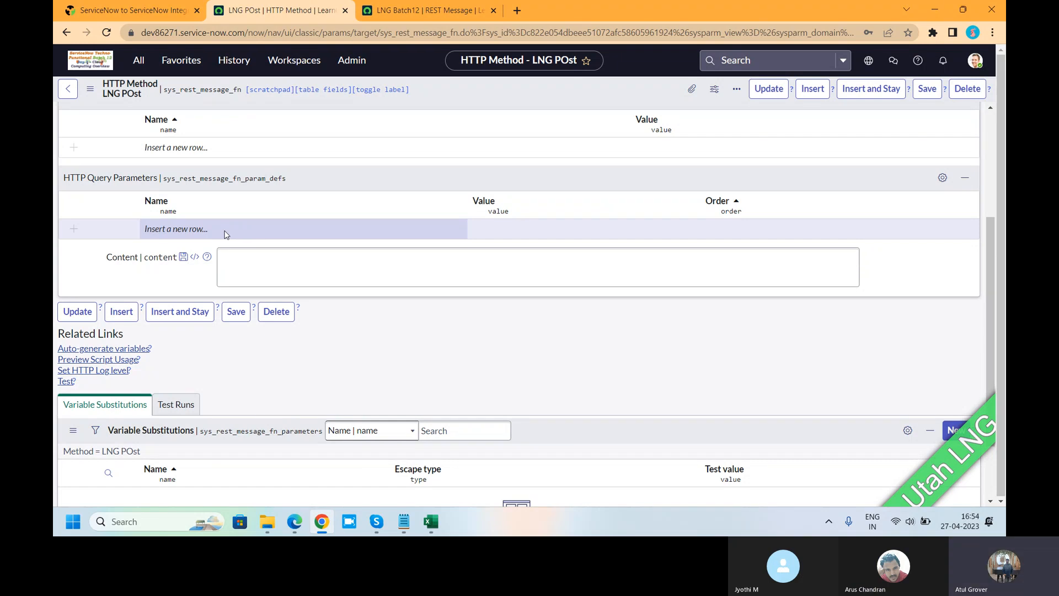
Paste the JSON payload from the notes into the method's Content box.
click(244, 267)
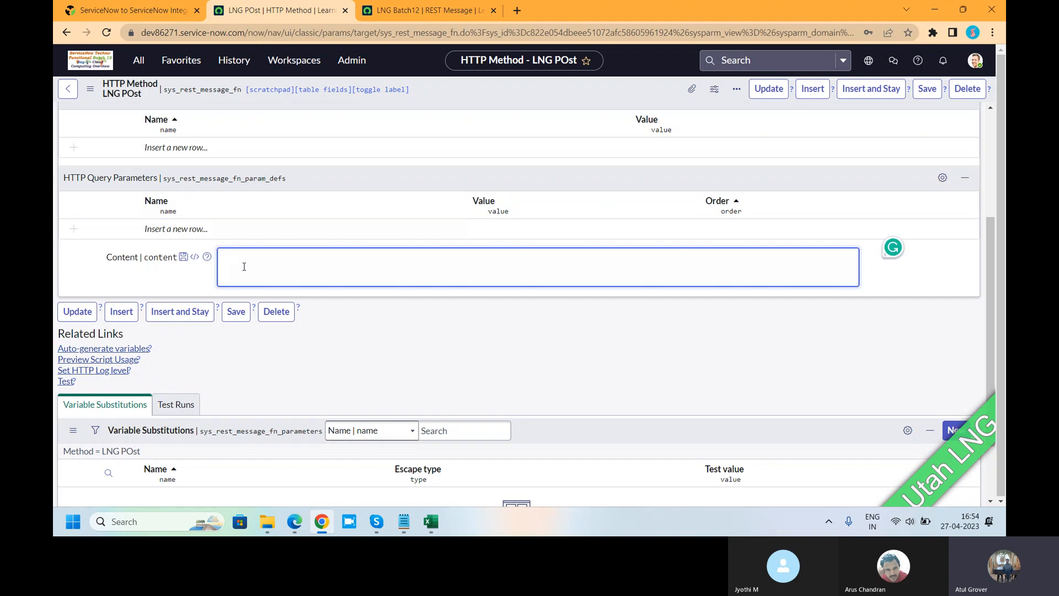
mouse_move(400, 521)
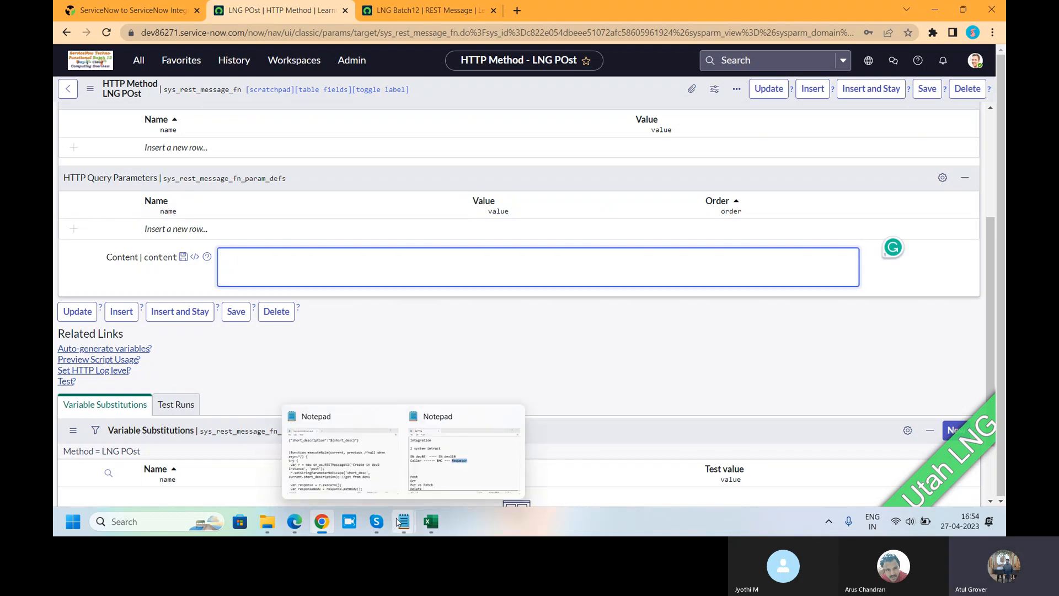
click(355, 466)
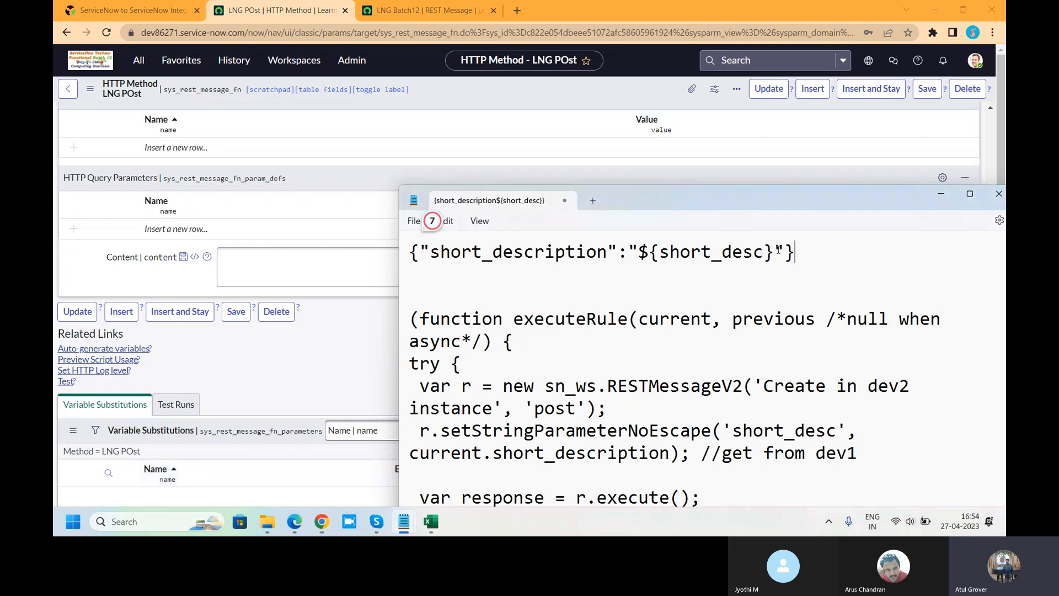
drag(796, 252, 407, 259)
key(ctrl+c)
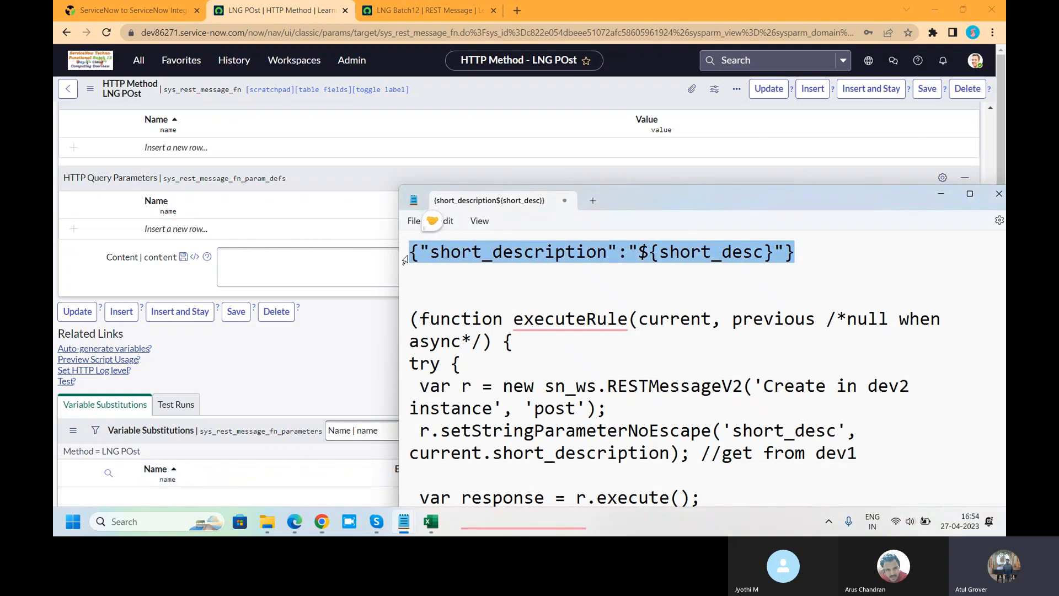
click(325, 271)
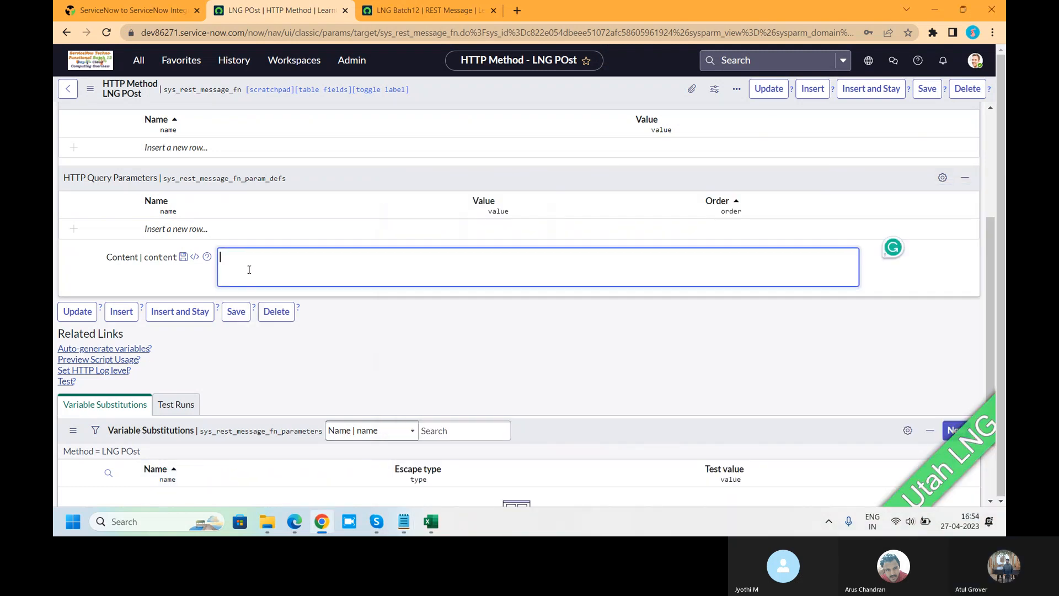
key(ctrl+v)
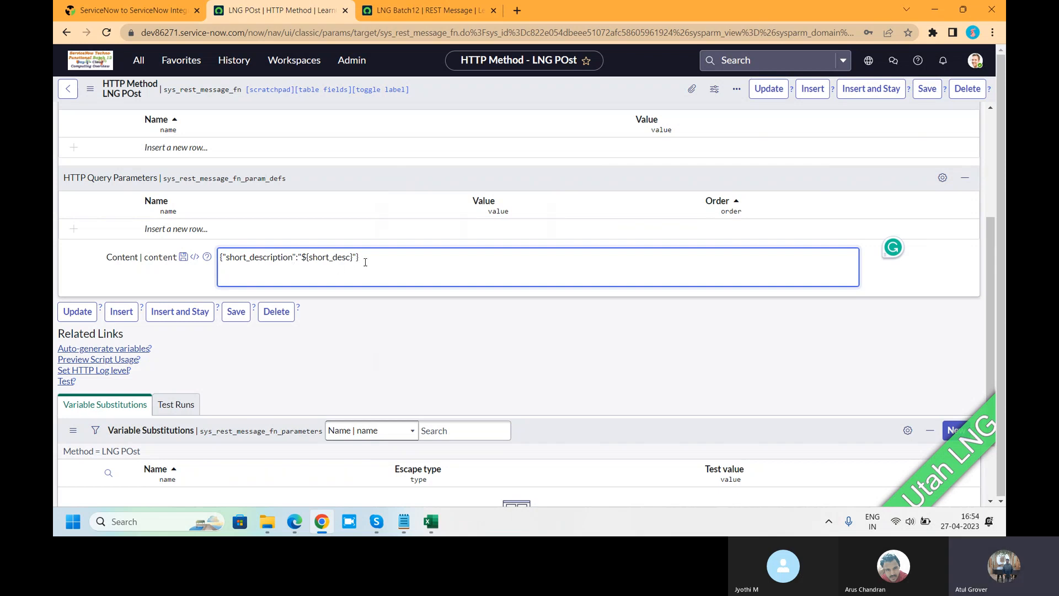
Complete the variable as ${short_description} and save the request content.
drag(296, 257, 218, 258)
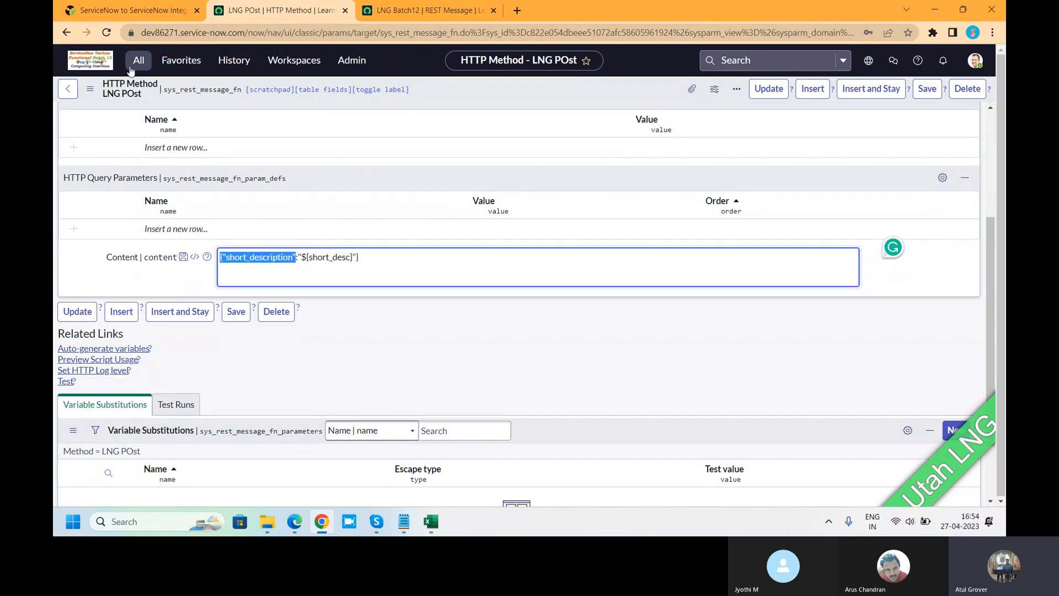
click(296, 258)
drag(296, 258, 216, 262)
drag(309, 258, 352, 257)
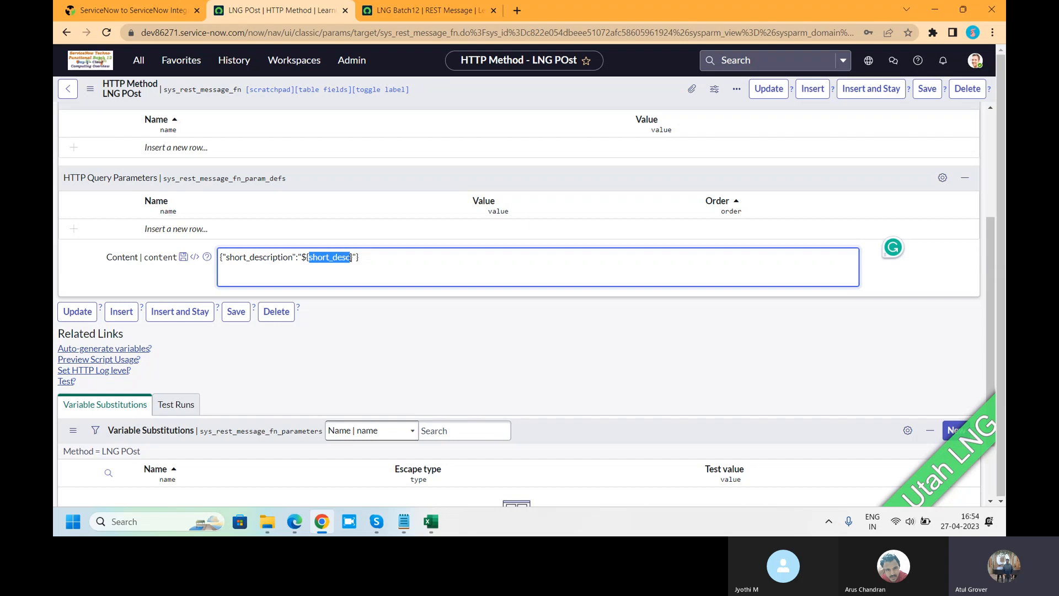
click(350, 259)
text(ription})
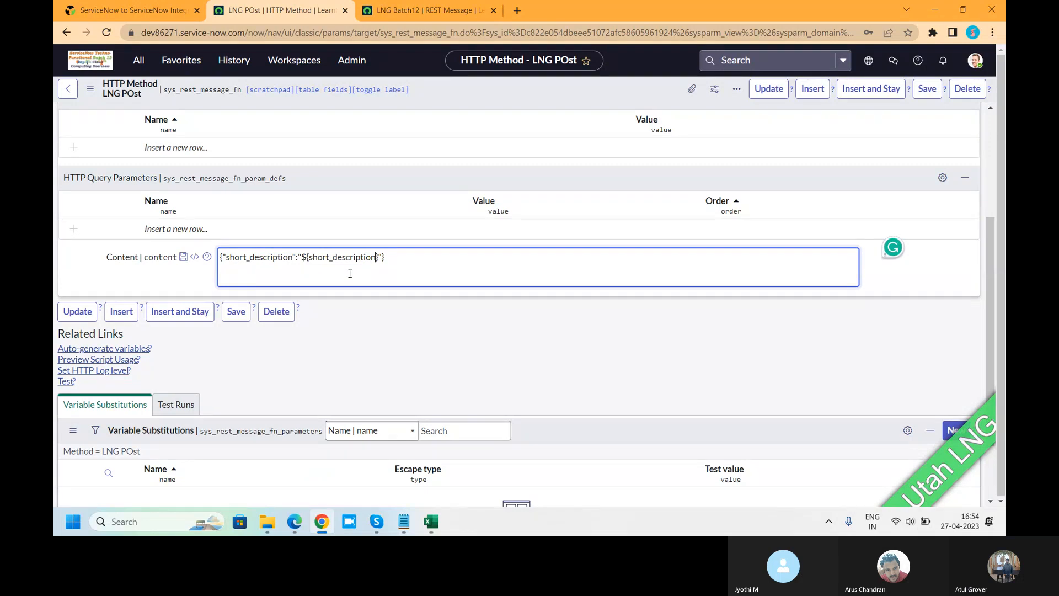
right_click(607, 101)
click(610, 104)
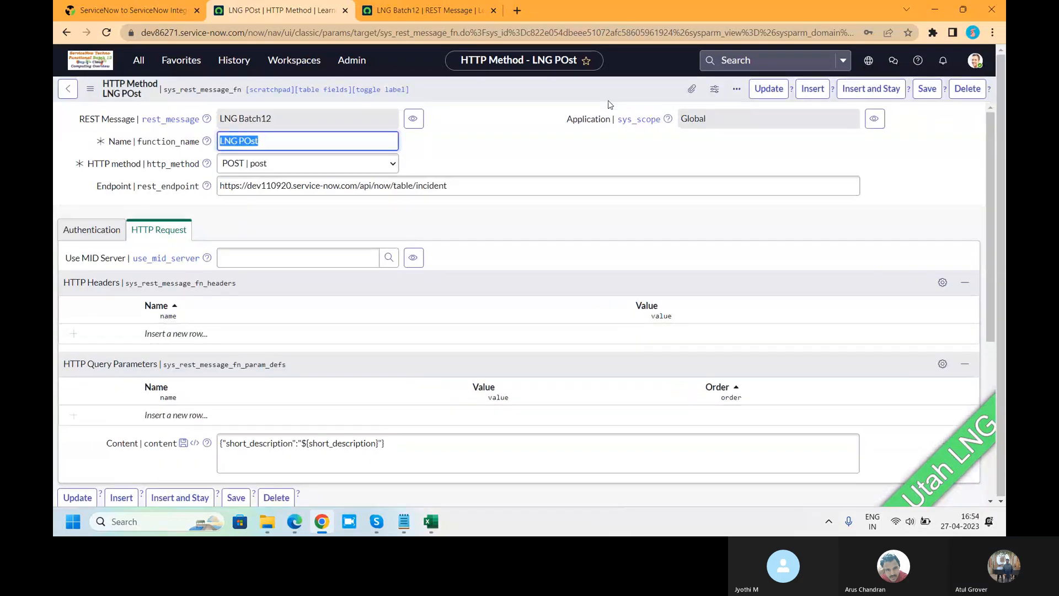
scroll(412, 307, down, 3)
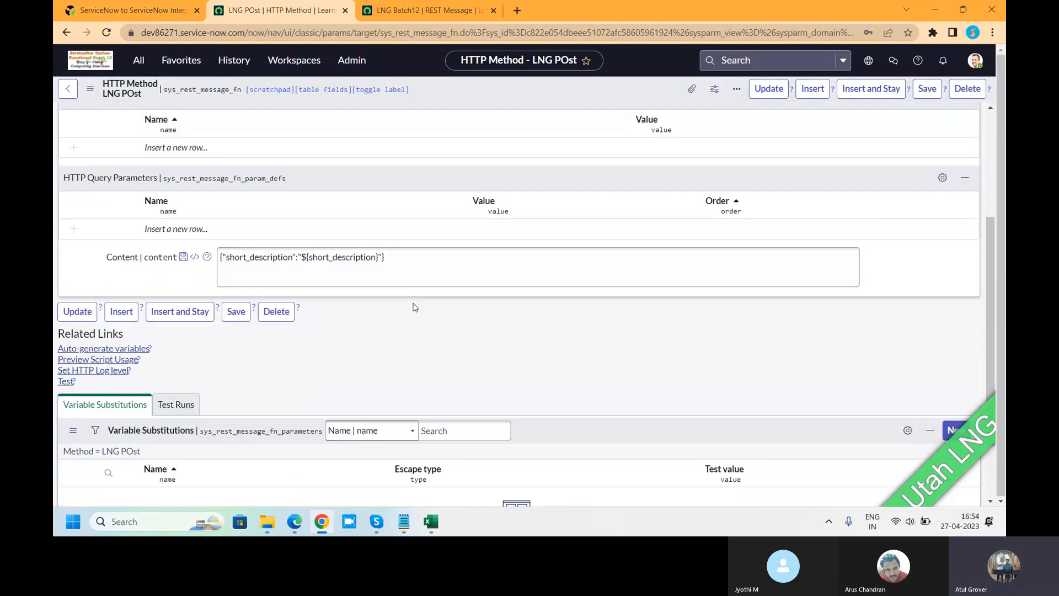
Auto-generate variables from the content body to create the short_description variable.
click(405, 260)
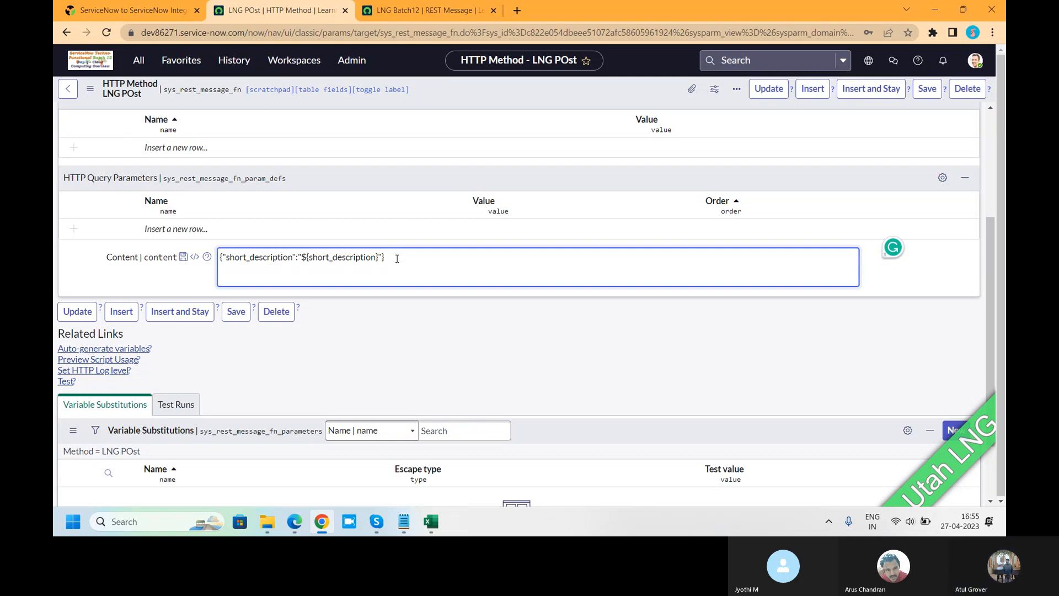
click(82, 351)
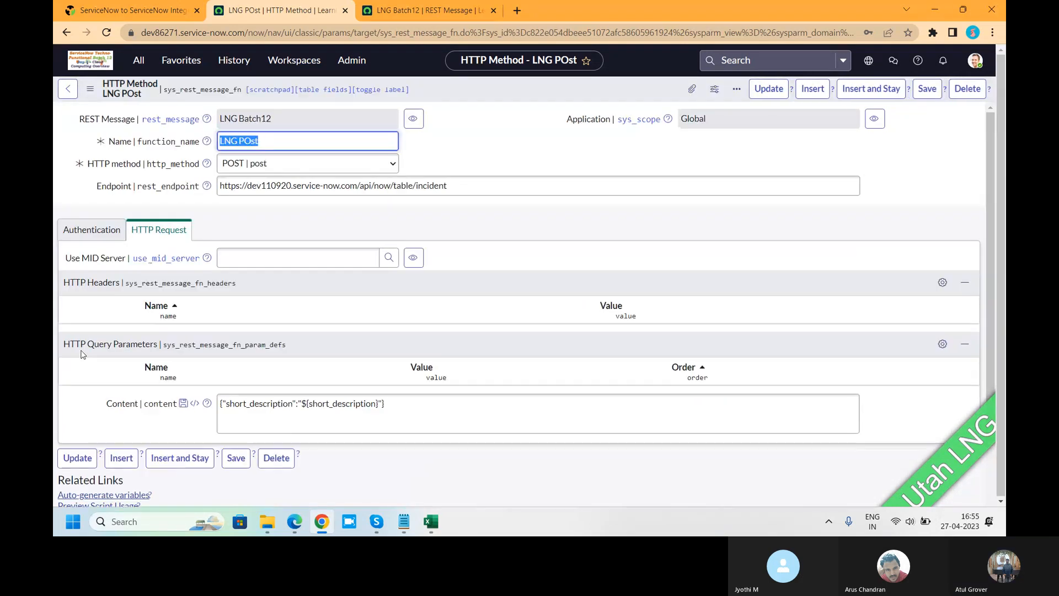
scroll(369, 333, down, 1)
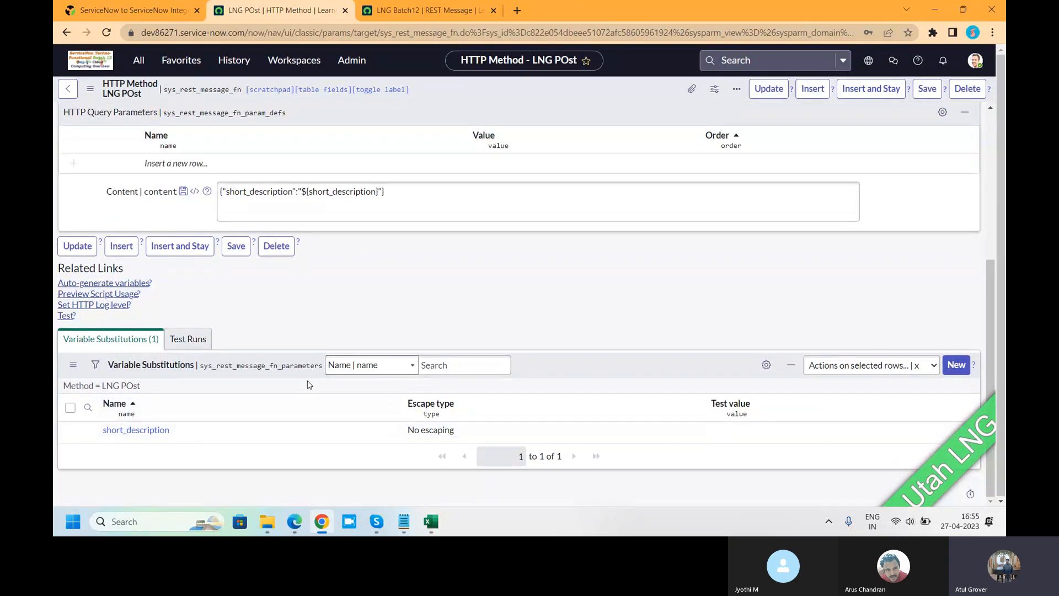
Add a second body line {"description":"${description}"} and a comma after line 1.
click(414, 198)
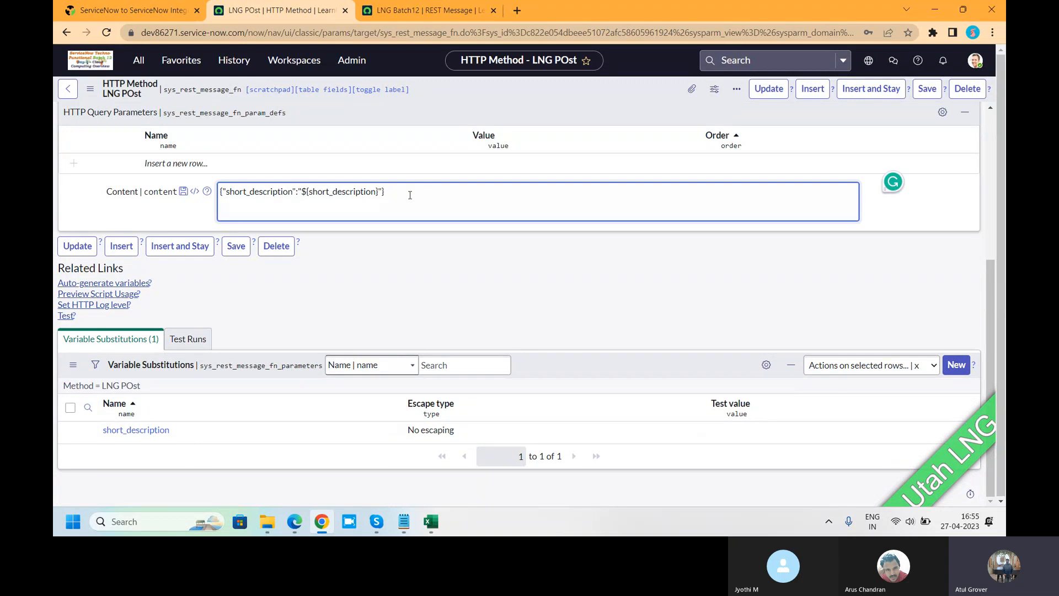
drag(413, 198, 163, 199)
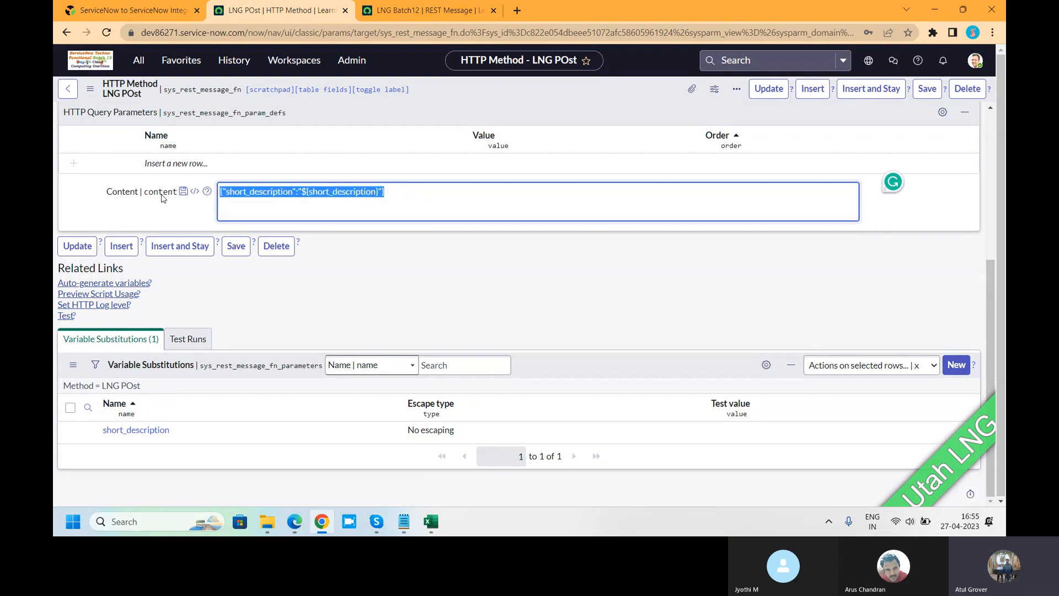
key(ctrl+c)
click(407, 197)
key(Return)
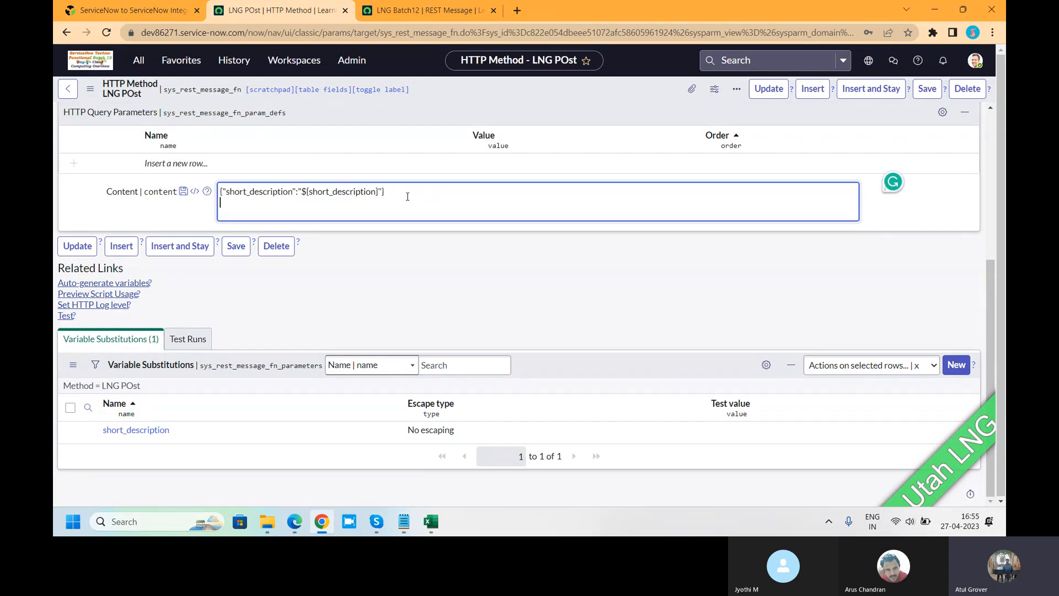
key(ctrl+v)
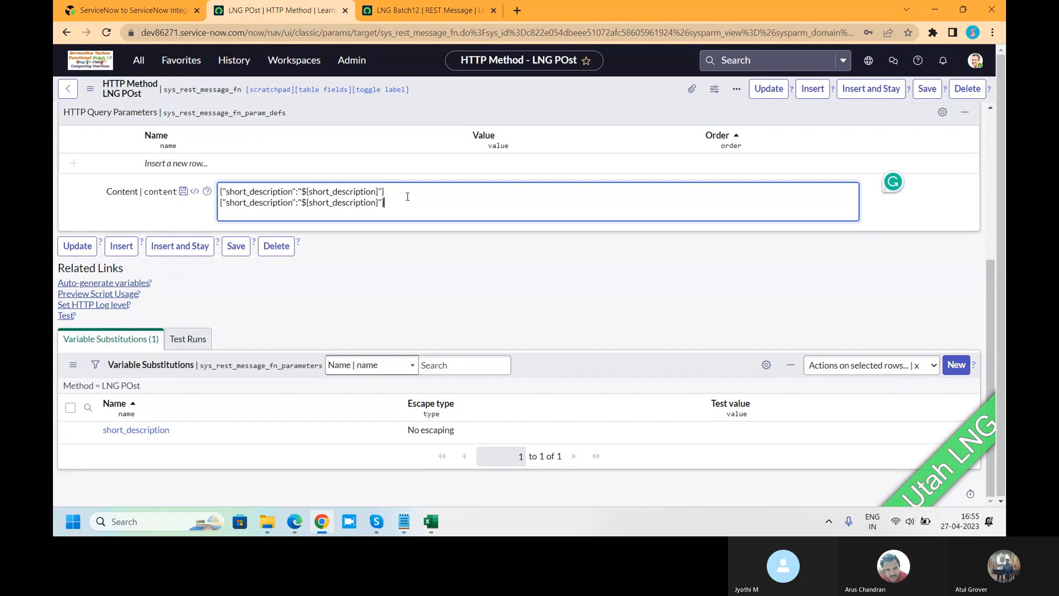
click(250, 202)
key(BackSpace)
key(BackSpace)
key(BackSpace)
key(BackSpace)
key(BackSpace)
key(BackSpace)
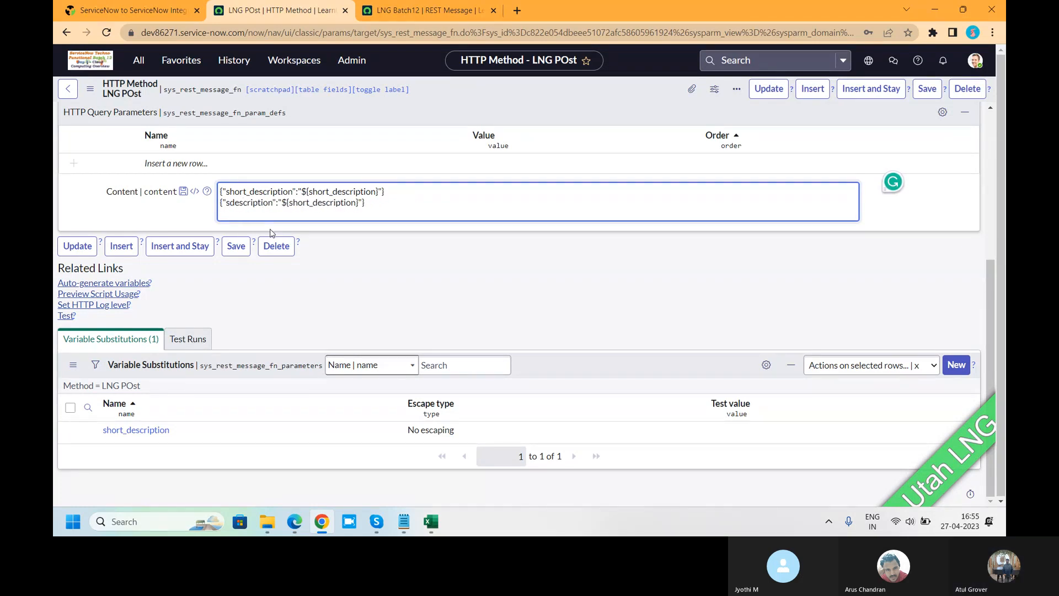
click(285, 203)
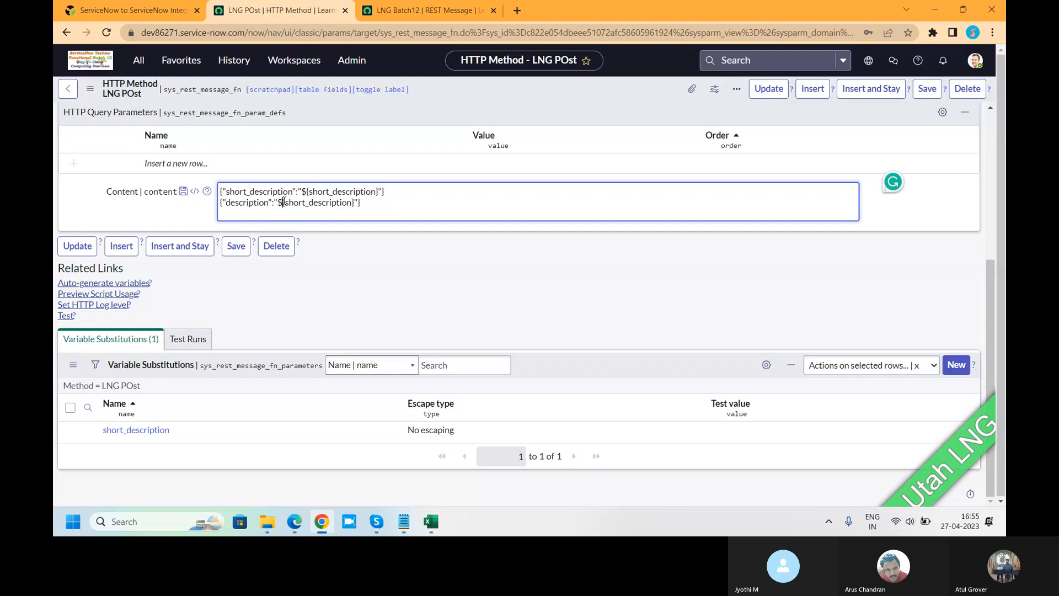
key(Delete)
key(Delete)
key(Delete)
key(Delete)
key(Delete)
key(Delete)
click(401, 191)
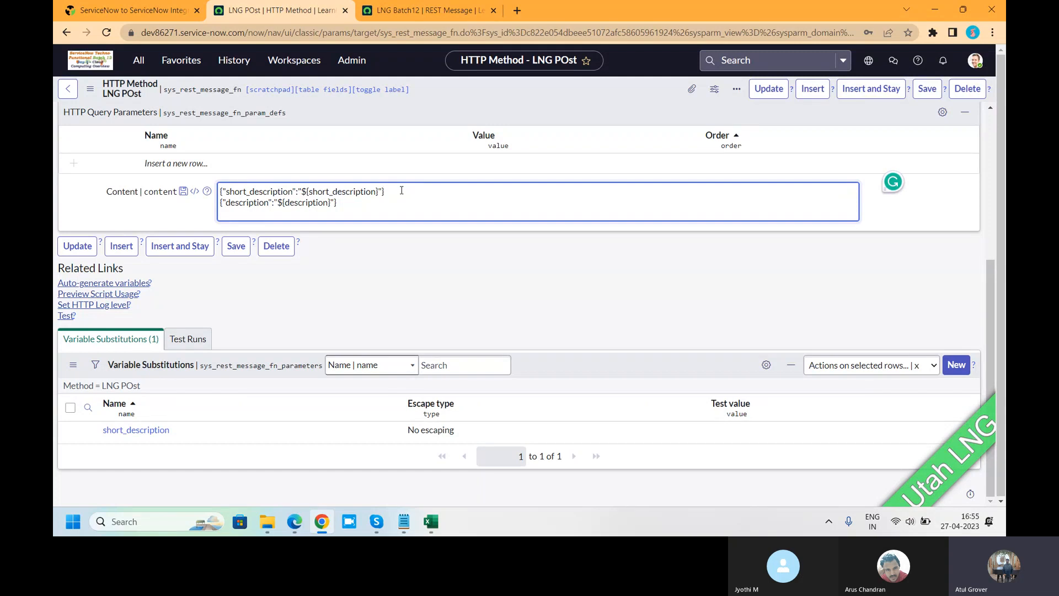
text(,)
Regenerate variables, getting description and short_description substitutions, then select 'incident' in the Endpoint.
click(122, 285)
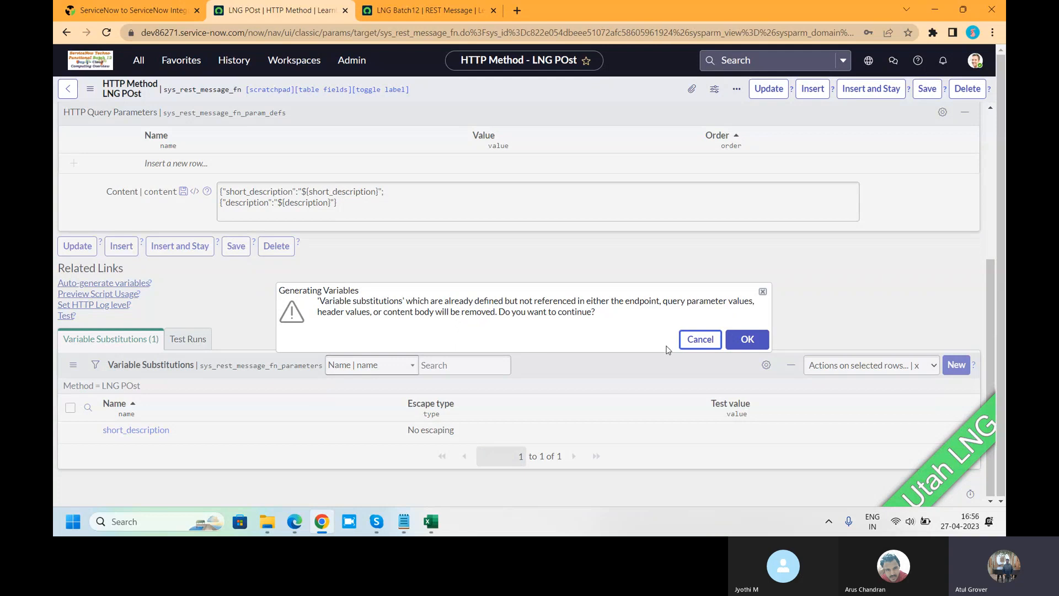
click(747, 338)
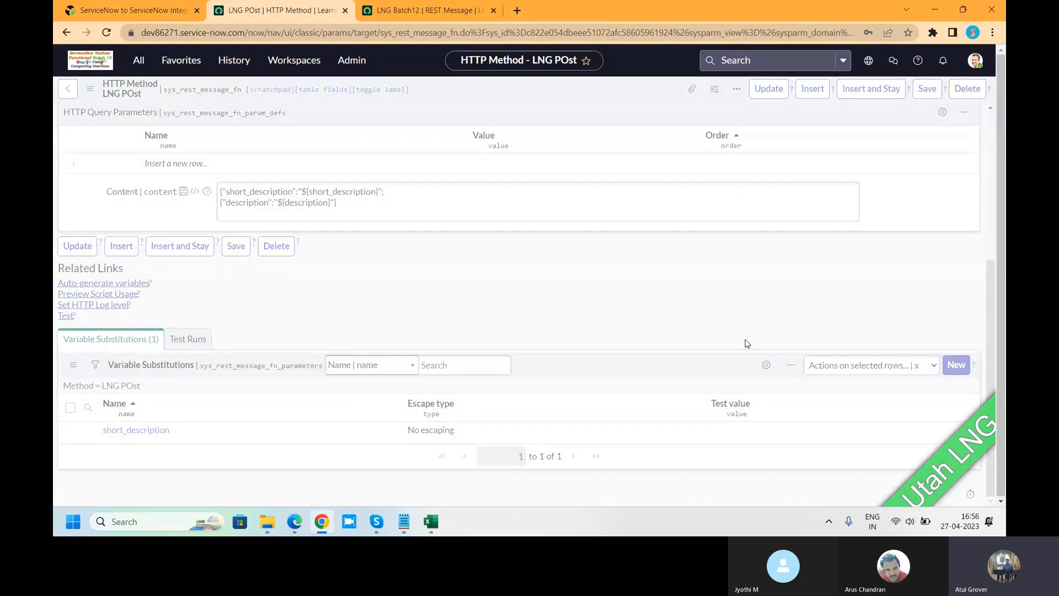
scroll(411, 367, down, 5)
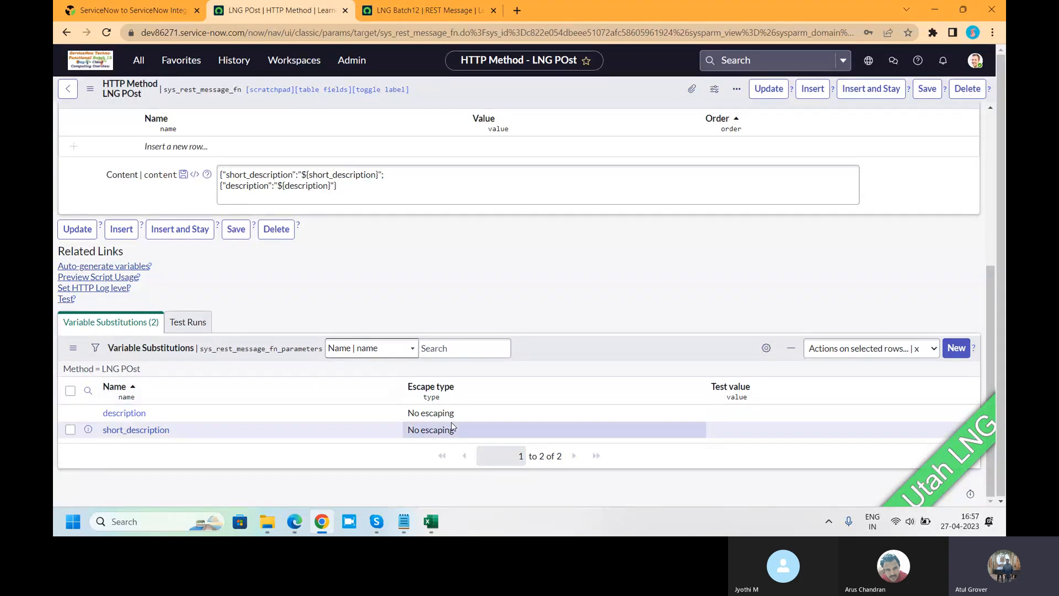
scroll(414, 225, up, 4)
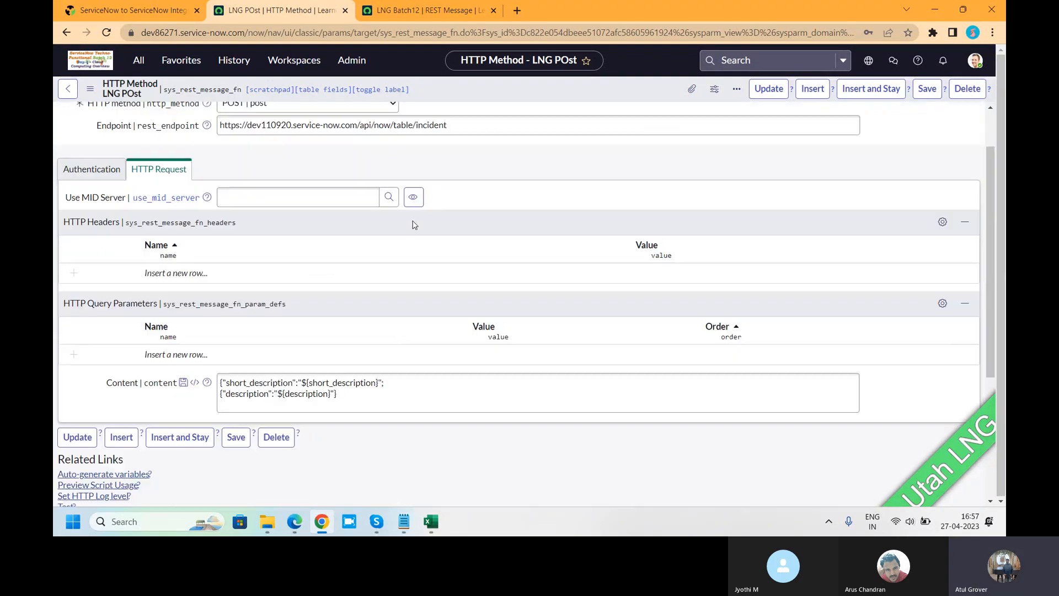
scroll(415, 224, up, 2)
double_click(420, 188)
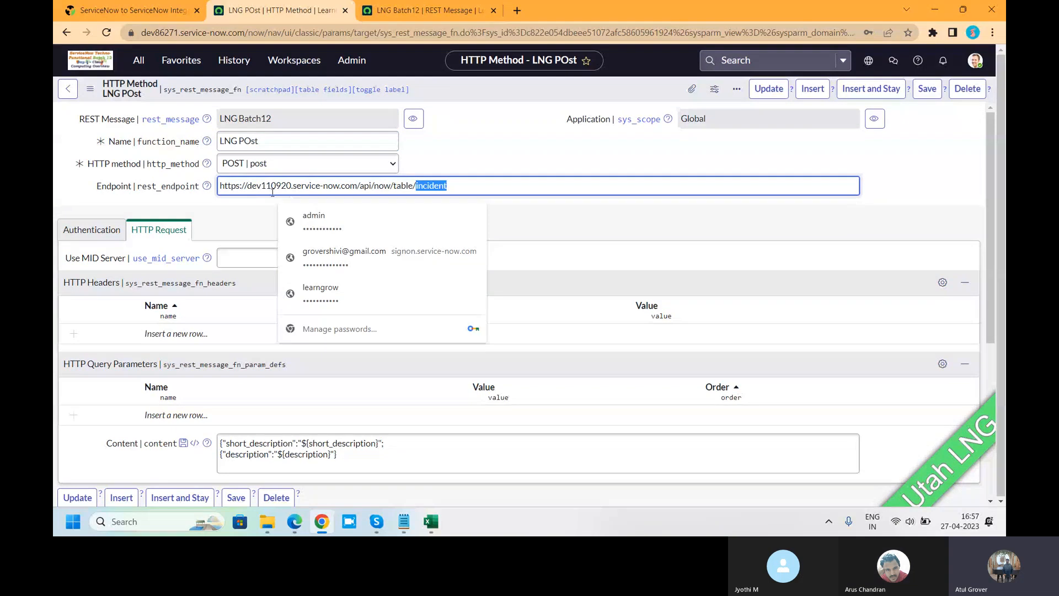
drag(261, 186, 292, 186)
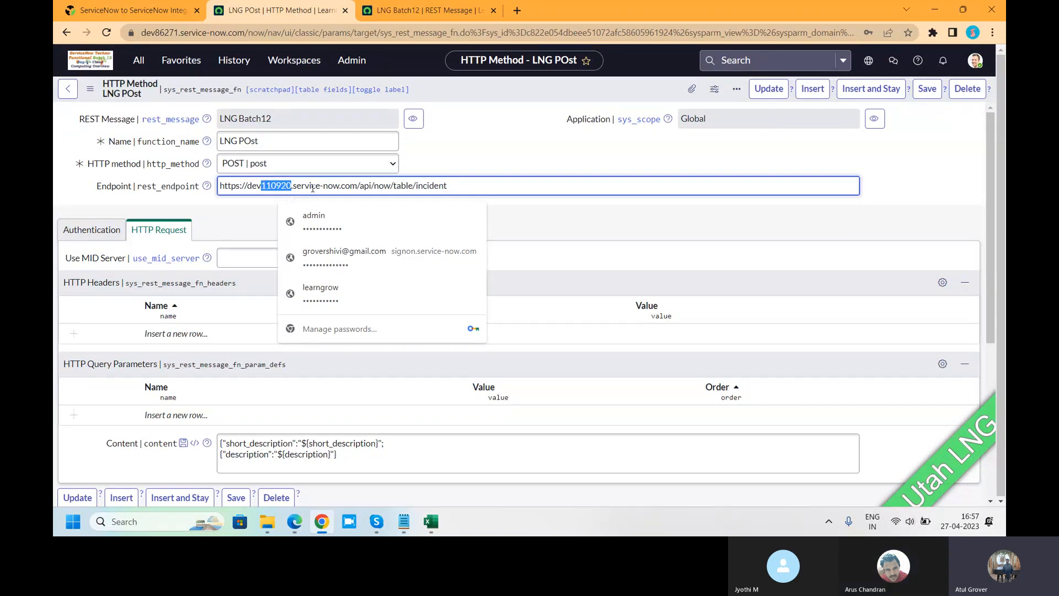
click(462, 186)
click(472, 156)
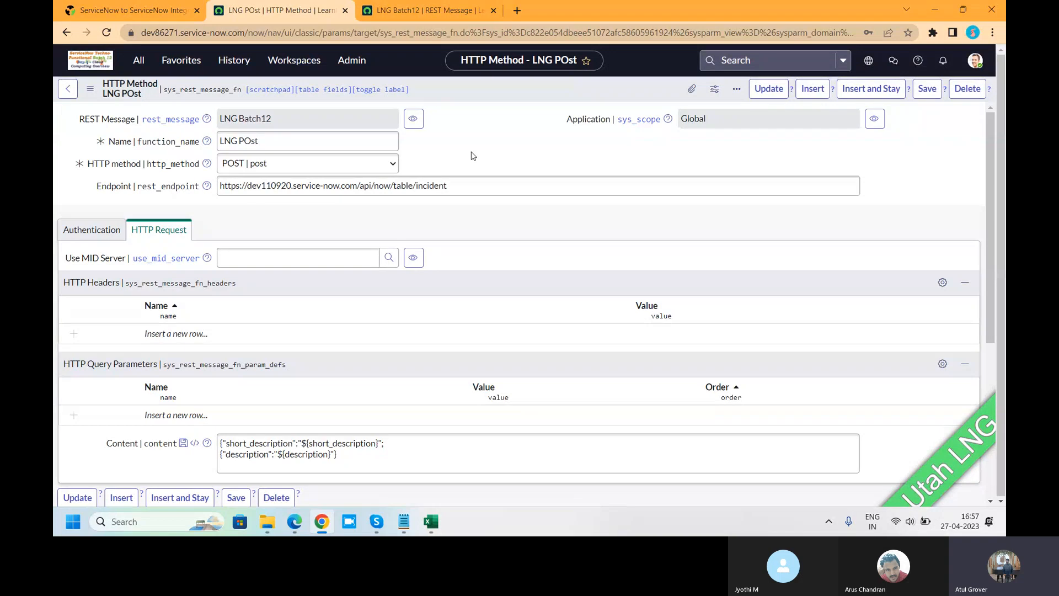
scroll(473, 156, down, 5)
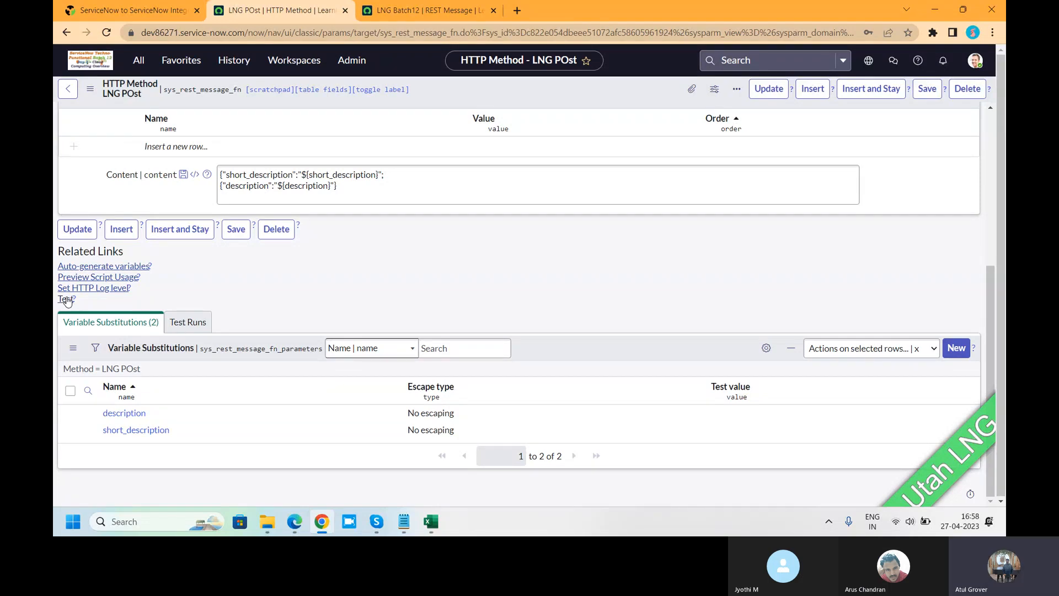
Test LNG POst, review the HTTP 400 invalid-JSON error, and copy the Endpoint URL.
click(66, 299)
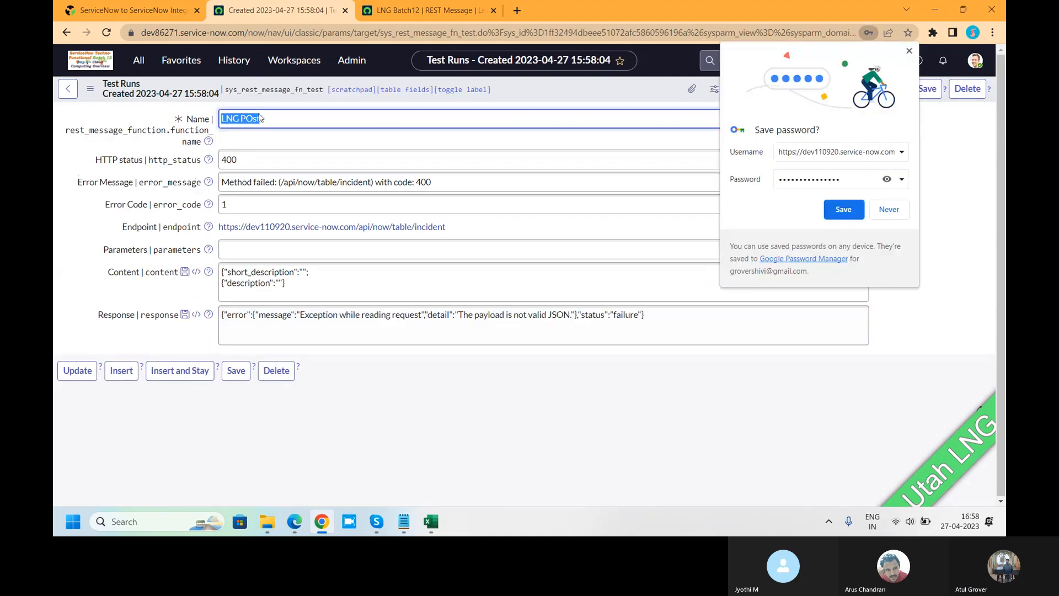
click(240, 160)
drag(240, 160, 219, 162)
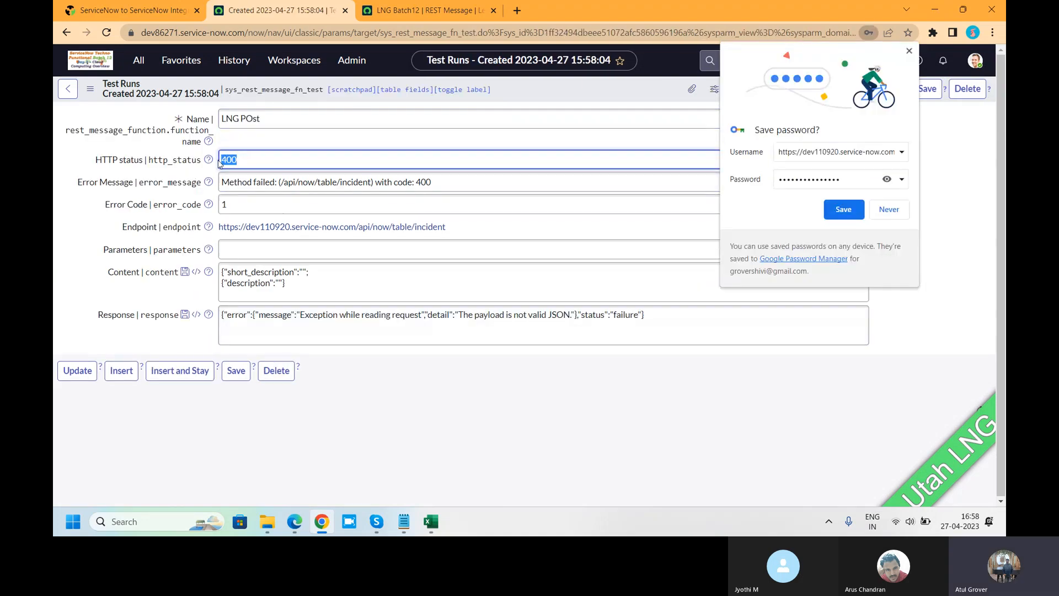
click(889, 209)
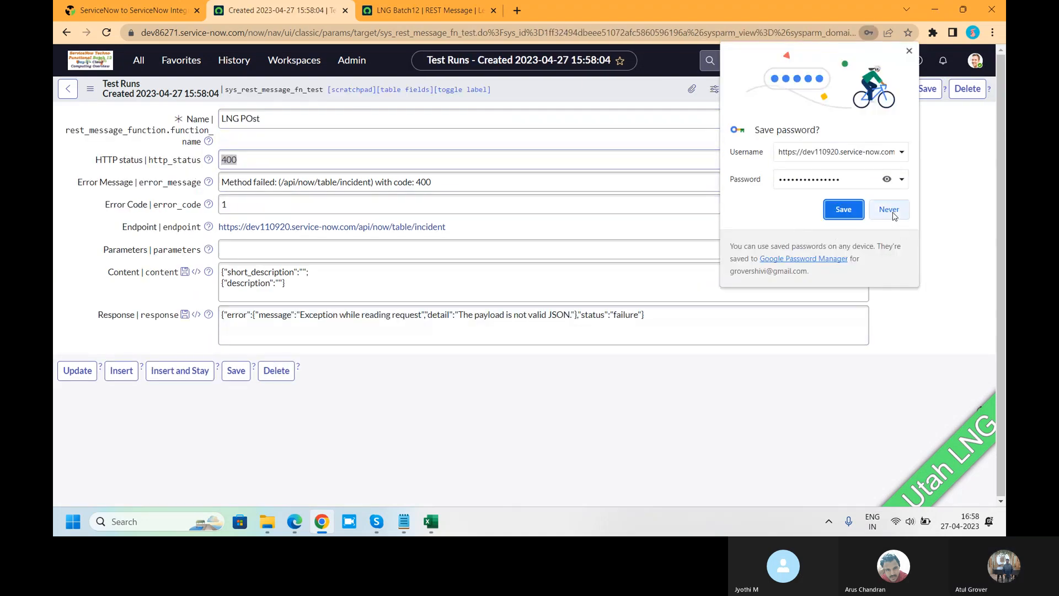
click(248, 159)
drag(254, 160, 220, 159)
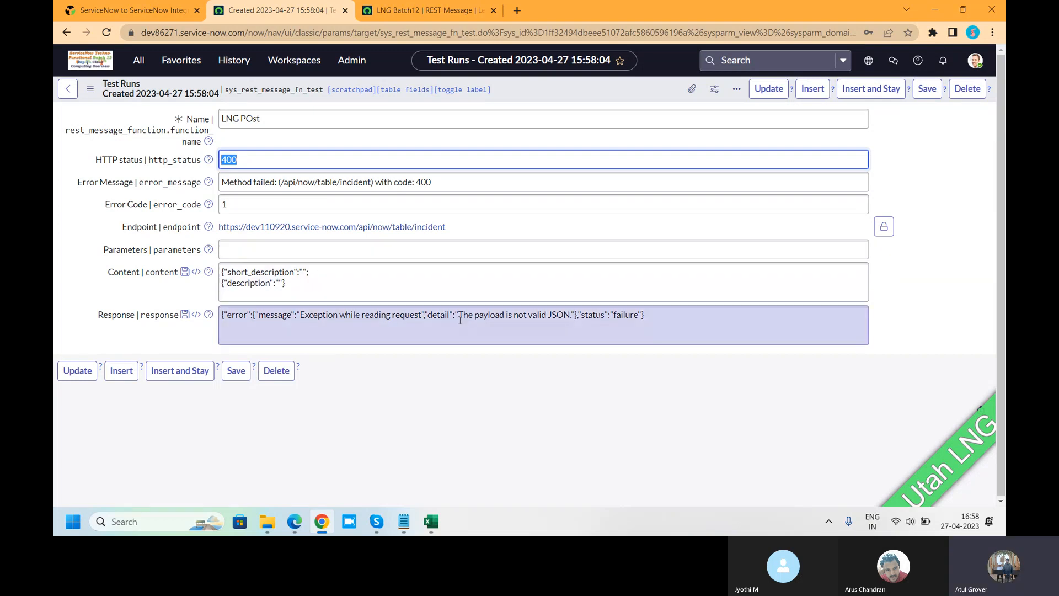
drag(459, 315, 575, 316)
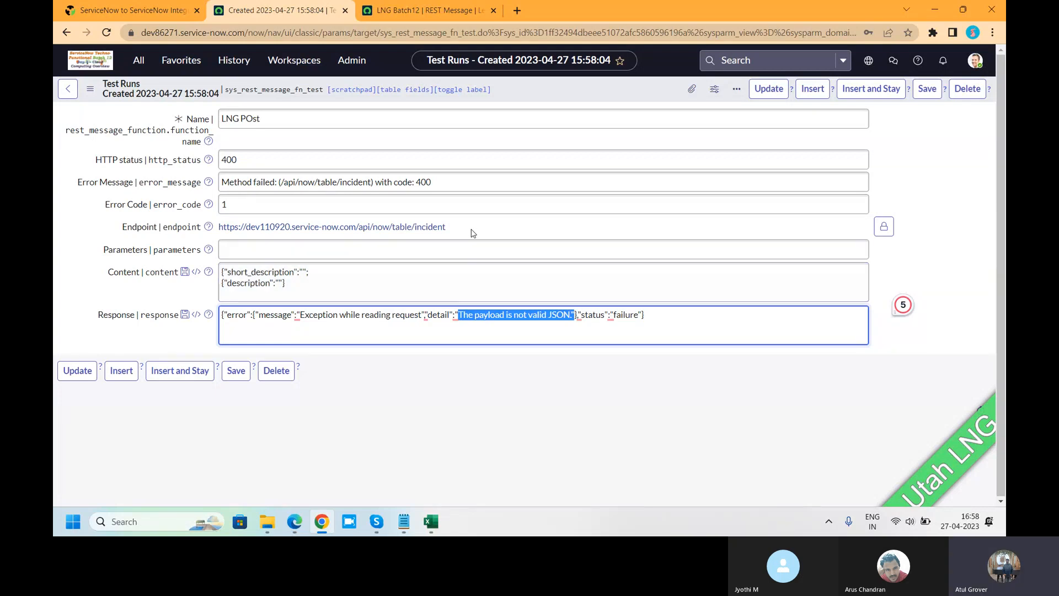
drag(466, 227, 219, 226)
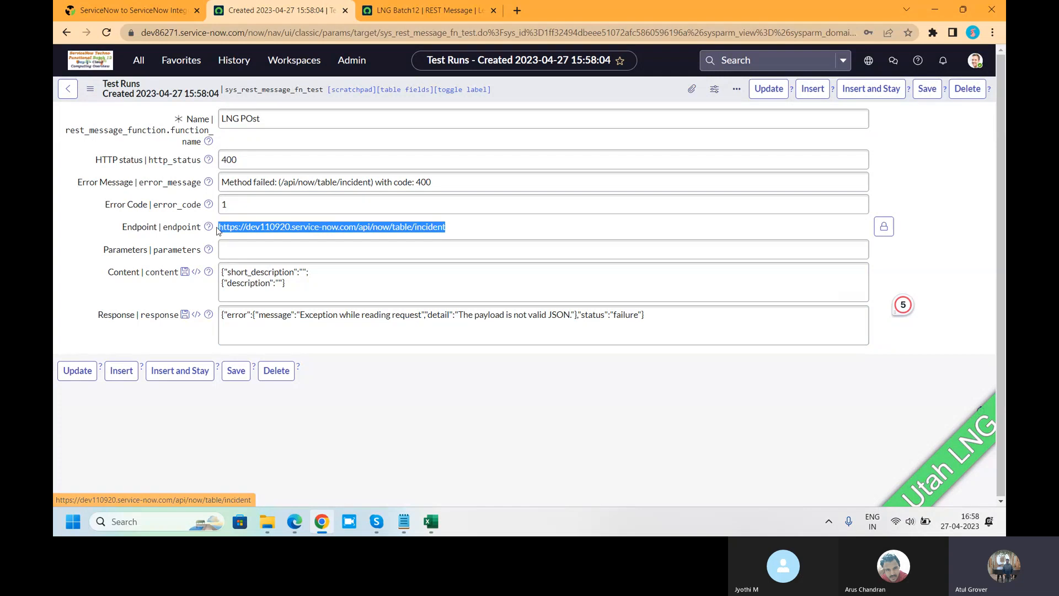
Load the incident API URL in a new tab and sign in with the account's username and password.
click(518, 11)
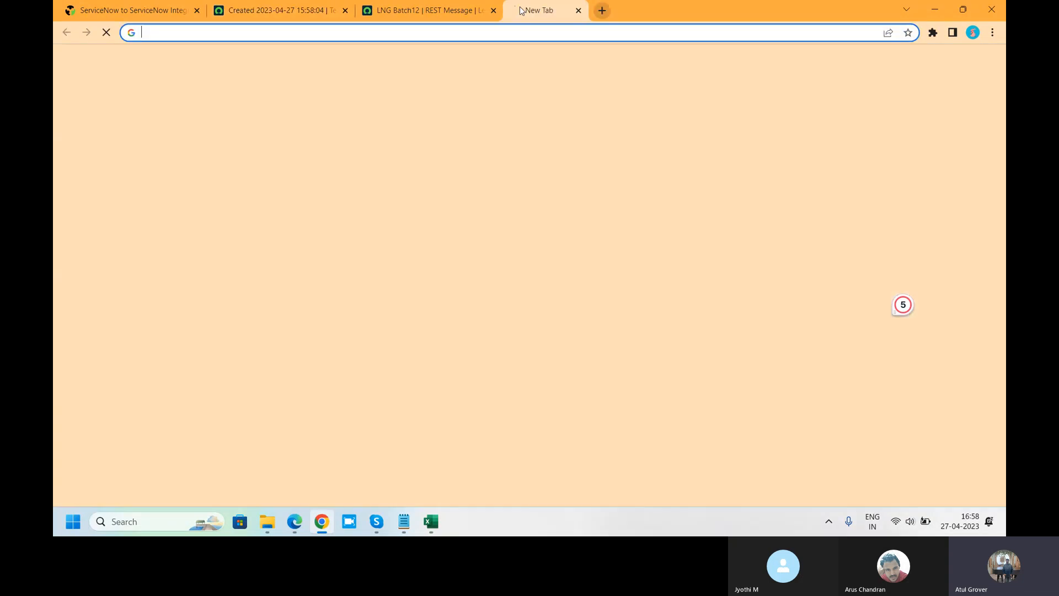
key(ctrl+v)
key(Return)
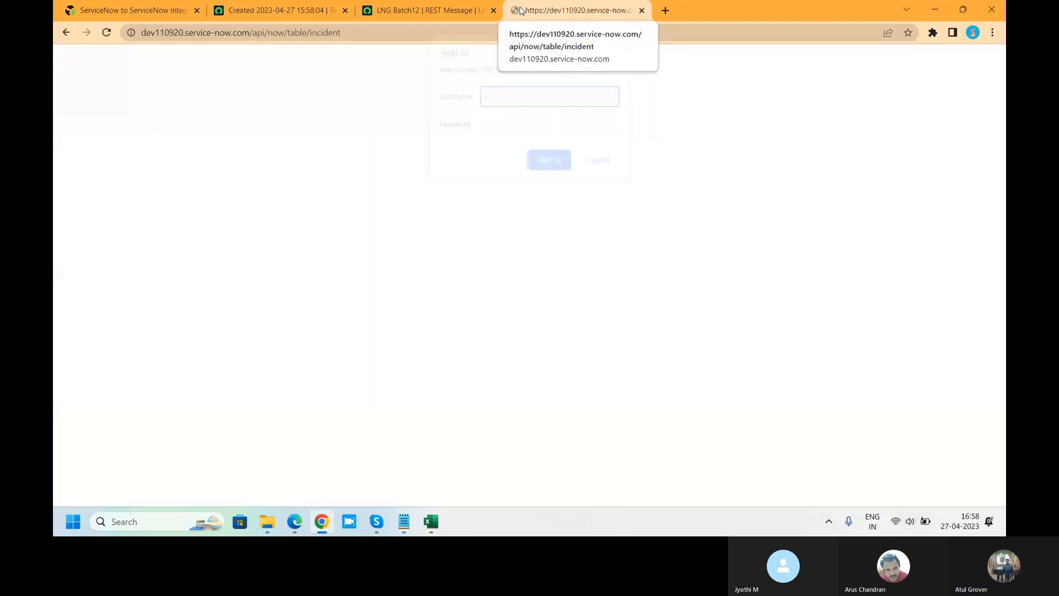
text(At)
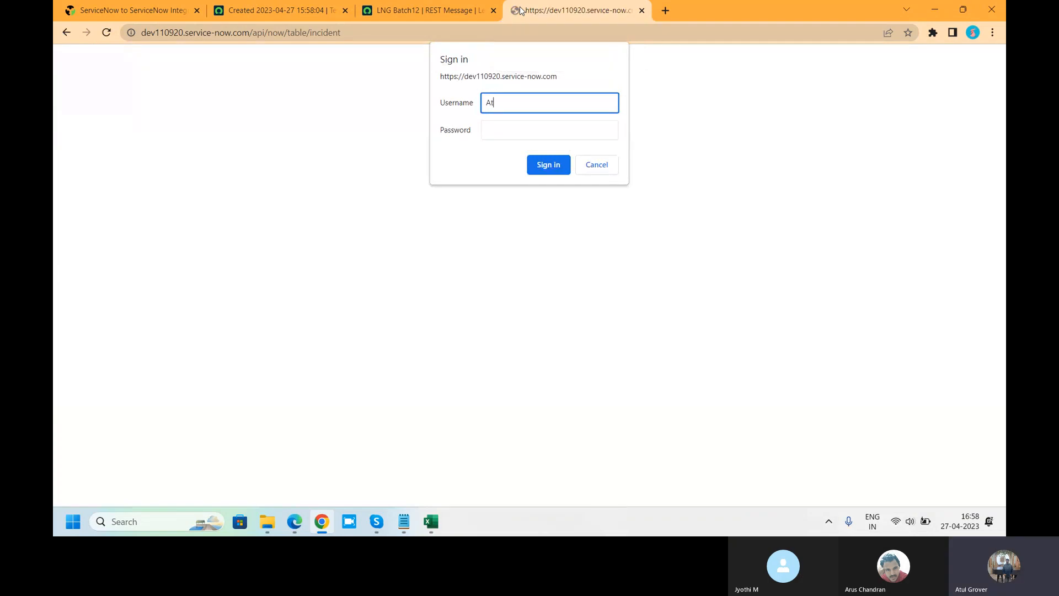
text(ulG)
key(Tab)
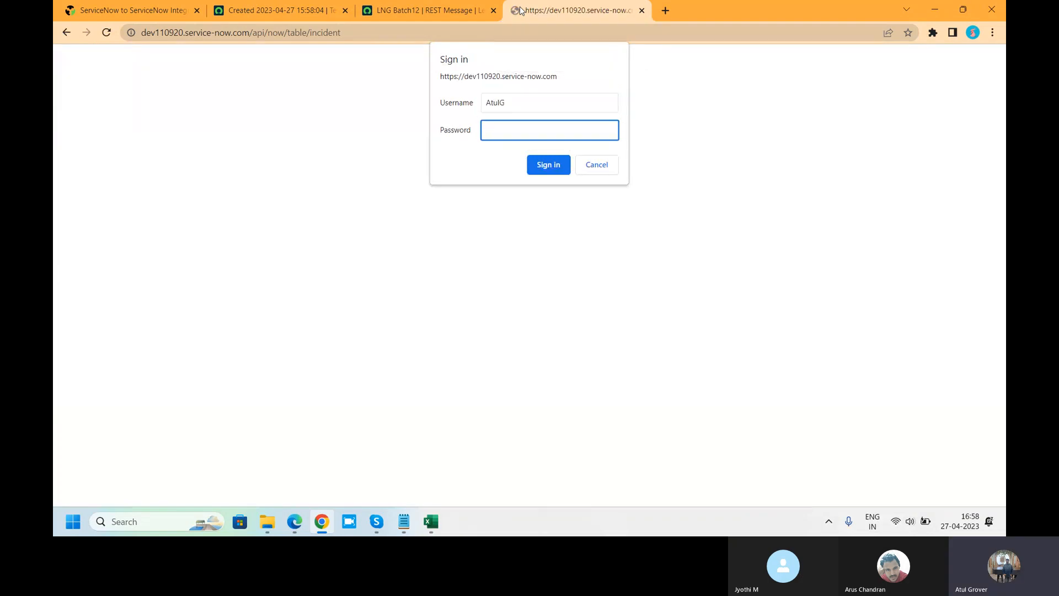
text(•••••••••)
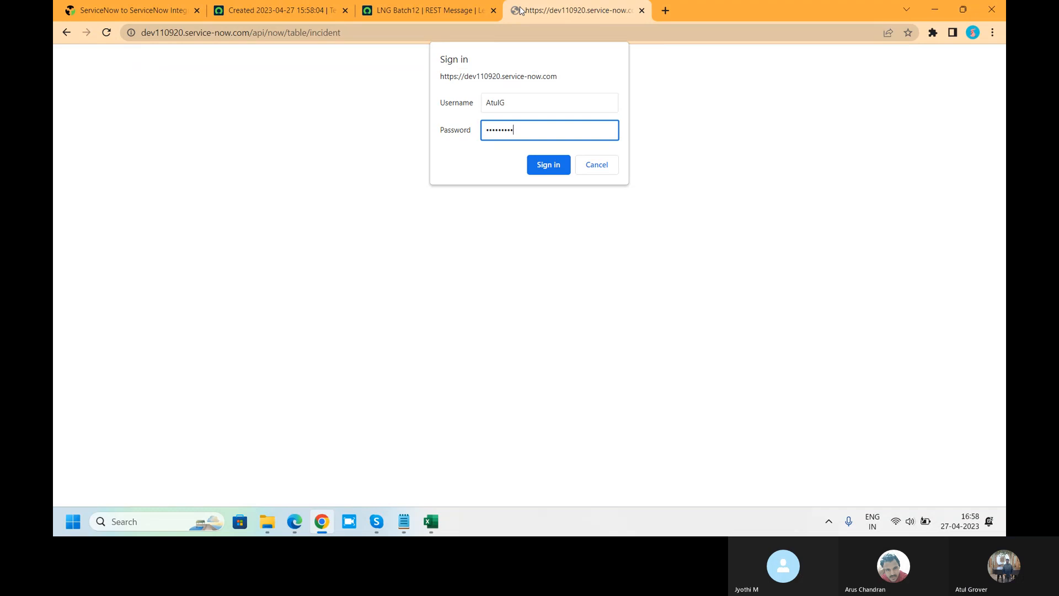
key(Return)
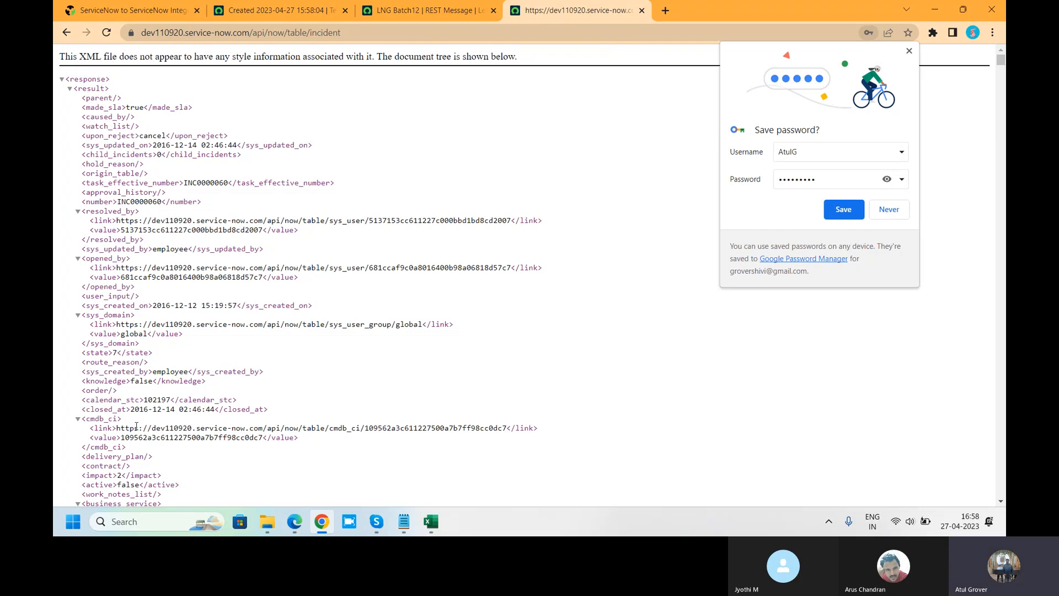
Review the XML incident records, decline saving the password, and return to the REST Message tab.
scroll(346, 160, down, 10)
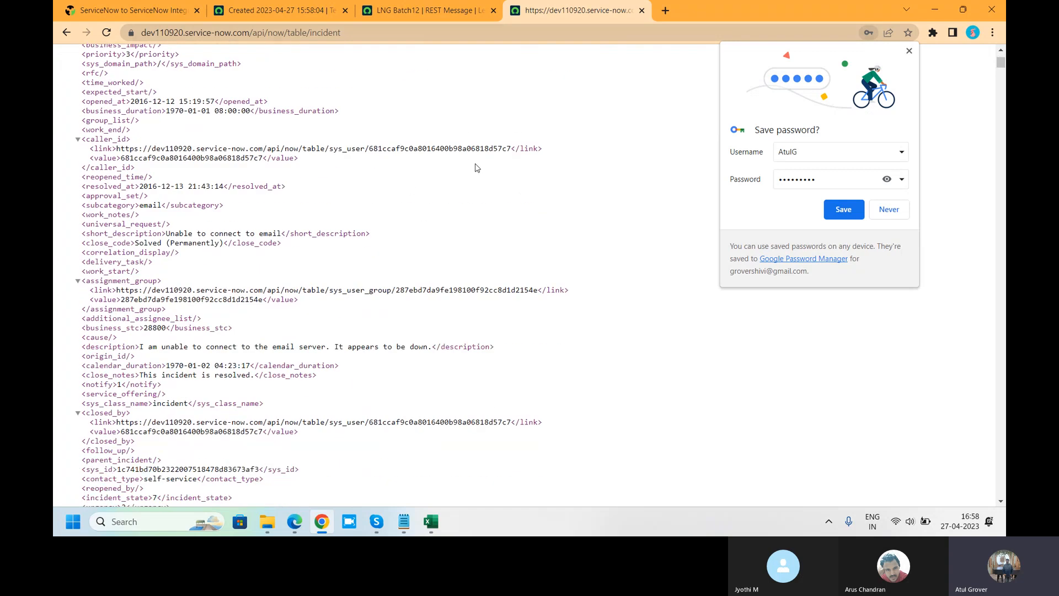
drag(188, 346, 344, 348)
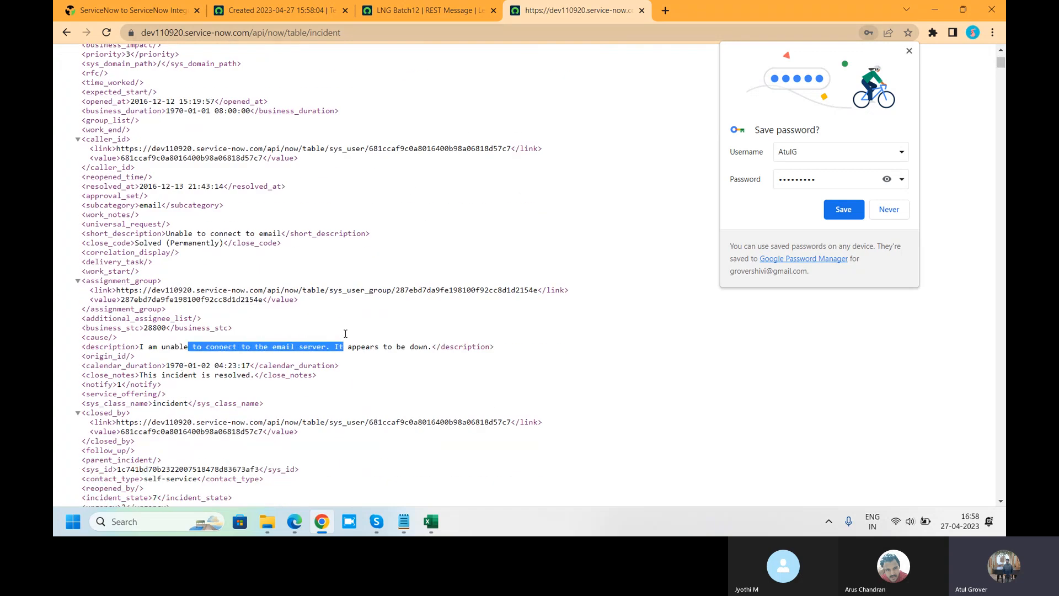
scroll(318, 253, up, 3)
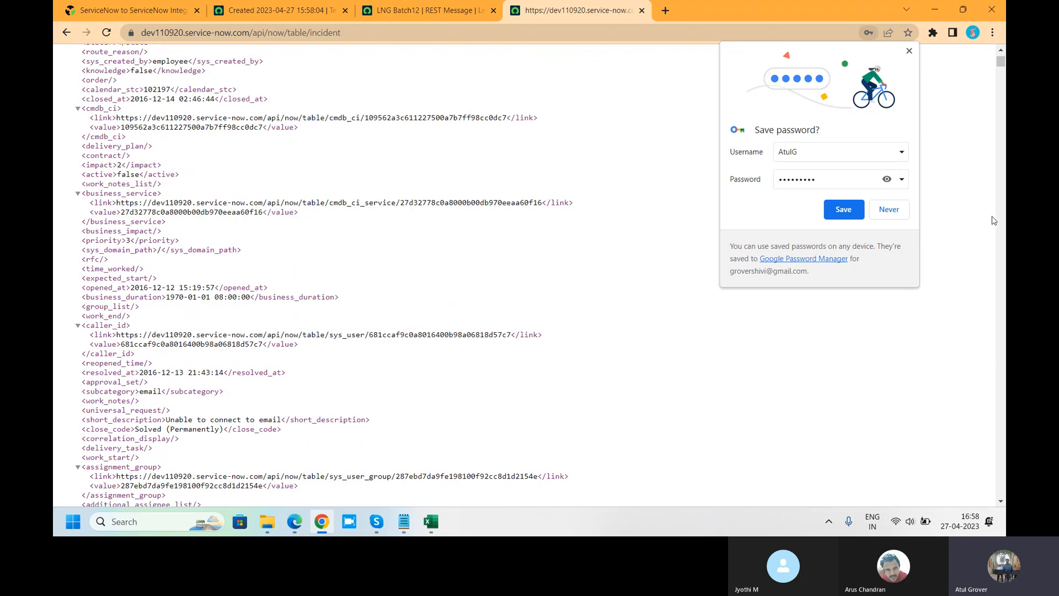
click(889, 209)
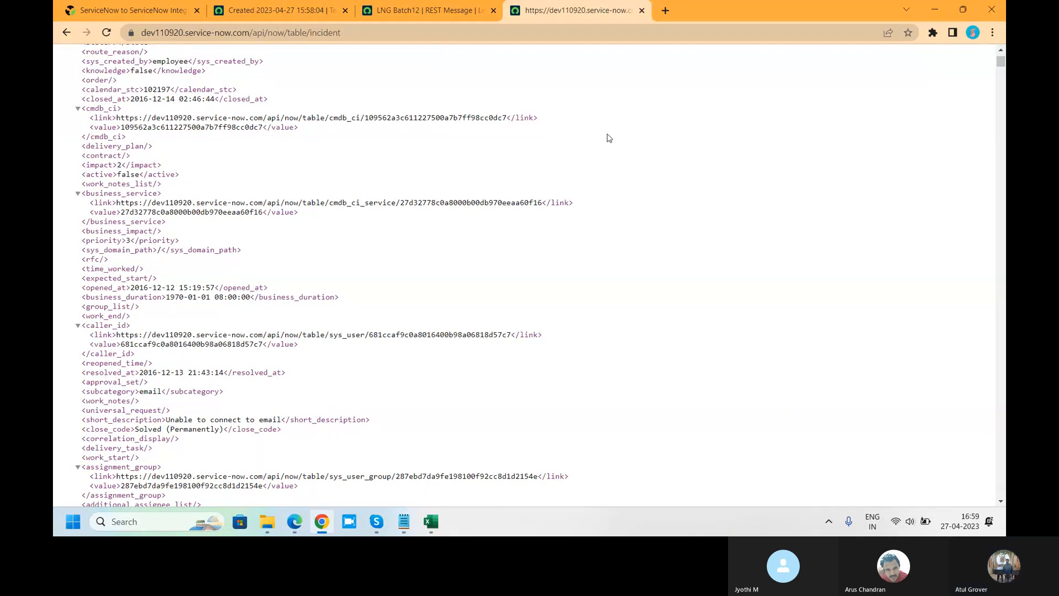
key(ctrl+shift+Tab)
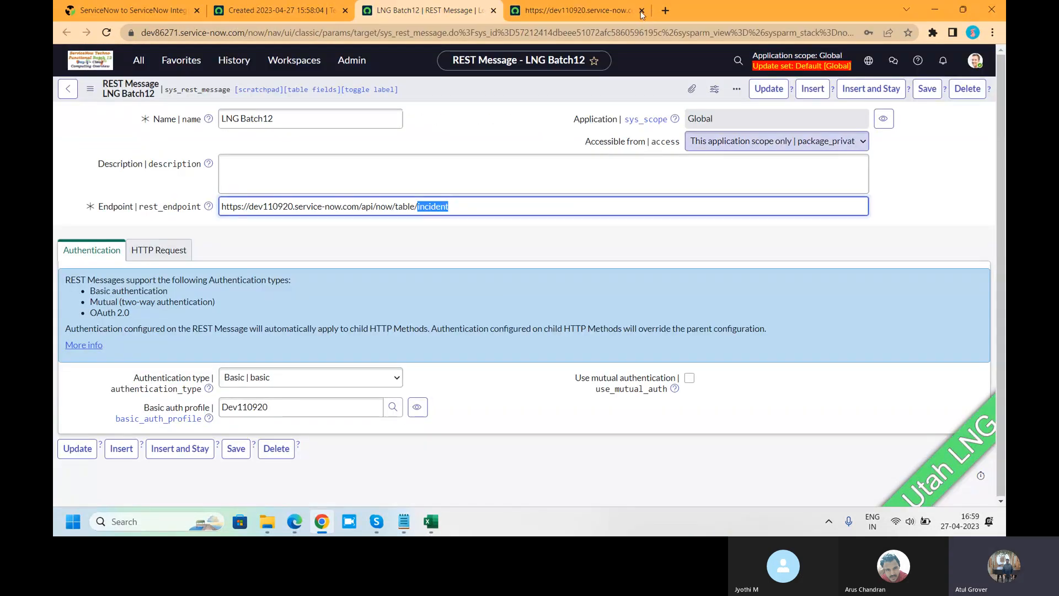
Close the XML tab, check HTTP Request and Test Runs, then return to LNG POst's Content.
click(373, 241)
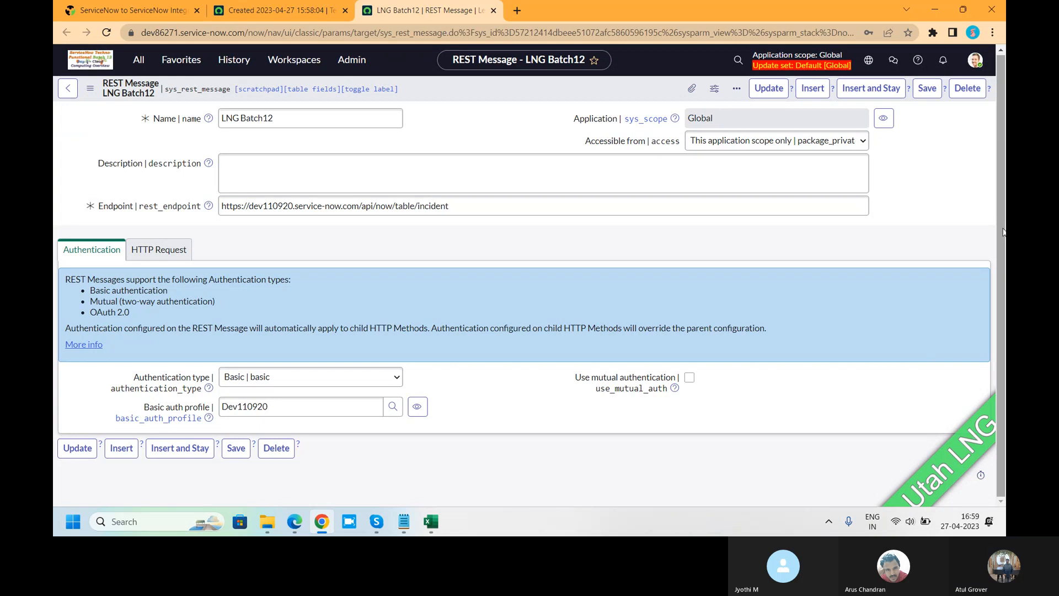
click(162, 250)
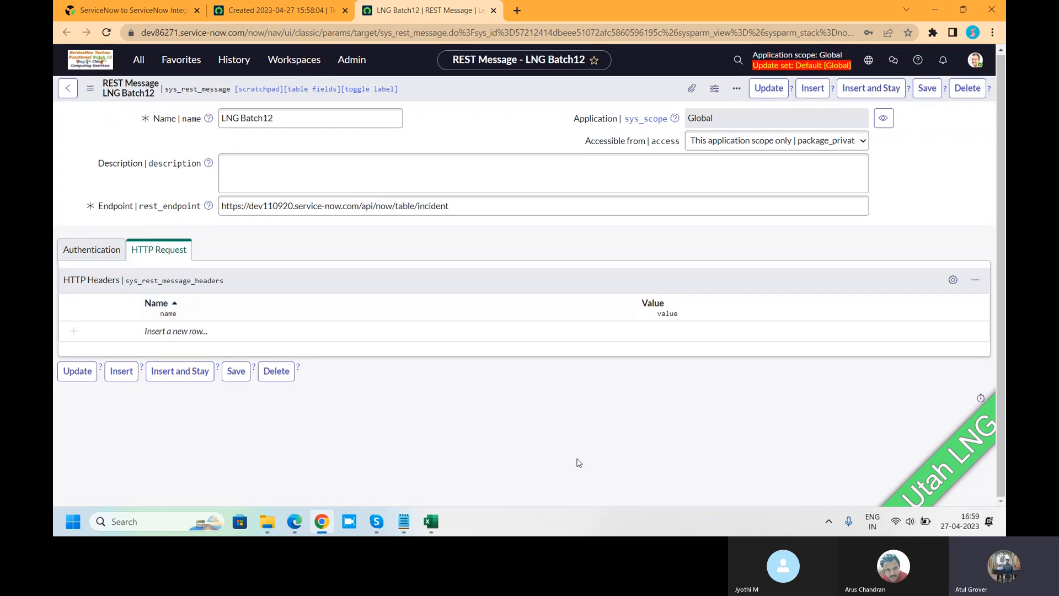
click(286, 14)
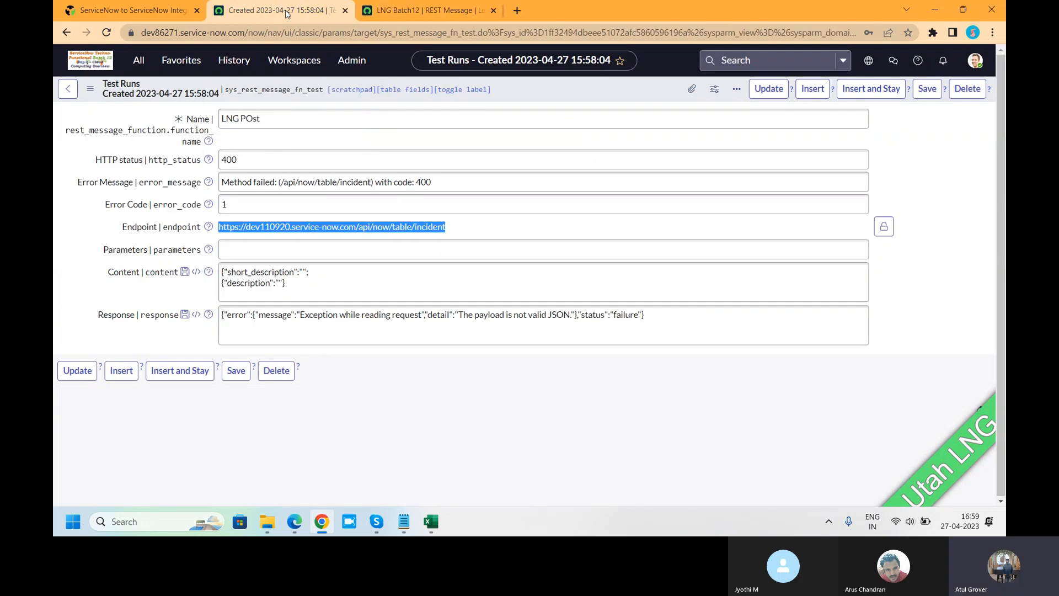
click(450, 12)
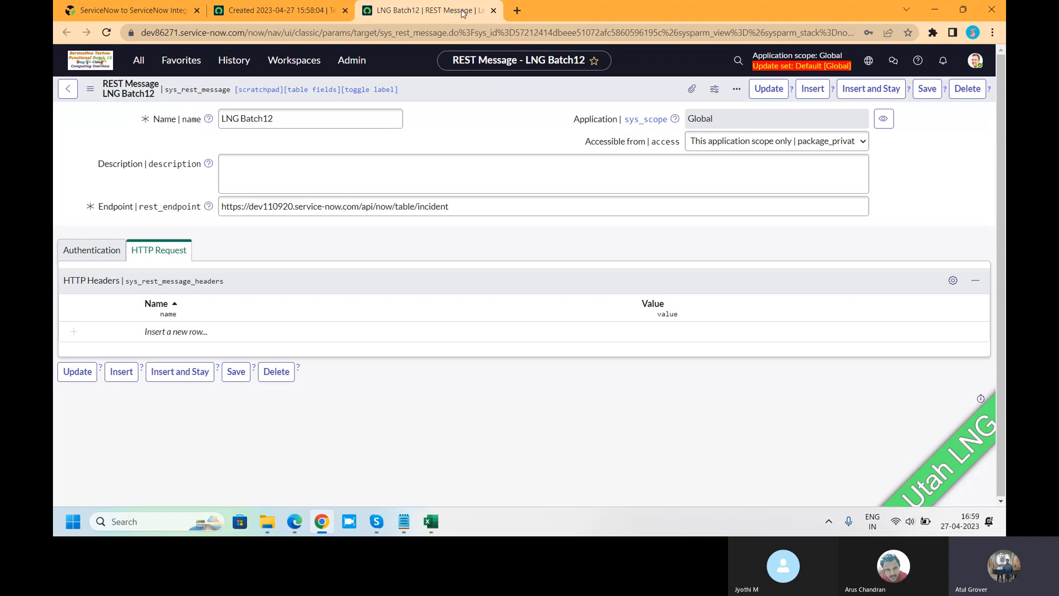
click(493, 10)
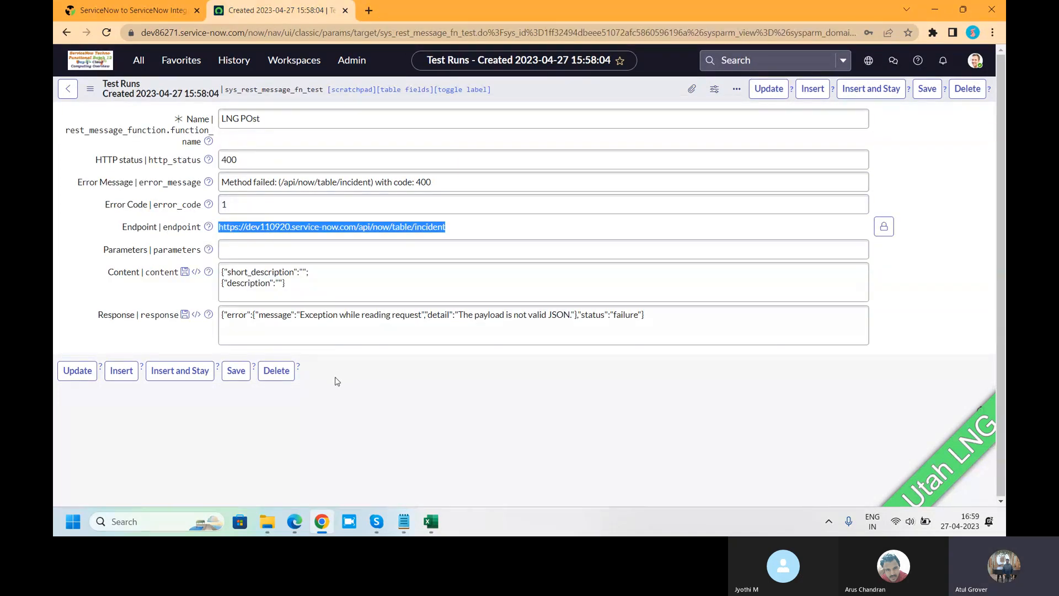
click(67, 35)
scroll(356, 336, down, 5)
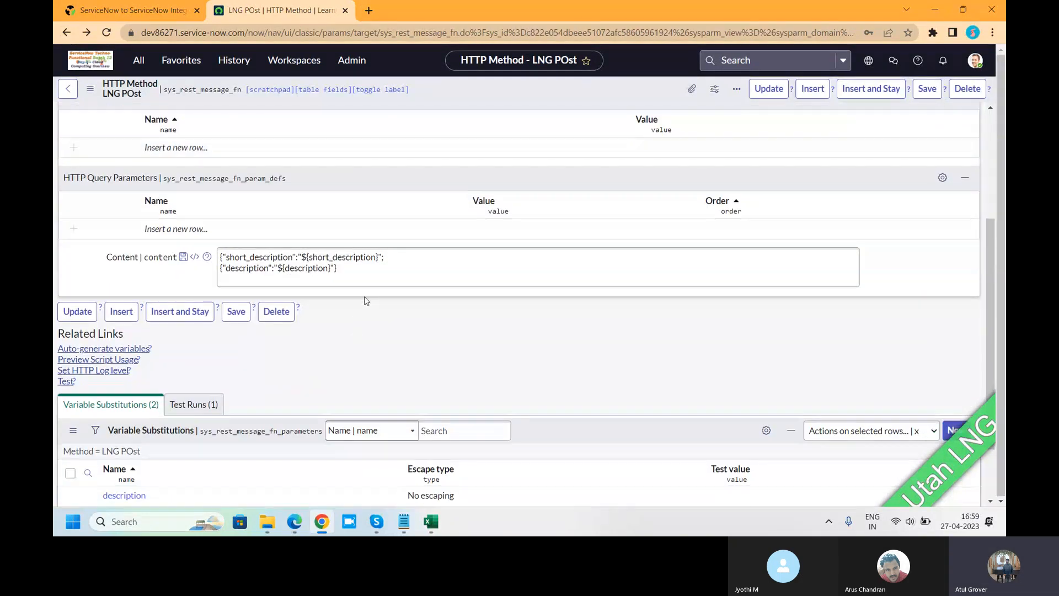
Delete the description line, leaving only {"short_description":"${short_description}"} in the body.
click(370, 268)
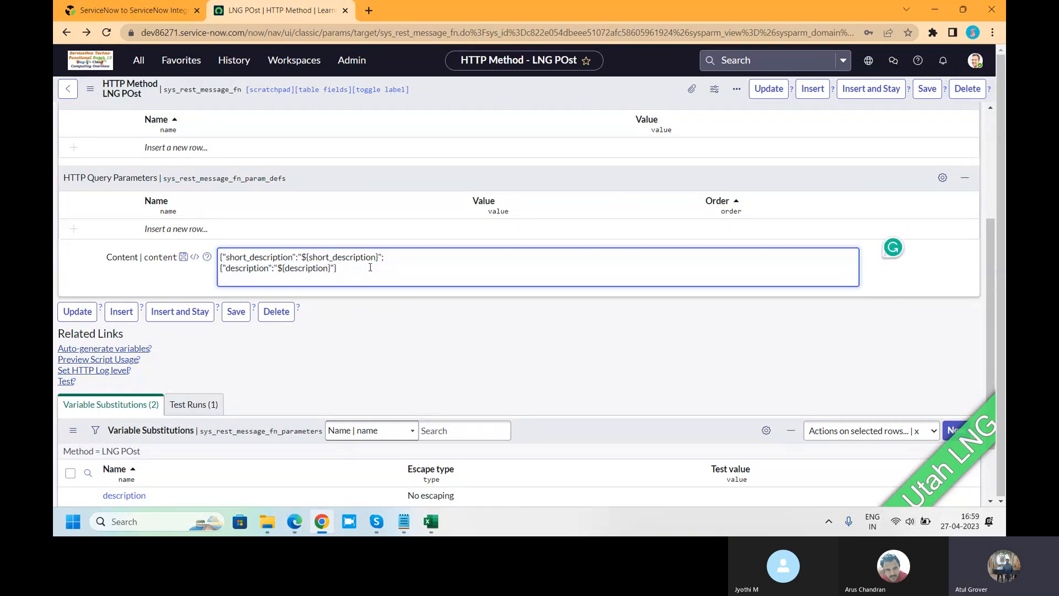
drag(370, 267, 205, 269)
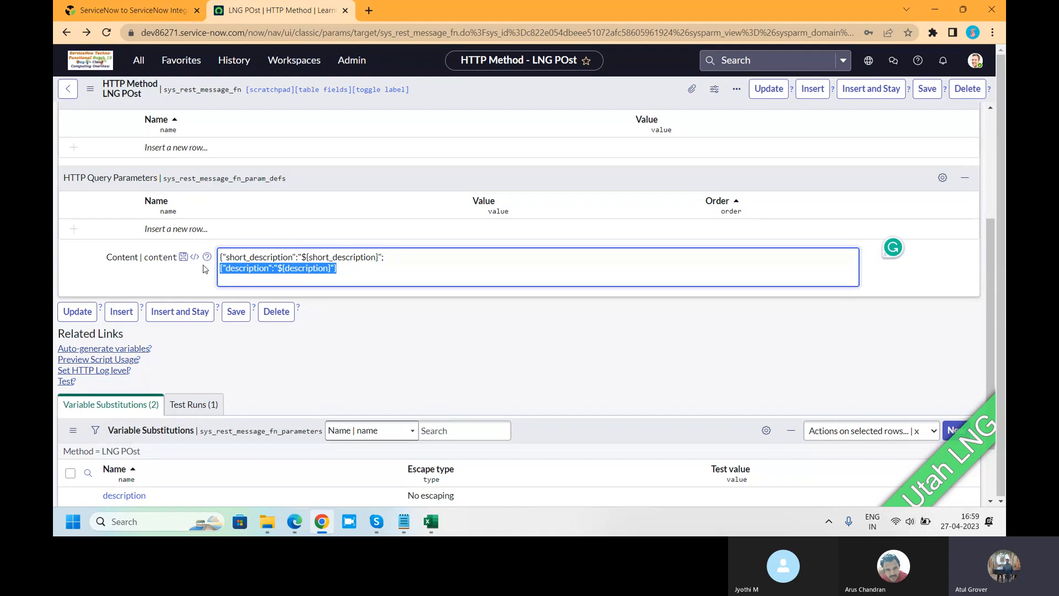
key(BackSpace)
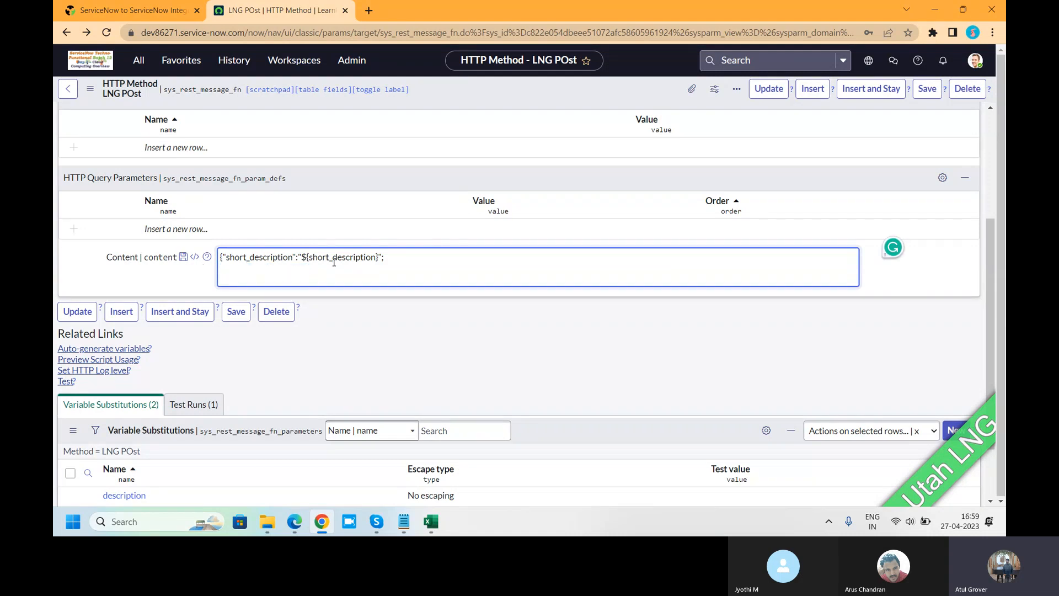
click(393, 258)
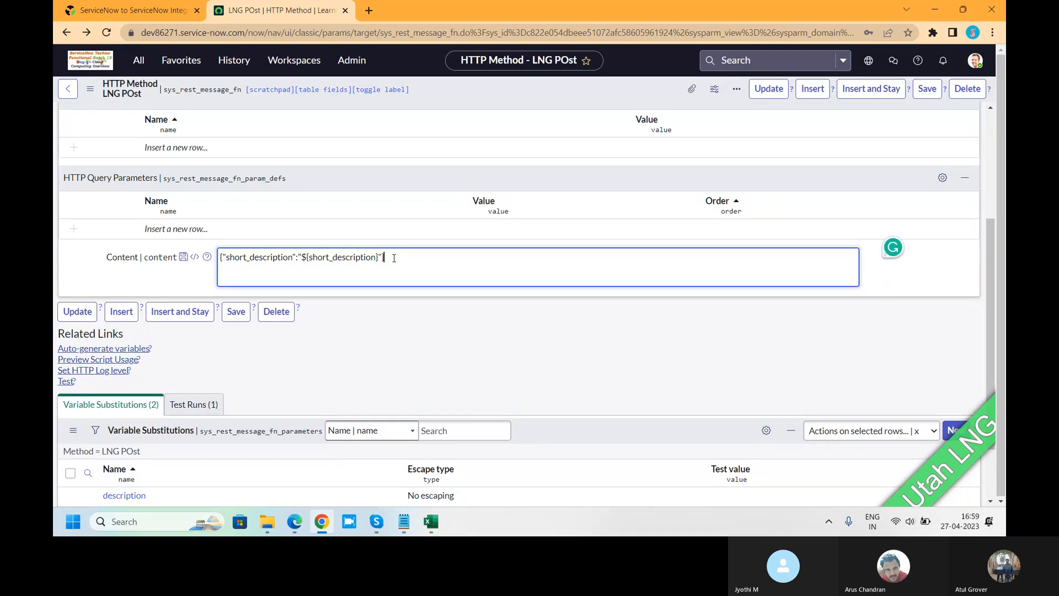
Save the LNG POst method and auto-generate variables from the trimmed body.
right_click(467, 88)
click(488, 96)
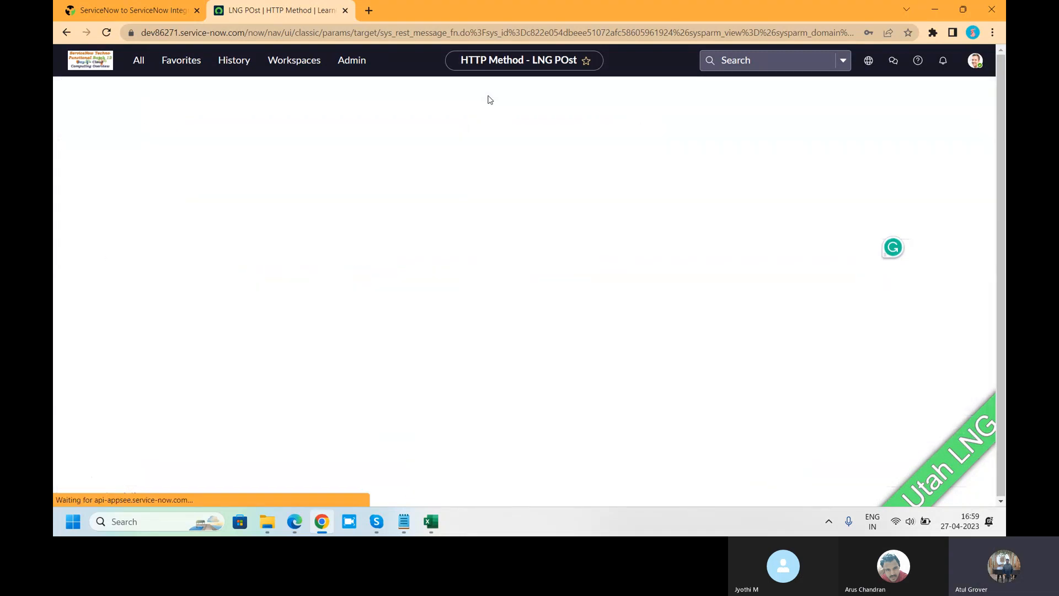
scroll(367, 220, down, 5)
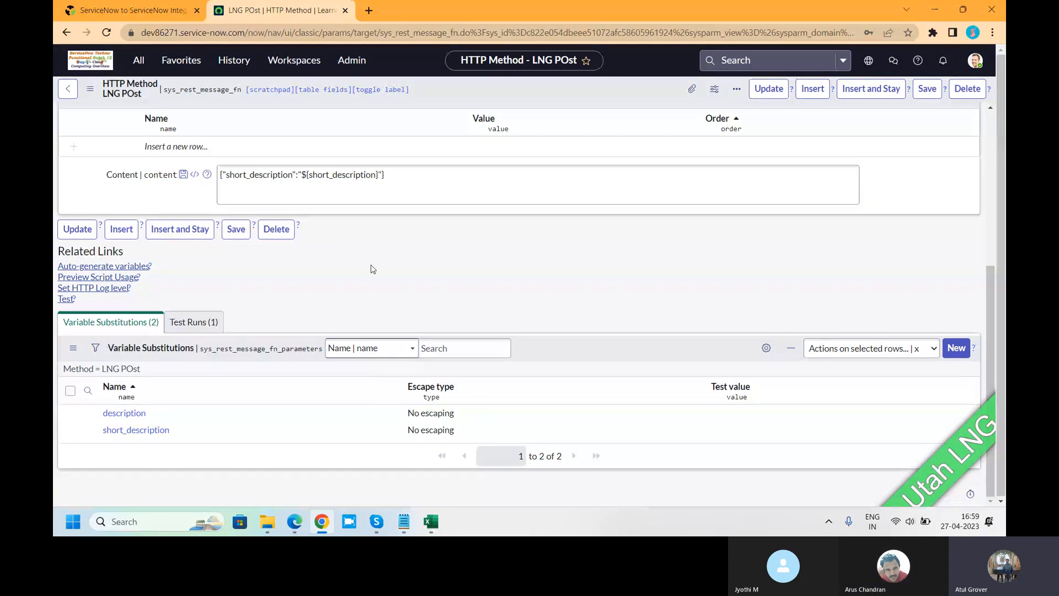
click(98, 268)
Confirm regeneration, set short_description's test value to 'Hello My world LNG', and run the test.
click(746, 339)
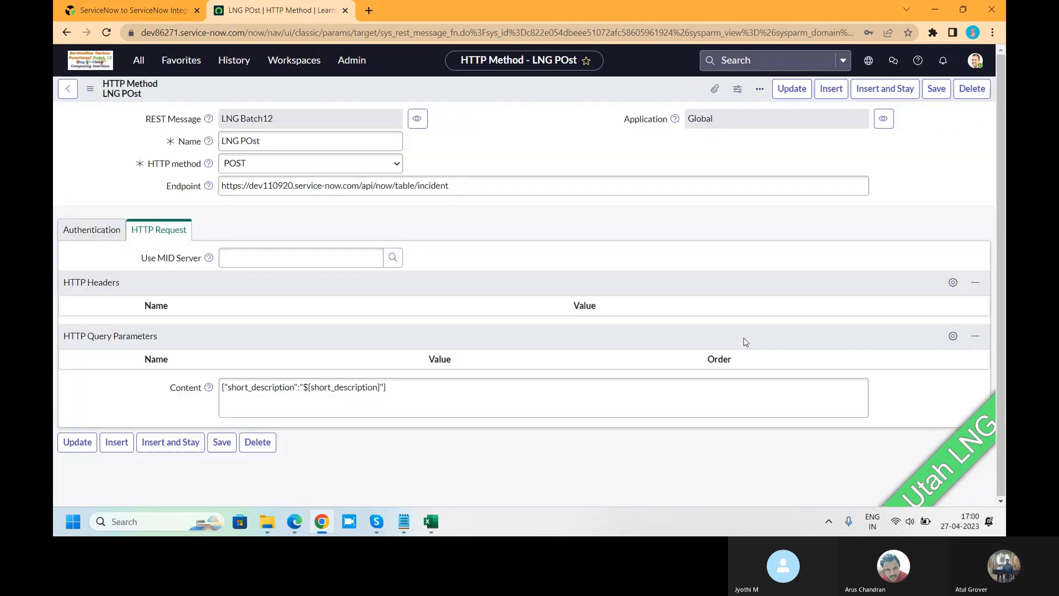
scroll(544, 382, down, 4)
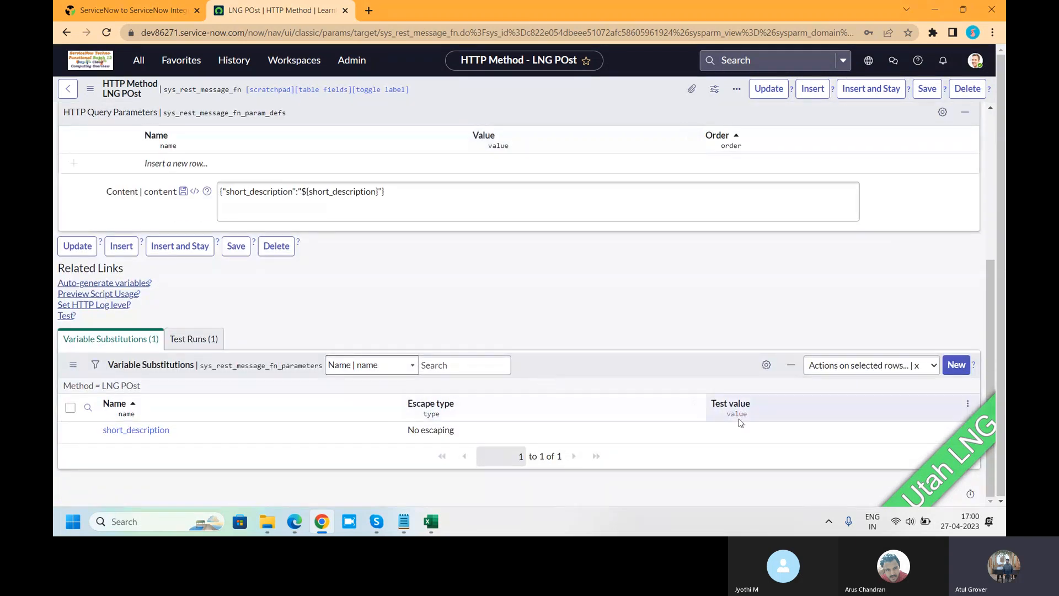
click(732, 436)
click(733, 436)
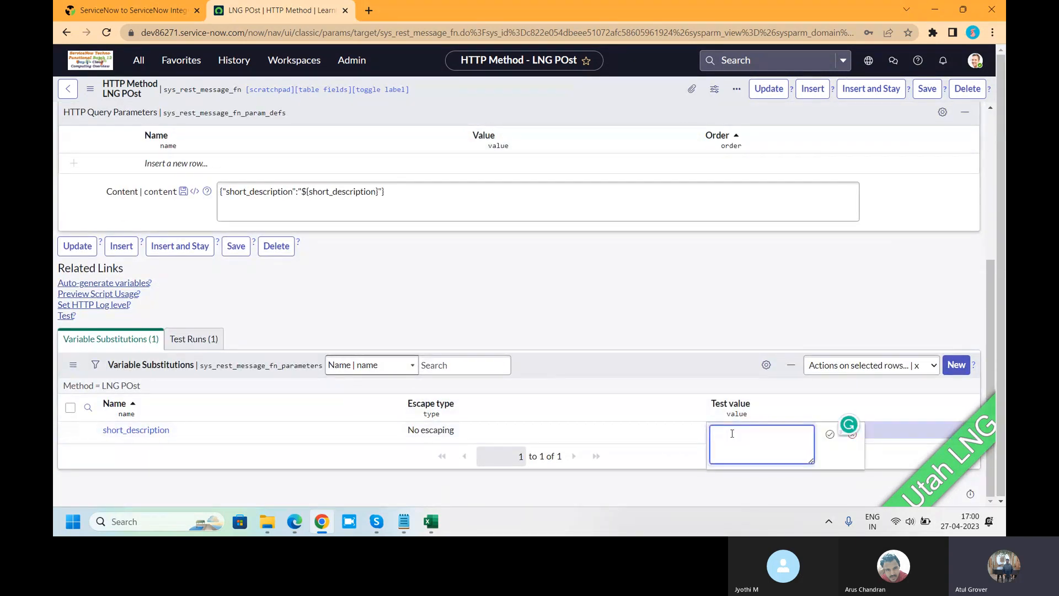
text(Hello My us)
key(BackSpace)
key(BackSpace)
key(BackSpace)
text(world LNG)
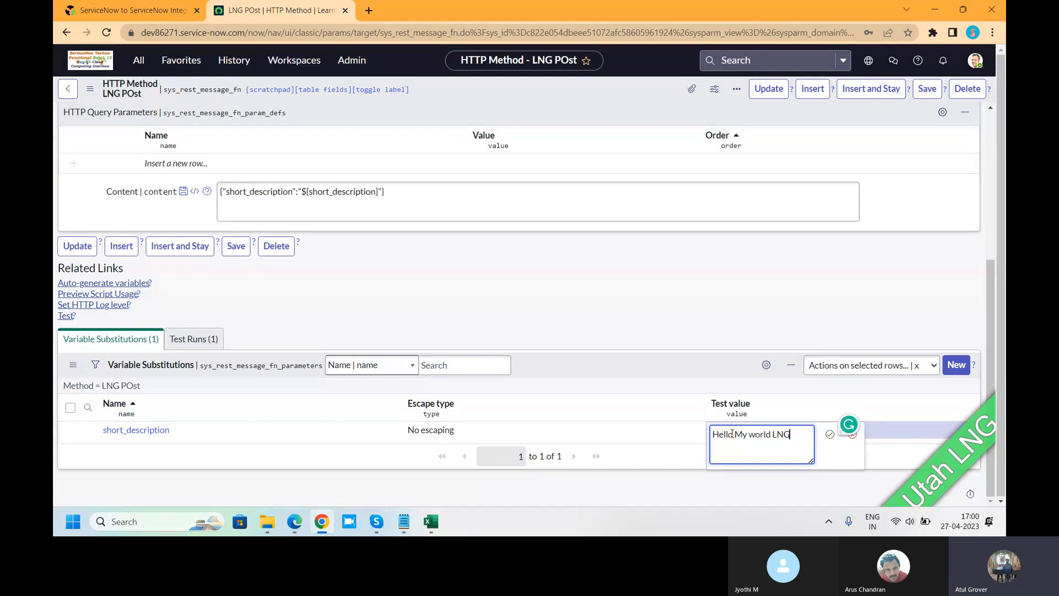
click(830, 434)
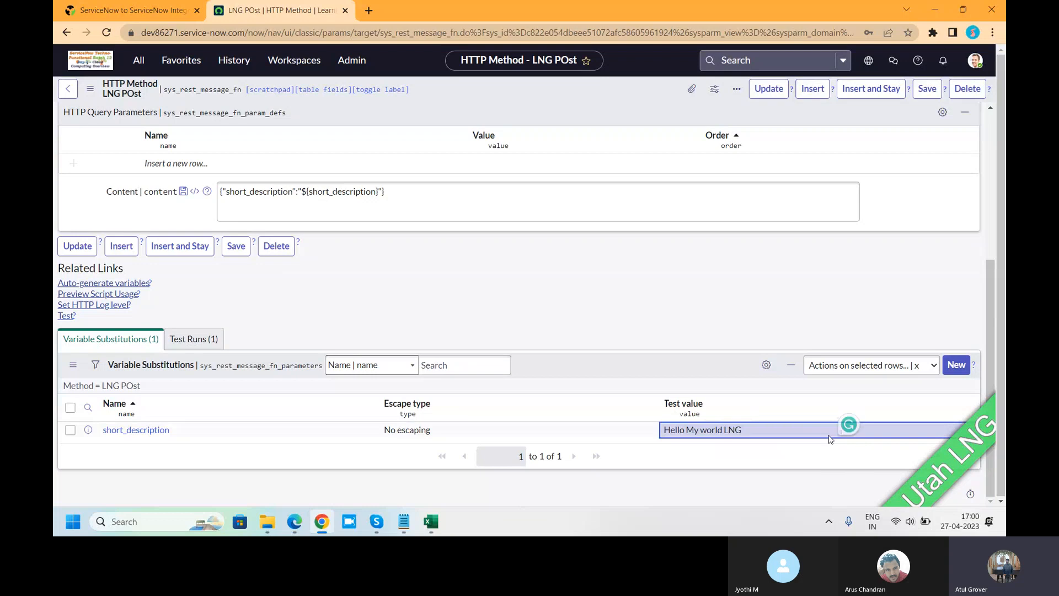
click(64, 317)
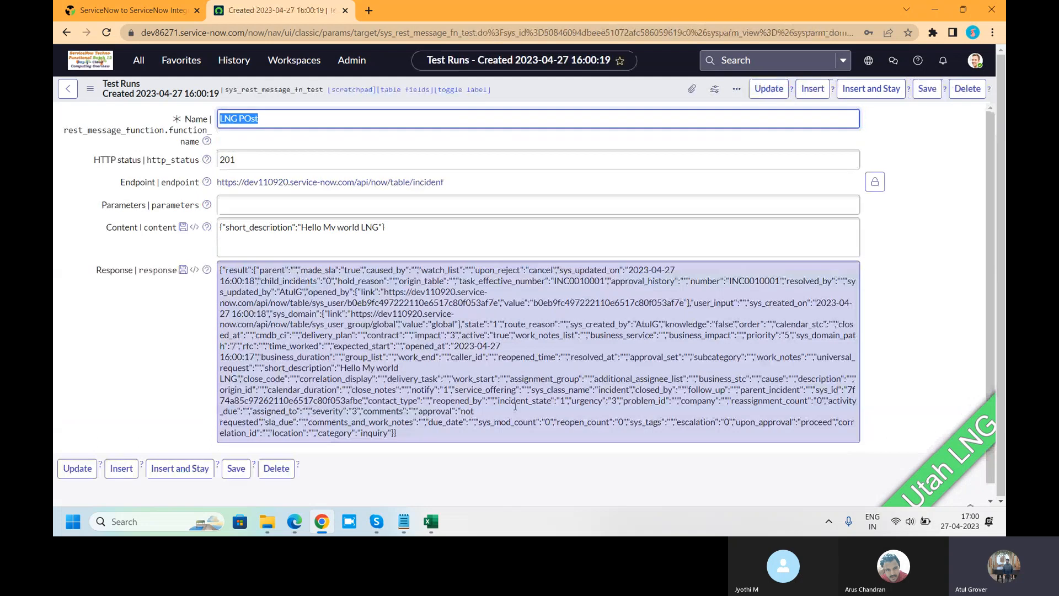
Check the 201 status, then open Incidents in the target instance to find 'Hello My world LNG'.
click(251, 163)
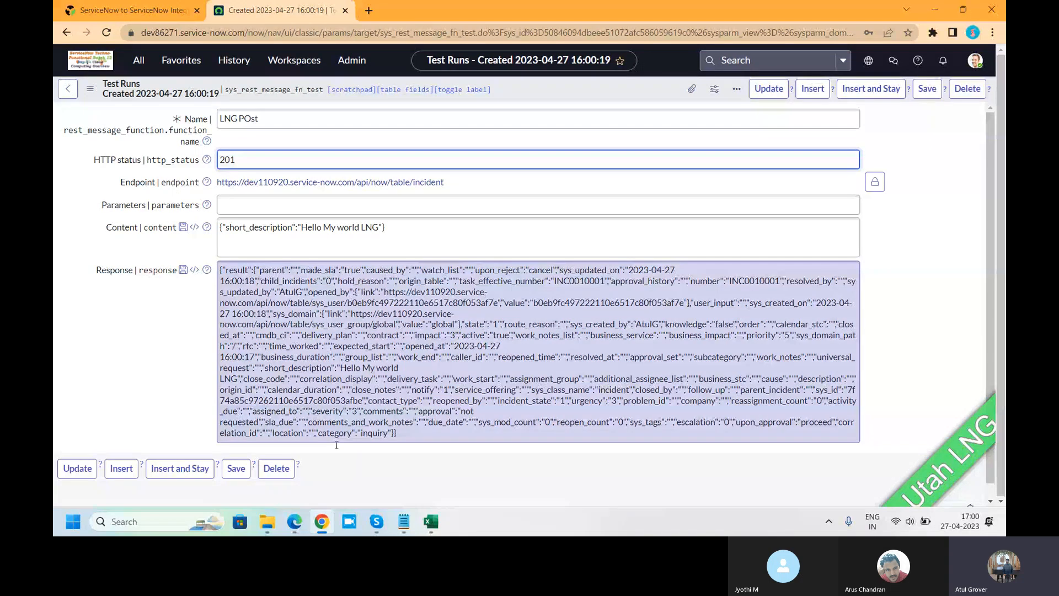
click(295, 522)
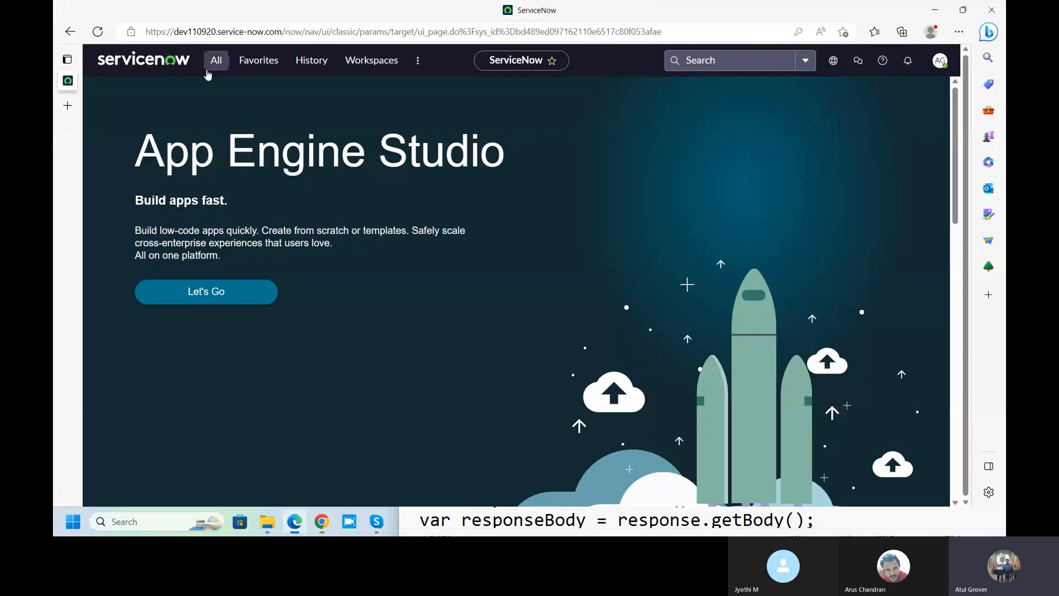
click(216, 60)
text(incide)
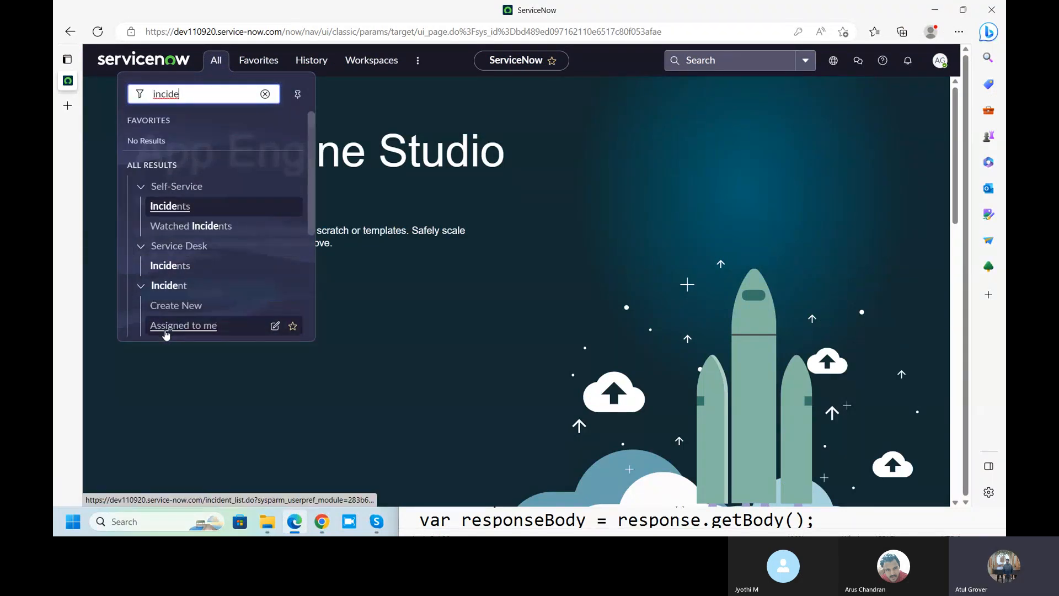
scroll(165, 331, down, 1)
click(163, 313)
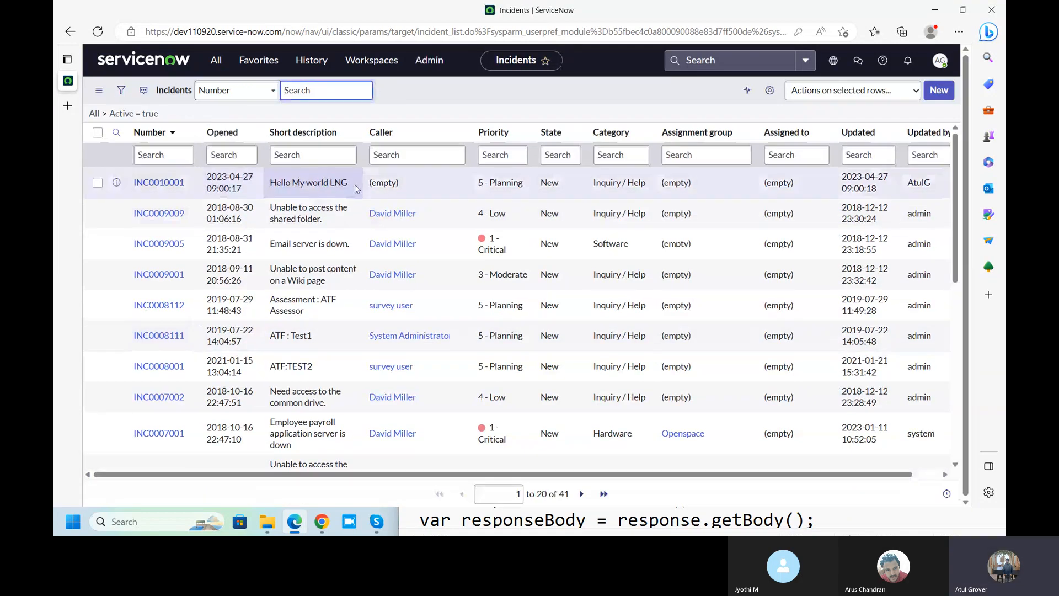
drag(356, 187, 271, 188)
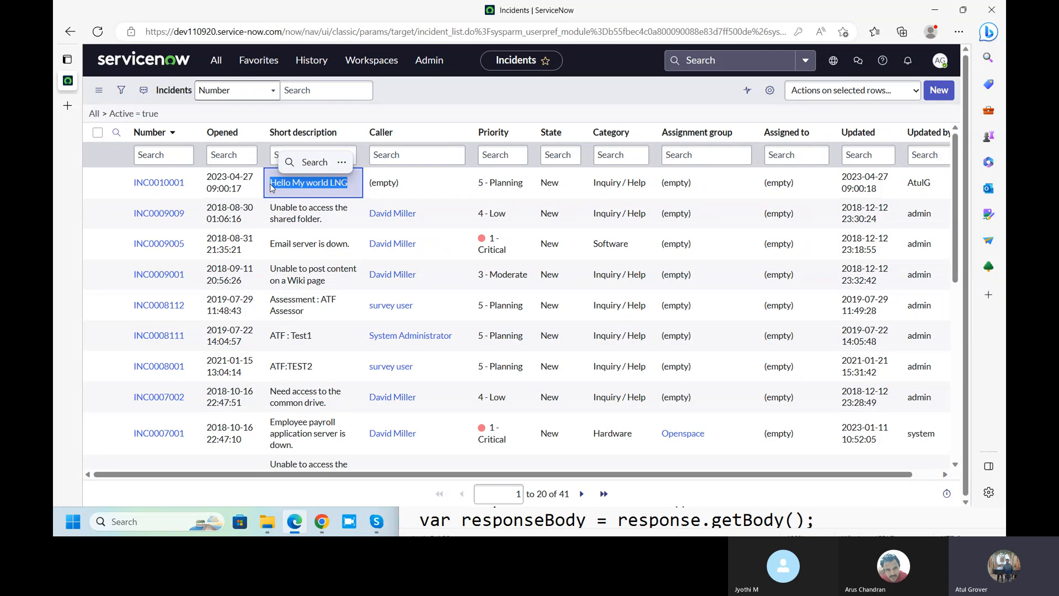
Check both instances' windows, then return to the LNG POst test run showing status 201.
key(alt+Tab)
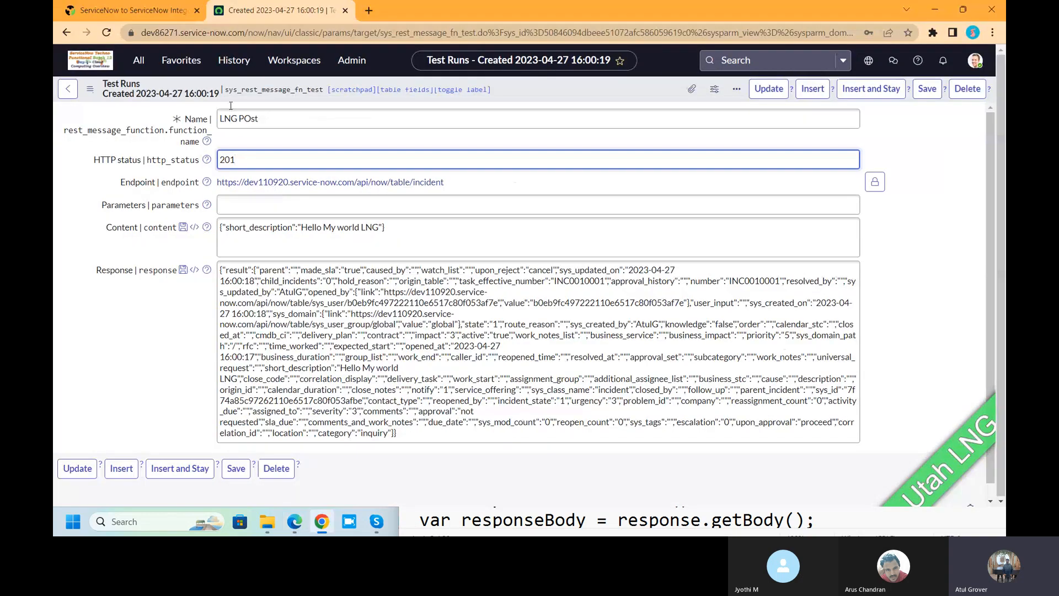
click(148, 64)
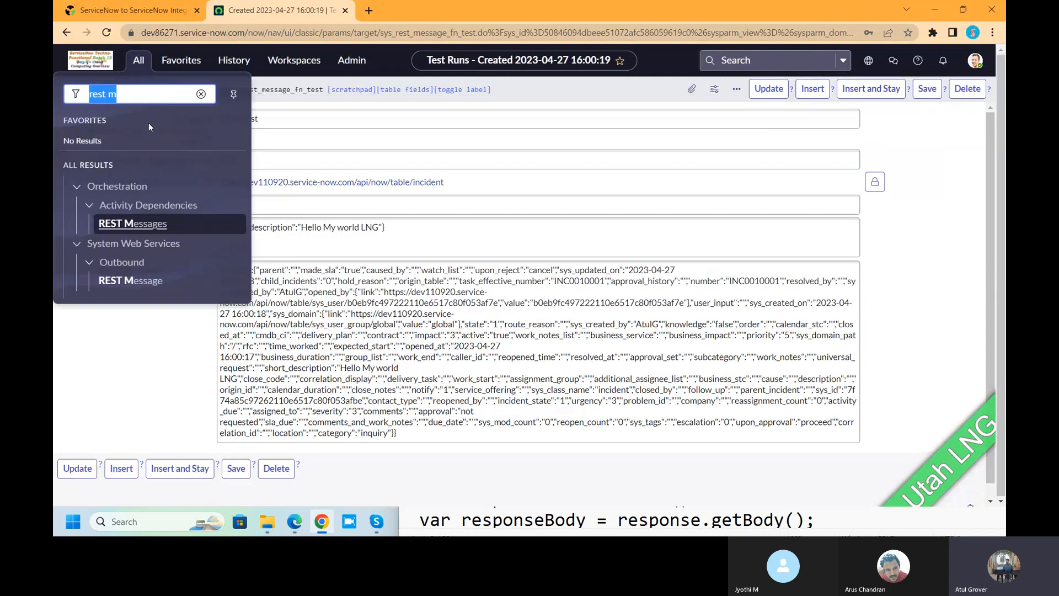
key(alt+Tab)
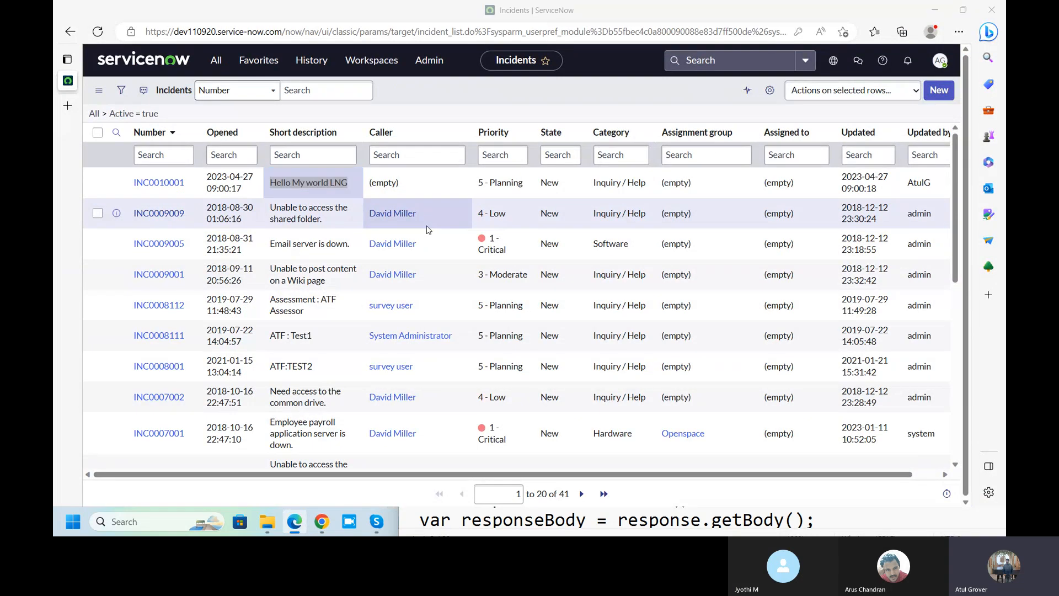
key(alt+Tab)
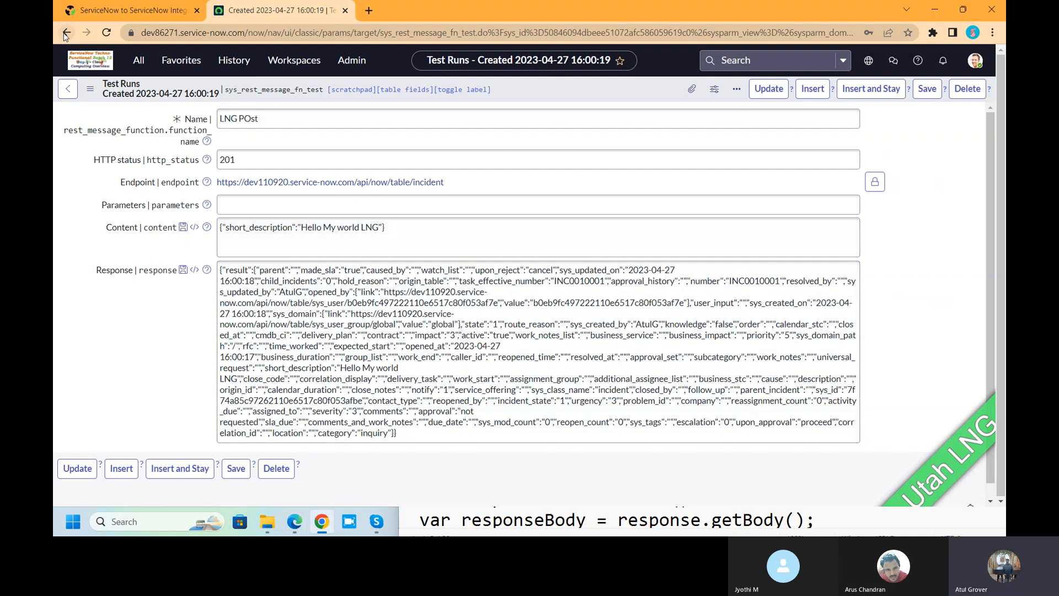
Preview the LNG POst method's script usage and select the whole RESTMessageV2 sample script.
click(66, 92)
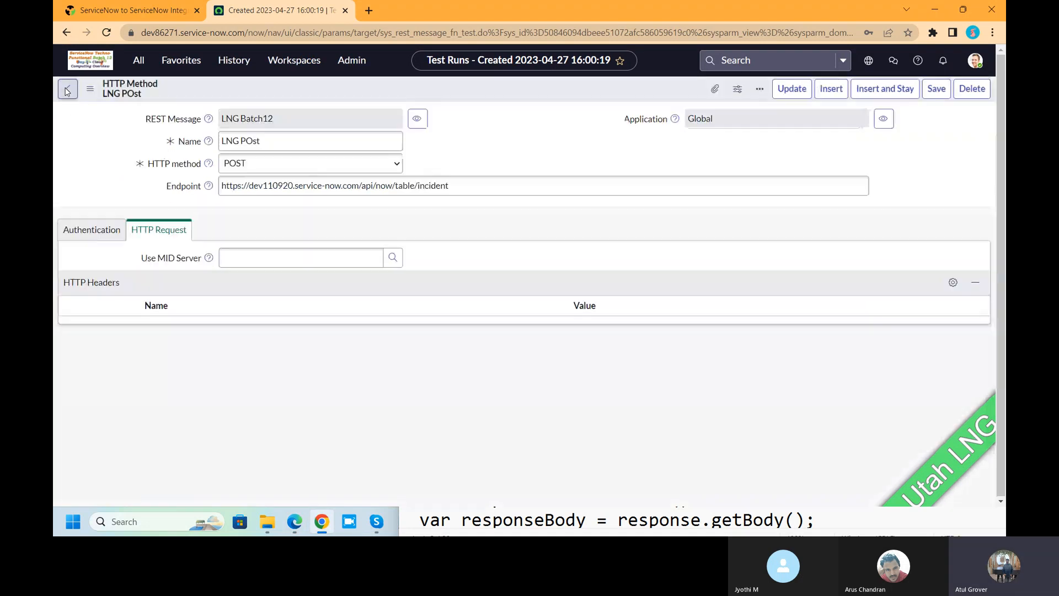
scroll(177, 363, down, 3)
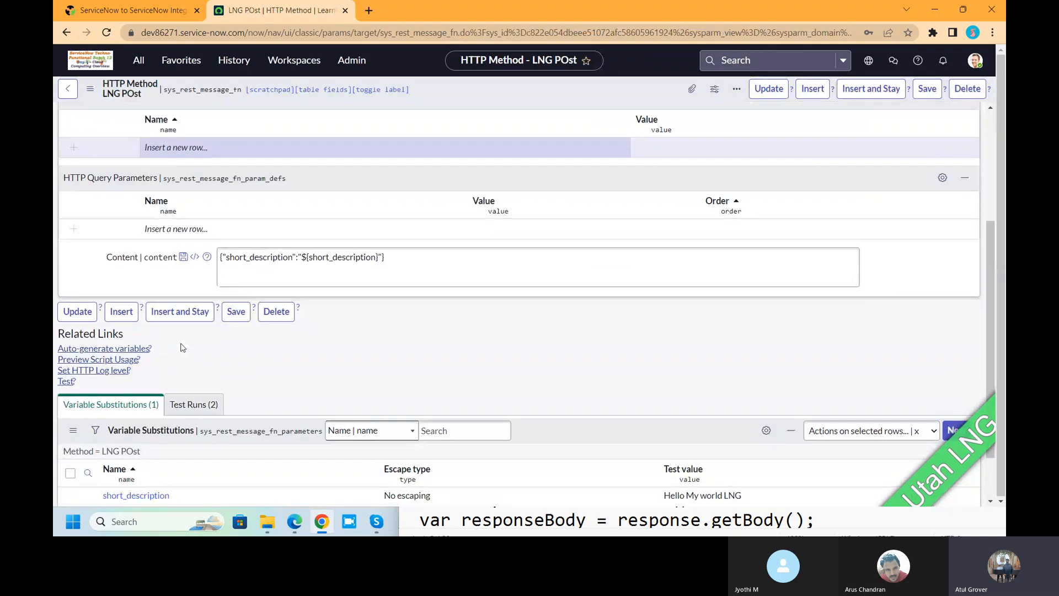
click(94, 360)
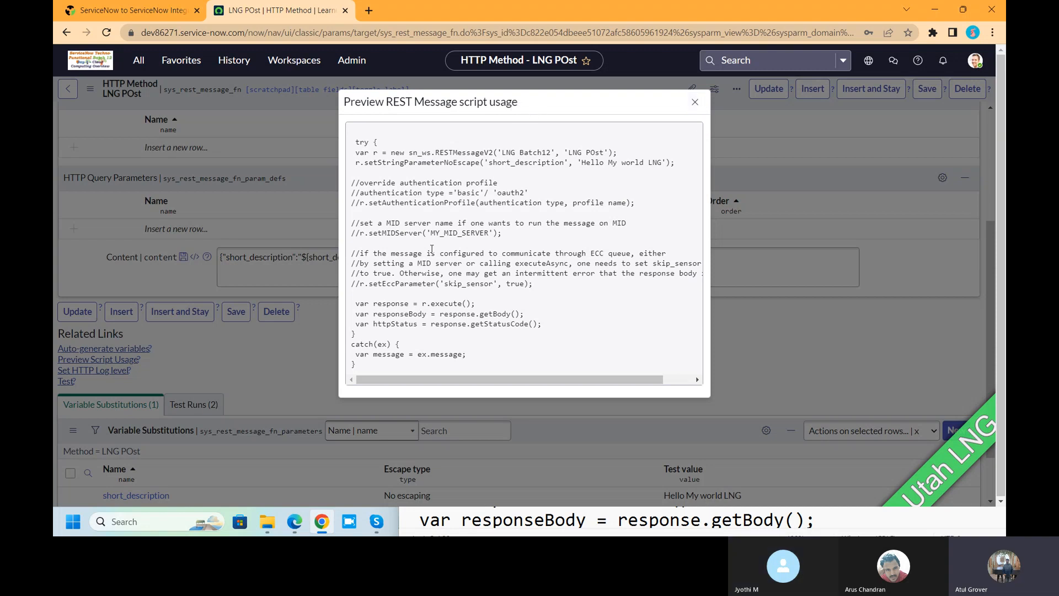
key(ctrl+a)
click(431, 250)
key(ctrl+a)
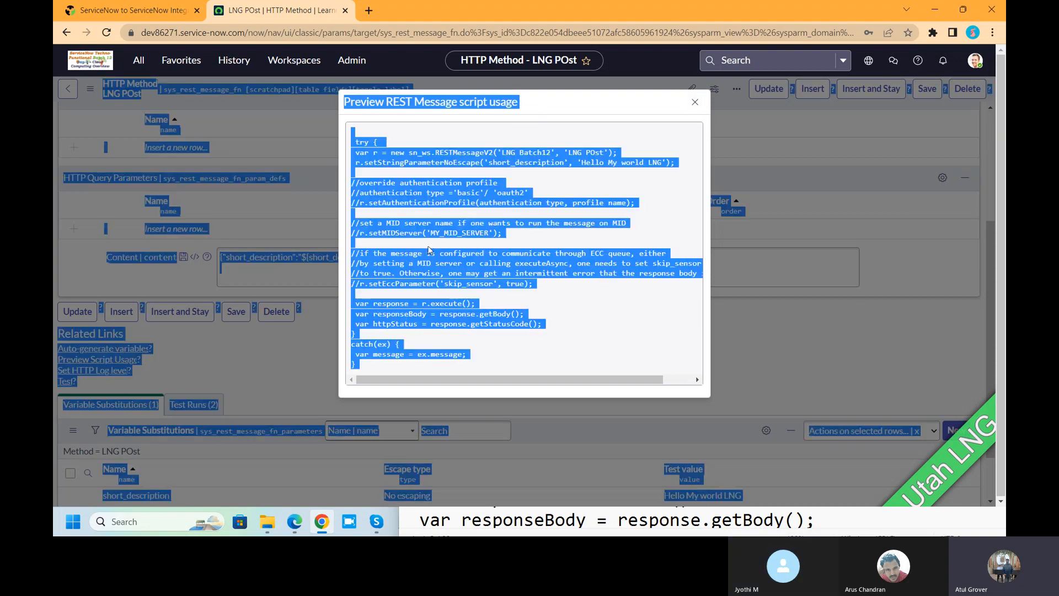
click(429, 250)
drag(353, 133, 431, 378)
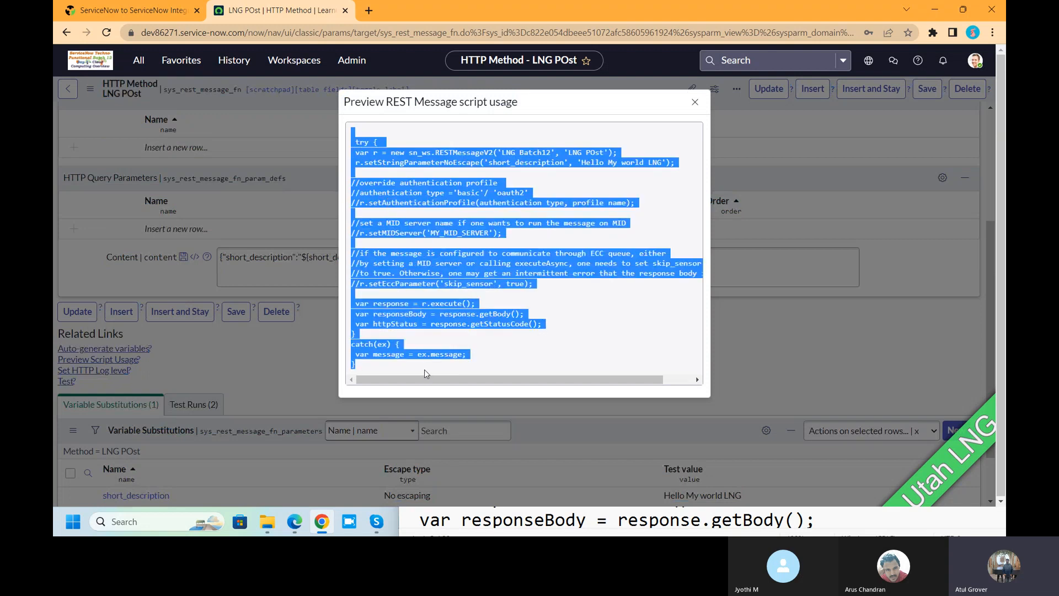
Close the preview, filter the navigator for 'business R', open Business Rules, and click New.
click(695, 102)
click(139, 62)
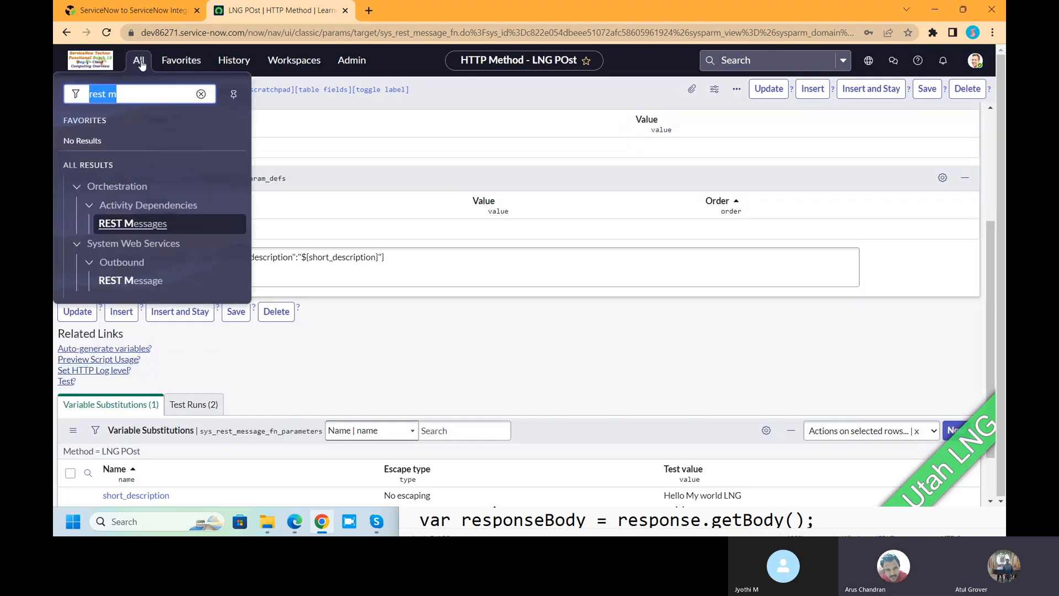
text(buisne)
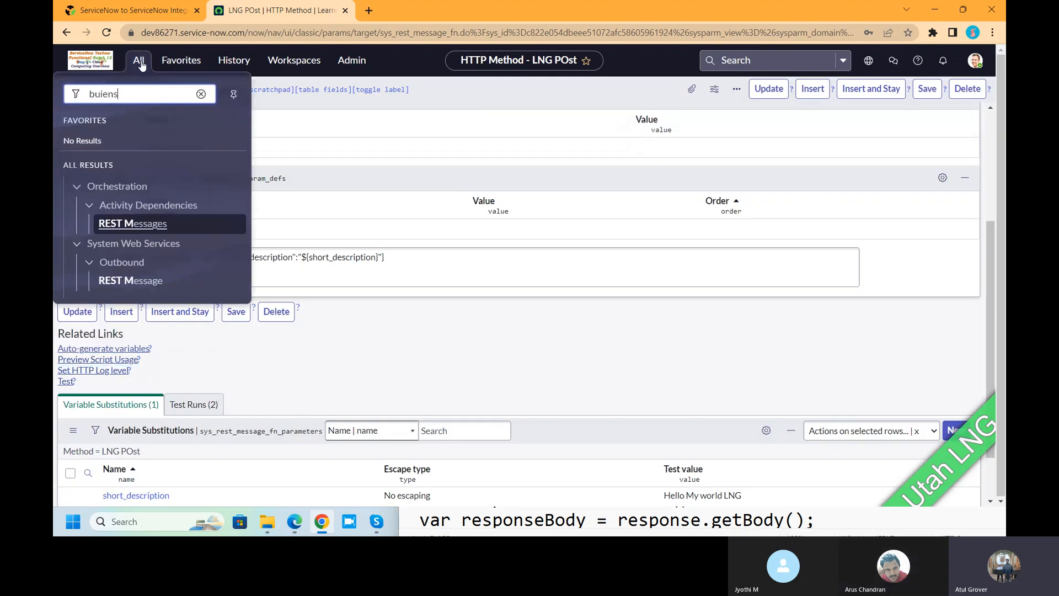
key(BackSpace)
key(BackSpace)
key(BackSpace)
key(BackSpace)
text(siness)
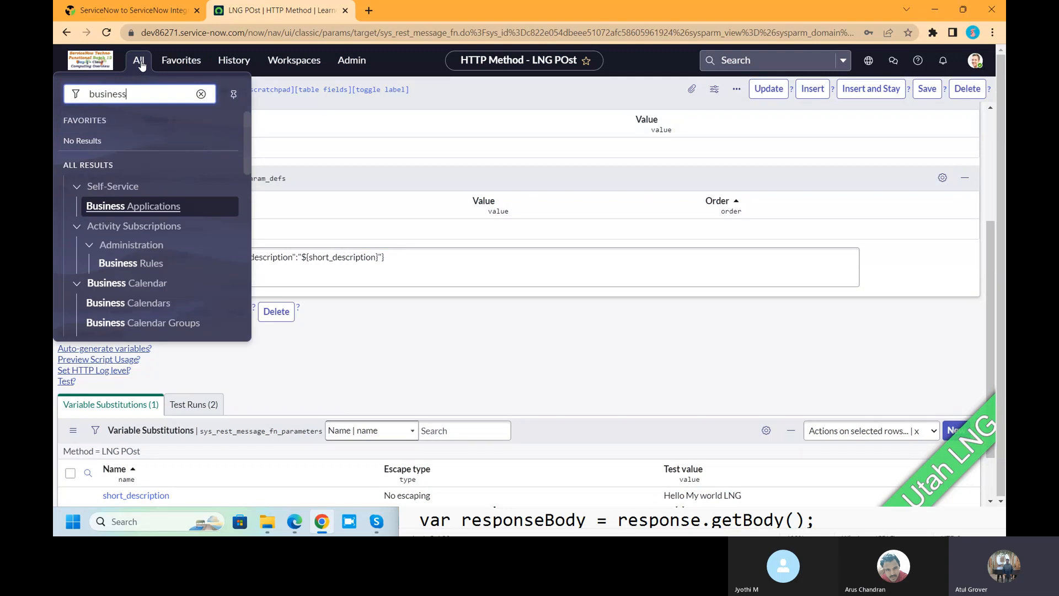
text( R)
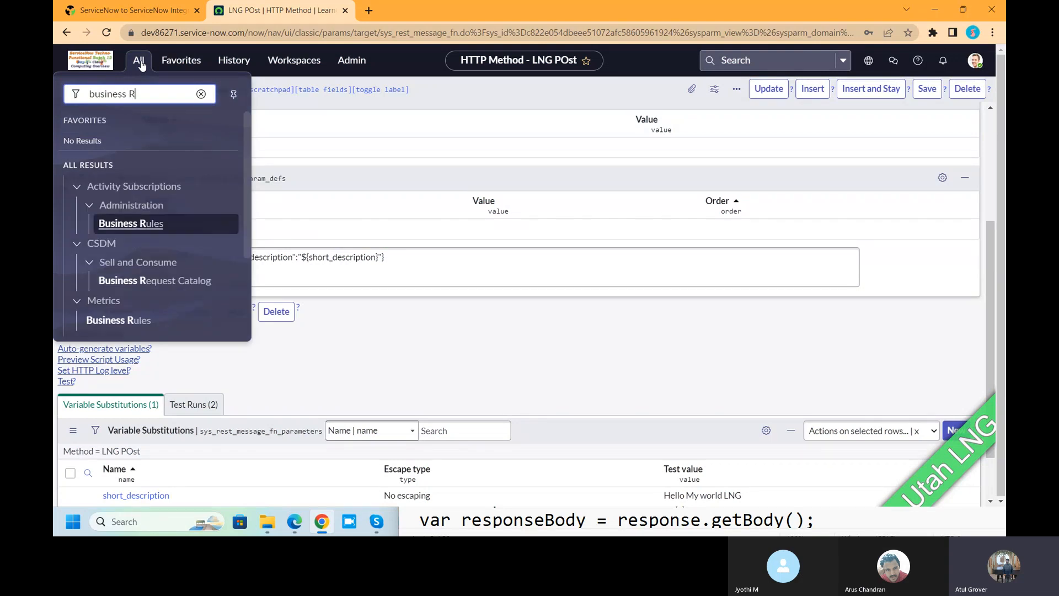
scroll(119, 270, down, 2)
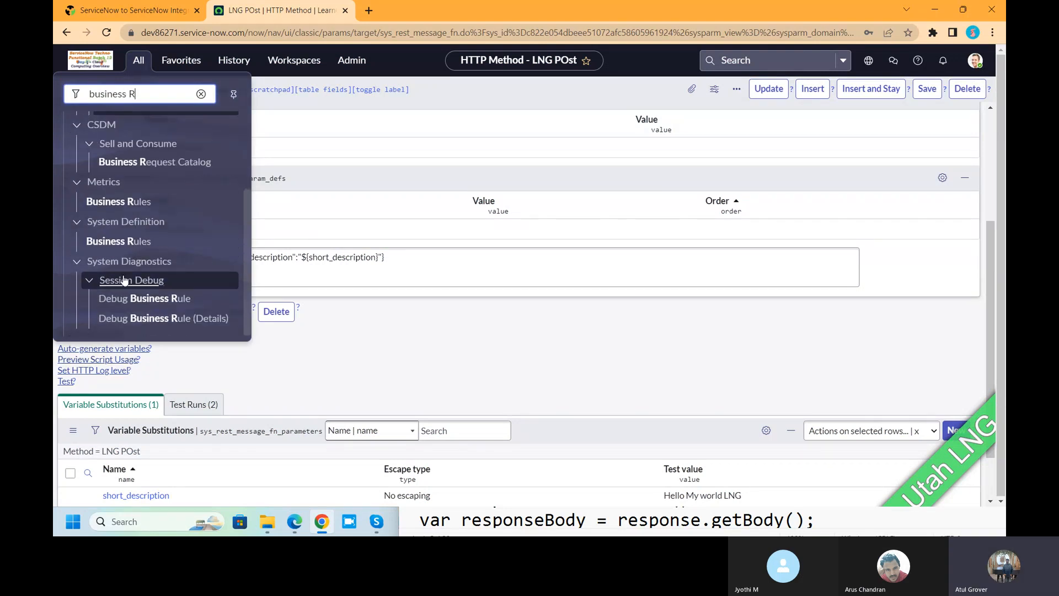
click(119, 241)
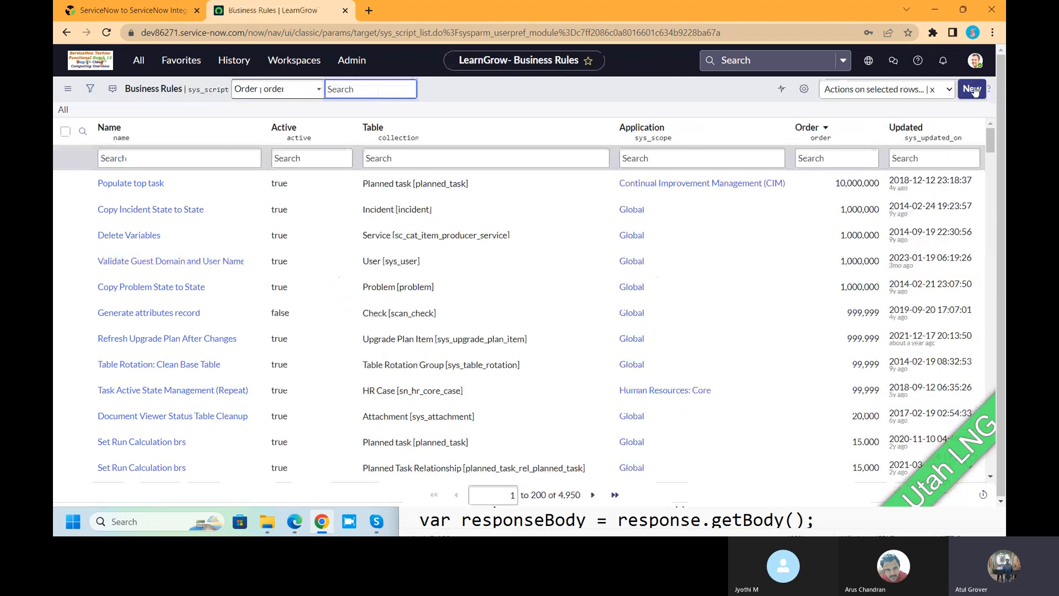
click(972, 89)
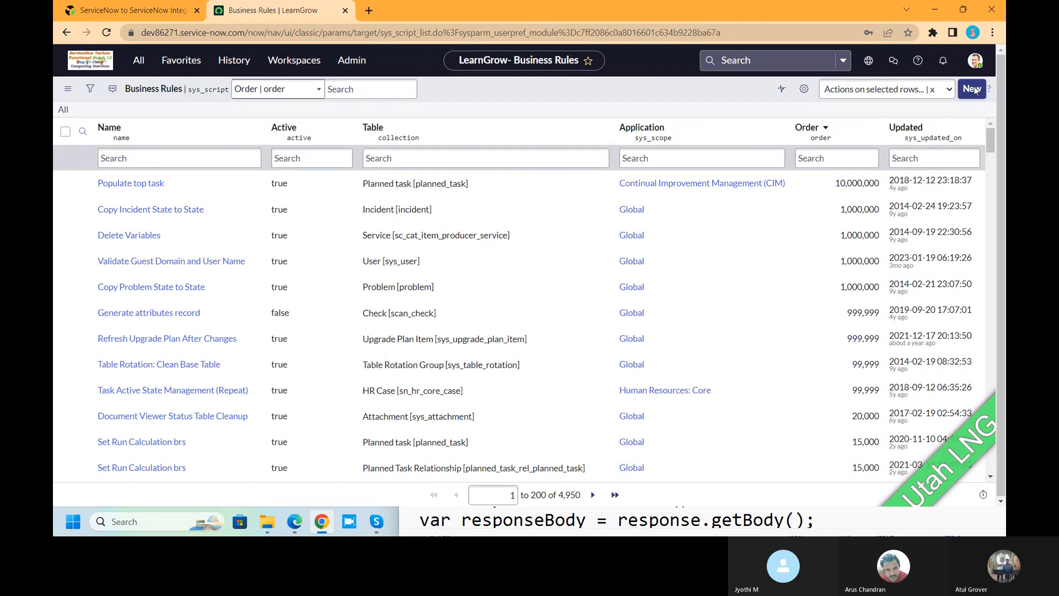
click(972, 89)
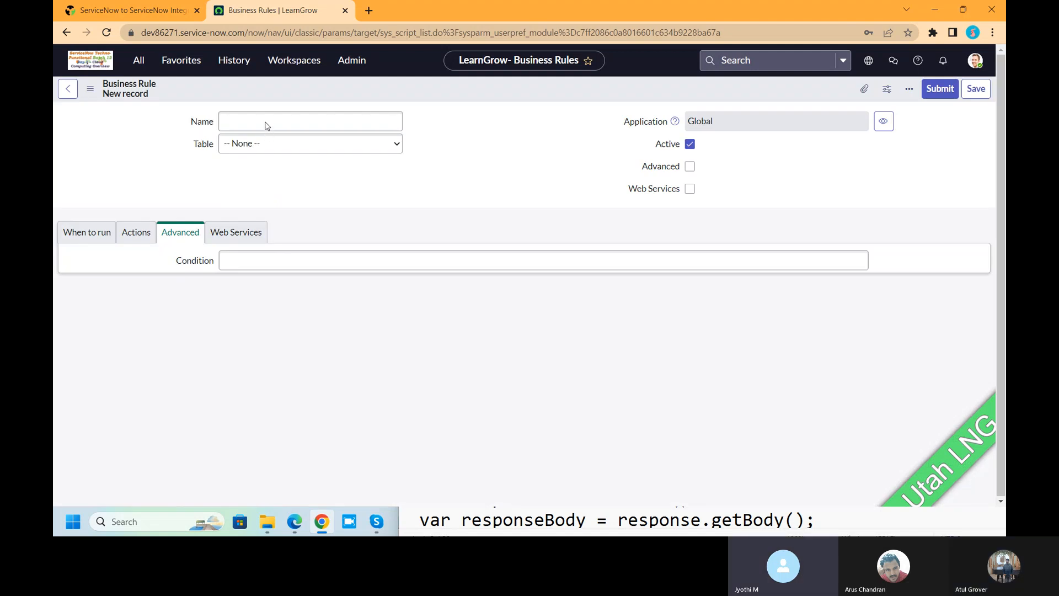
Name the rule 'LNG Batch12 BR' and set its table to Incident.
click(255, 122)
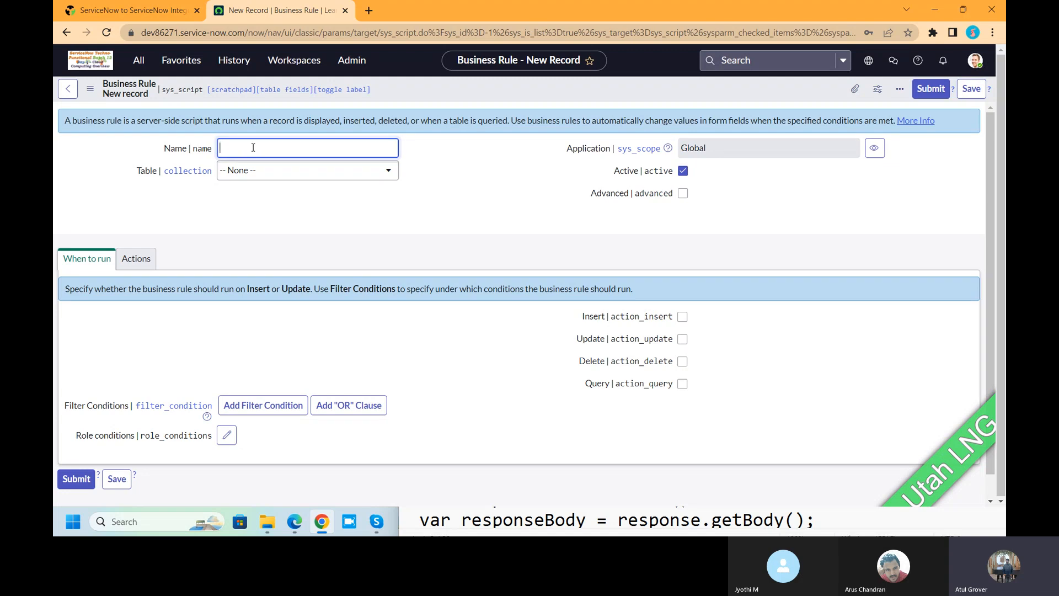
text(LNG Batch12 BR)
click(275, 175)
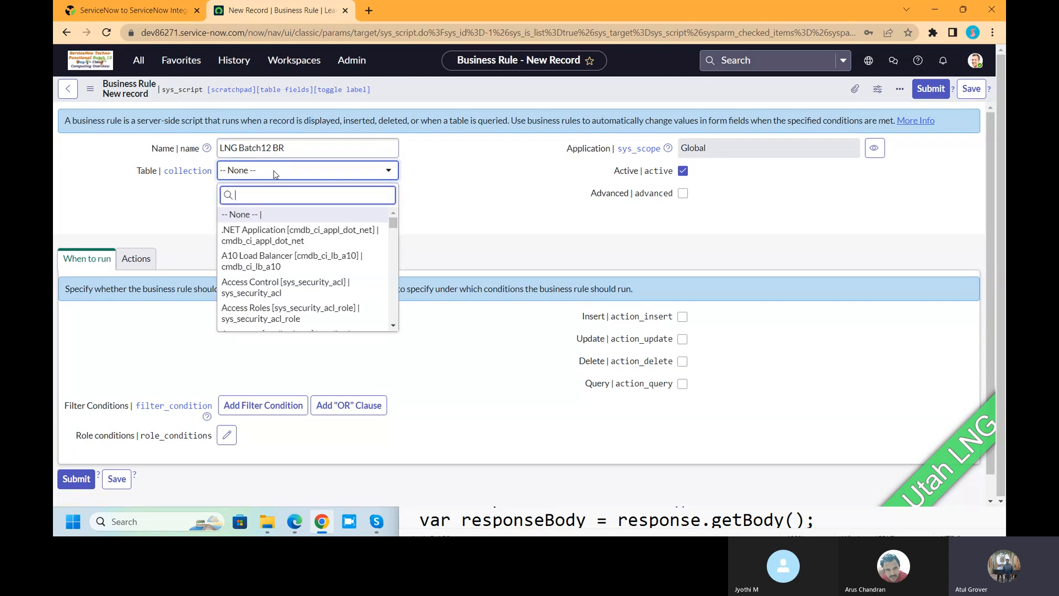
text(incident)
click(274, 215)
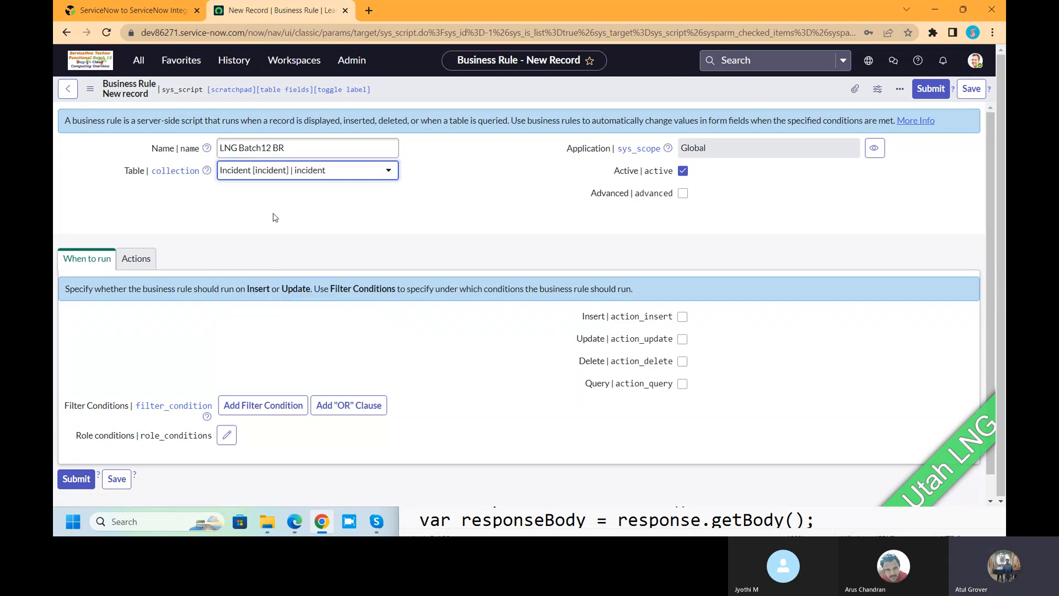
Make it run after Insert with Advanced enabled, and select the script's placeholder comment.
click(682, 317)
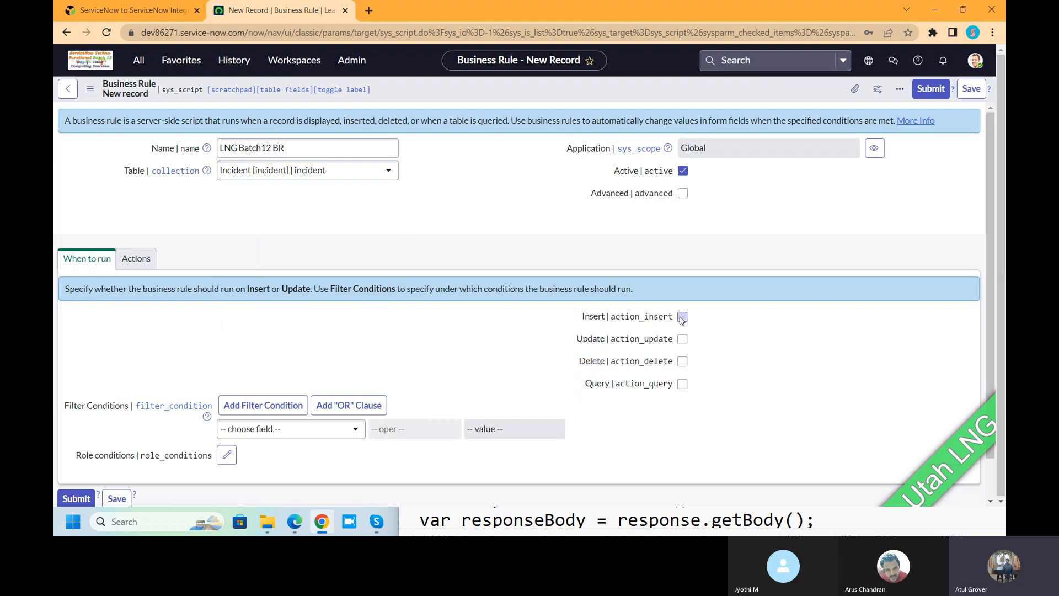
click(683, 193)
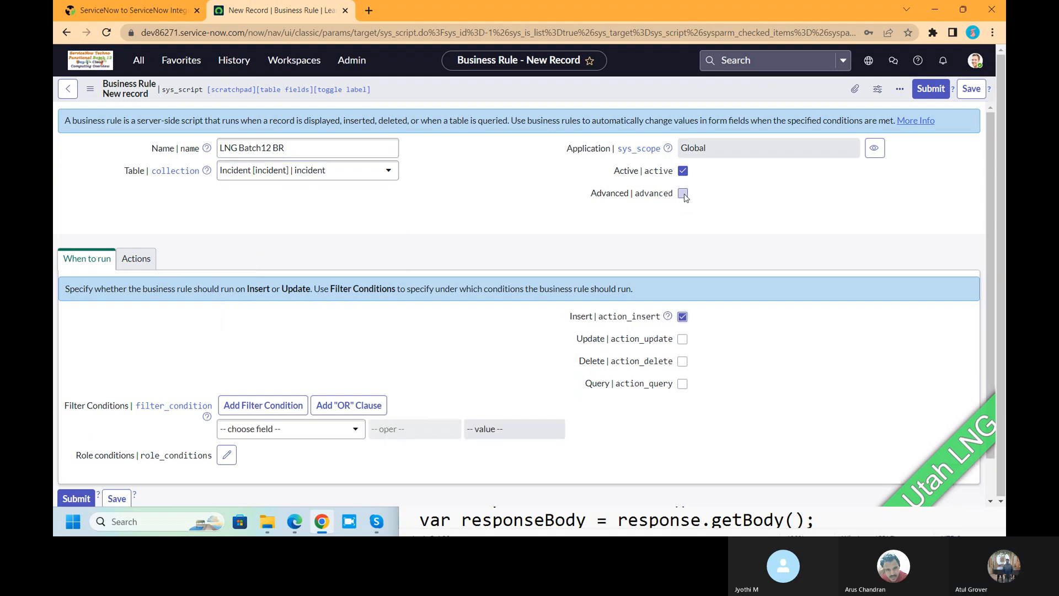
click(309, 317)
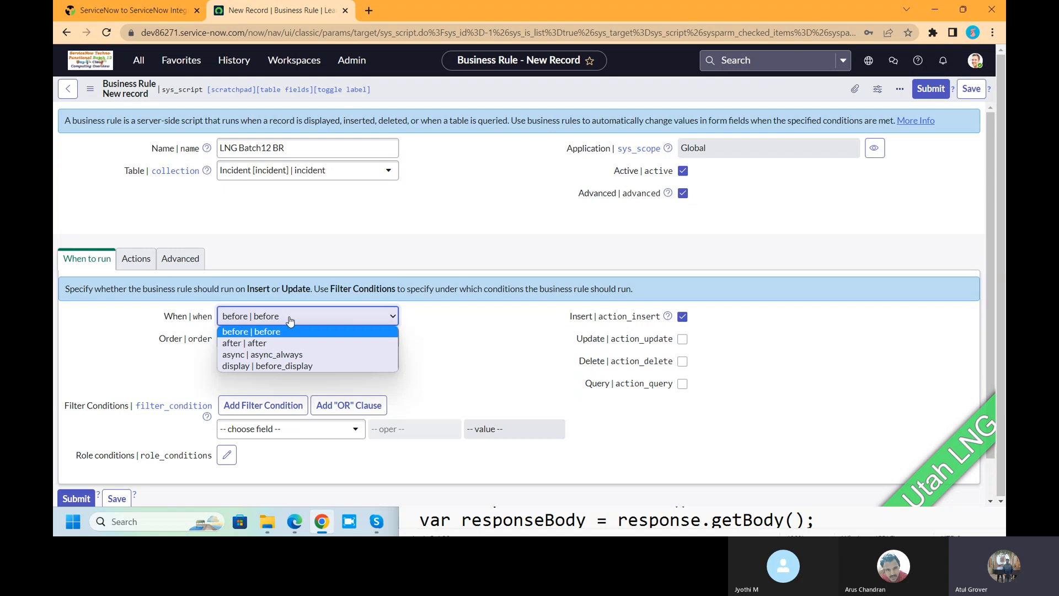
click(254, 343)
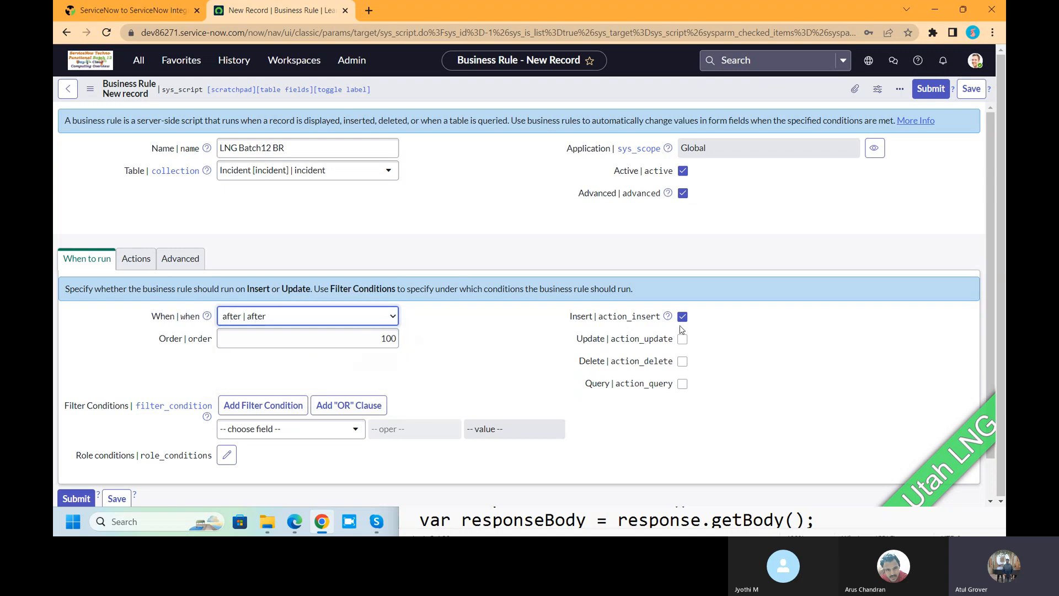
click(181, 259)
drag(386, 349, 286, 351)
Paste the sample REST script and delete the hard-coded 'Hello My world LNG' value on line 6.
key(ctrl+v)
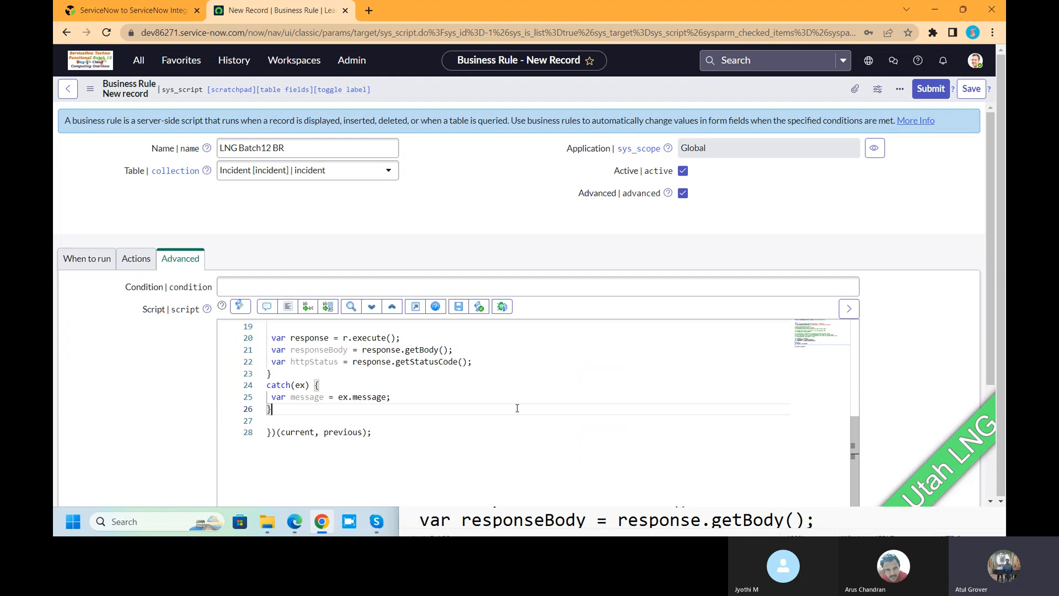
scroll(517, 408, up, 3)
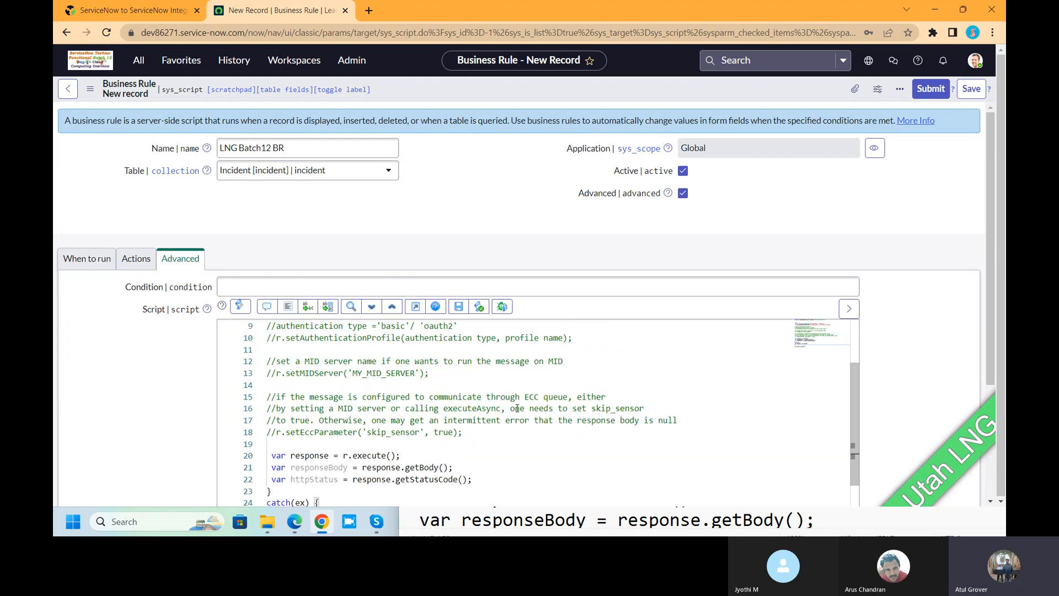
scroll(517, 408, up, 3)
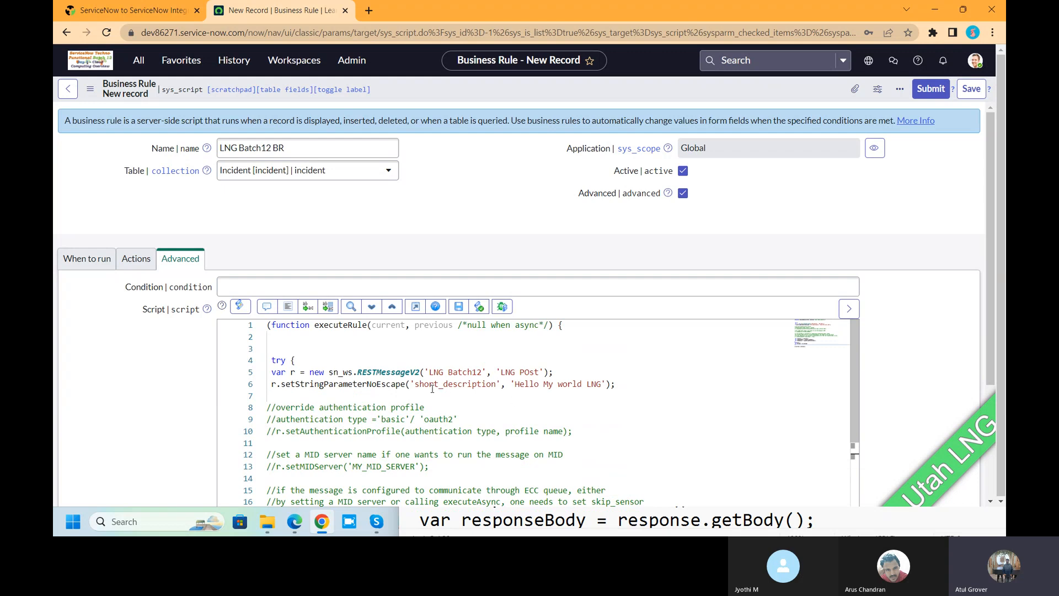
drag(415, 384, 607, 384)
click(515, 385)
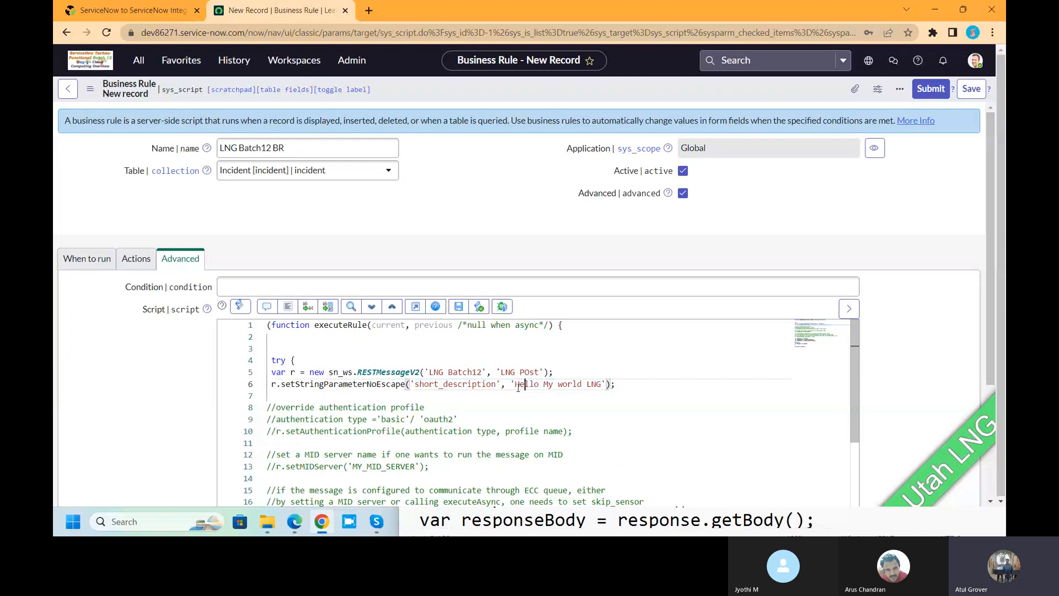
drag(515, 385, 602, 384)
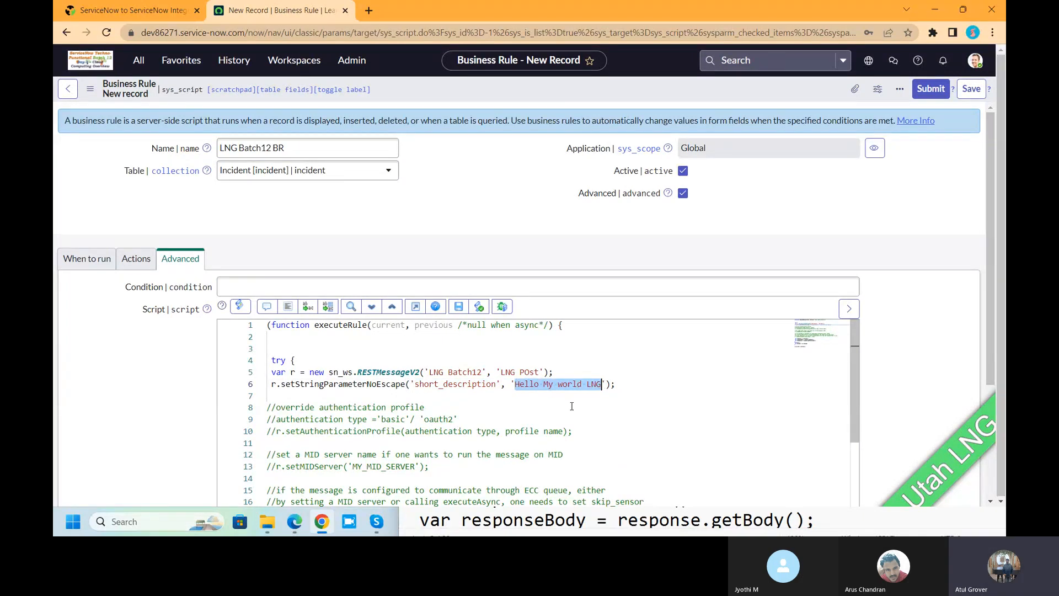
key(BackSpace)
key(BackSpace)
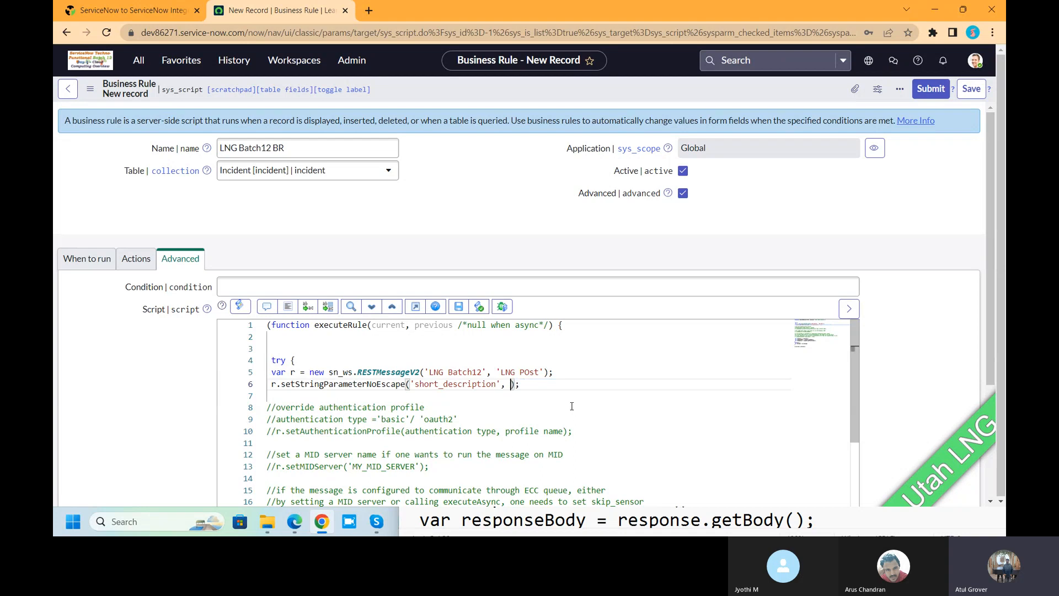
Type current.shortdescription as the argument, checking the Notepad reference script.
text(c)
text(urrent)
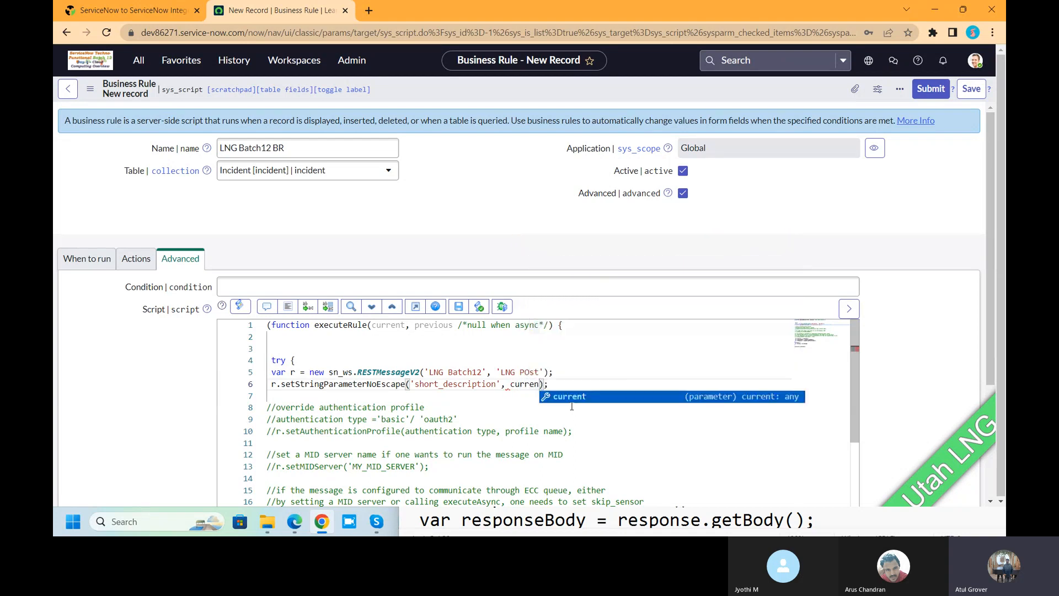
text(.)
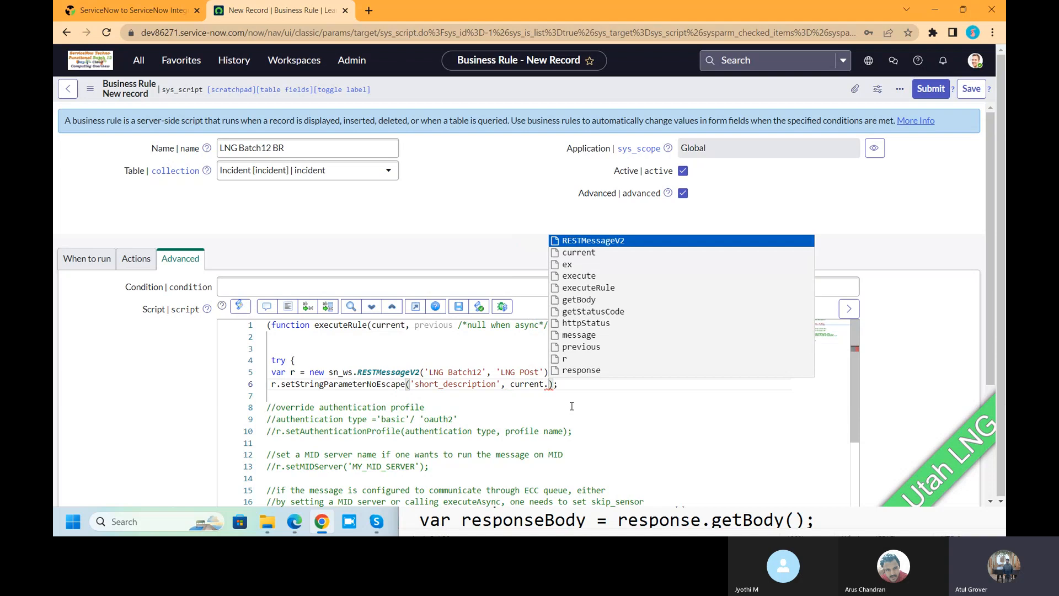
key(Escape)
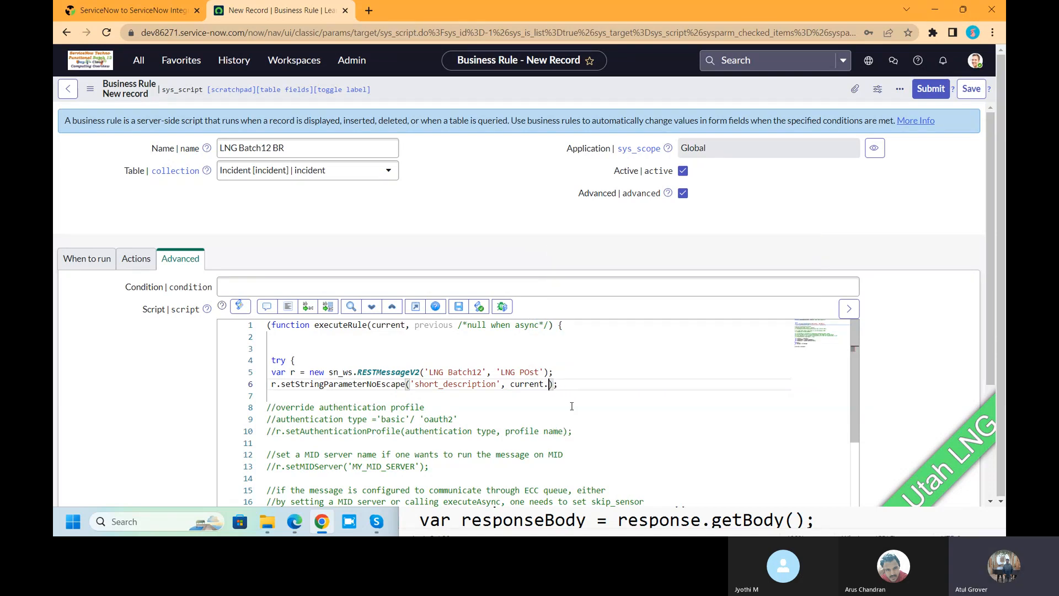
text(s)
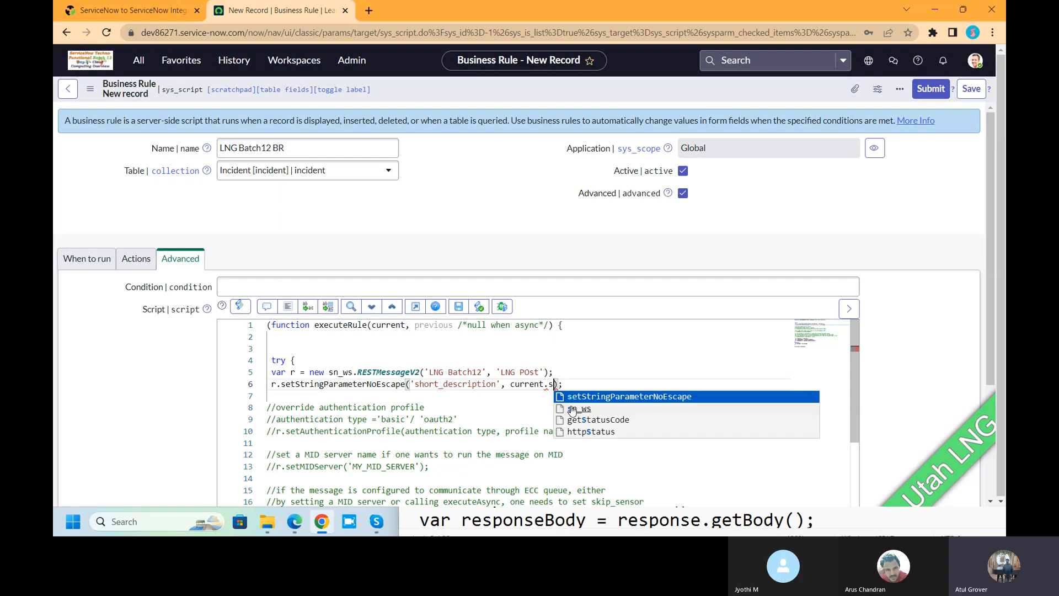
click(462, 525)
key(alt+Tab)
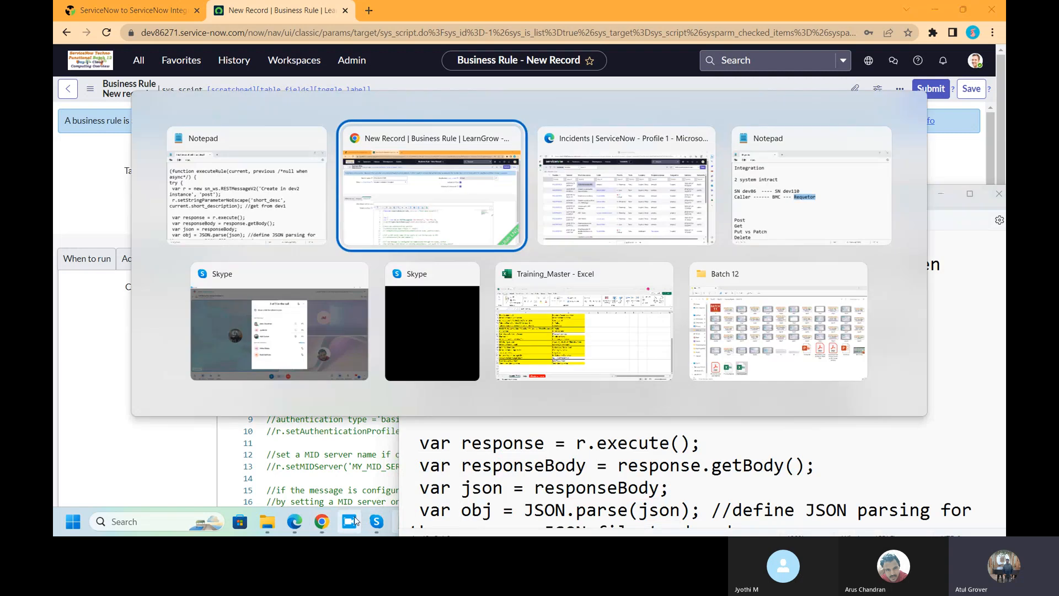
key(alt+Tab)
key(alt+Tab)
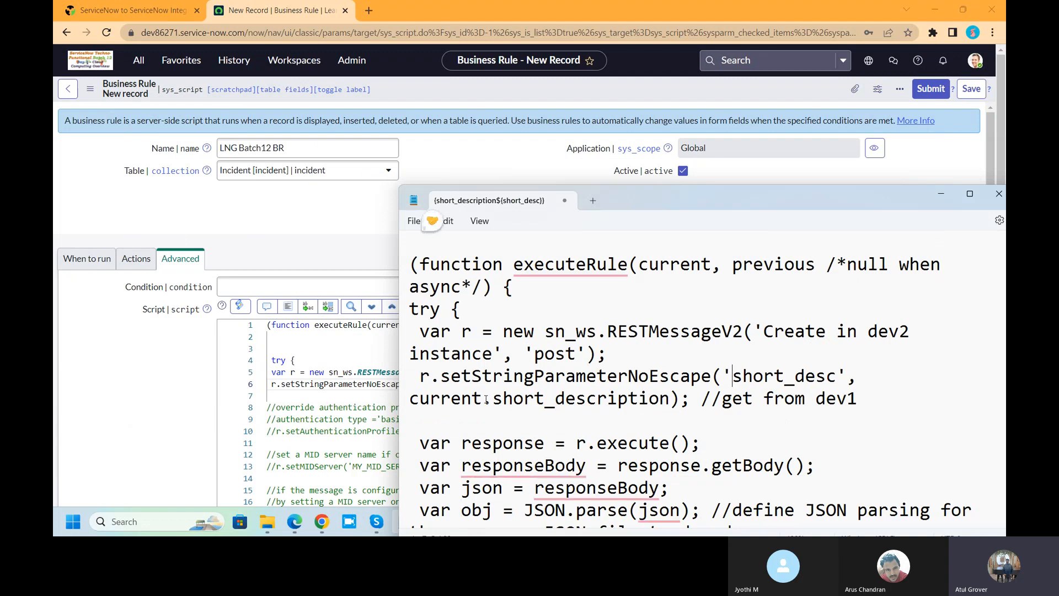
key(alt+Tab)
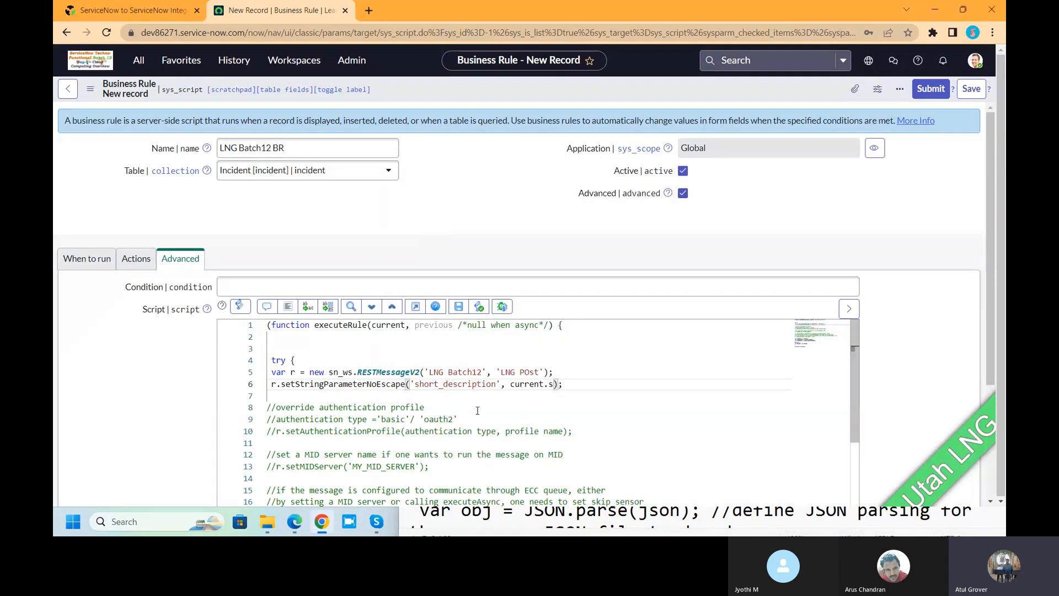
text(hortdescr)
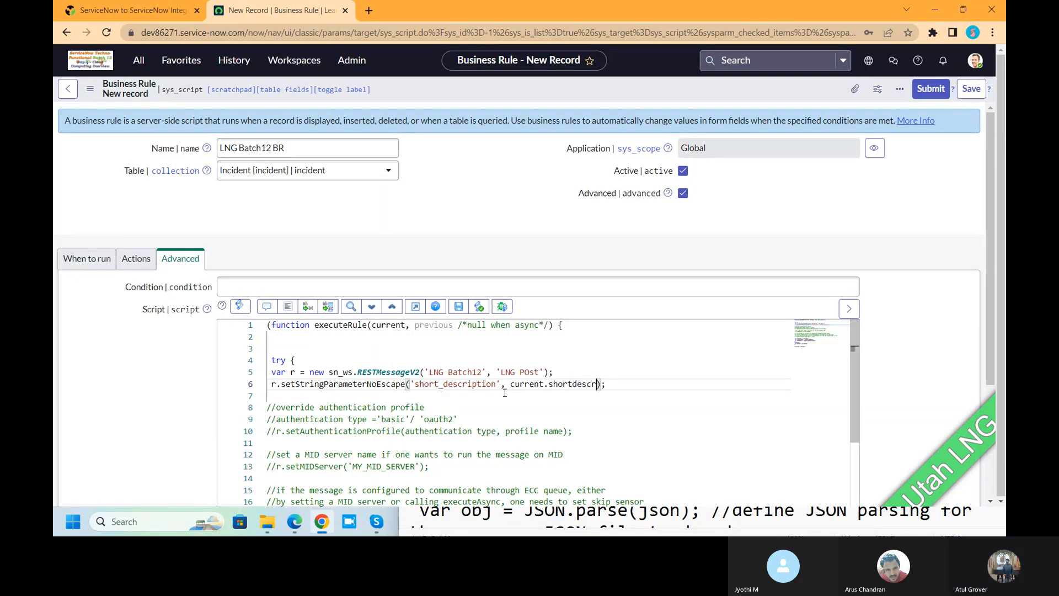
text(iption)
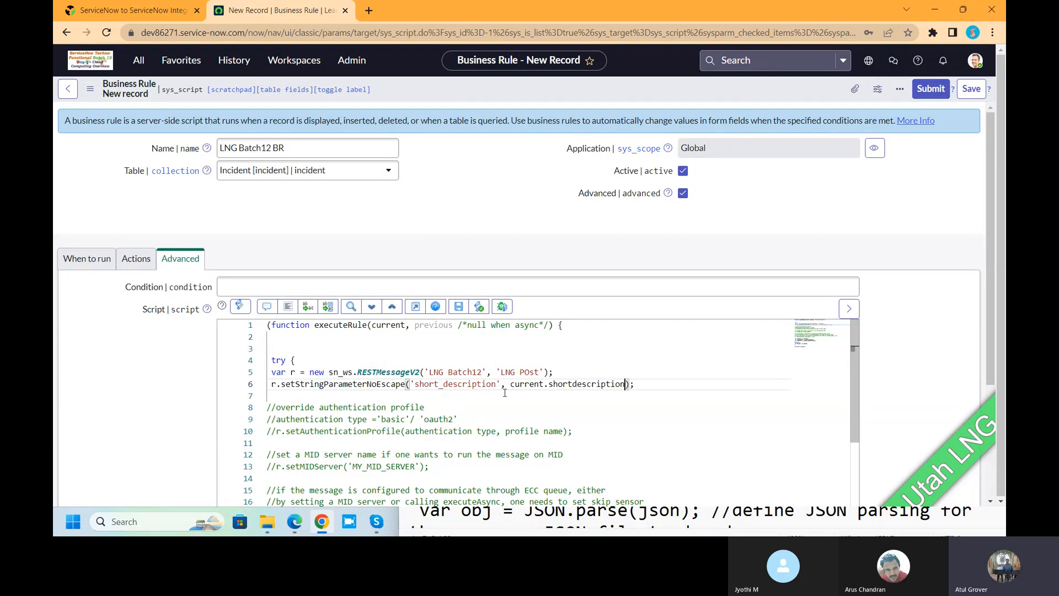
key(alt+Tab)
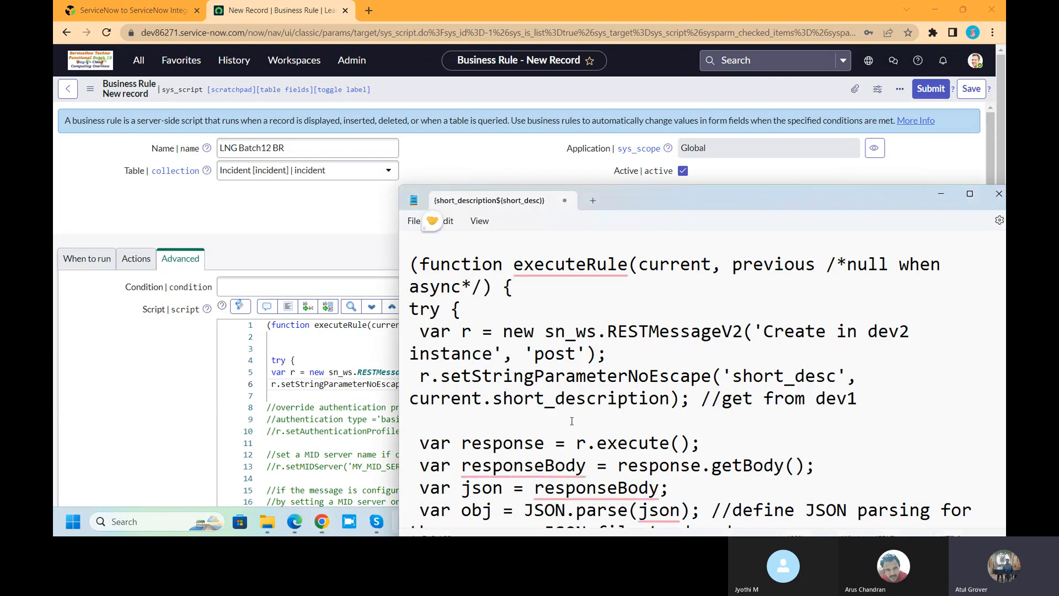
key(alt+Tab)
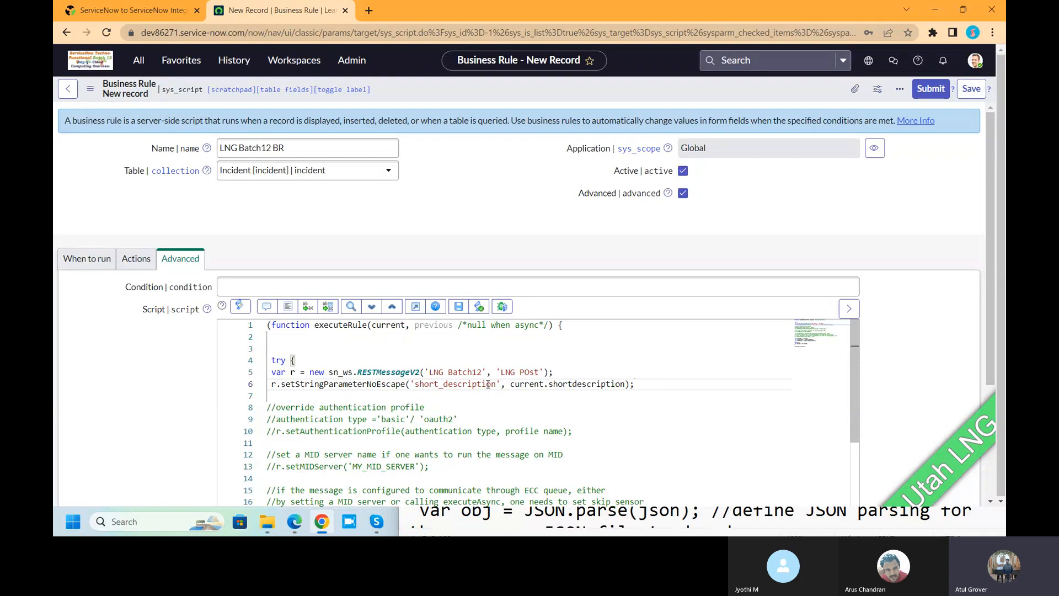
Correct the argument to current.short_description and review the REST message names on line 5.
drag(510, 383, 630, 384)
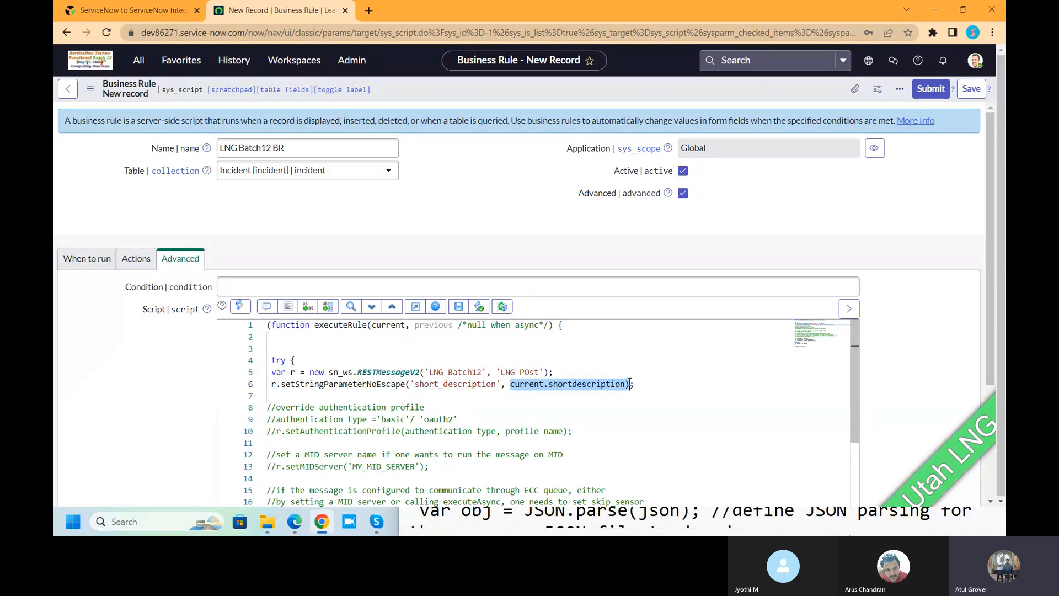
click(575, 383)
text(_)
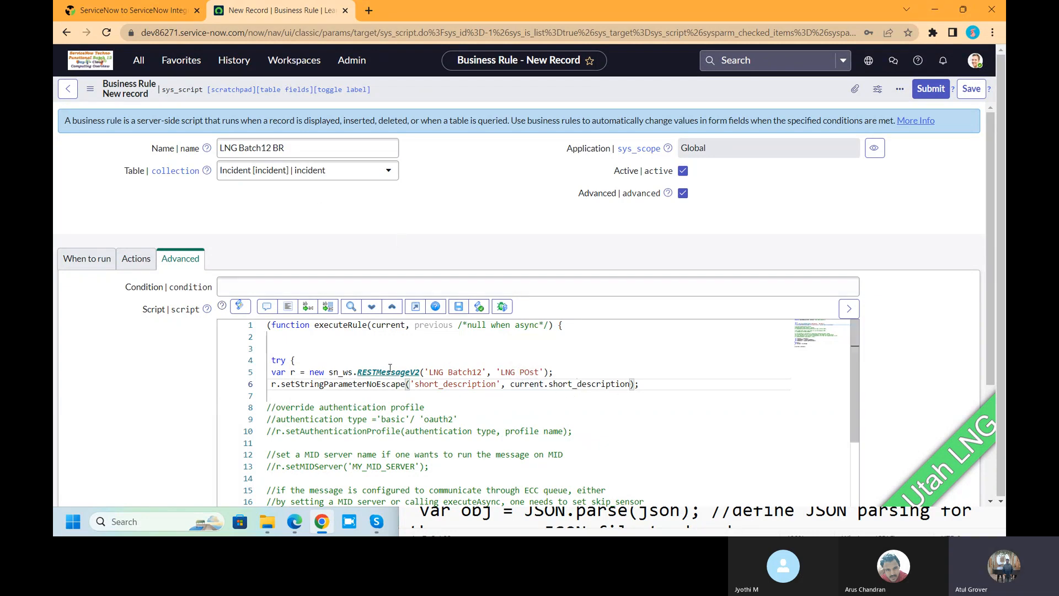
scroll(390, 368, down, 3)
scroll(359, 386, up, 3)
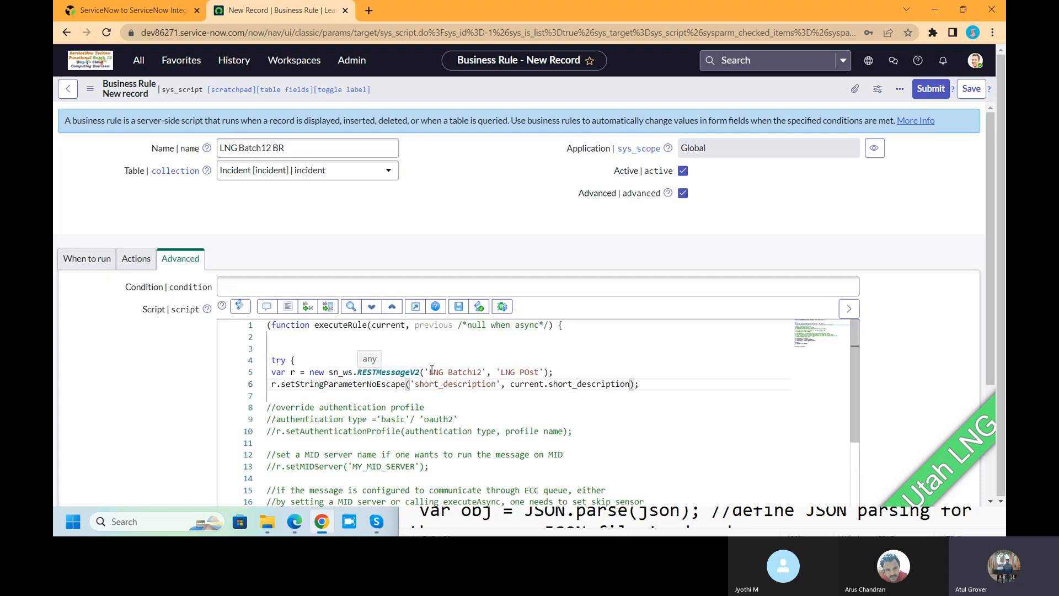
drag(432, 370, 535, 370)
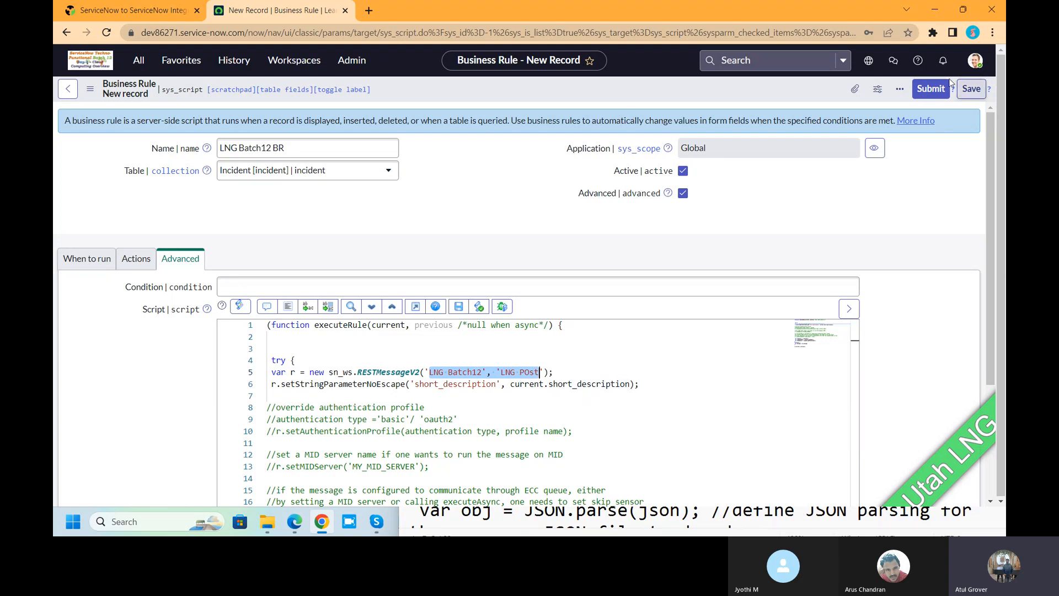
Submit the LNG Batch12 BR rule and open a new incident form.
click(930, 89)
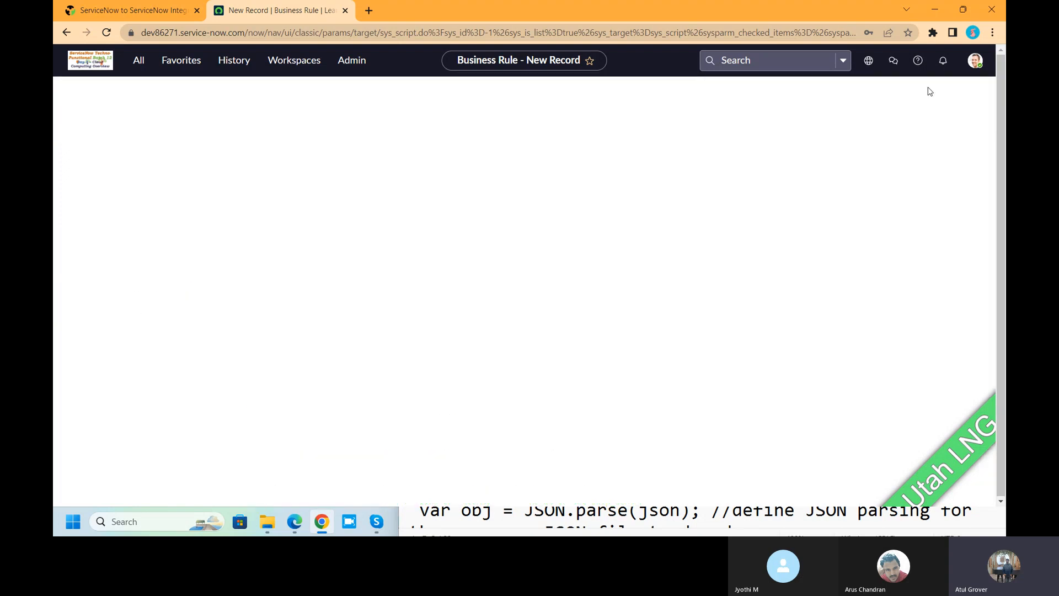
click(139, 59)
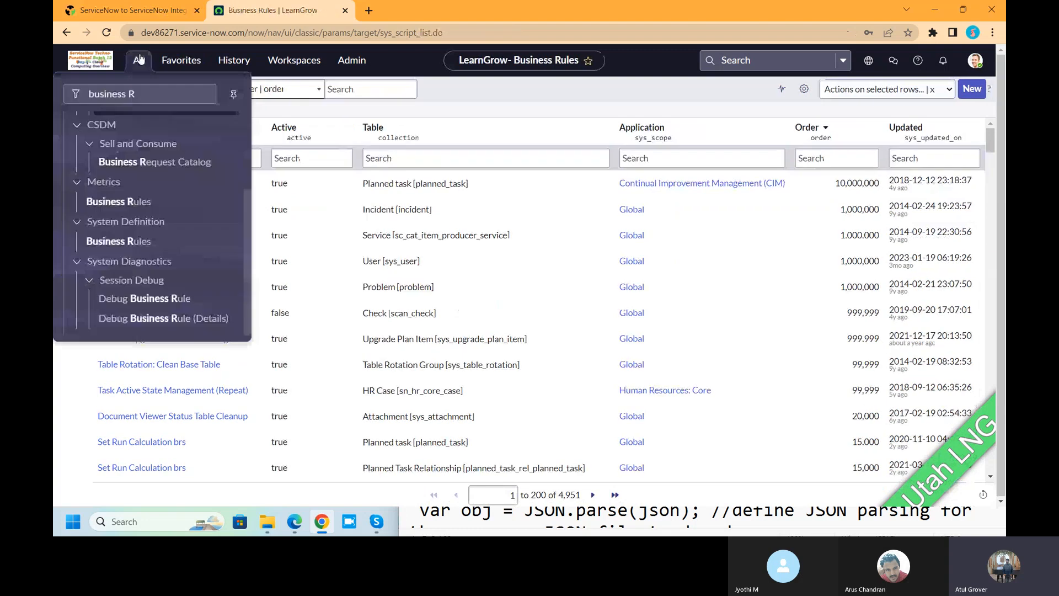
text(incidne)
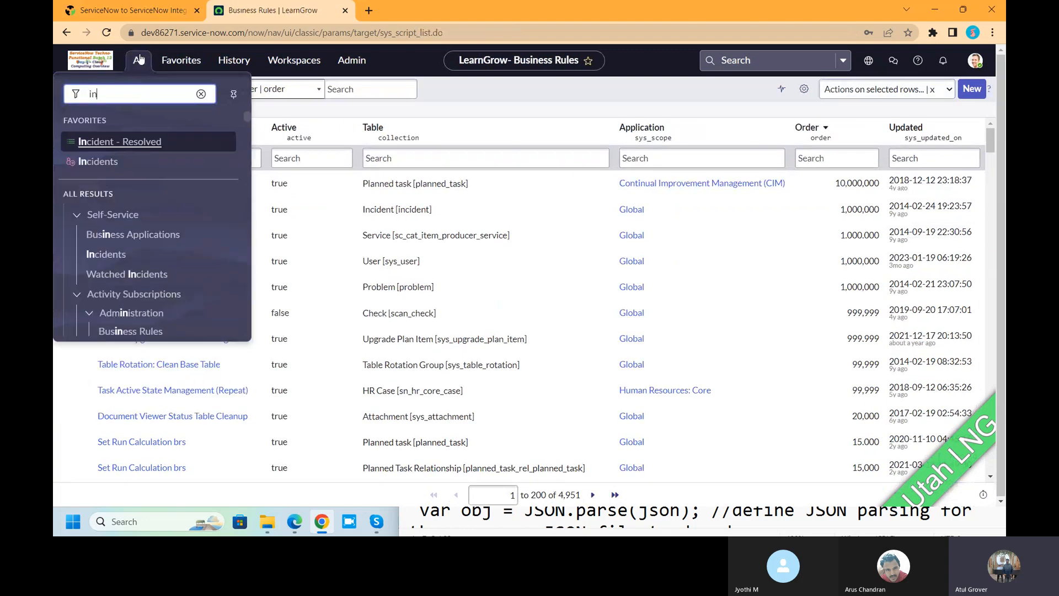
key(BackSpace)
key(BackSpace)
text(ent)
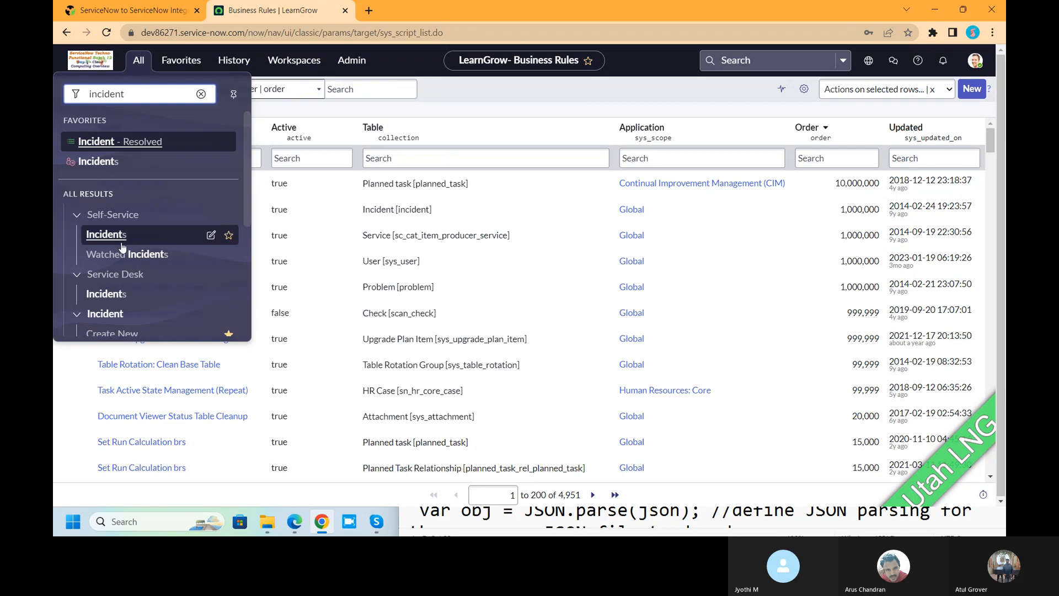
scroll(122, 246, down, 1)
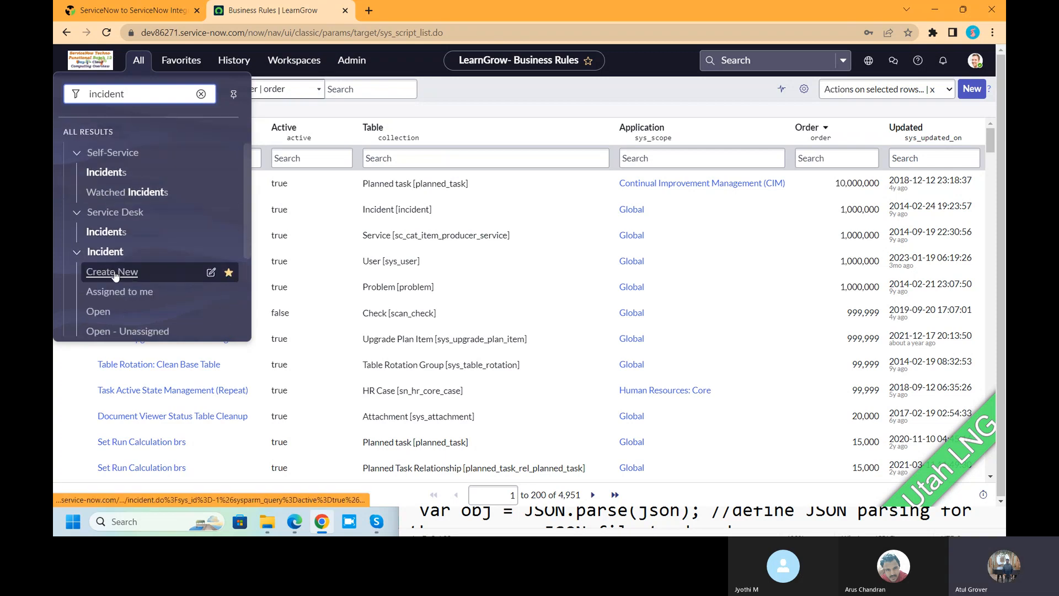
click(115, 273)
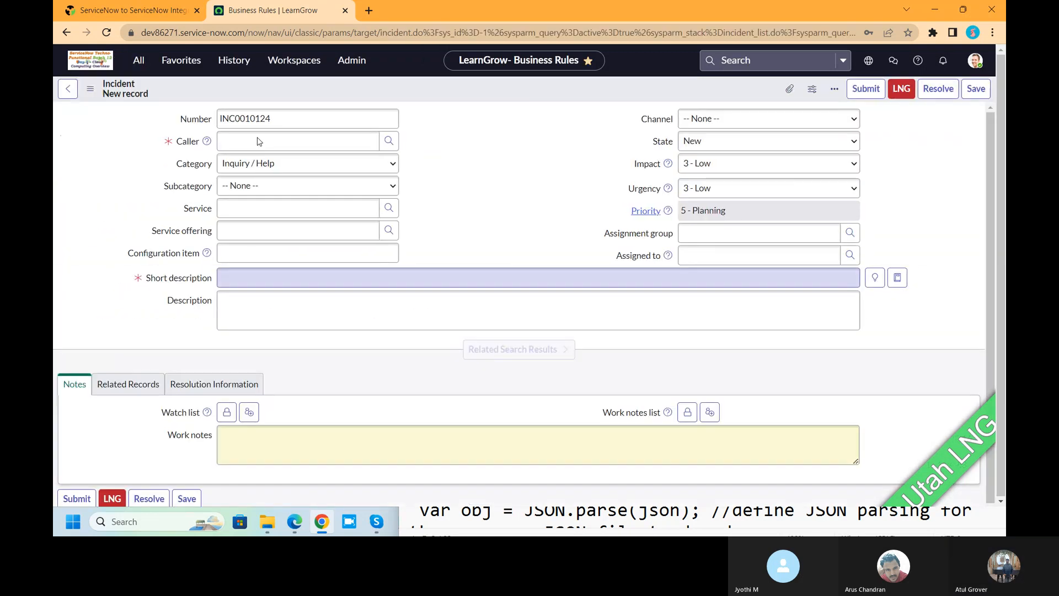
Fill in the incident's Caller from recent selections, dismissing the Hello LNG alert.
click(246, 145)
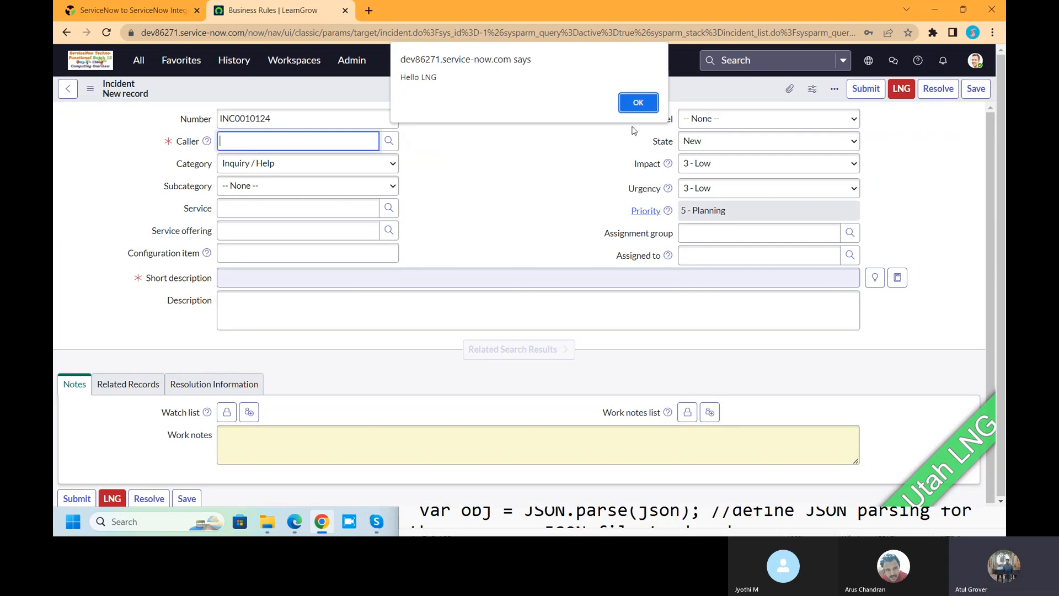
click(637, 103)
click(243, 147)
click(244, 172)
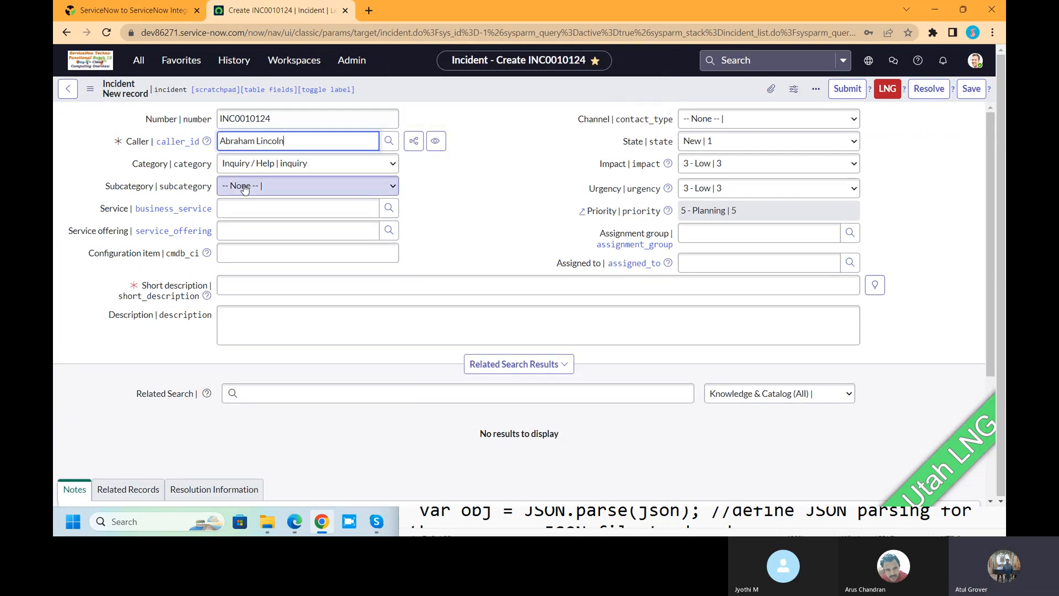
click(245, 287)
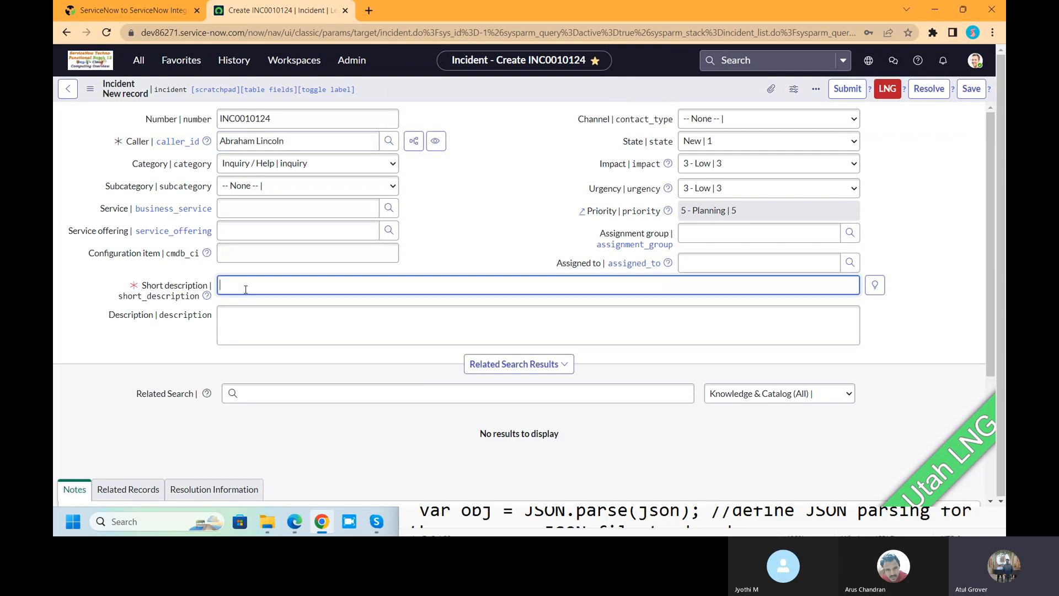
Save the incident with short description 'LNG Welcomes from Dev86271' and dismiss both alerts.
text(LNG Welcomes from Dev86271)
click(972, 90)
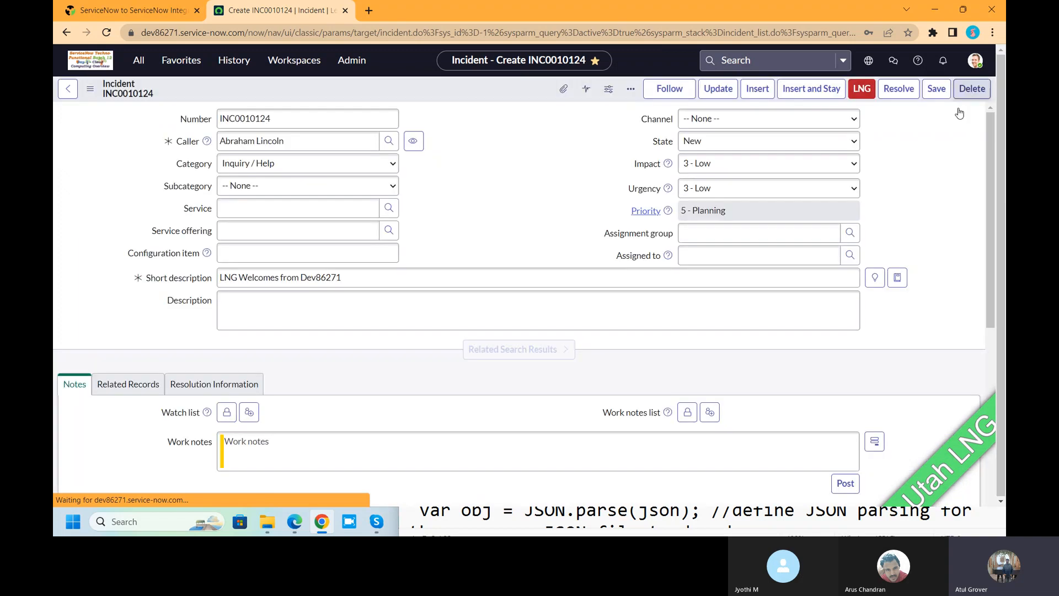
click(638, 103)
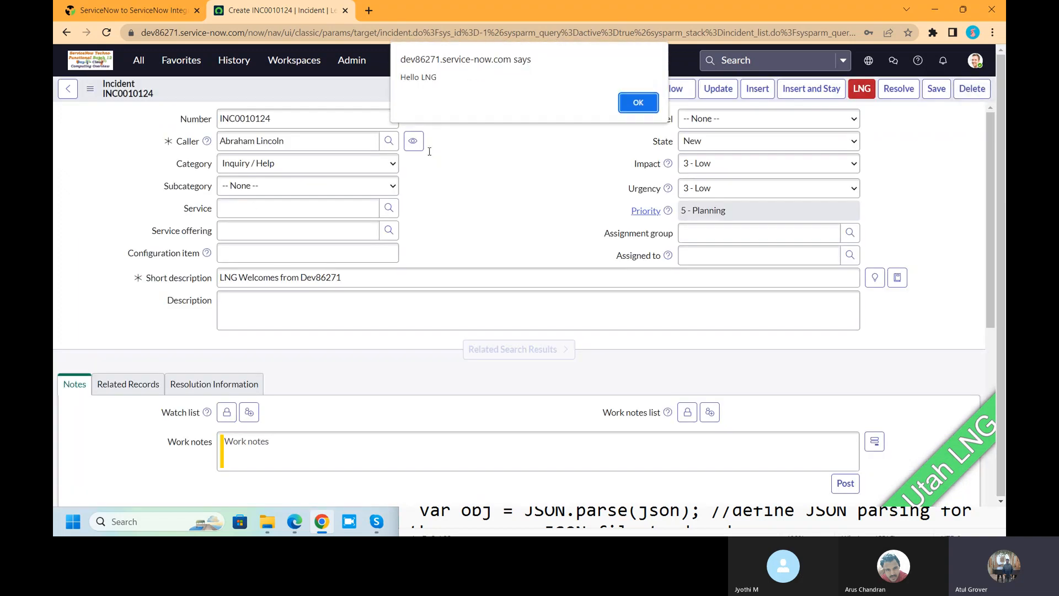
click(632, 104)
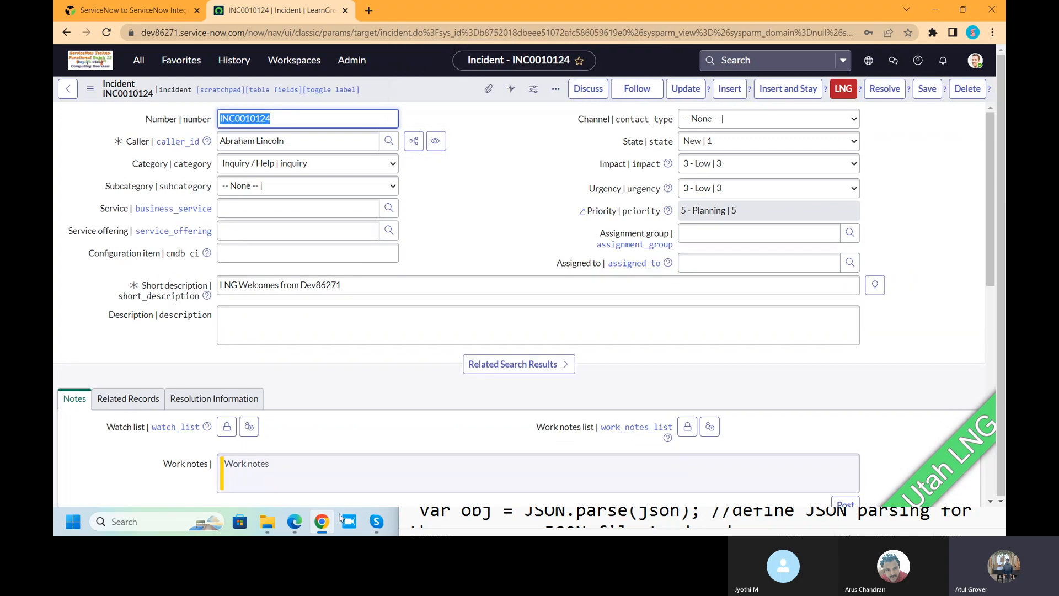
Refresh the target instance's incident list and highlight INC0010002's 'LNG Welcomes from Dev86271'.
click(295, 522)
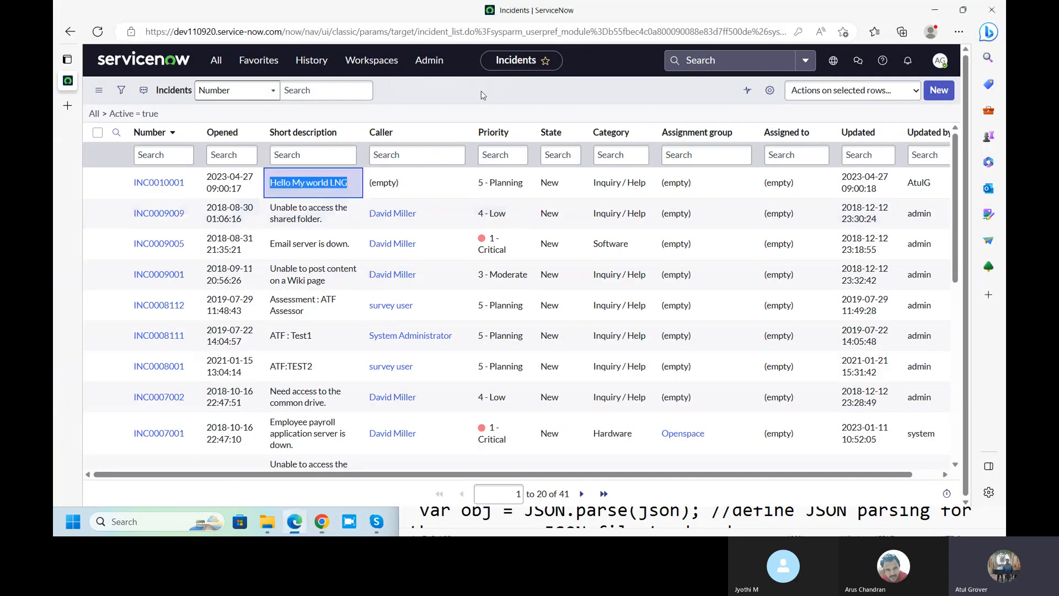
right_click(482, 94)
click(516, 157)
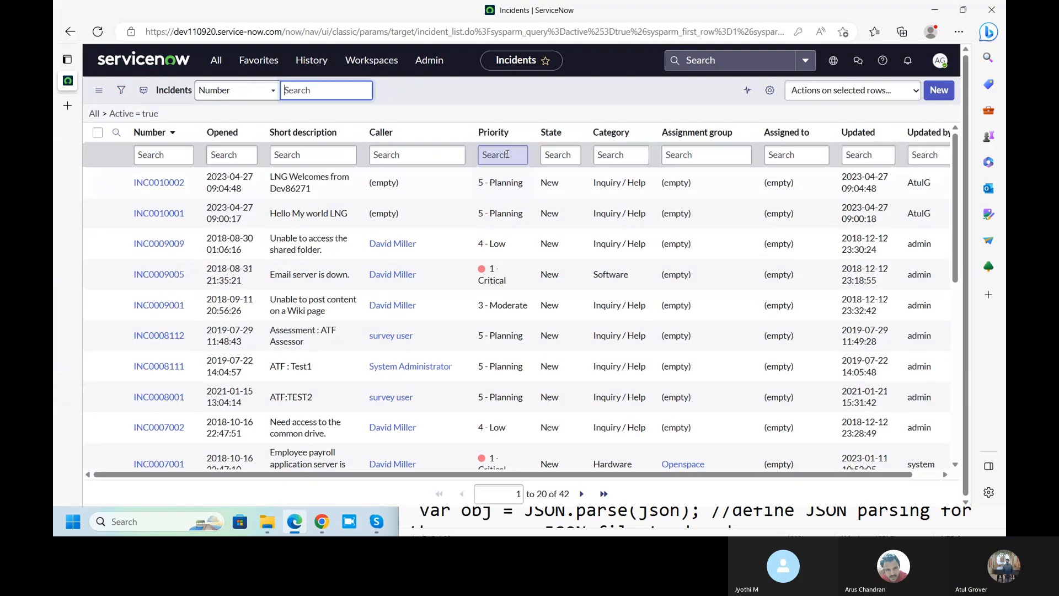
drag(324, 196, 271, 179)
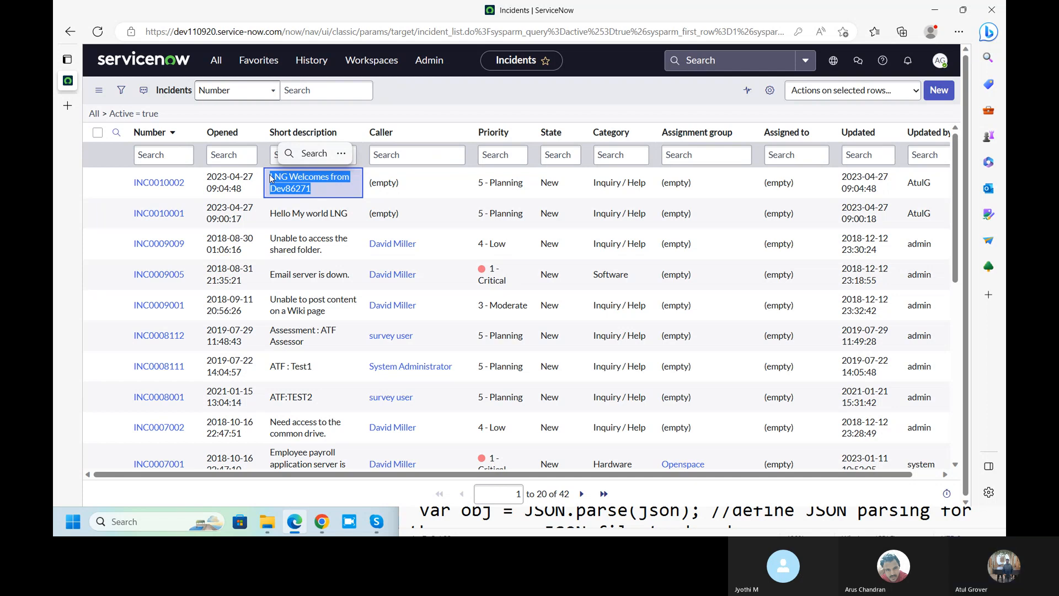
Switch to the Skype group call and hide the participants panel to show the video grid.
key(alt+Tab)
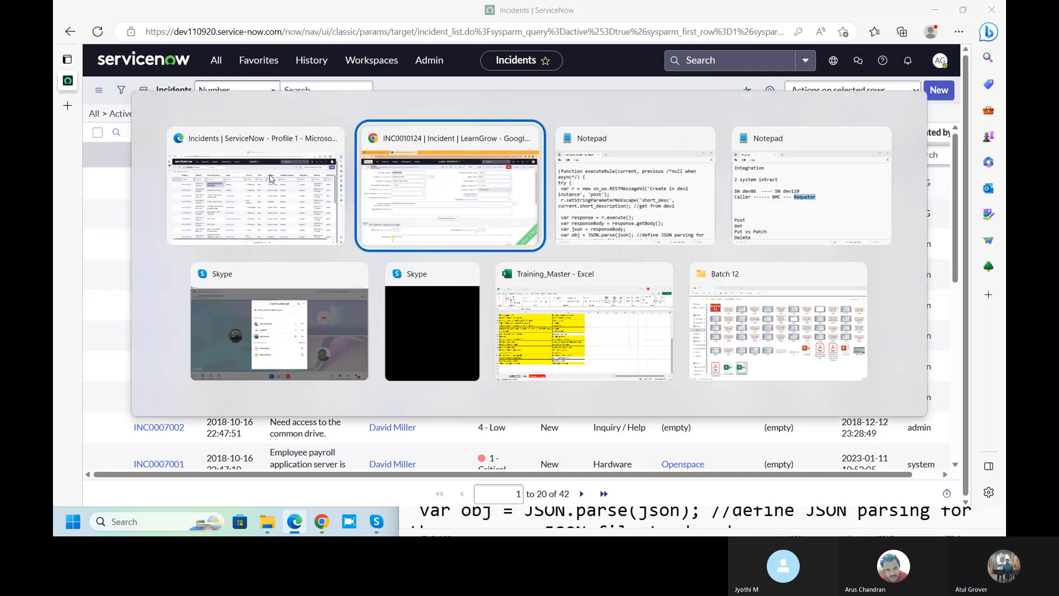
key(alt+Tab)
key(alt+Tab)
key(alt+Tab)
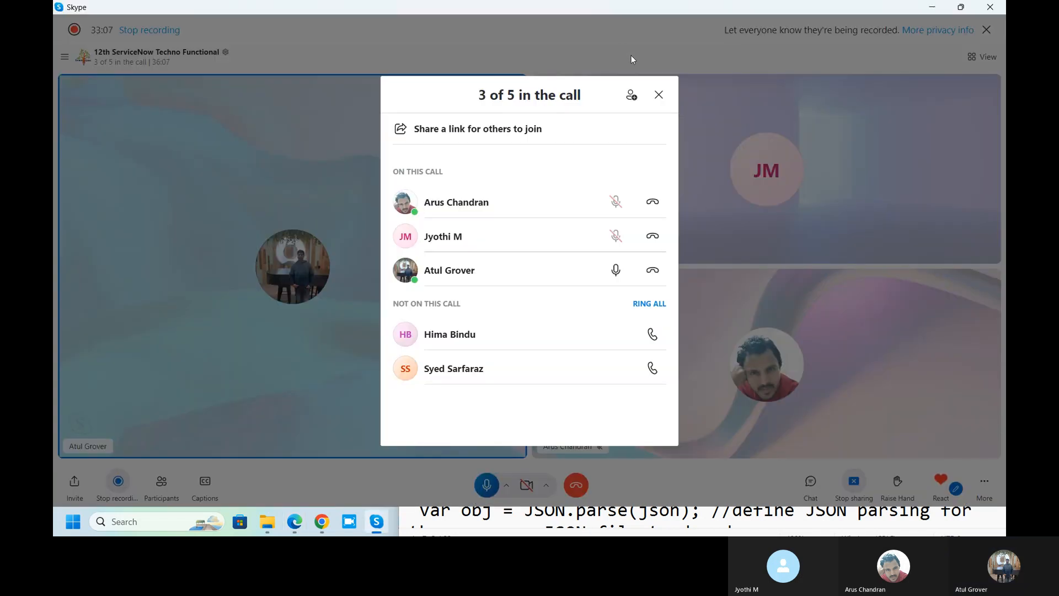
click(659, 95)
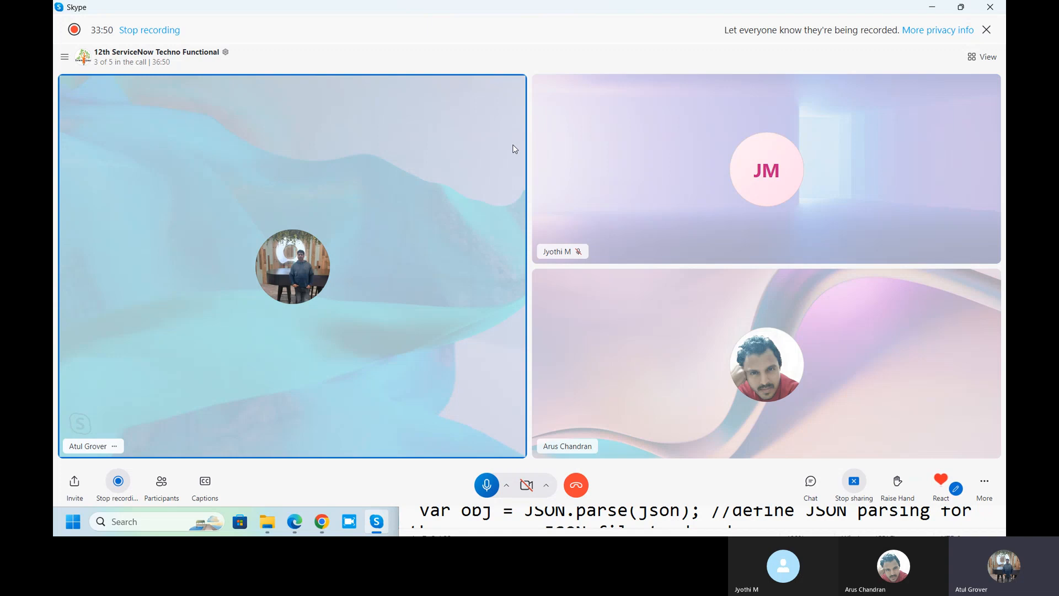
Minimise the REST script notes and bring the first instance's incident window forward.
key(alt+Tab)
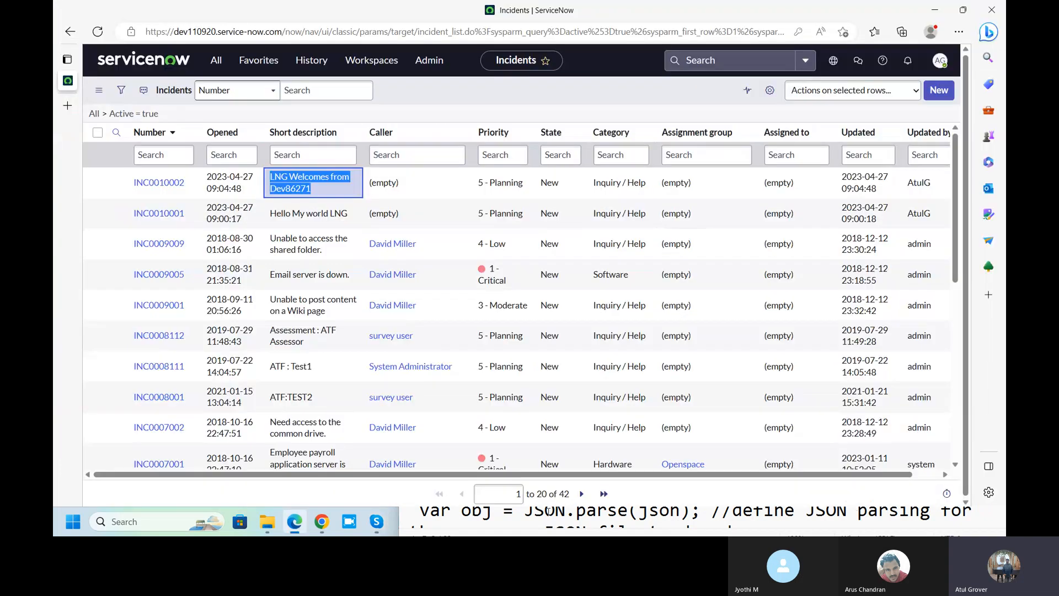
click(503, 520)
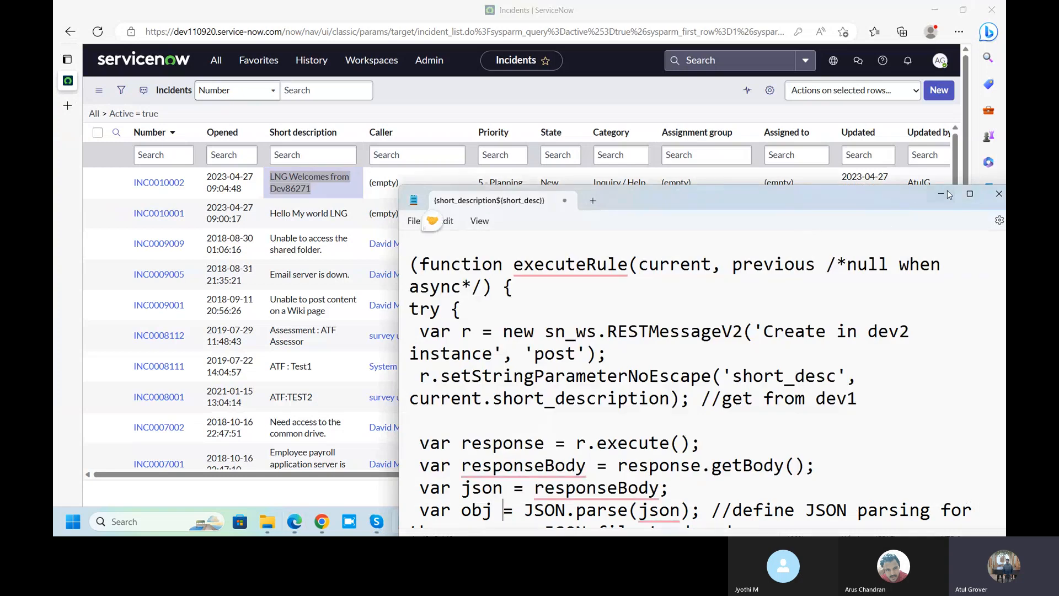
click(942, 193)
click(827, 522)
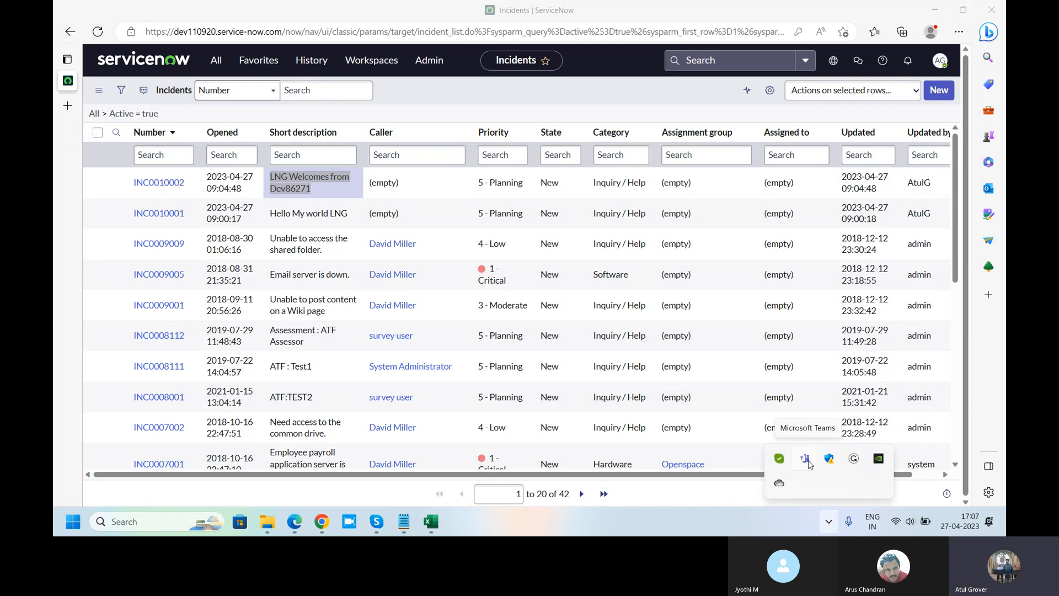
click(321, 521)
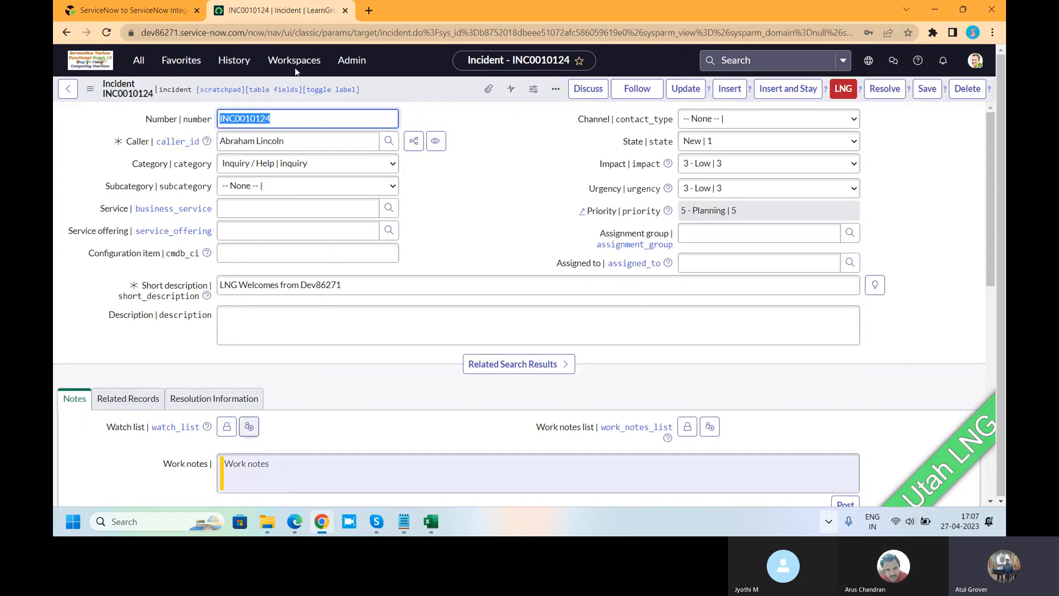
Open Plugins in a new tab and dismiss the two redirect notices.
click(138, 60)
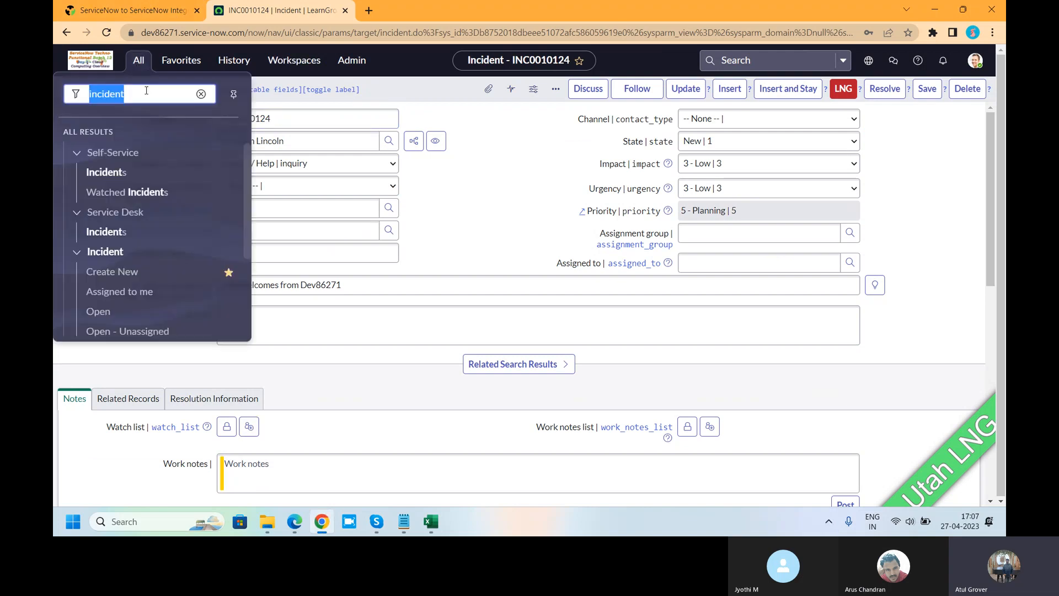
text(plugins)
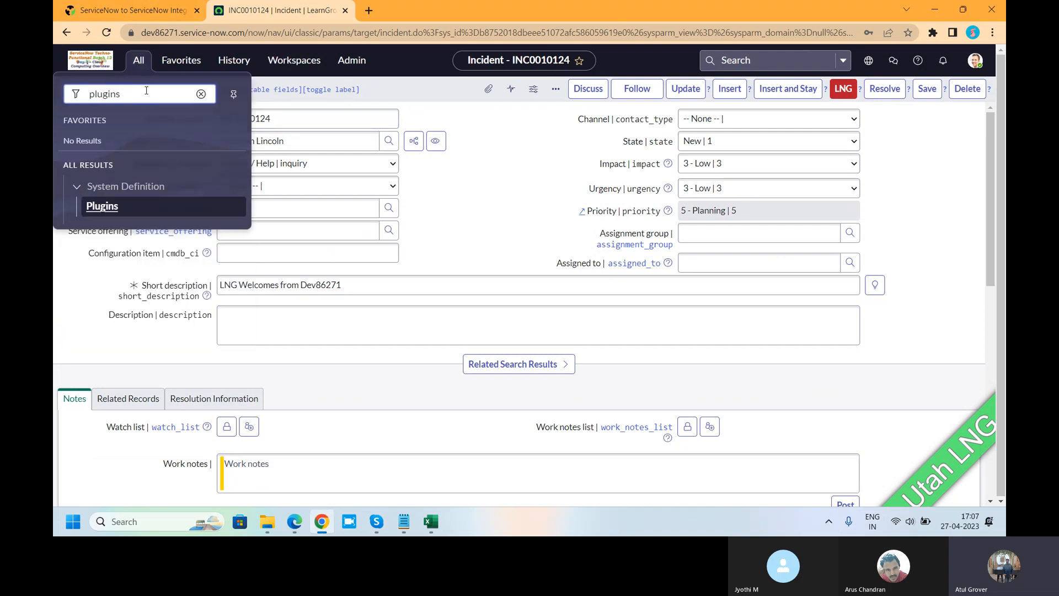
middle_click(107, 210)
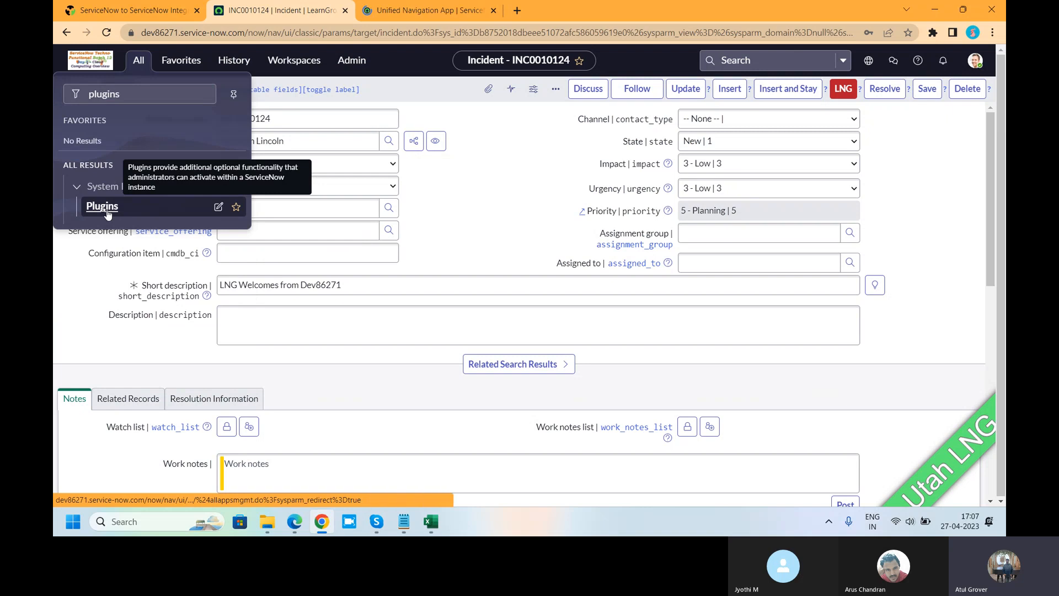
click(452, 13)
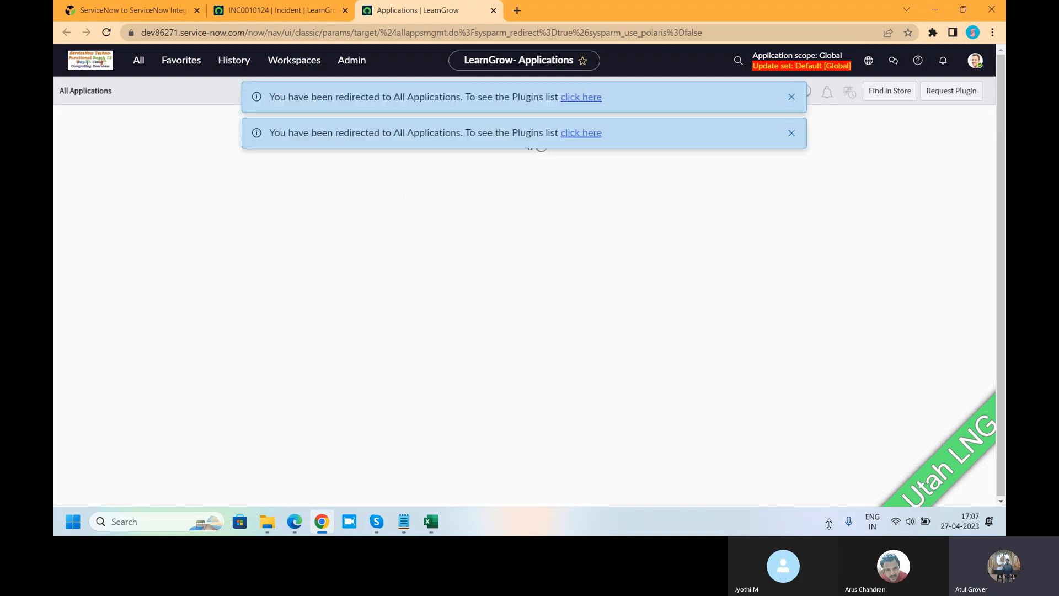
click(792, 98)
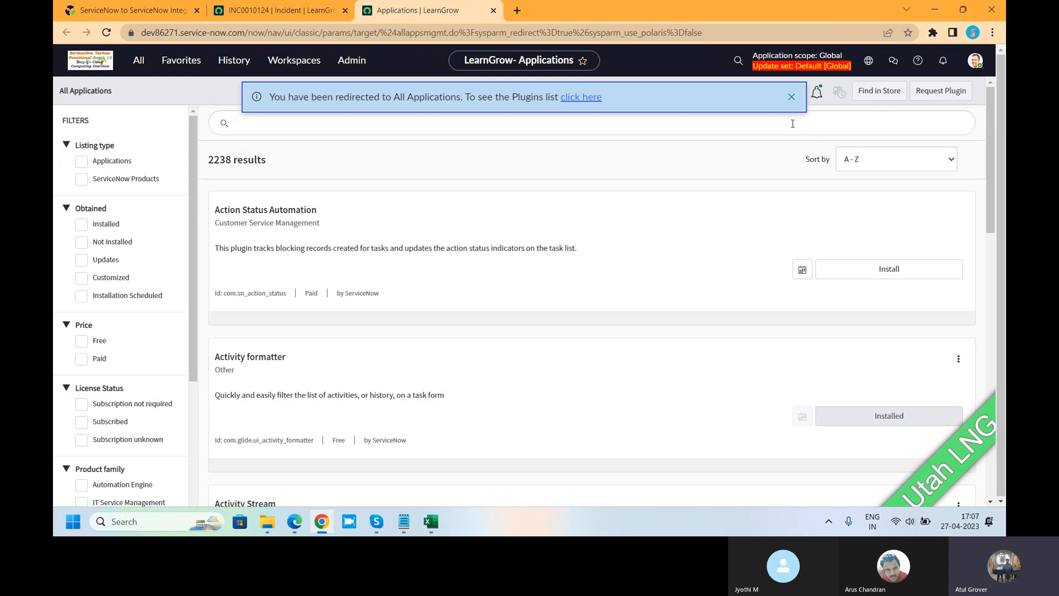
click(792, 97)
Search the applications for 'Teams' and highlight a chat connector's description.
click(438, 122)
text(Team)
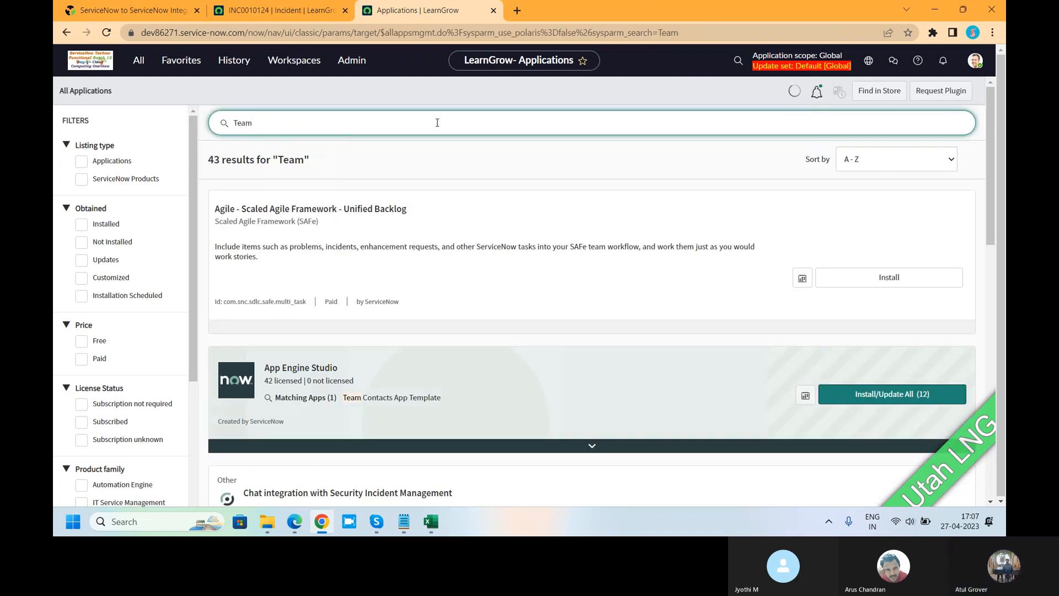
text(s)
scroll(499, 208, down, 1)
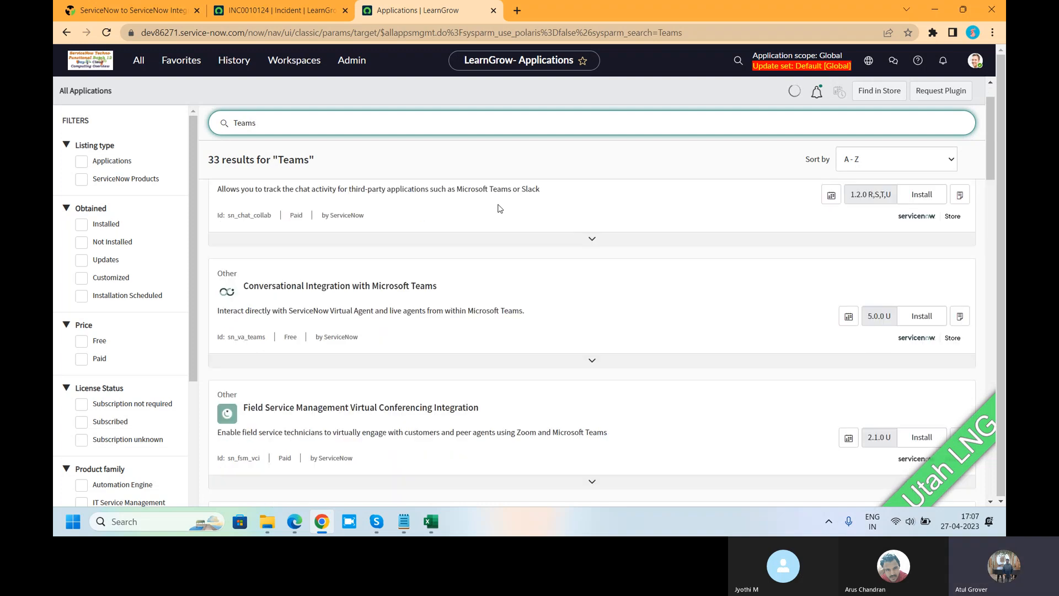
scroll(499, 209, down, 8)
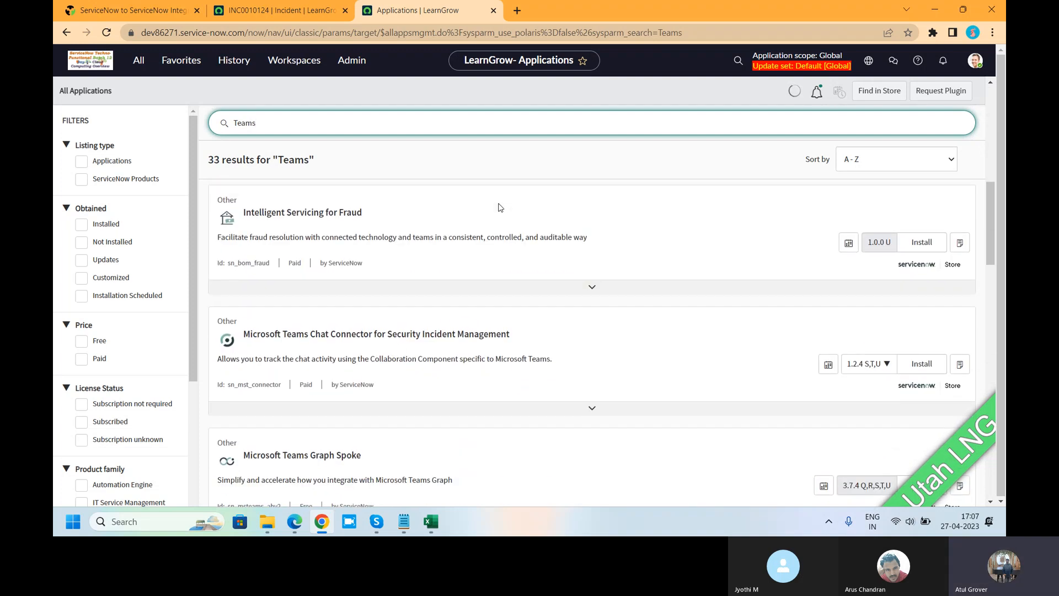
scroll(353, 331, down, 2)
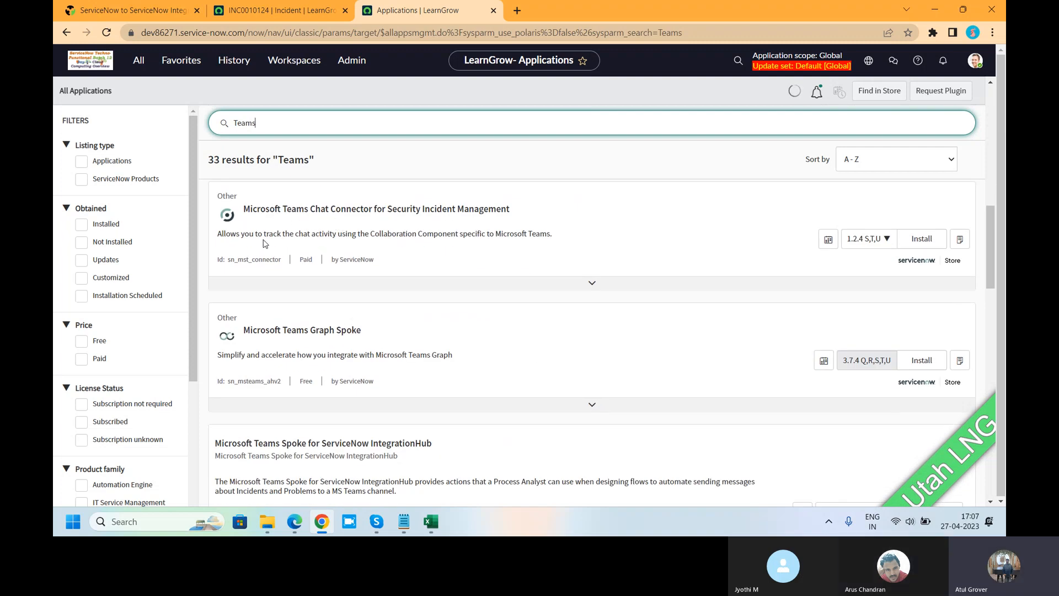
drag(245, 234, 563, 239)
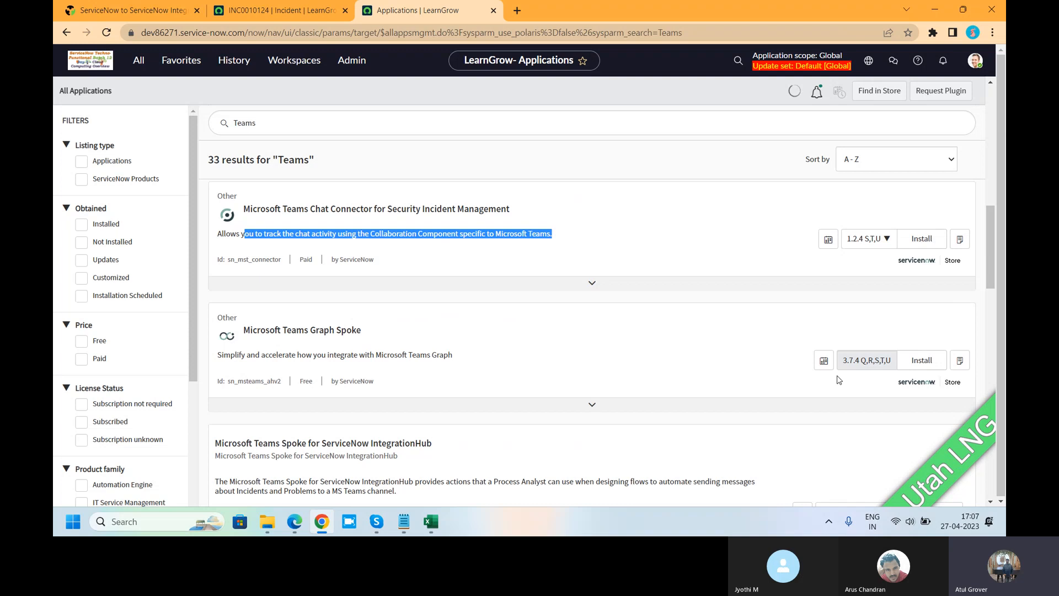
Scroll through the remaining Teams results down to Project Management TeamSpace.
scroll(475, 334, down, 3)
scroll(475, 333, down, 1)
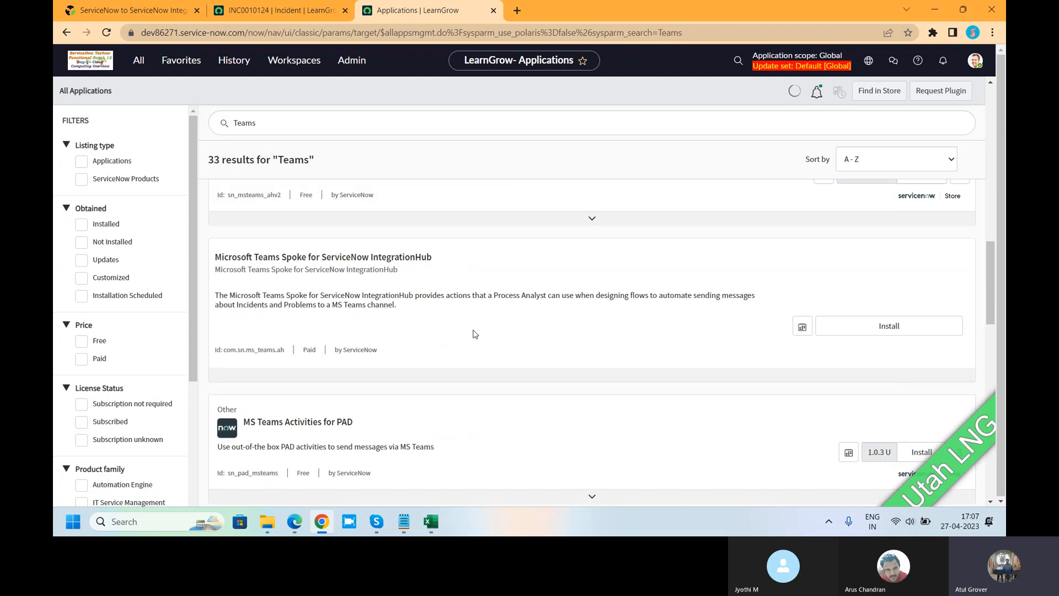
scroll(347, 423, down, 7)
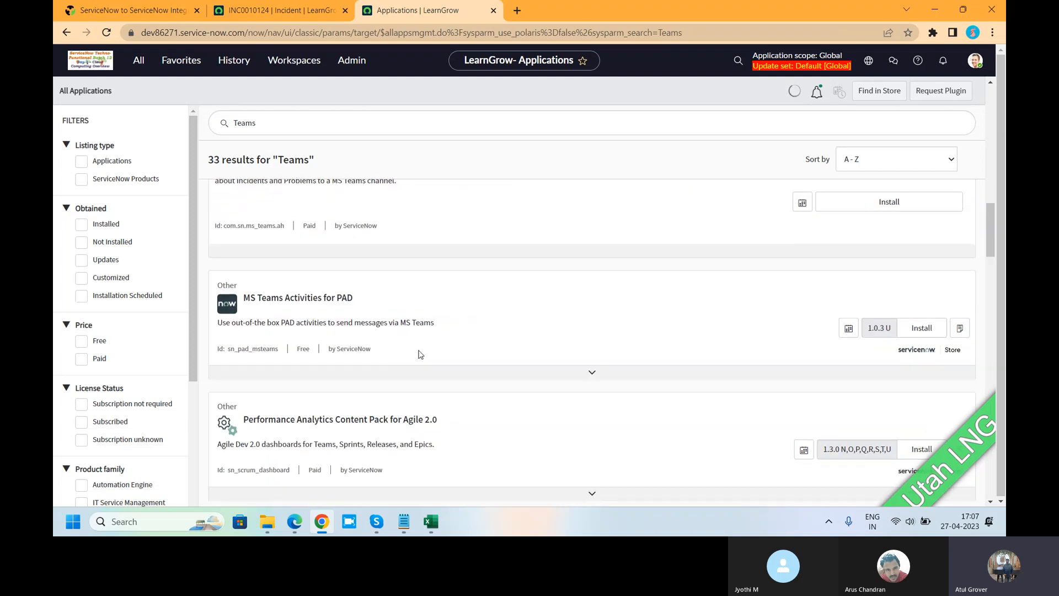
scroll(420, 351, down, 5)
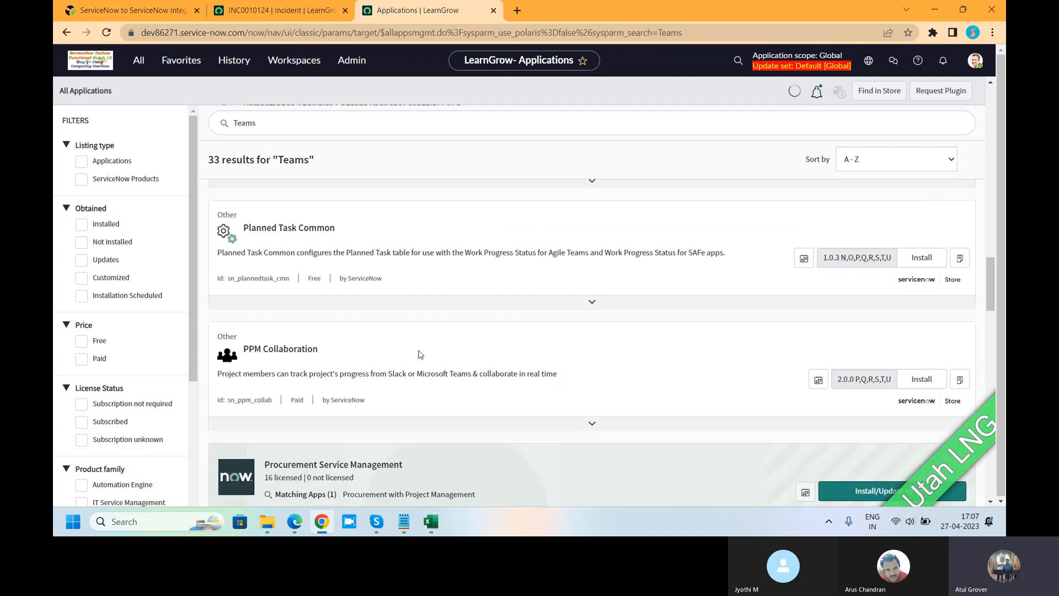
scroll(420, 354, up, 12)
scroll(420, 354, down, 3)
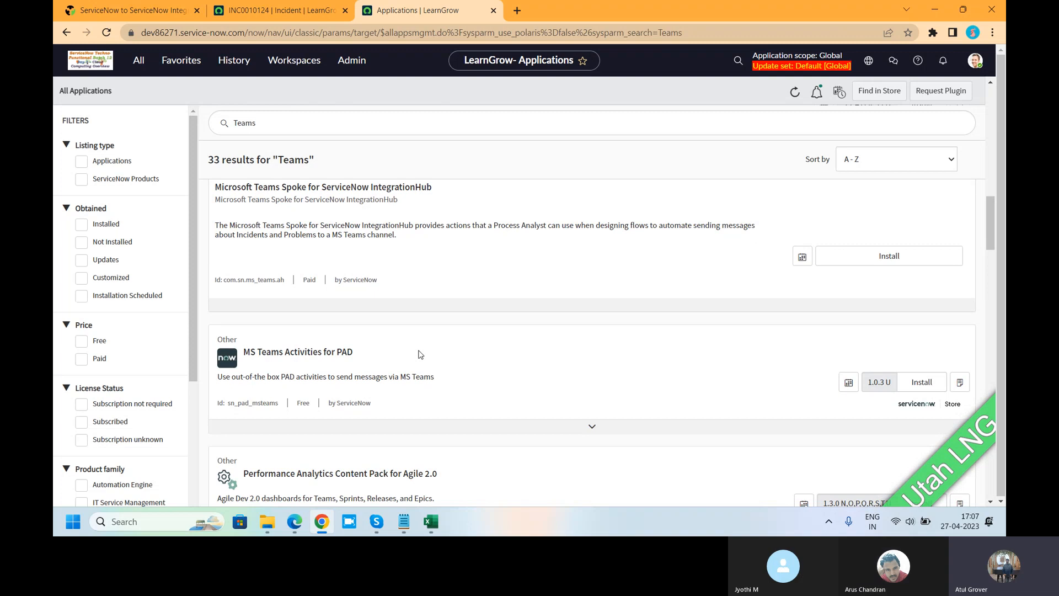
scroll(420, 354, down, 5)
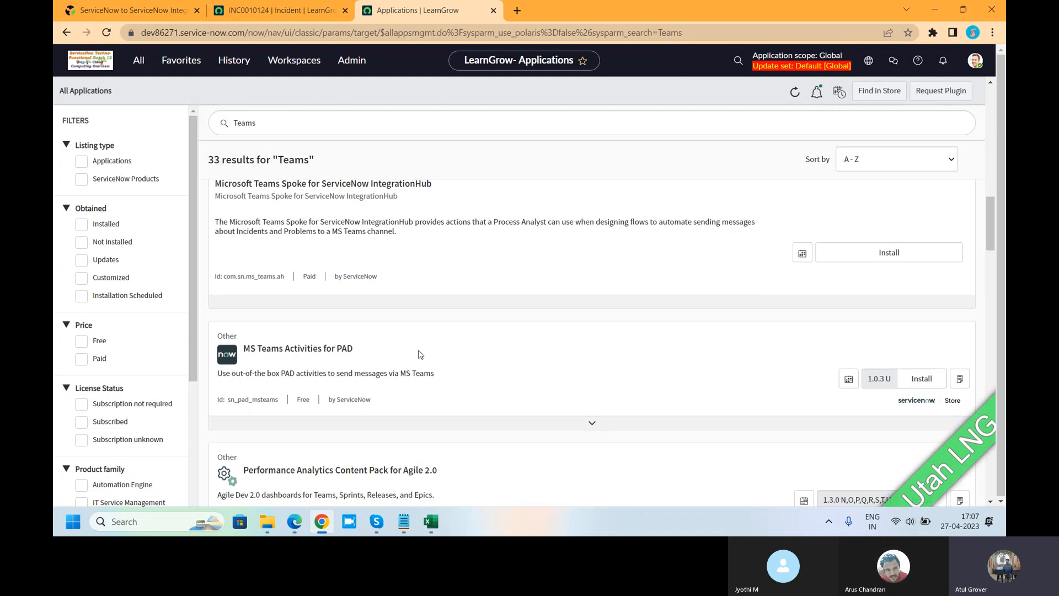
scroll(419, 351, down, 8)
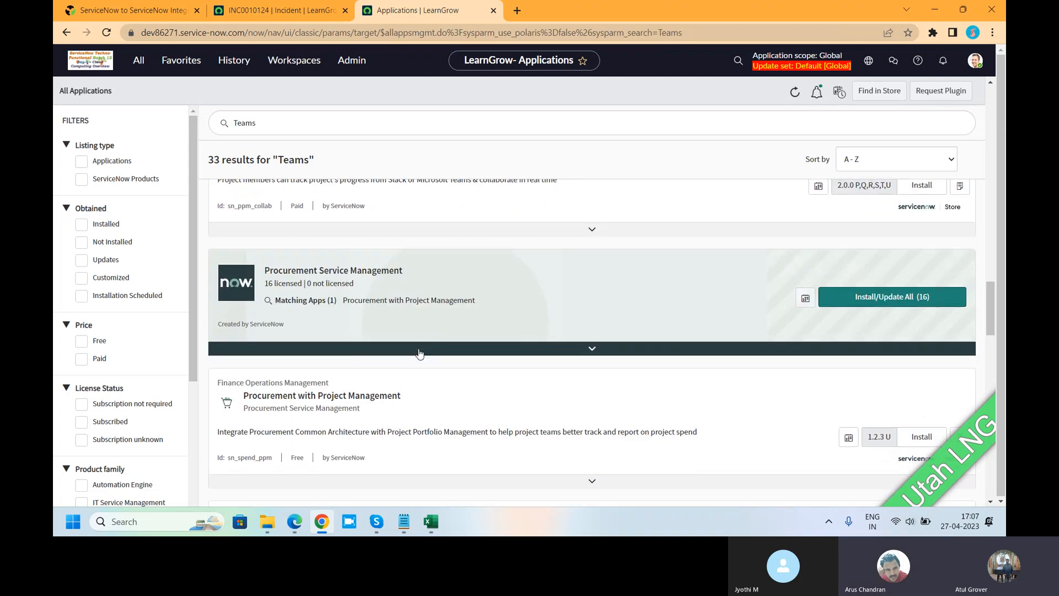
scroll(419, 353, down, 5)
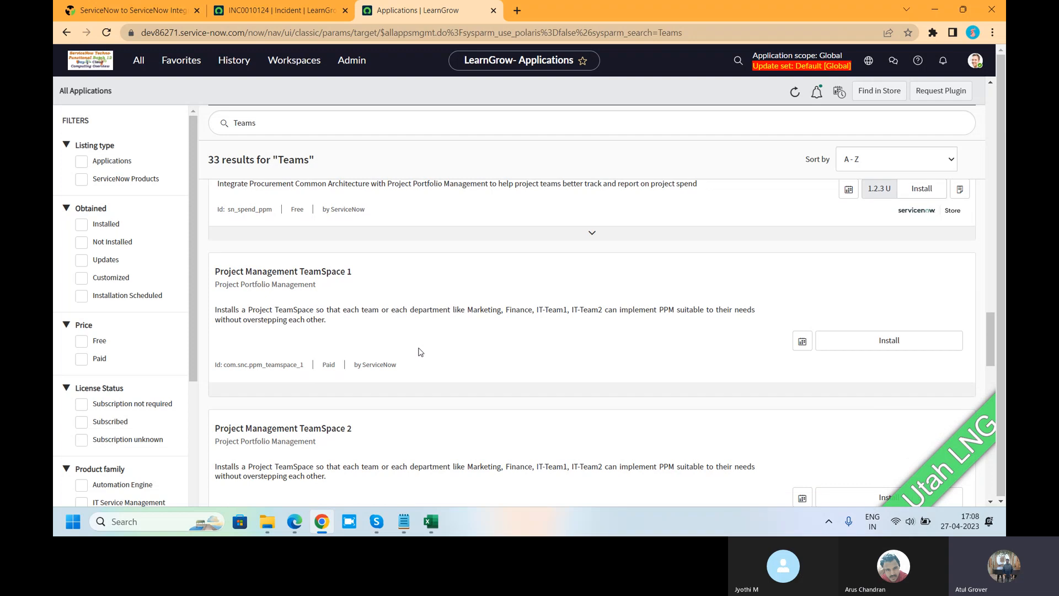
scroll(420, 352, down, 3)
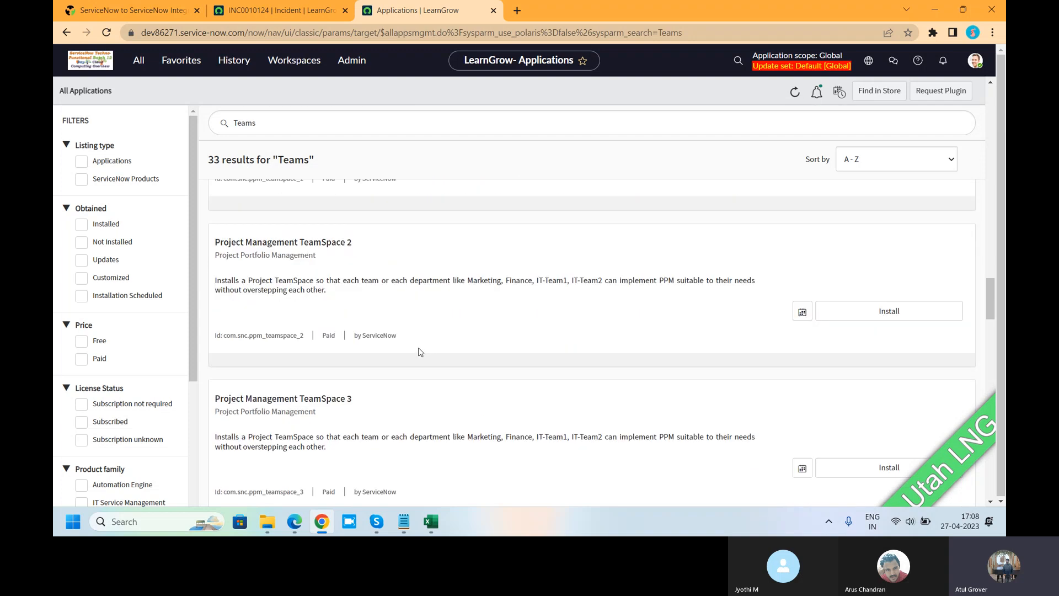
scroll(420, 352, down, 5)
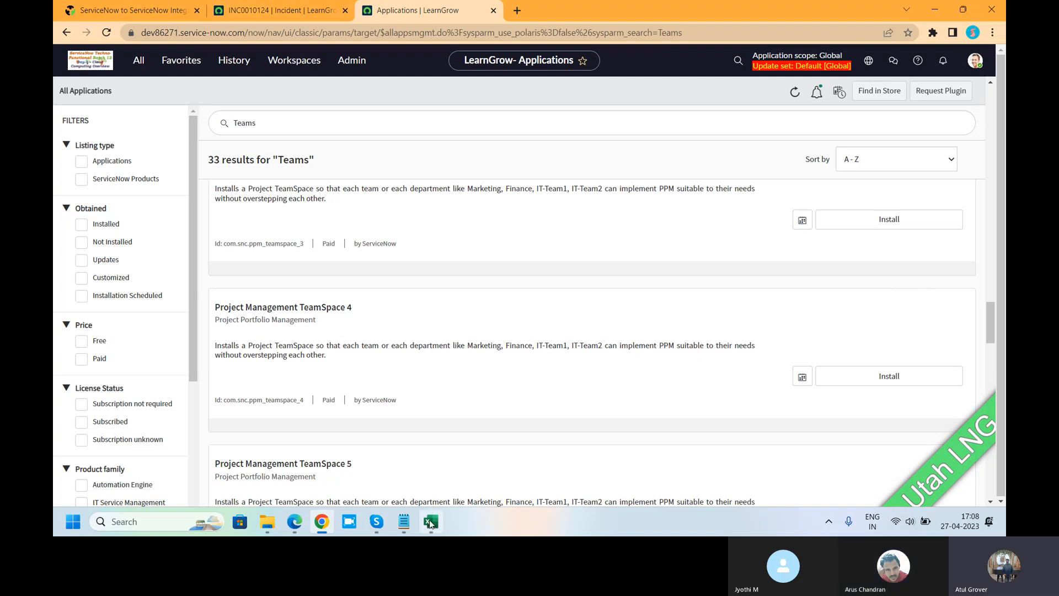
Bring the Training_Master workbook forward, then the Integration notes in Notepad.
mouse_move(431, 524)
click(422, 419)
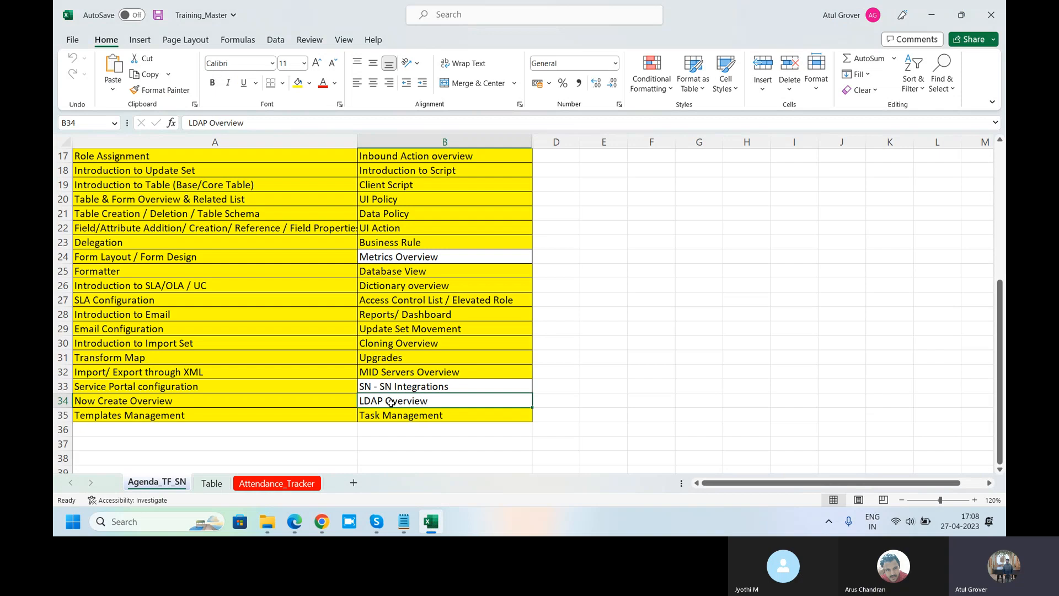
click(404, 521)
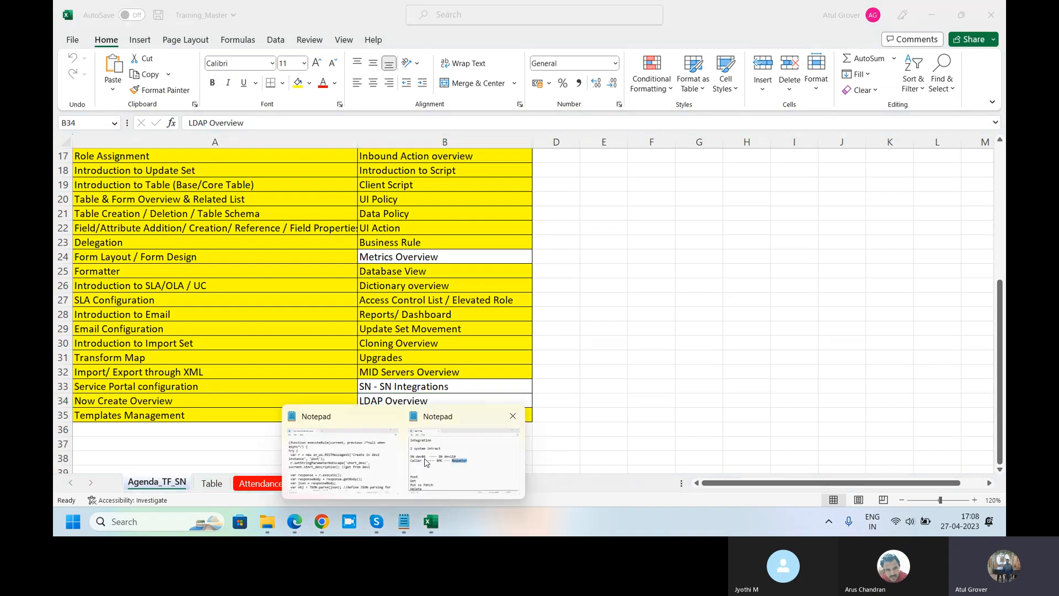
click(434, 438)
click(439, 153)
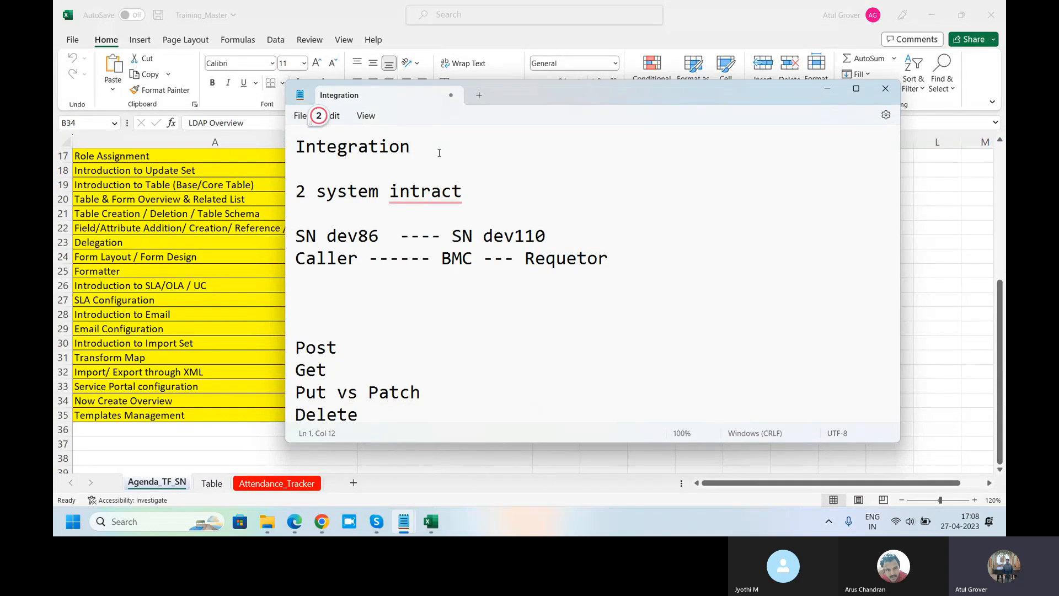
Insert 'AD / AZure --- SN' as a new line above Integration.
key(Left)
key(Left)
key(Left)
key(Left)
key(Left)
key(Left)
key(Left)
key(Left)
key(Left)
key(Left)
key(Left)
key(Return)
key(Return)
key(Return)
key(Return)
key(Up)
key(Up)
key(Up)
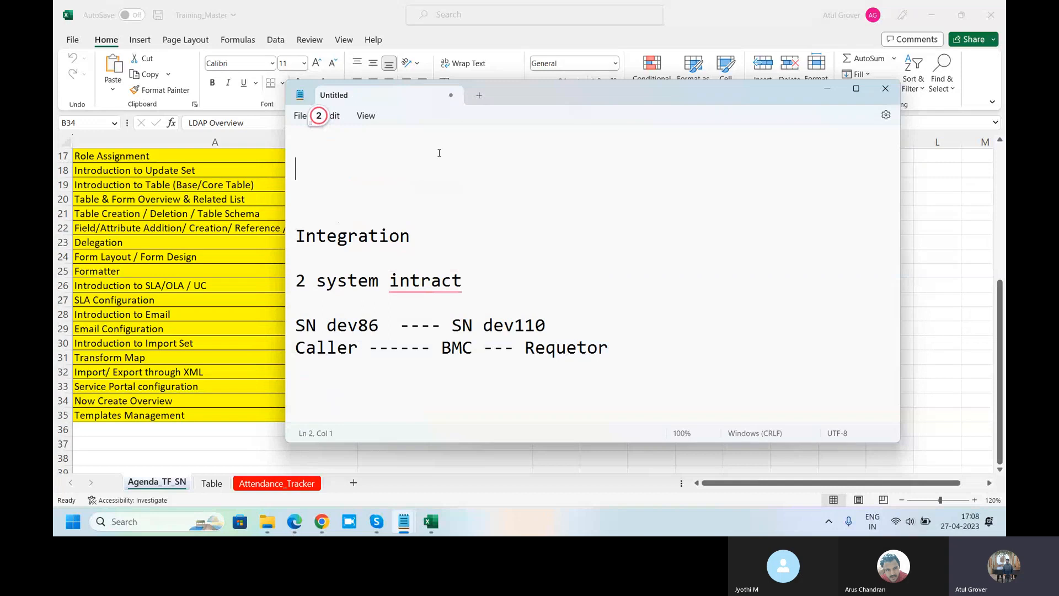
text(AD / AZu)
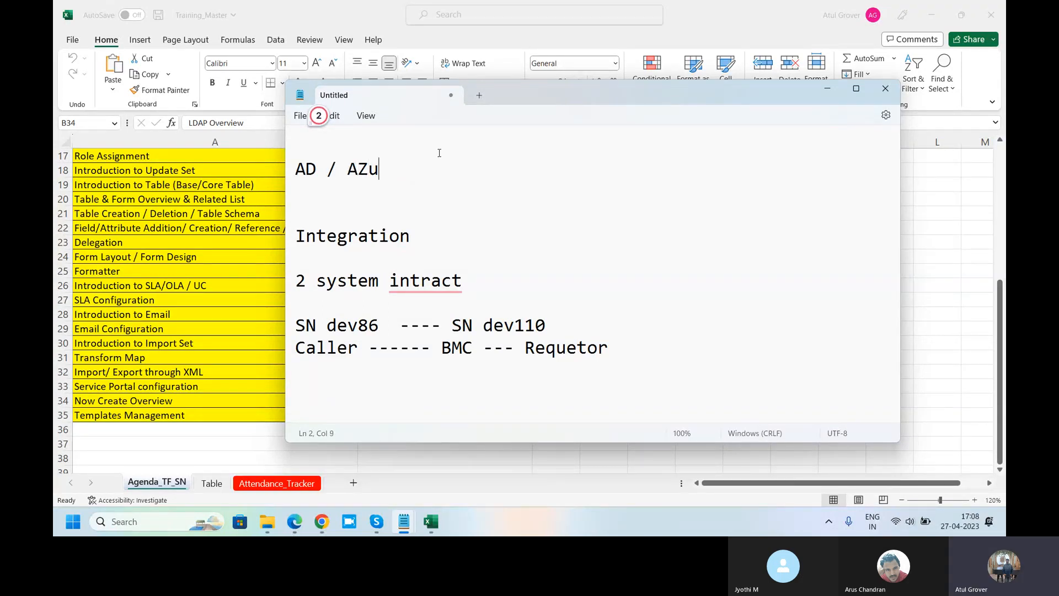
text(re --- SN)
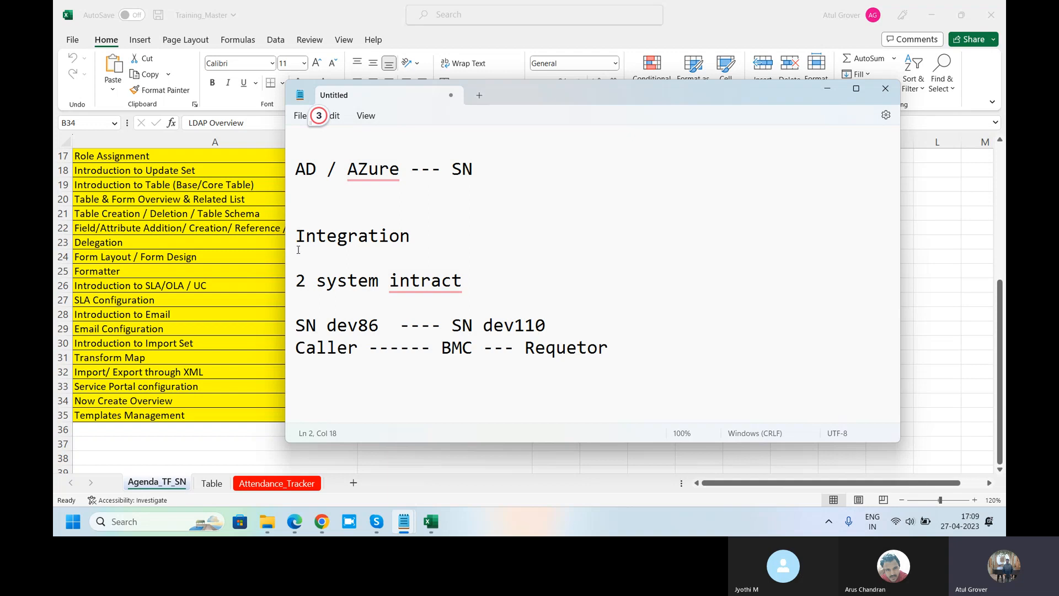
Filter the ServiceNow navigator by 'LDAP' to list LDAP Servers, Data Sources and Transform Maps.
click(322, 521)
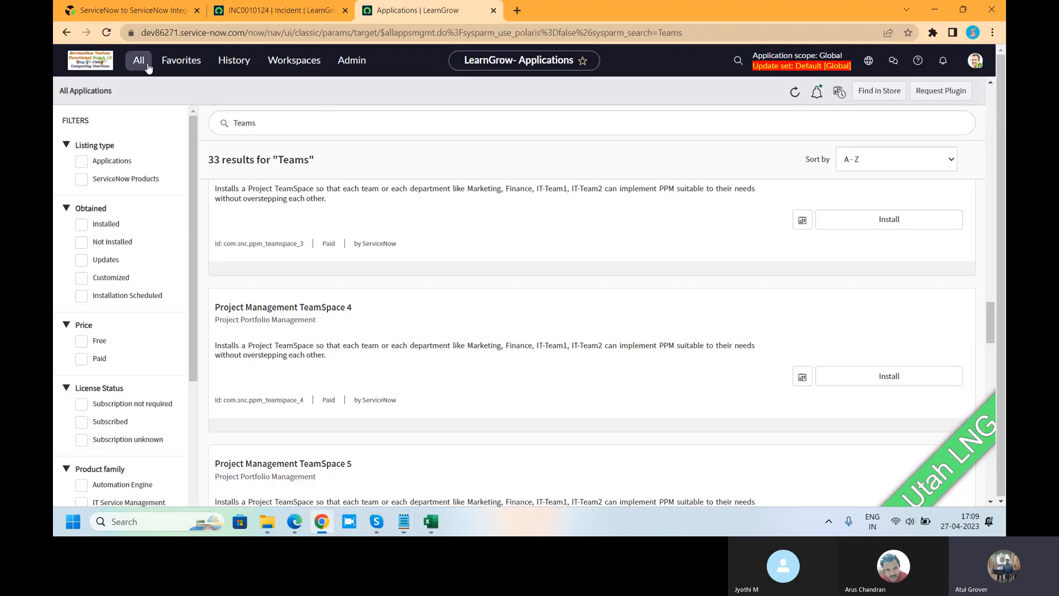
click(145, 64)
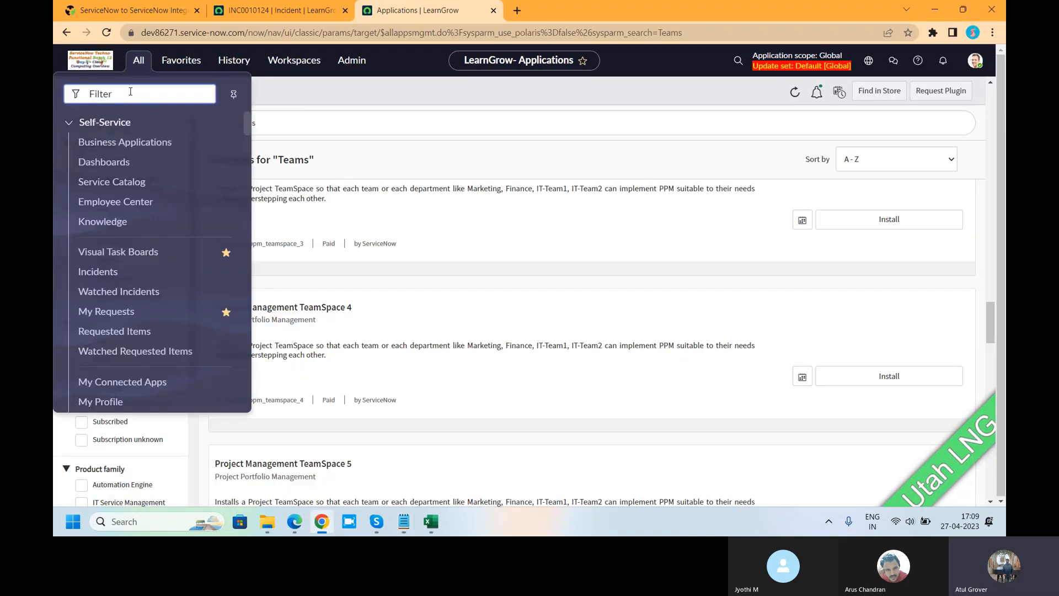
text(LDAP)
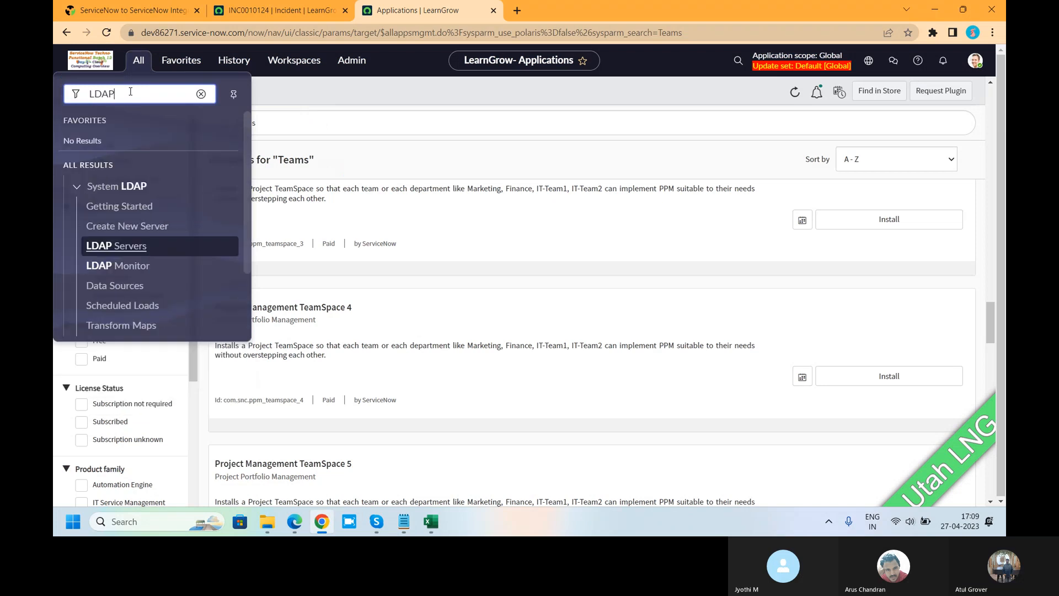
scroll(120, 185, down, 1)
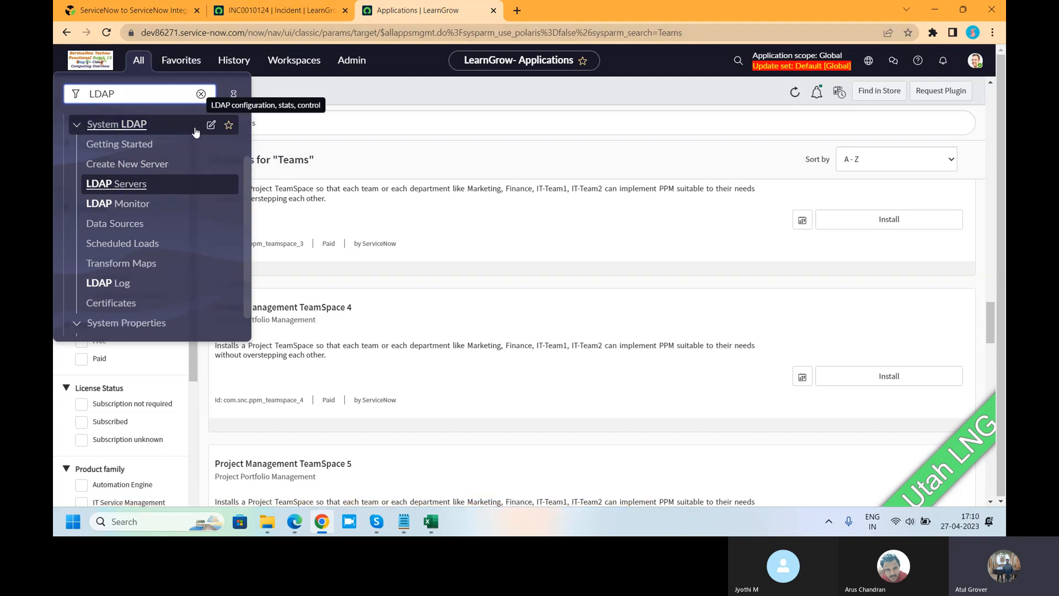
Search Google Images for 'active directory and servicenow integration' and open the ServiceNow Elite LDAP diagram.
click(517, 10)
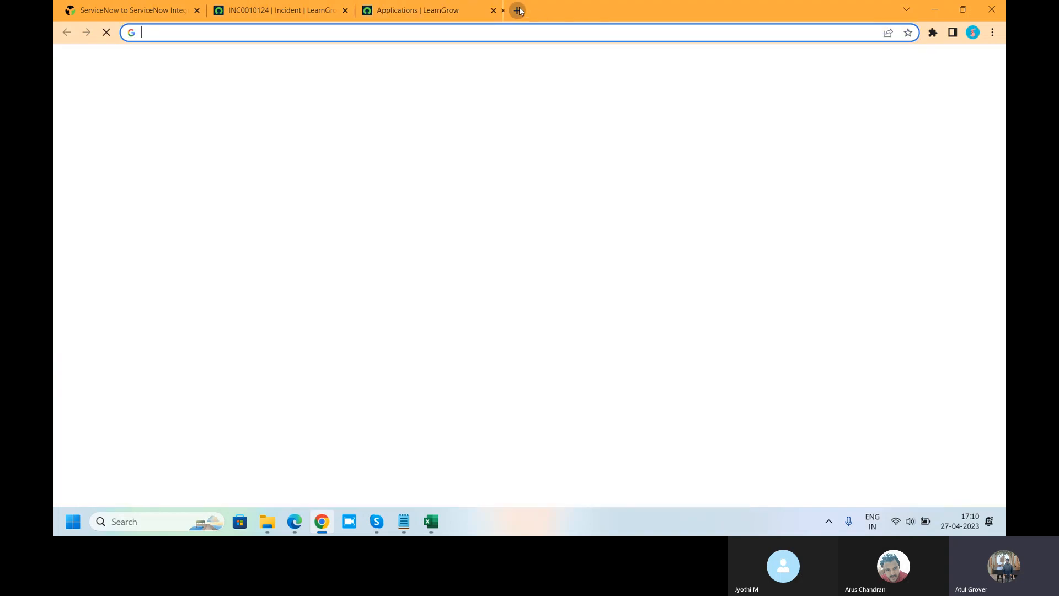
text(AD and )
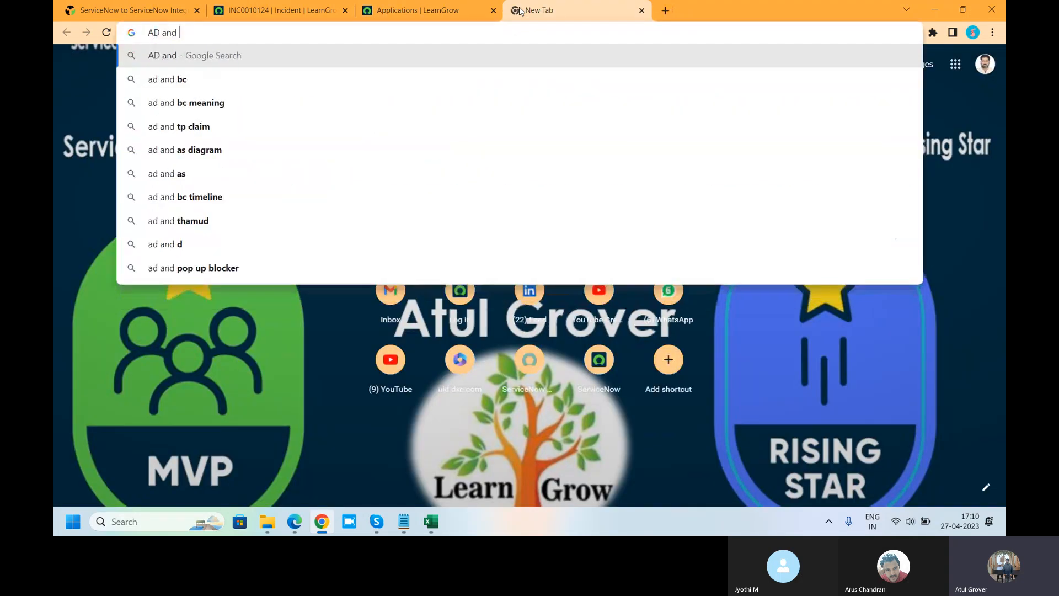
text(Servicen)
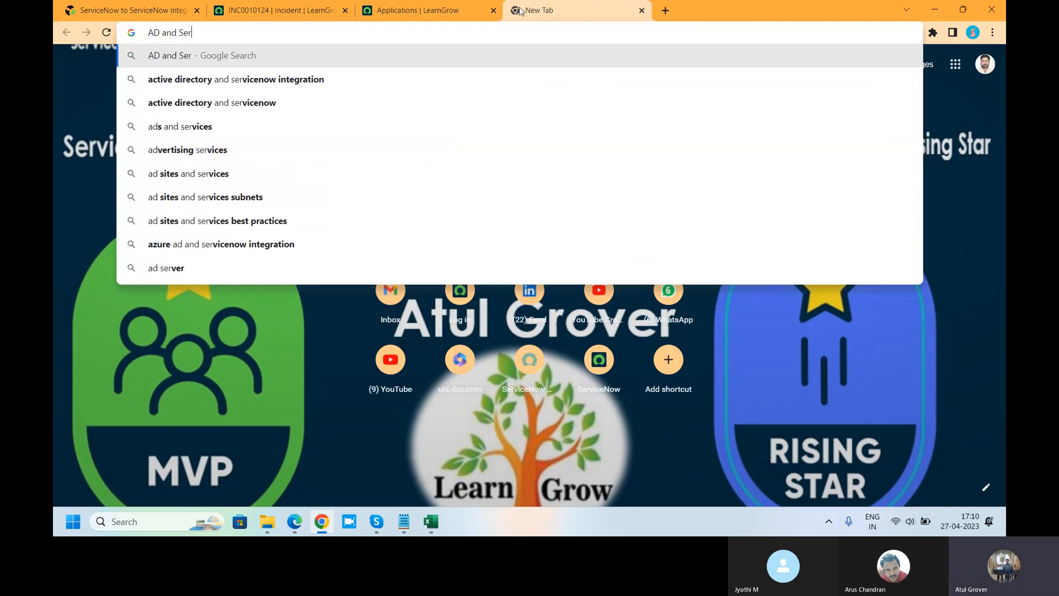
key(BackSpace)
key(BackSpace)
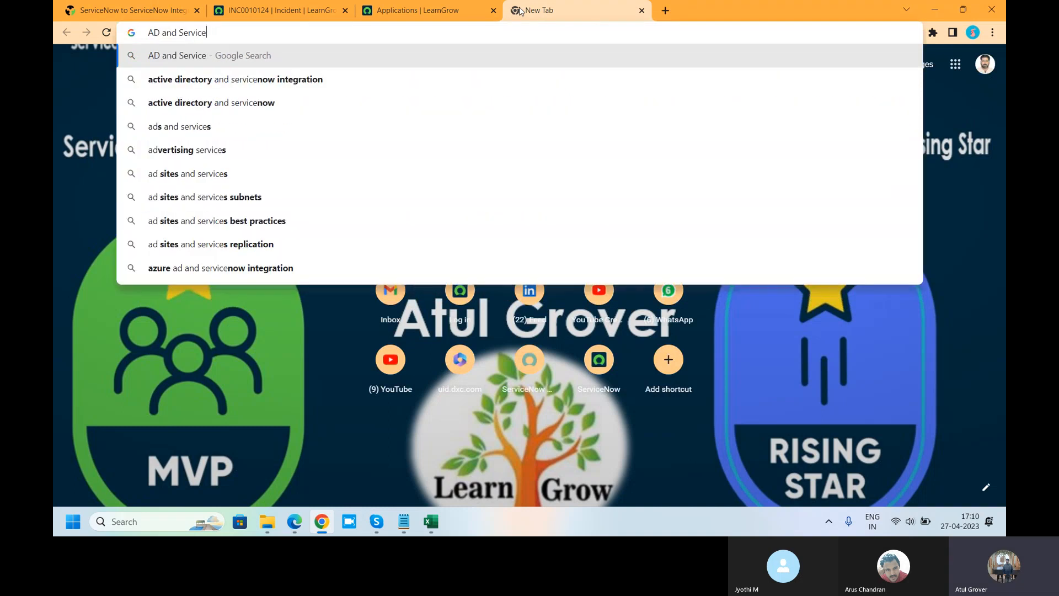
text(now in)
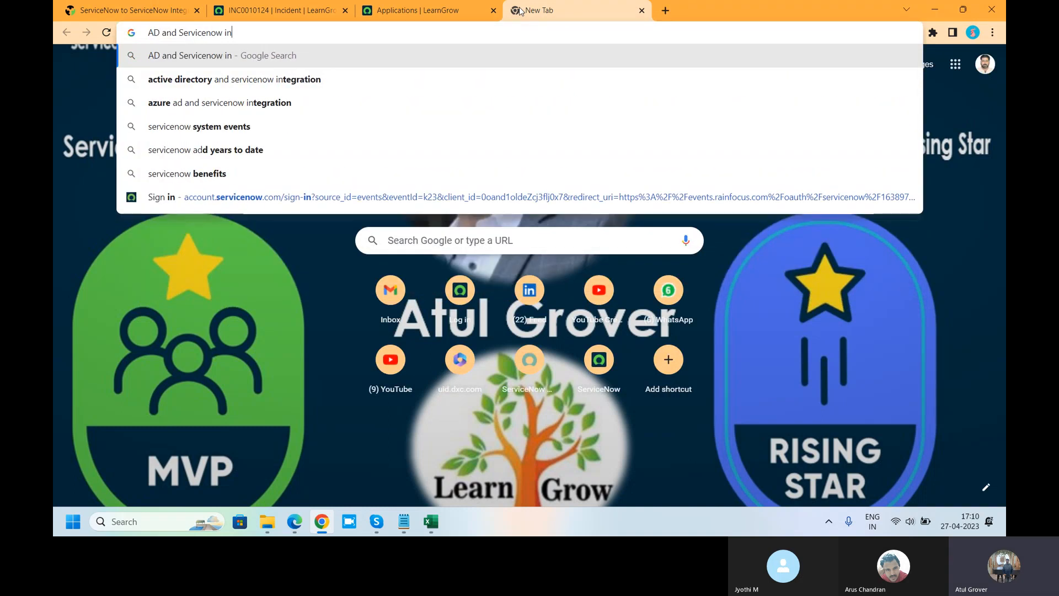
key(Down)
key(Return)
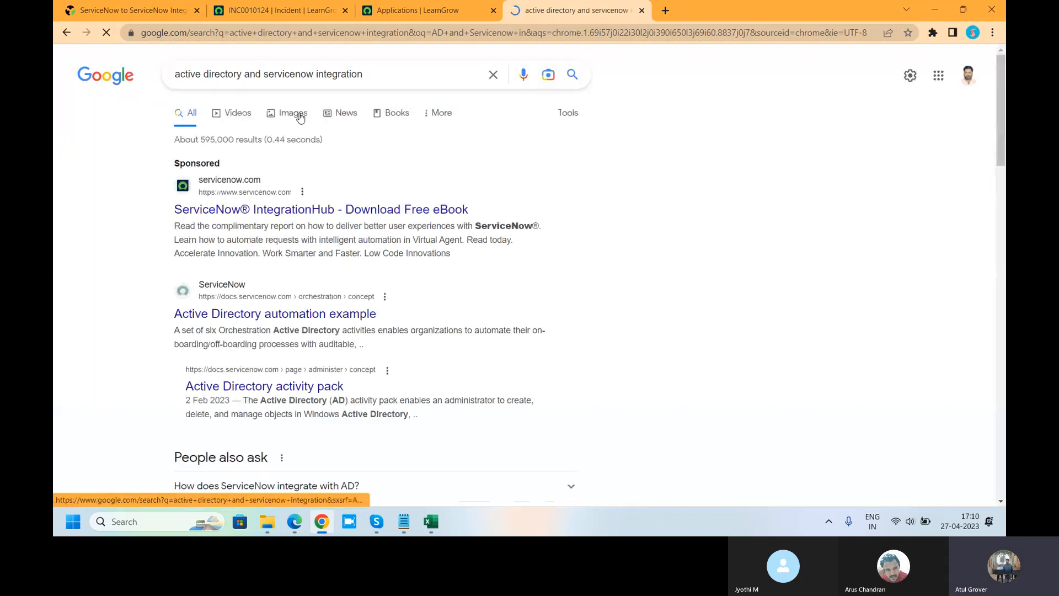
click(299, 115)
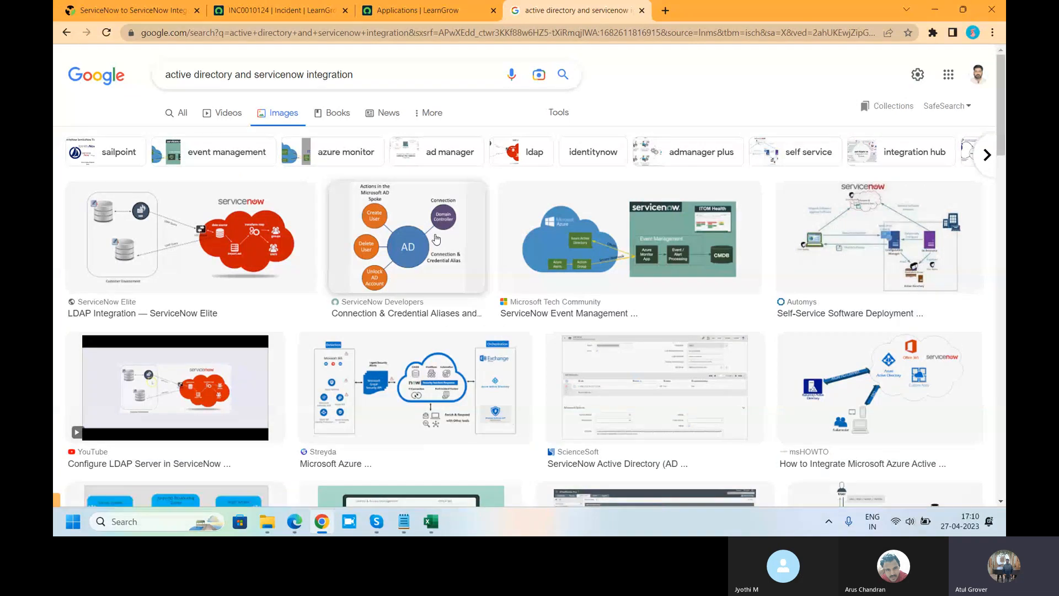
click(190, 237)
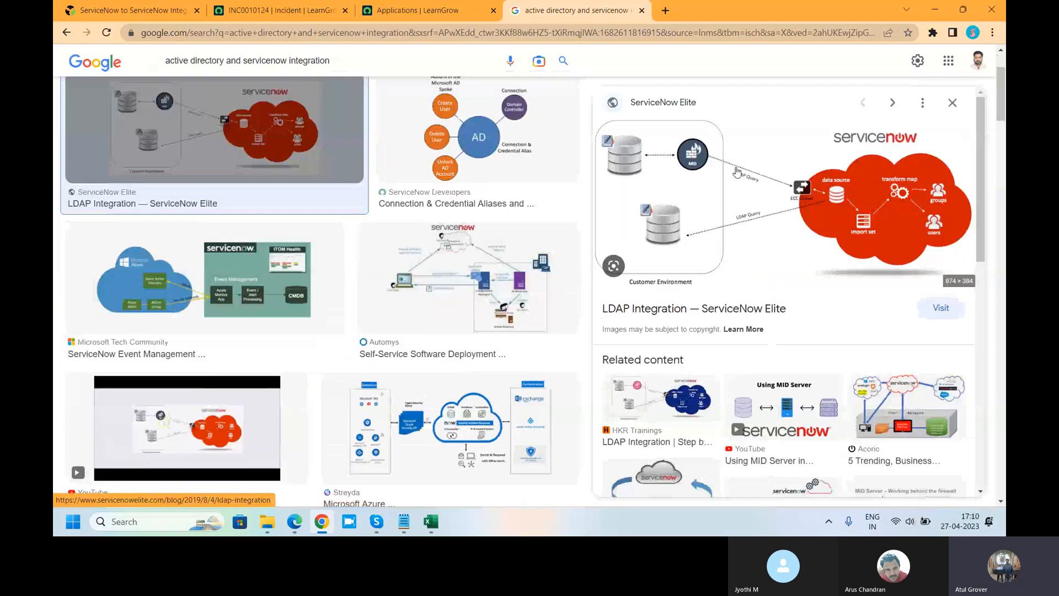
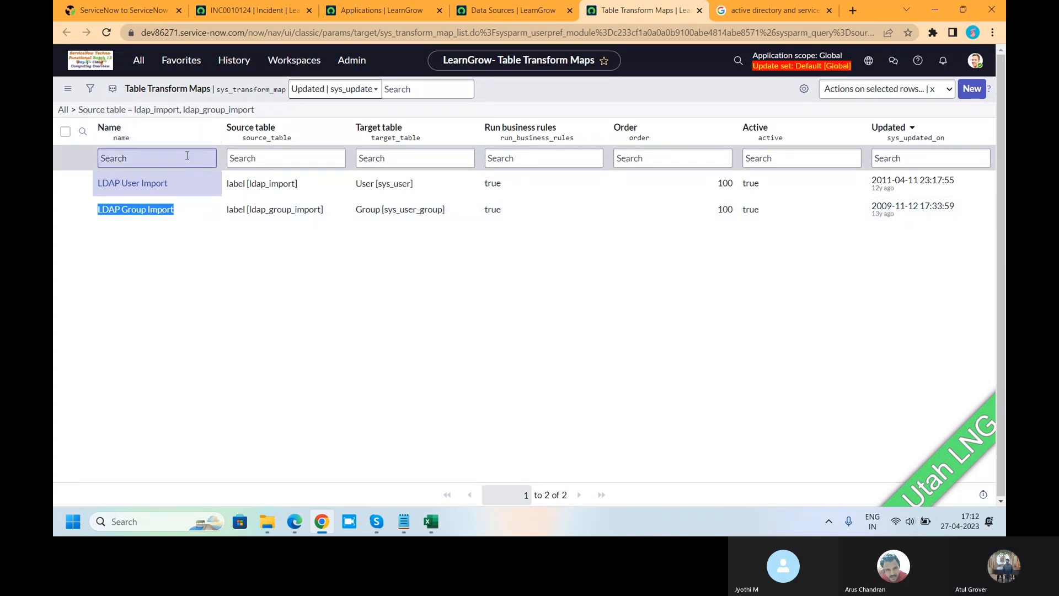
View Google Image results for 'active directory and servicenow integration' with the LDAP Integration diagram open.
click(778, 8)
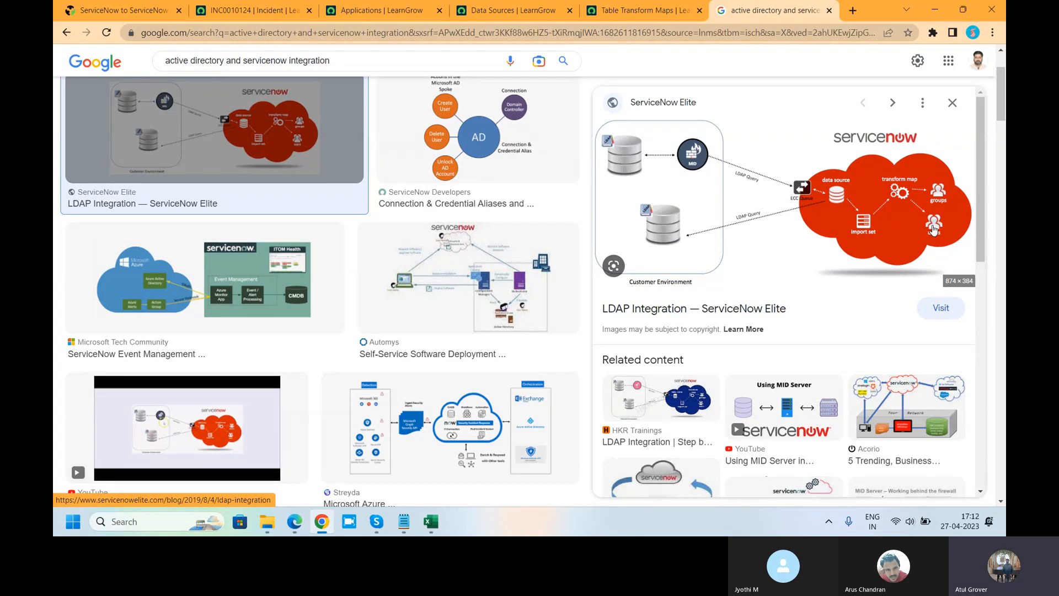
Cycle through the Applications, INC0010124 and Data Sources tabs, then bring up the LDAP-filtered navigator.
key(alt+Tab)
key(alt+Tab)
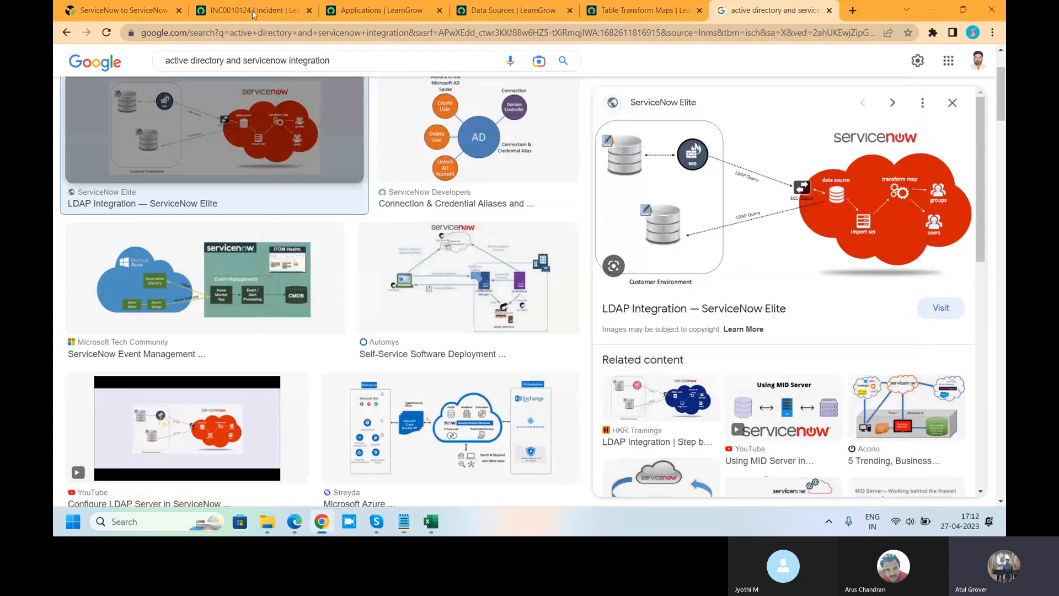
click(369, 11)
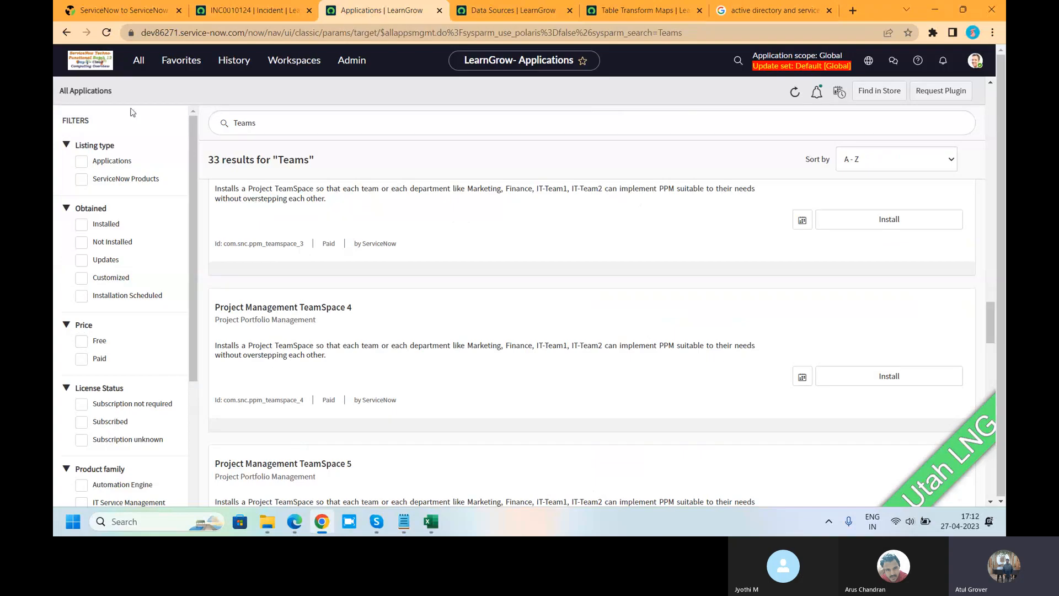
click(254, 11)
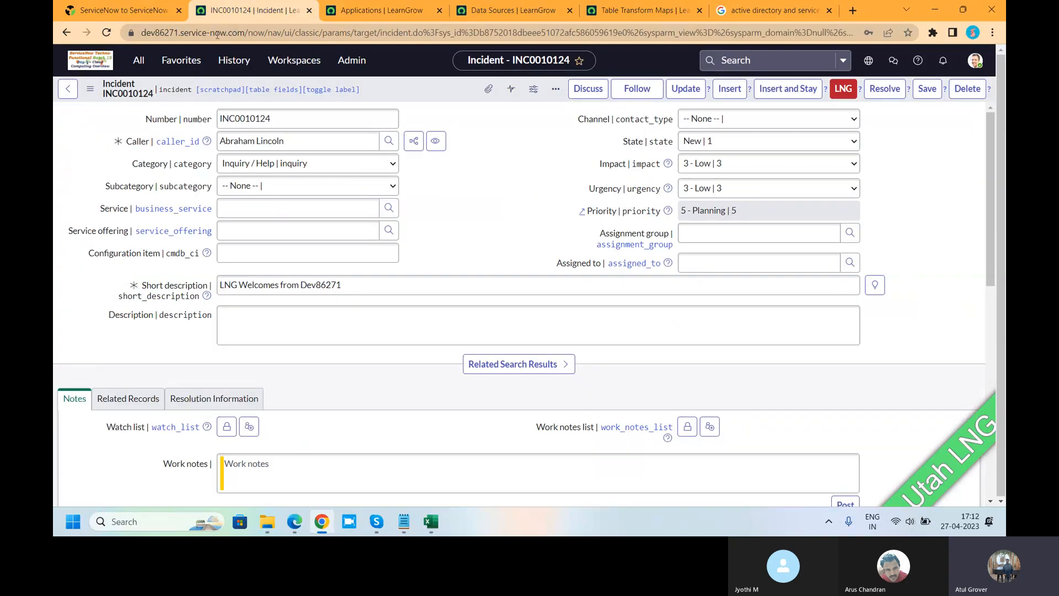
click(528, 12)
click(361, 12)
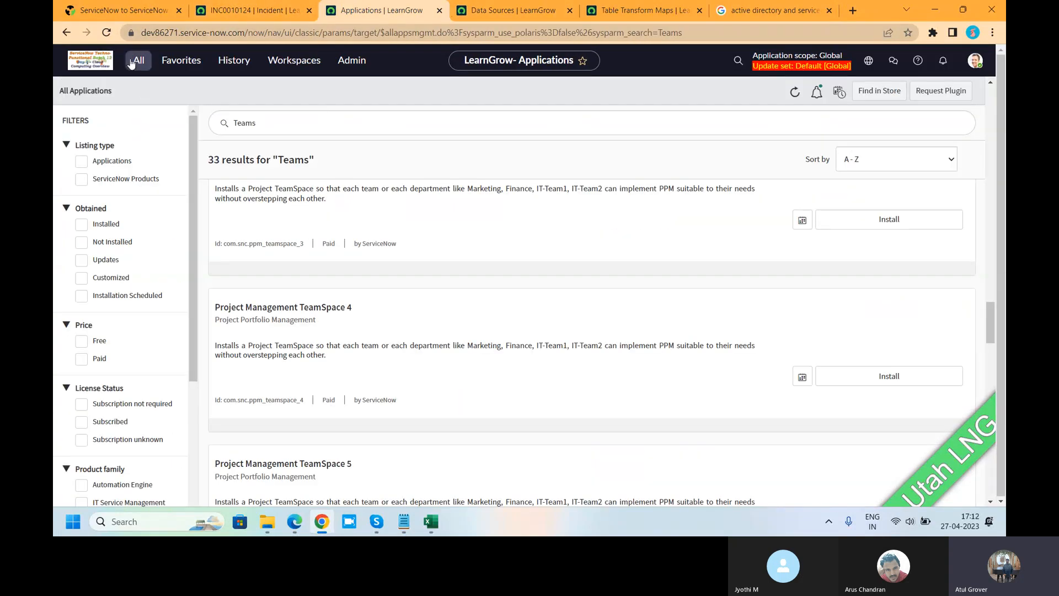
click(138, 60)
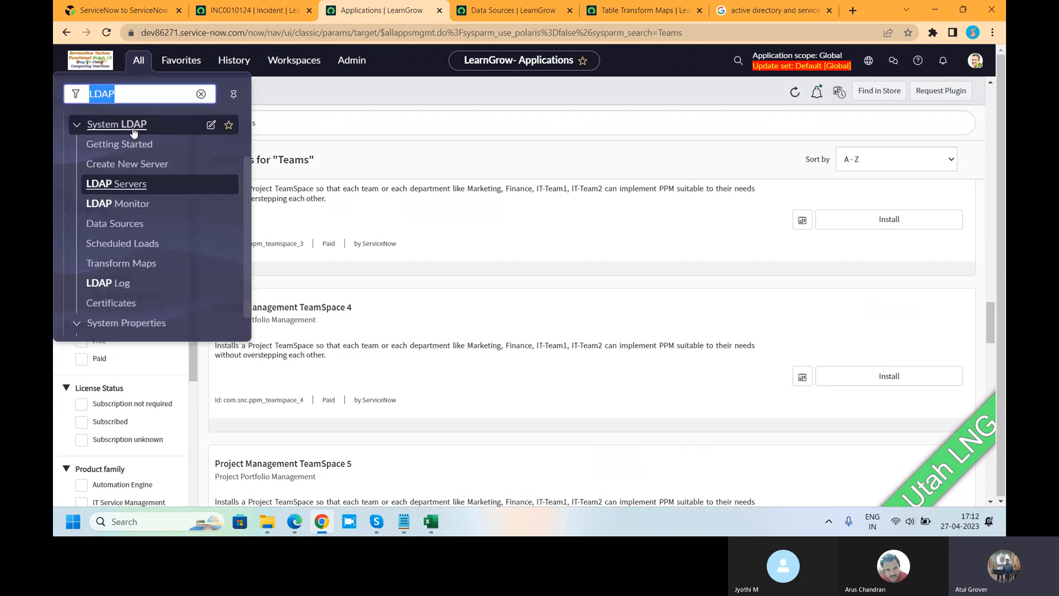
Open Example LDAP Server from LDAP Servers and run Test Connection, which reports operational status false.
click(120, 188)
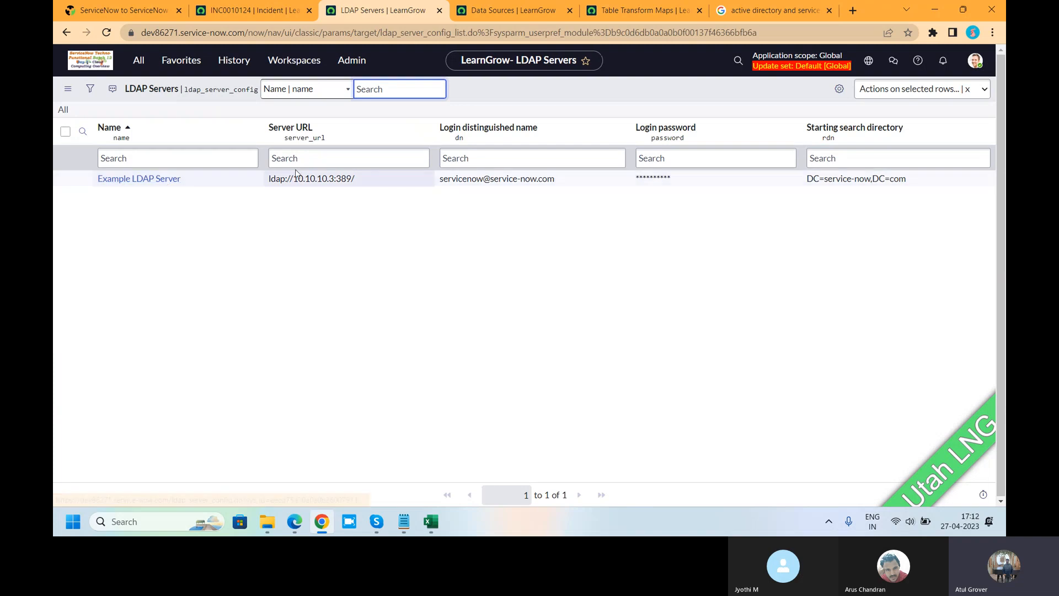
click(158, 186)
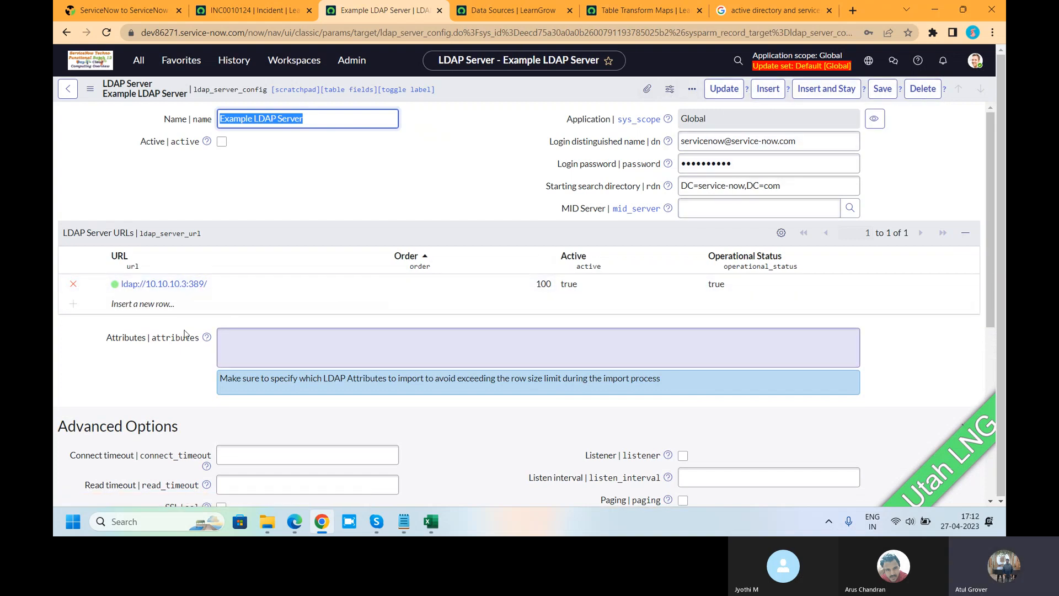
scroll(185, 333, down, 3)
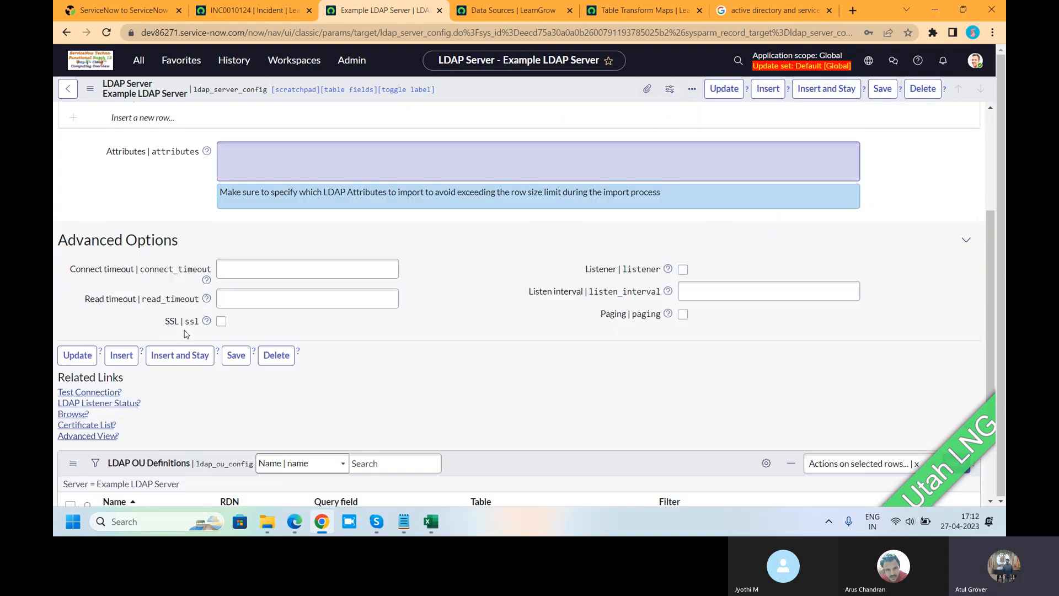
click(95, 393)
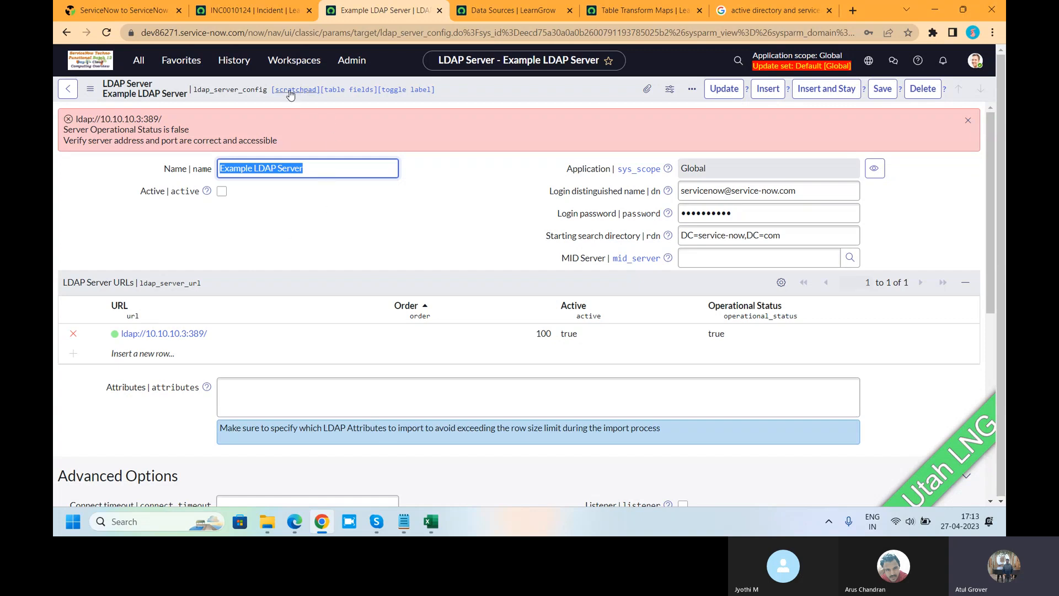
Mark Example LDAP Server as active and save the record.
click(220, 192)
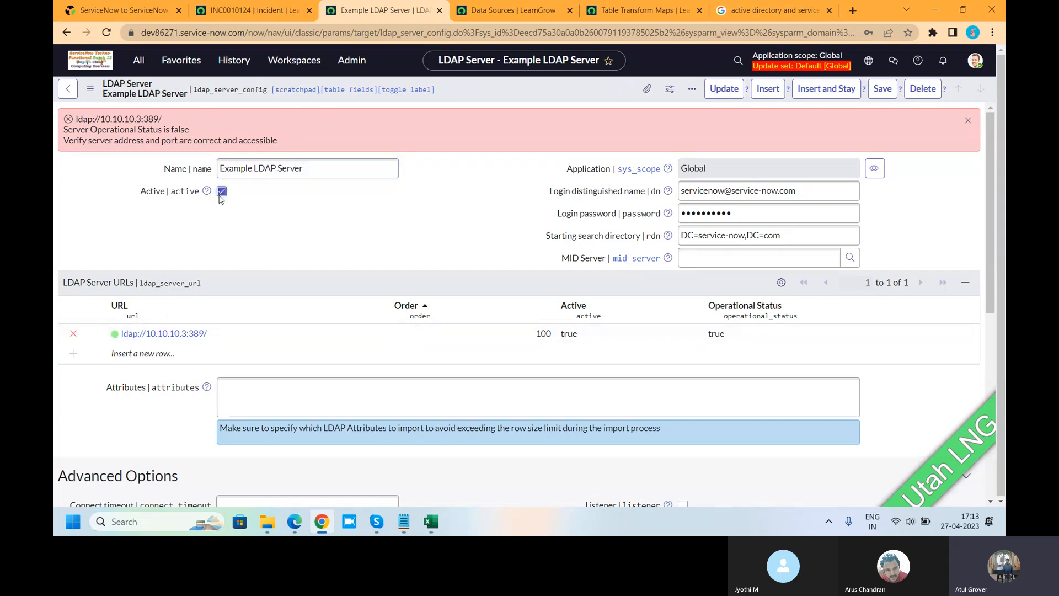
right_click(498, 92)
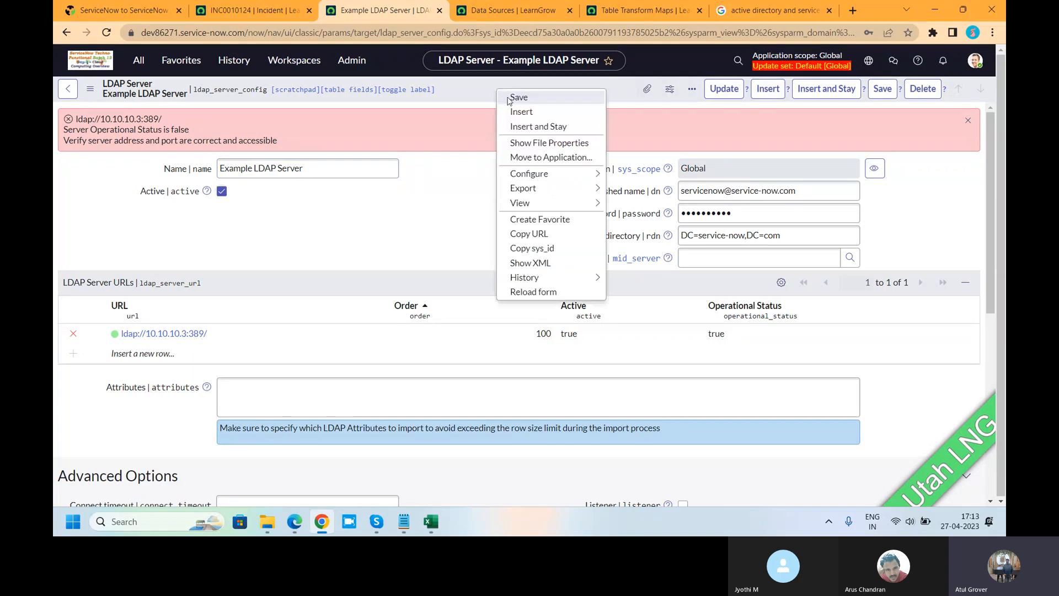
click(508, 101)
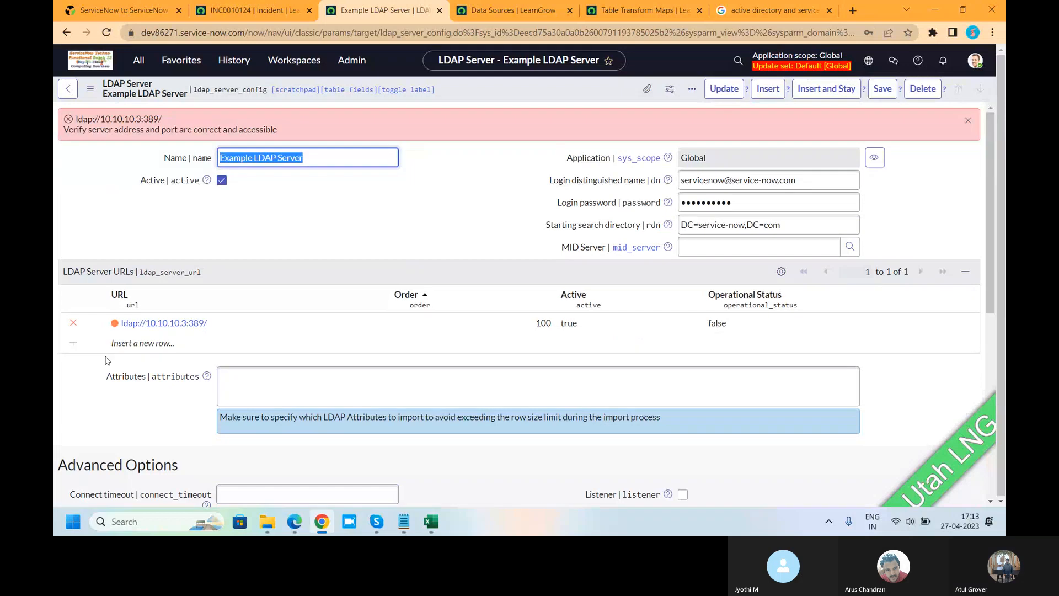
Rerun Test Connection, which still fails, then open the ldap://10.10.10.3:389/ URL record.
scroll(87, 386, down, 4)
click(74, 432)
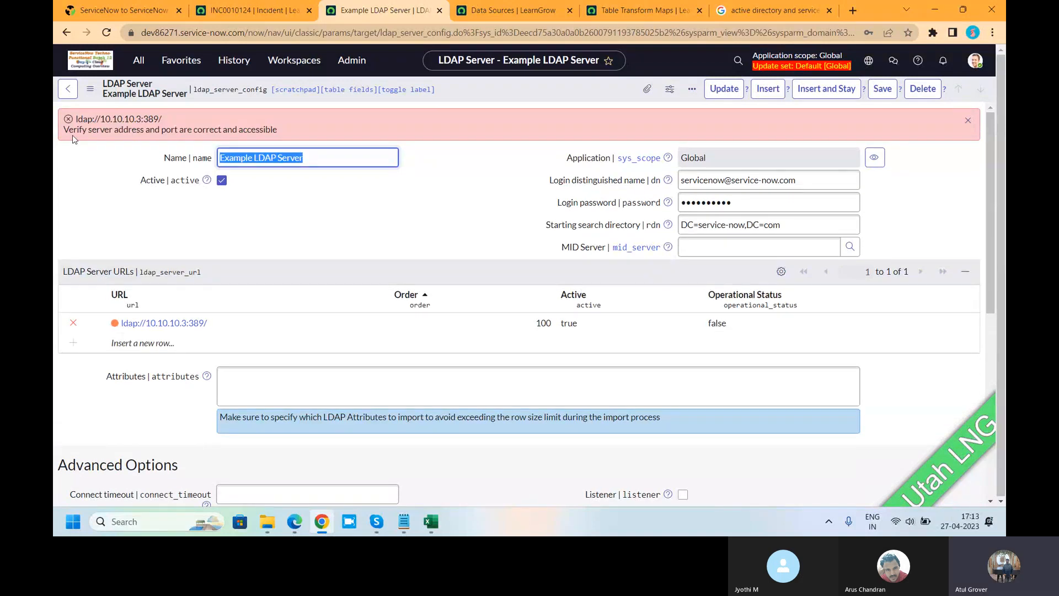
drag(77, 131, 306, 134)
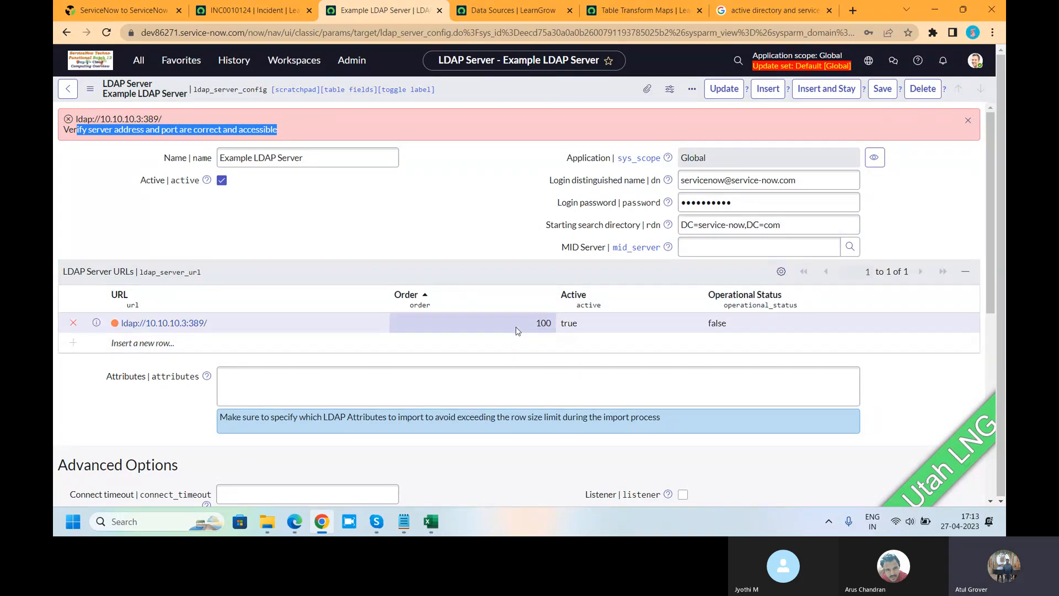
double_click(756, 325)
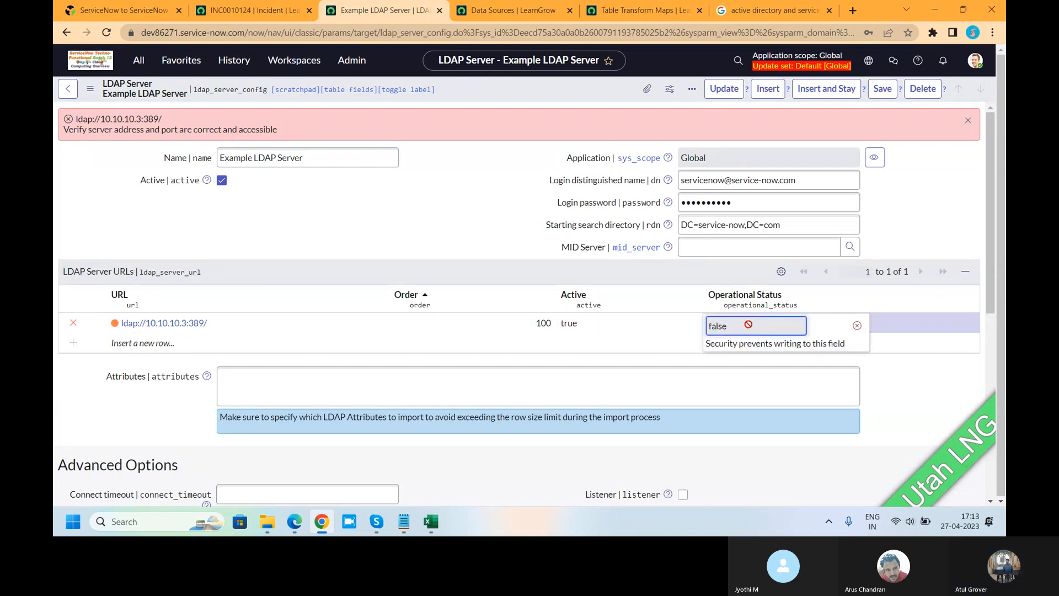
click(857, 326)
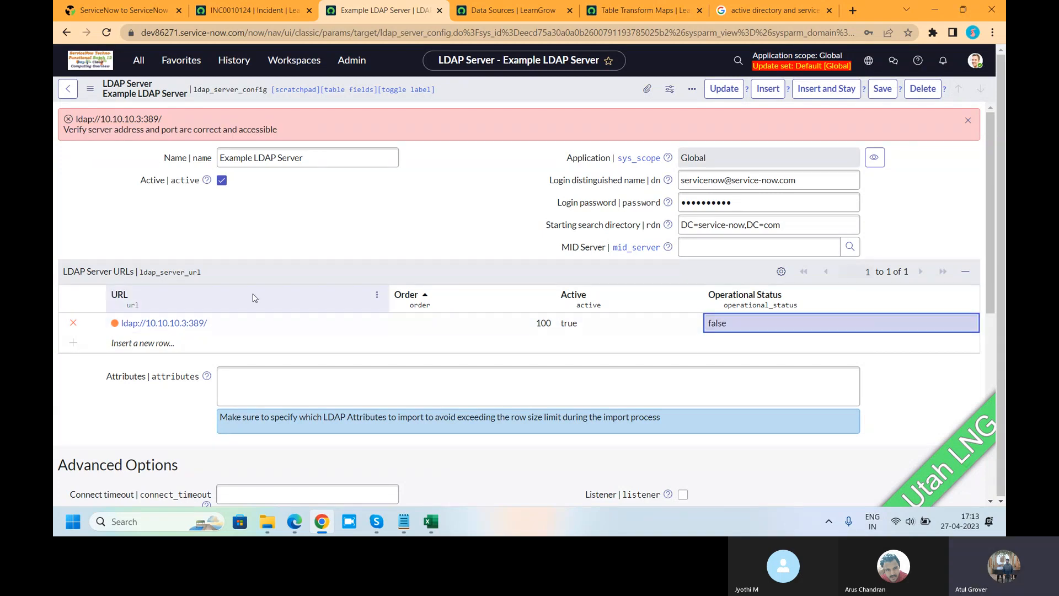
click(176, 324)
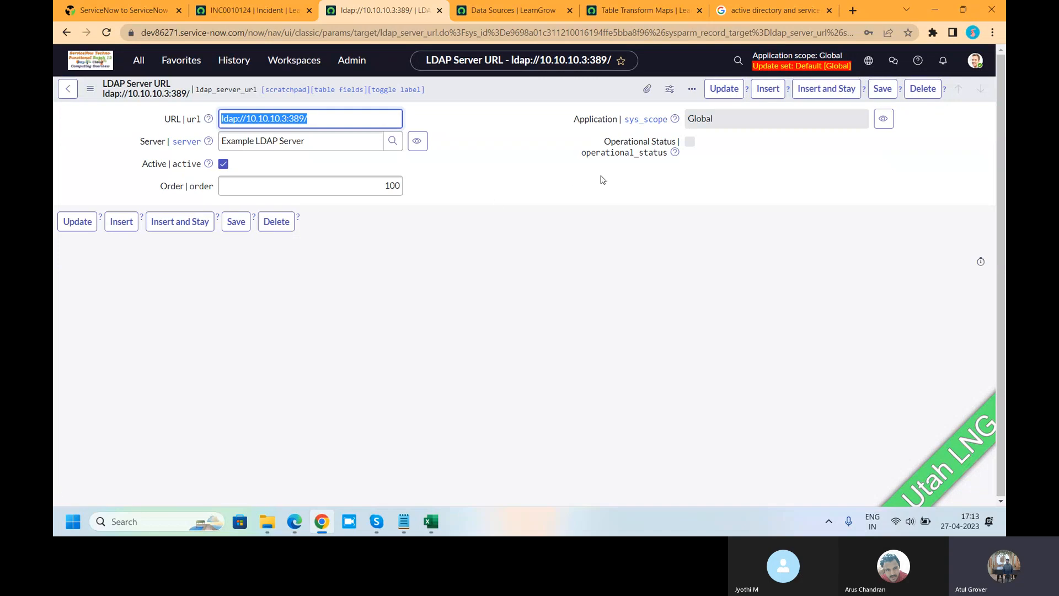
Try toggling the read-only Operational Status on the URL record, then open the LDAP-filtered navigator.
click(689, 144)
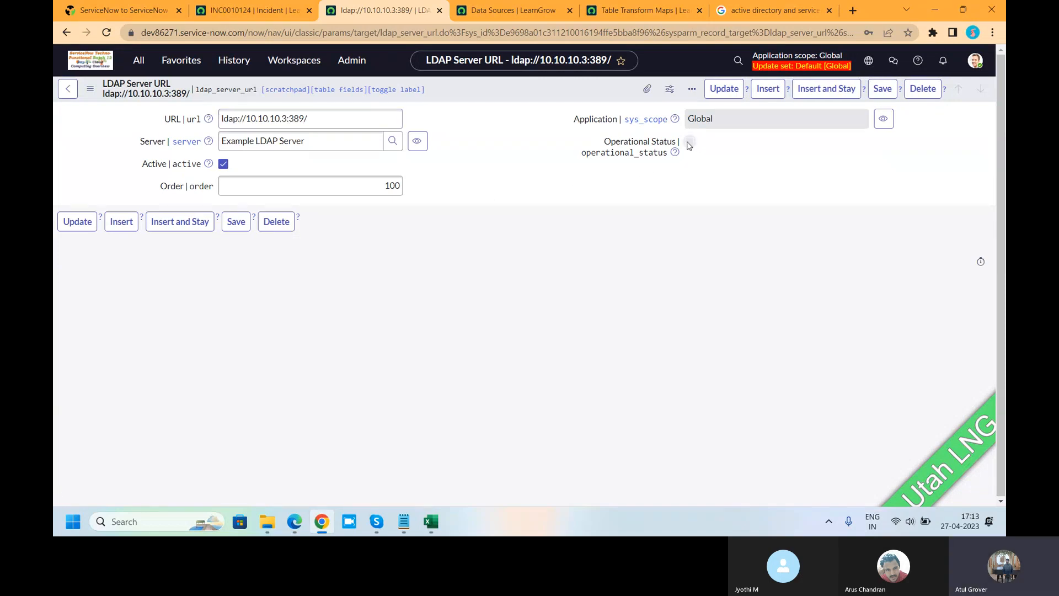
mouse_move(675, 153)
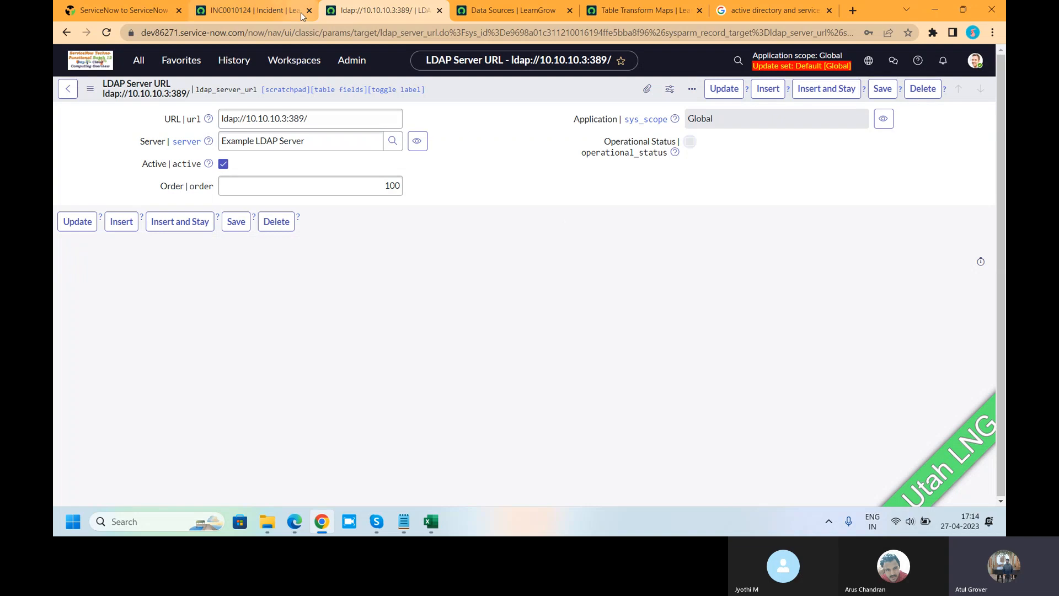
click(139, 59)
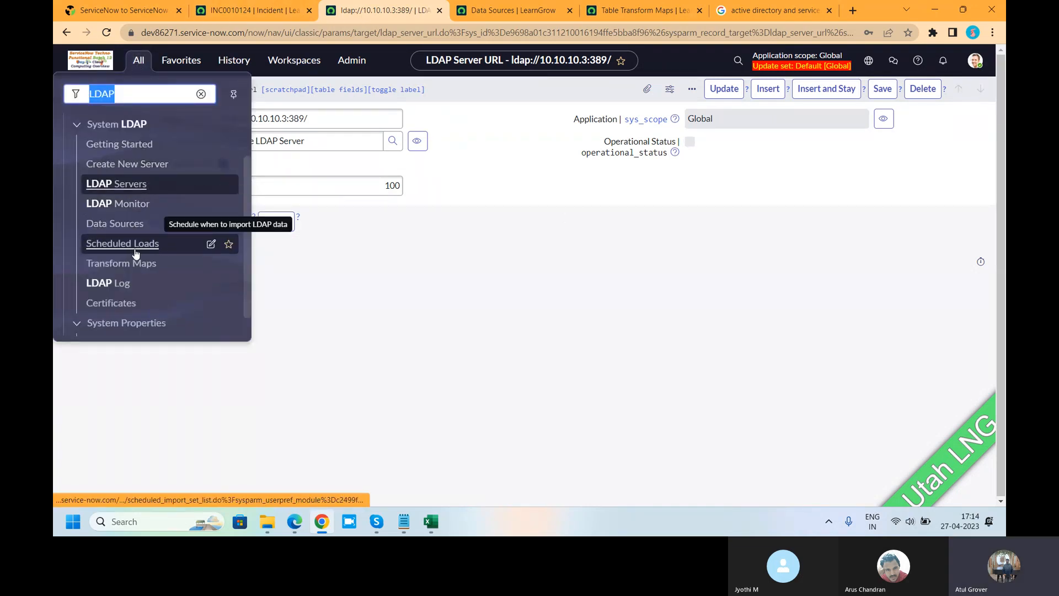
Choose Create New Server under System LDAP to start a new Active Directory server.
scroll(142, 251, down, 1)
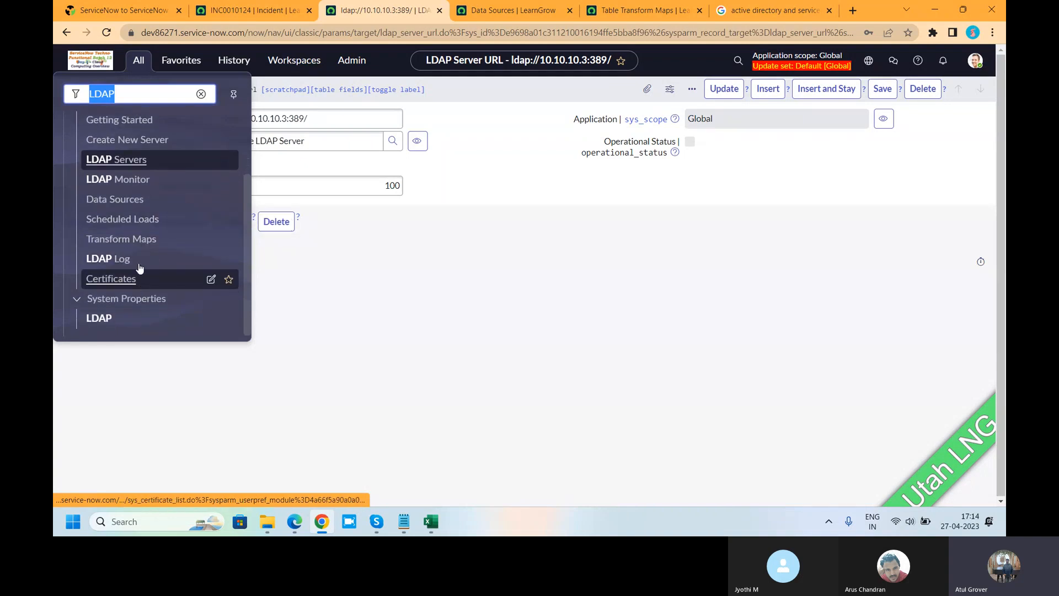
scroll(139, 259, up, 3)
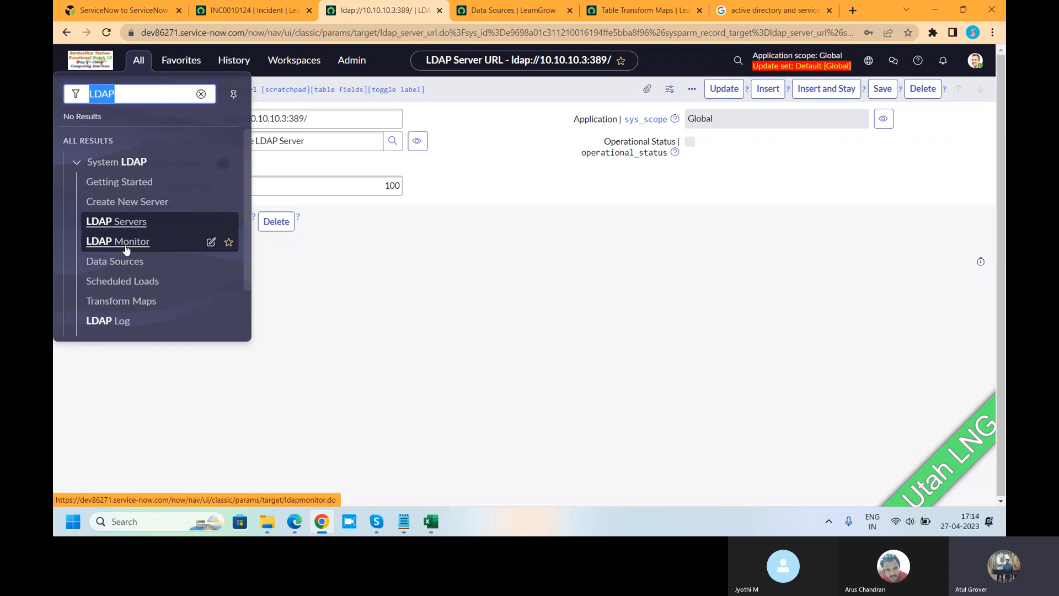
click(121, 202)
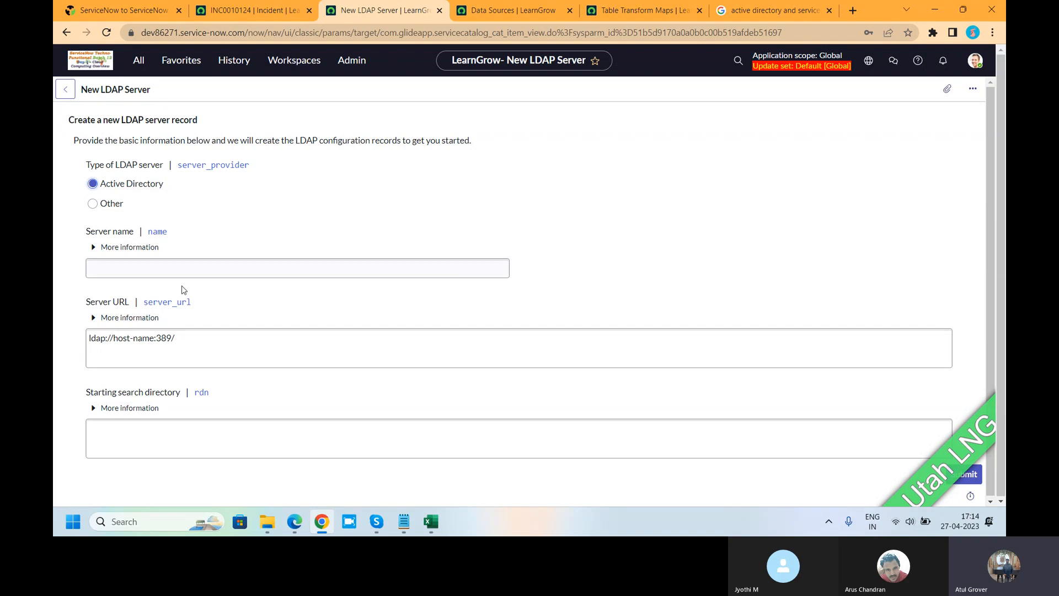
Look over the blank New LDAP Server form, then switch to the Training_Master agenda workbook in Excel.
scroll(206, 338, down, 1)
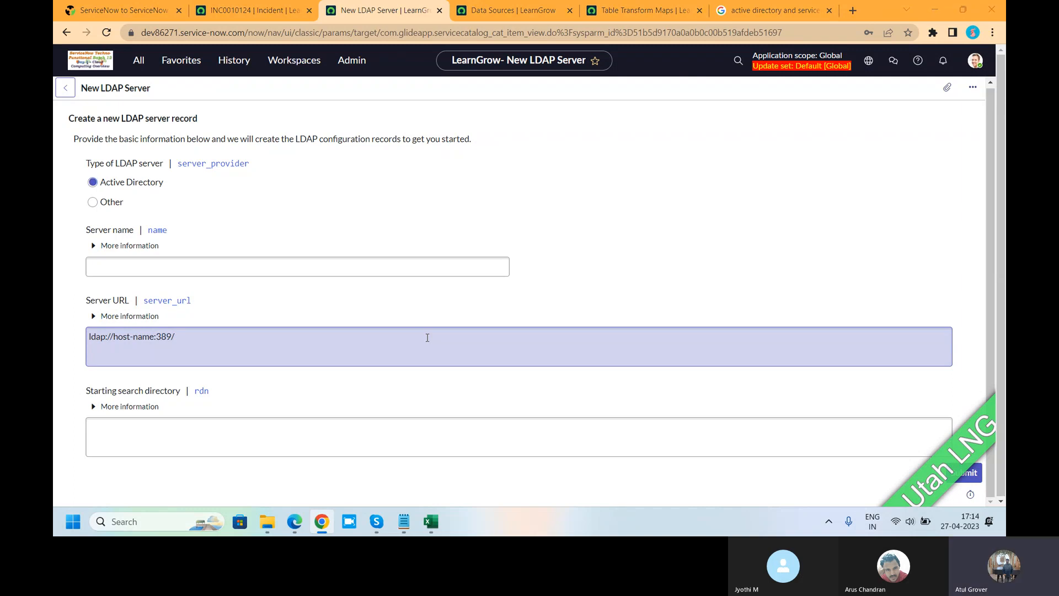
key(alt+Tab)
key(Tab)
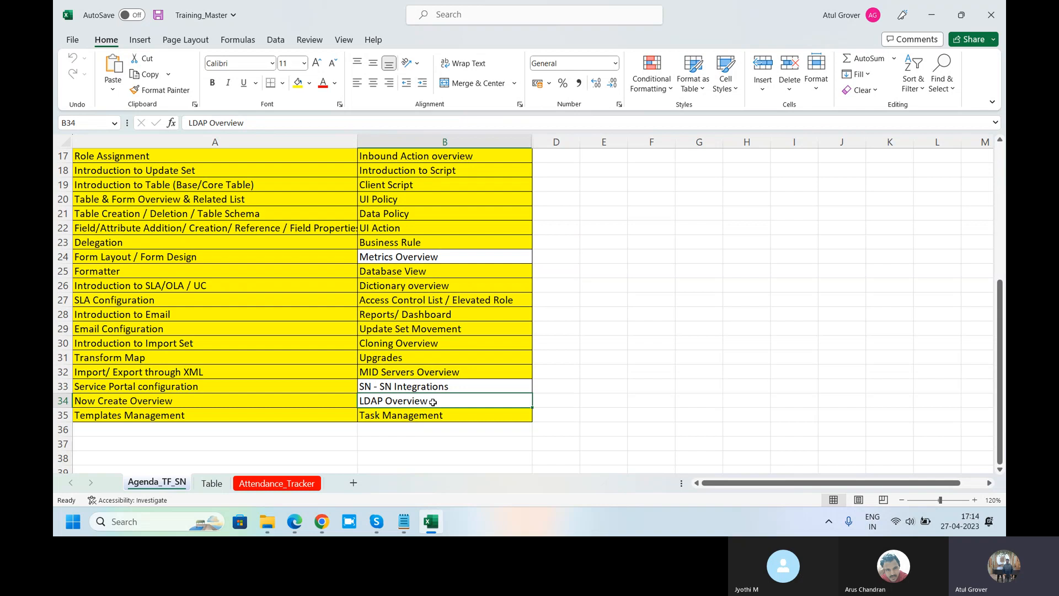
Return from Excel to ServiceNow, glance at INC0010124, and go back to the New LDAP Server form.
key(alt+Tab)
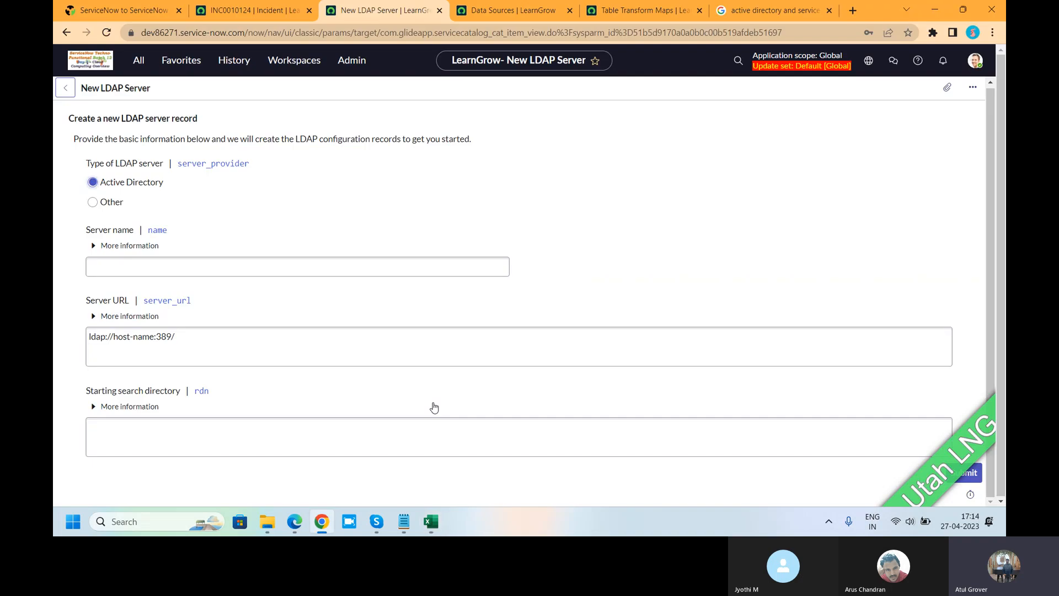
click(230, 14)
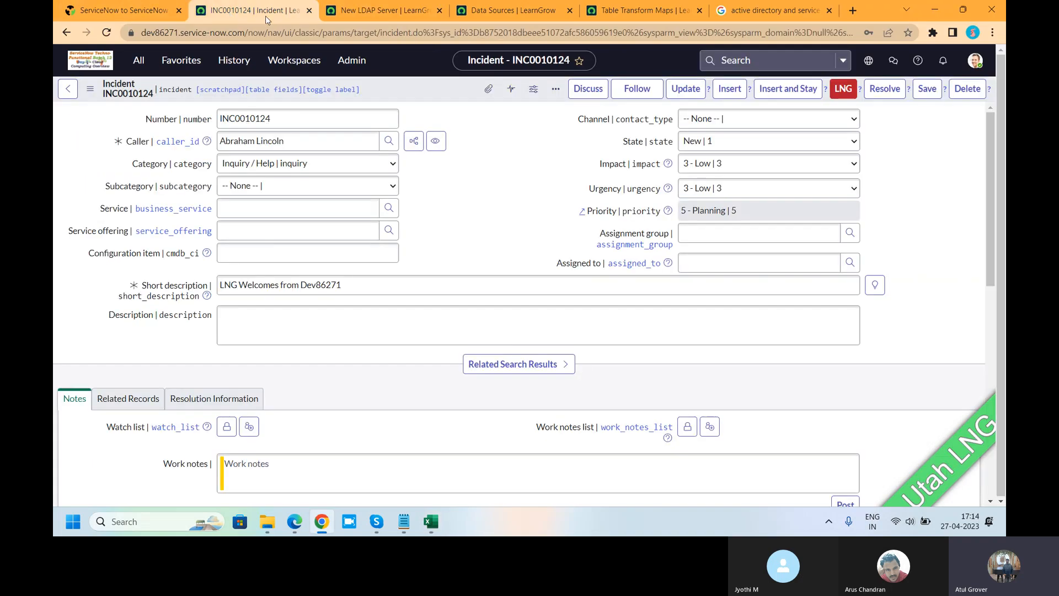
click(363, 12)
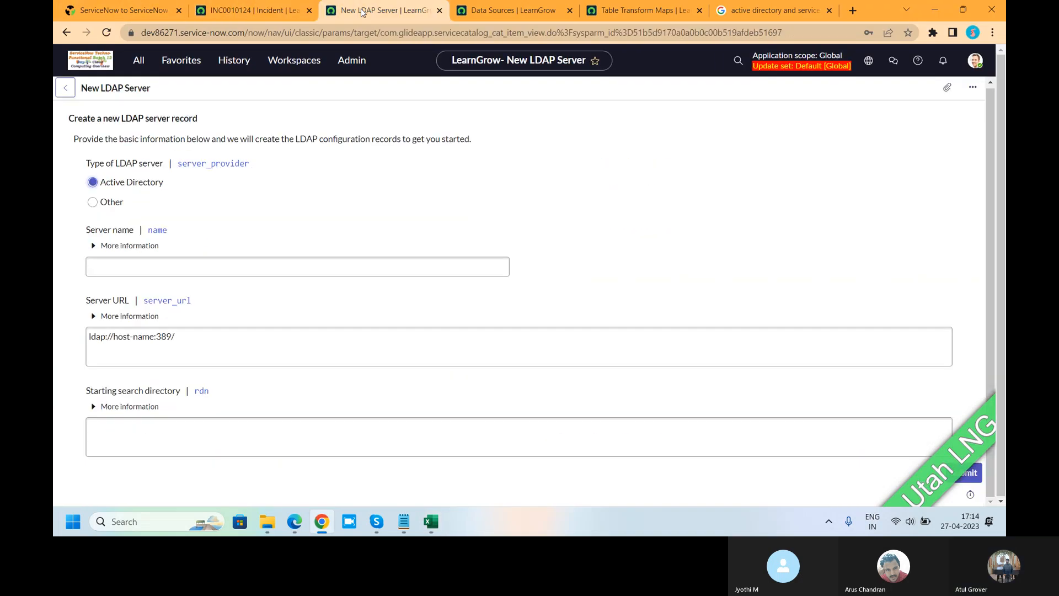
Create an LDAP server named 'LNG' with URL ldap://lng:389/ and submit it.
click(175, 273)
text(LNG)
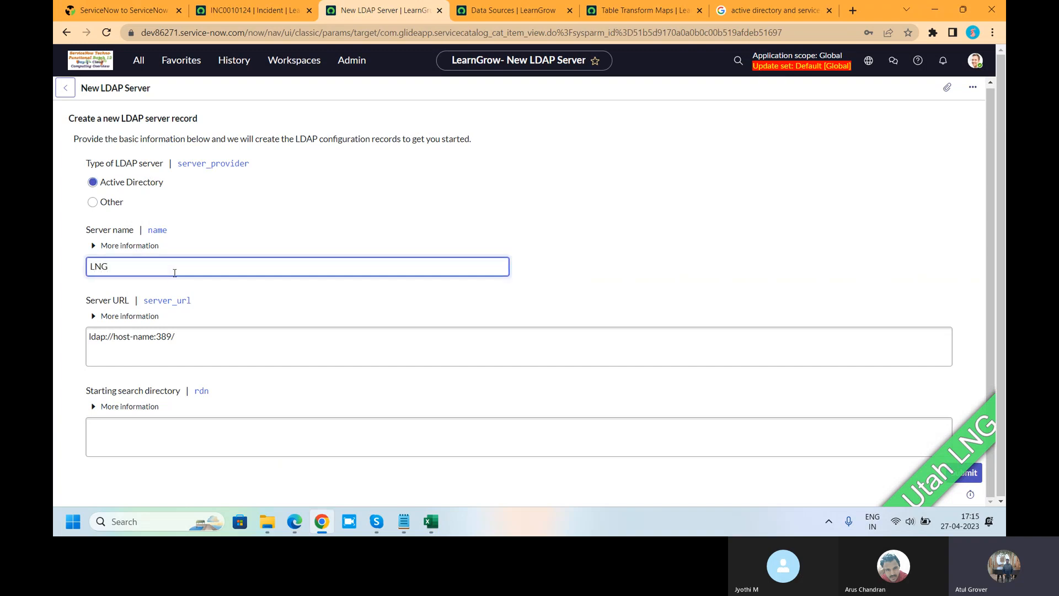
drag(148, 338, 113, 338)
key(BackSpace)
key(Delete)
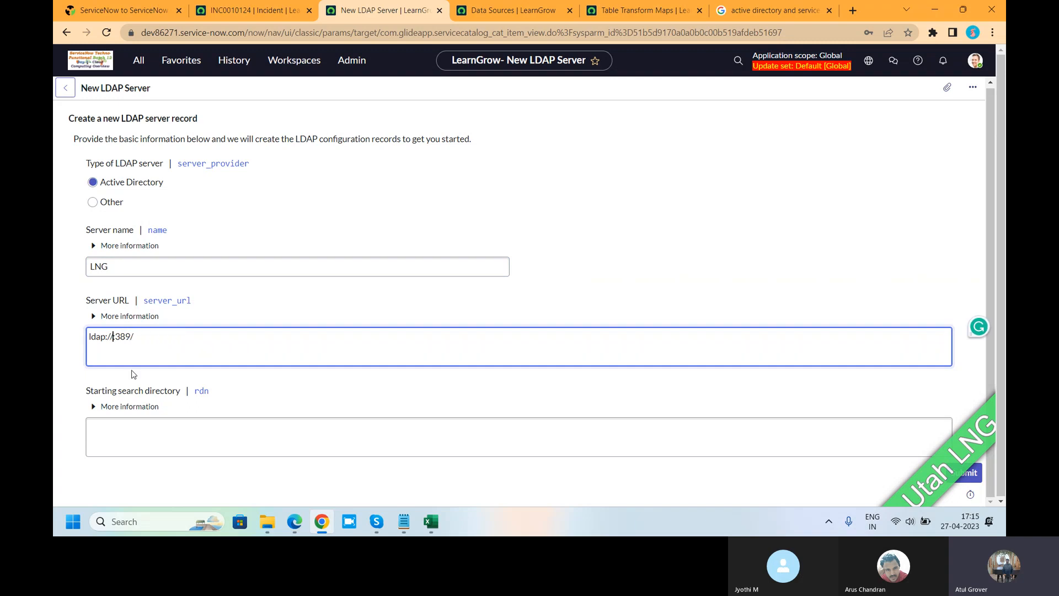
text(lng)
click(977, 481)
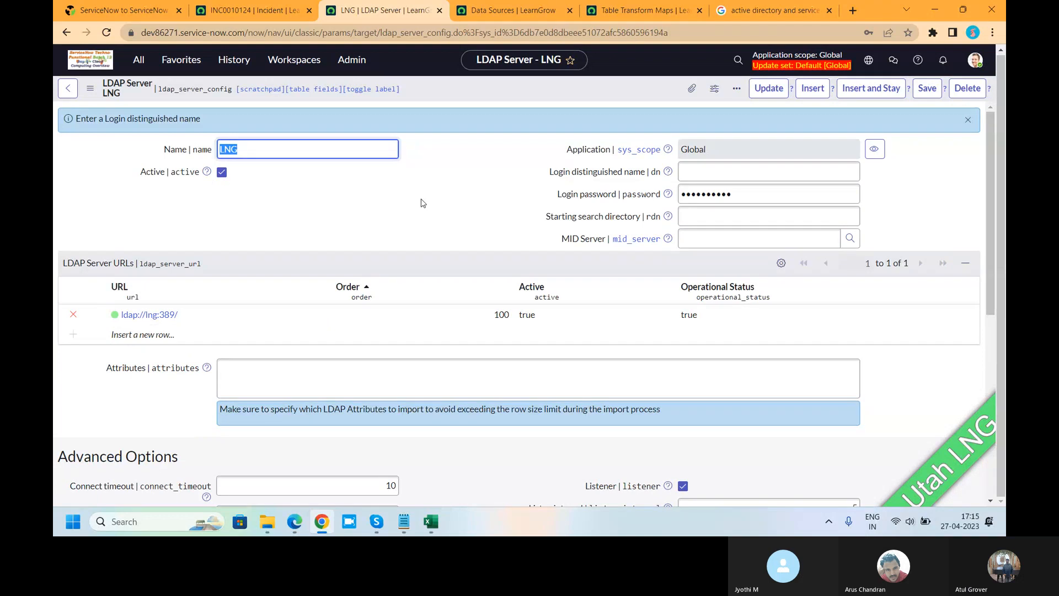
Review the LNG server's login and URL fields, then bring up the LDAP-filtered navigator.
click(731, 173)
click(437, 198)
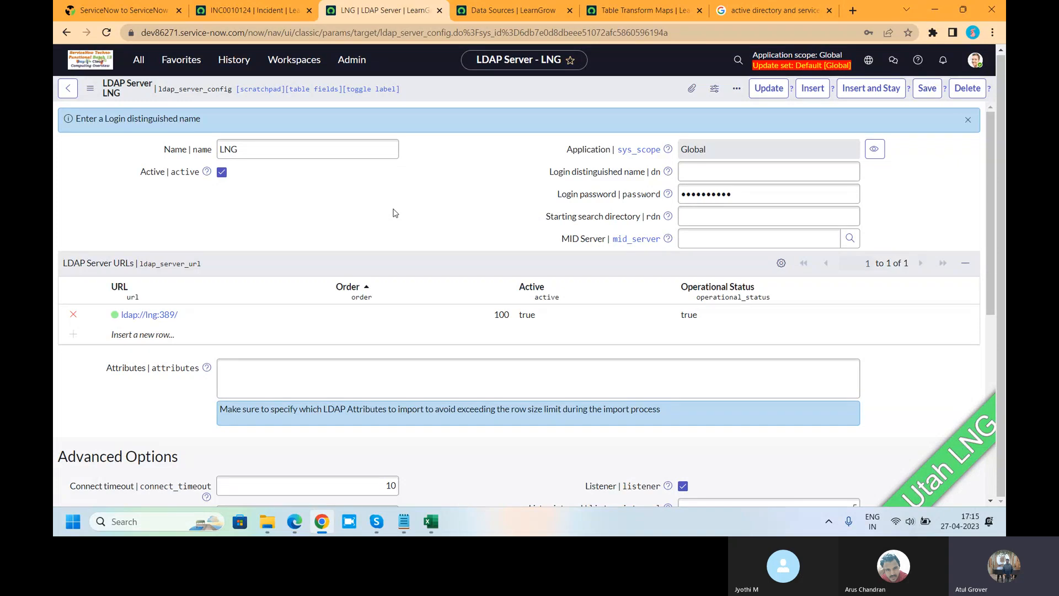
scroll(426, 199, down, 2)
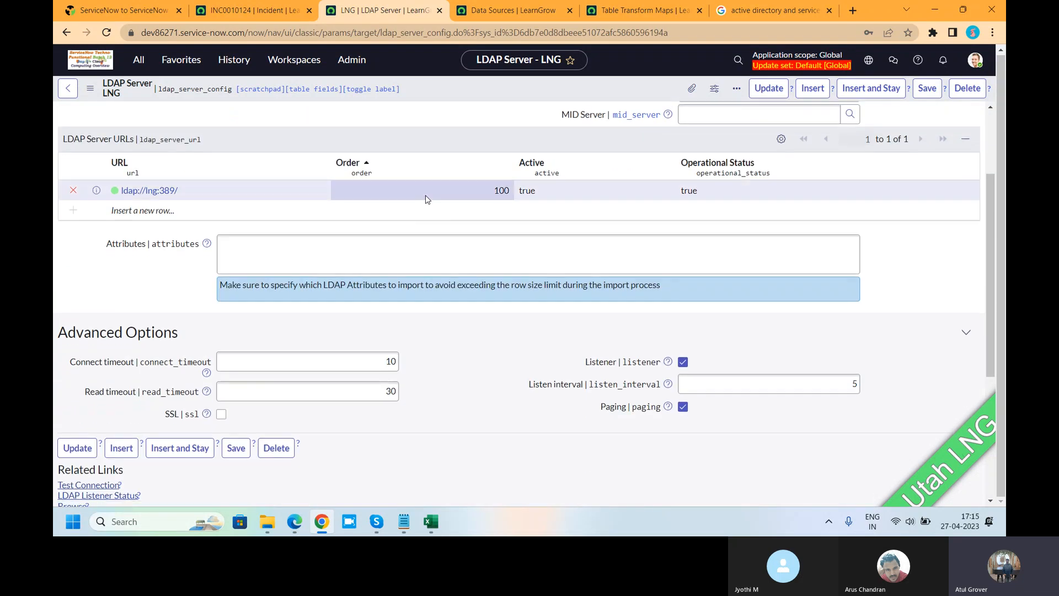
scroll(427, 199, up, 2)
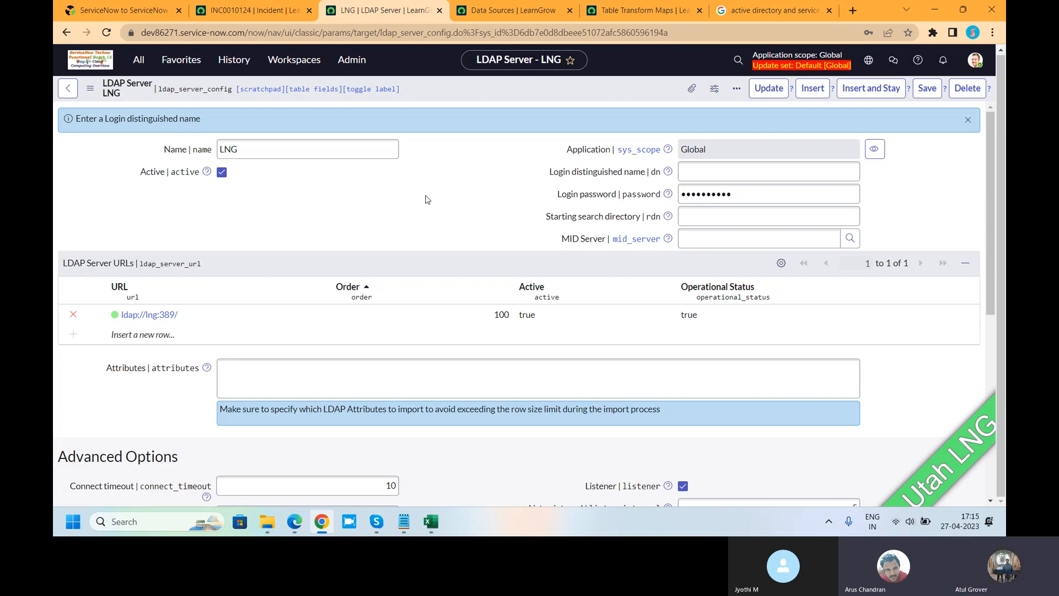
click(142, 60)
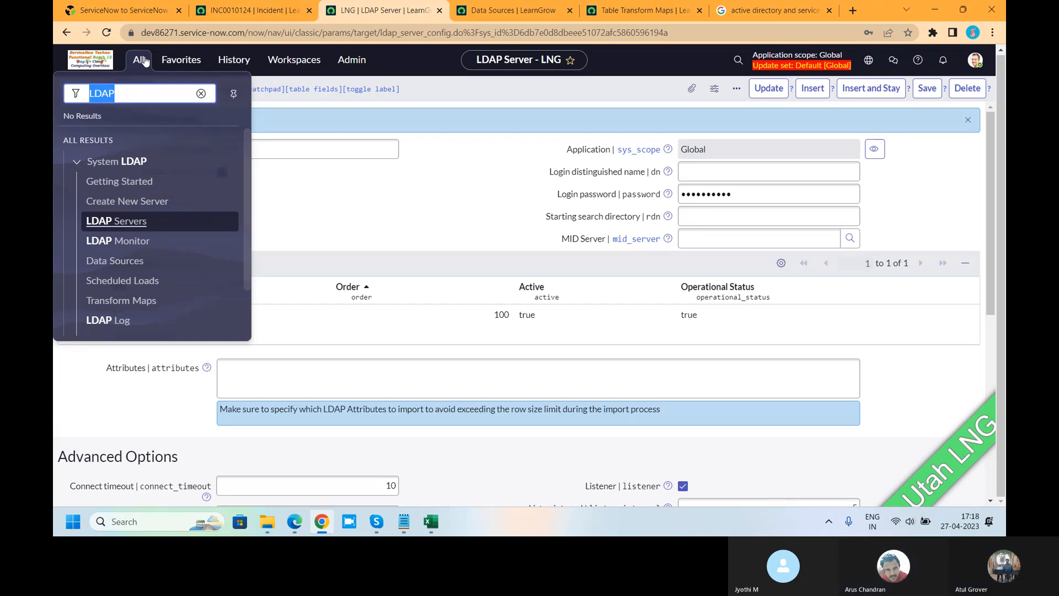
Close the navigator menu so the LNG LDAP server record form is fully visible.
click(326, 218)
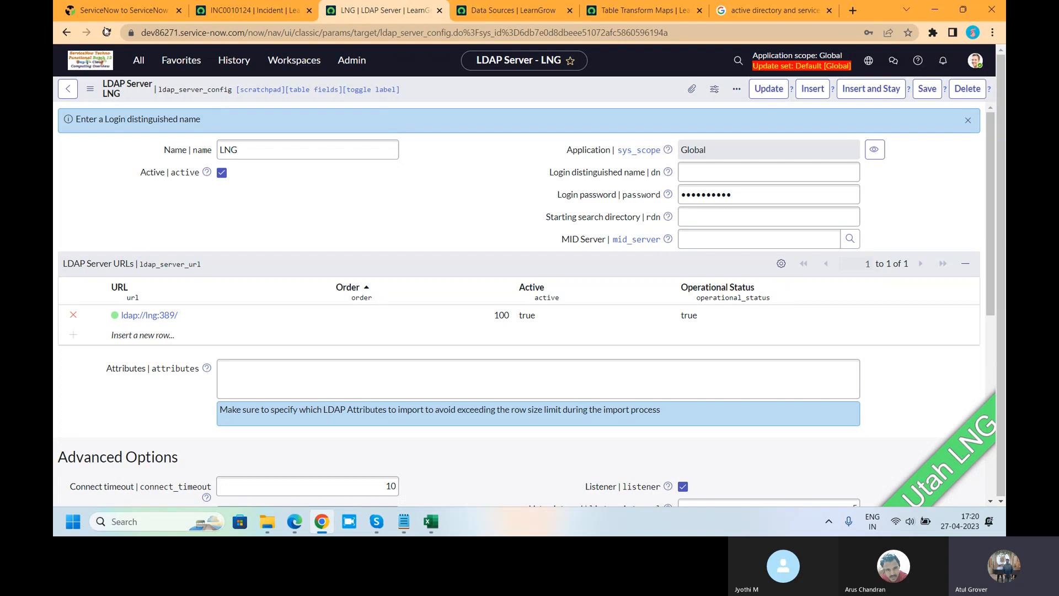
Filter the navigator on 'metric' and open Metrics > Definitions, listing 13 definitions.
click(139, 62)
text(me)
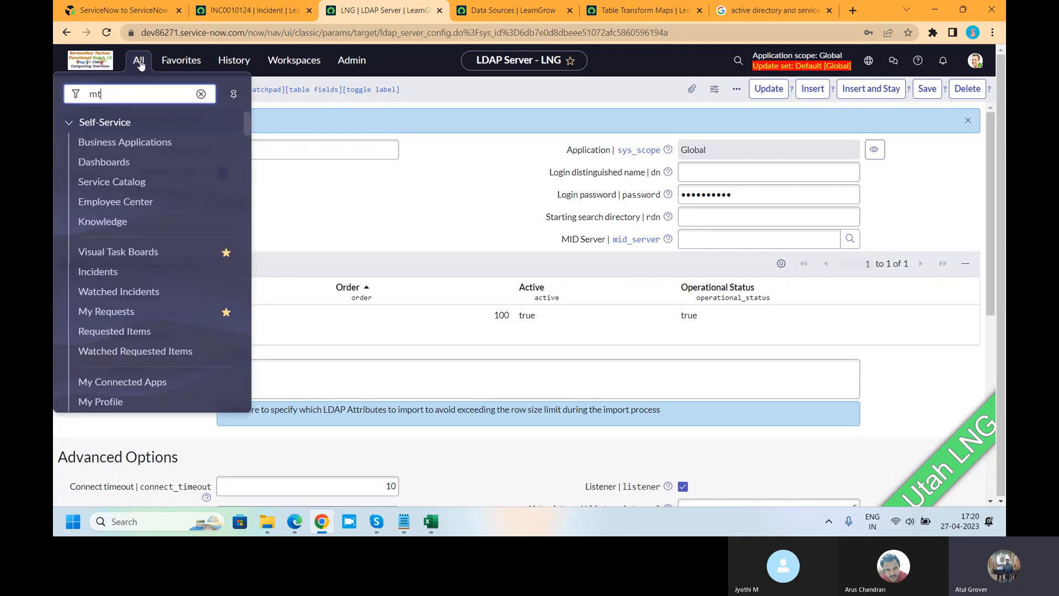
text(tric)
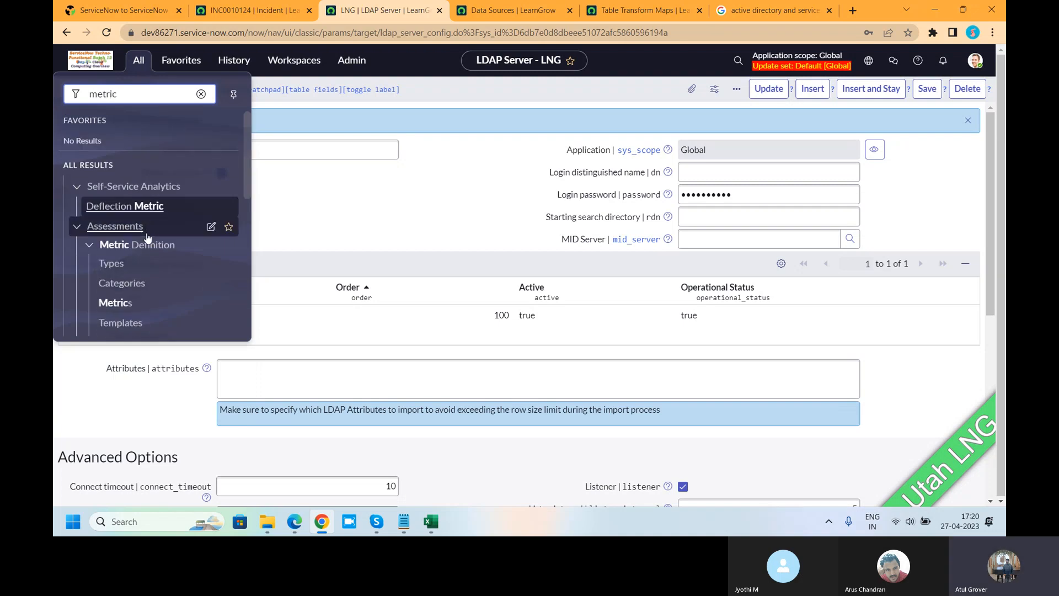
click(114, 305)
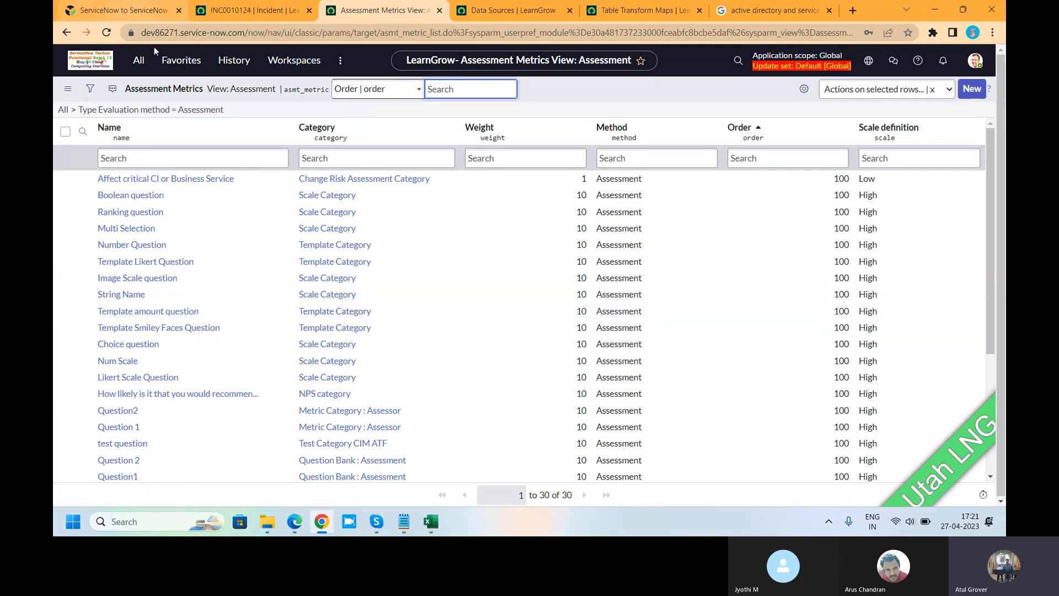
click(139, 61)
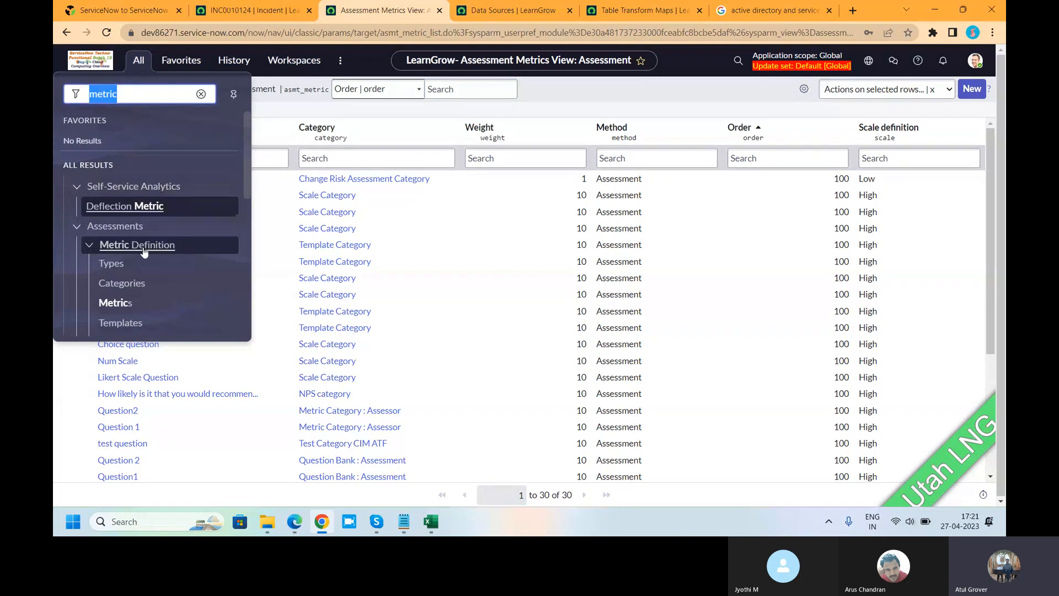
scroll(142, 243, down, 3)
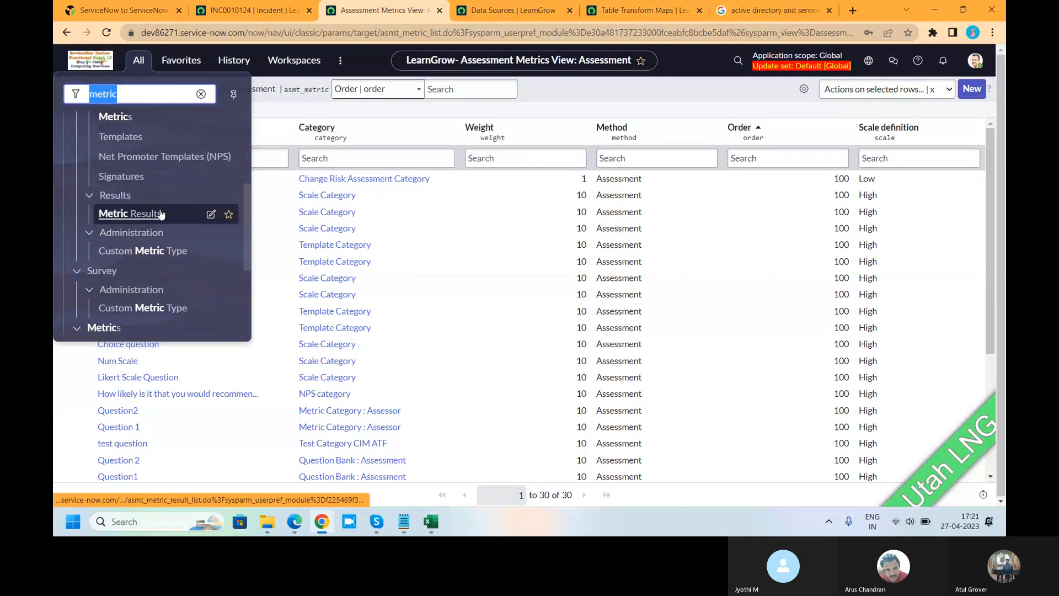
scroll(141, 243, down, 2)
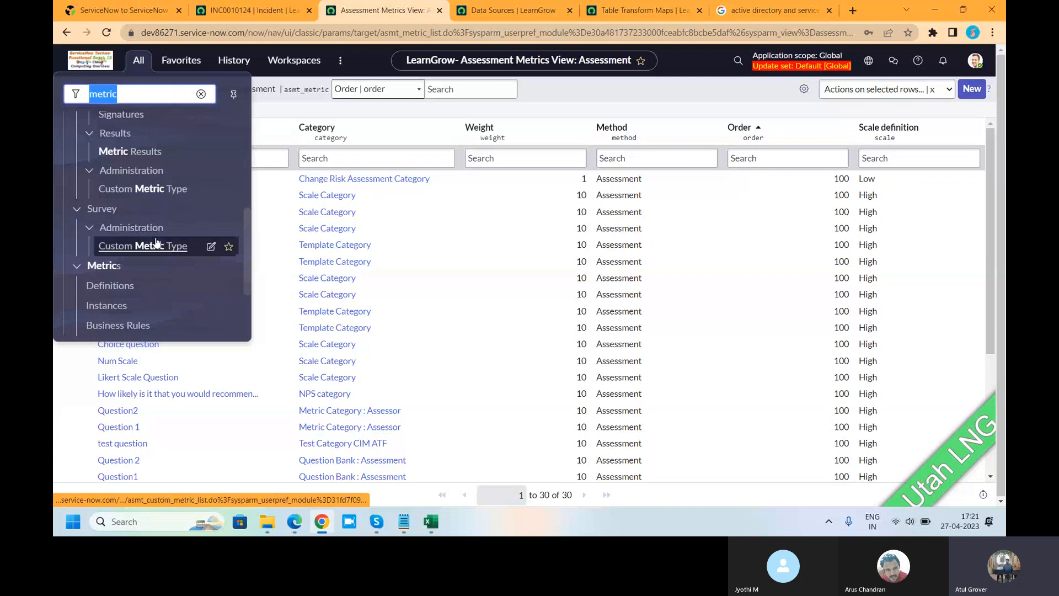
click(110, 286)
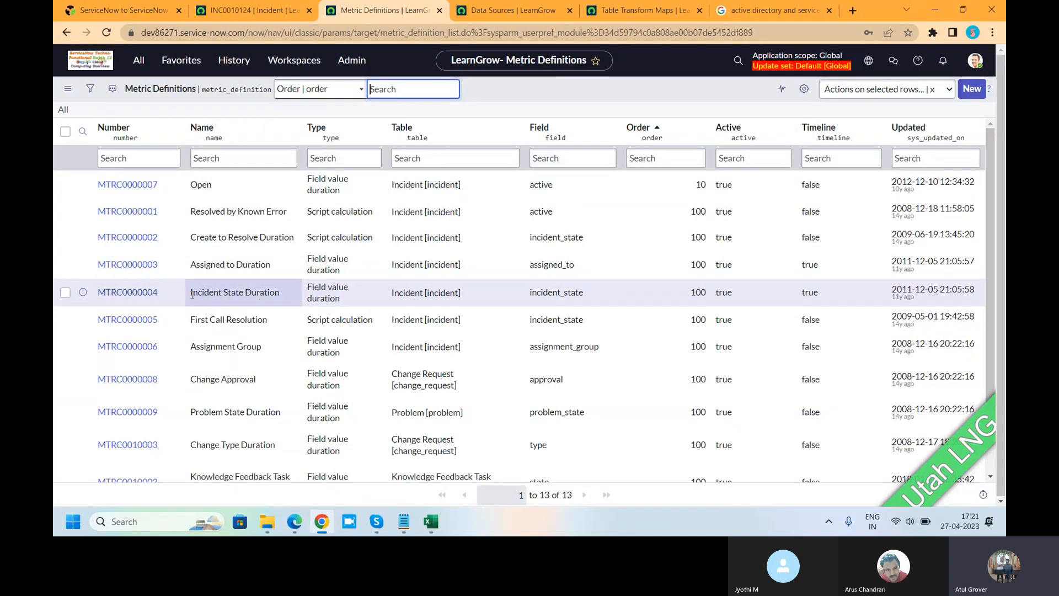
click(133, 294)
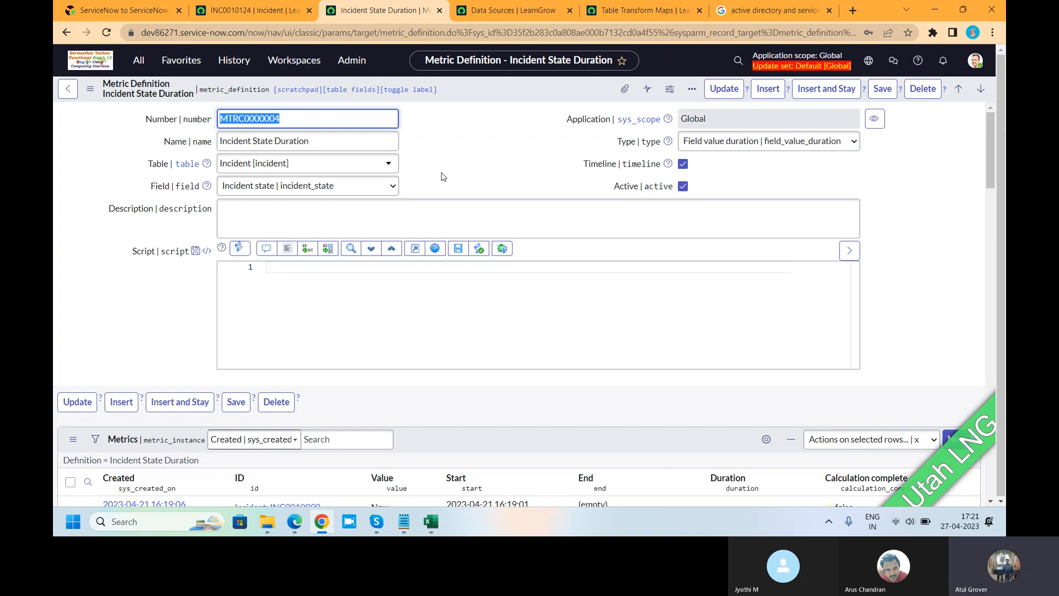
click(456, 138)
scroll(456, 138, down, 2)
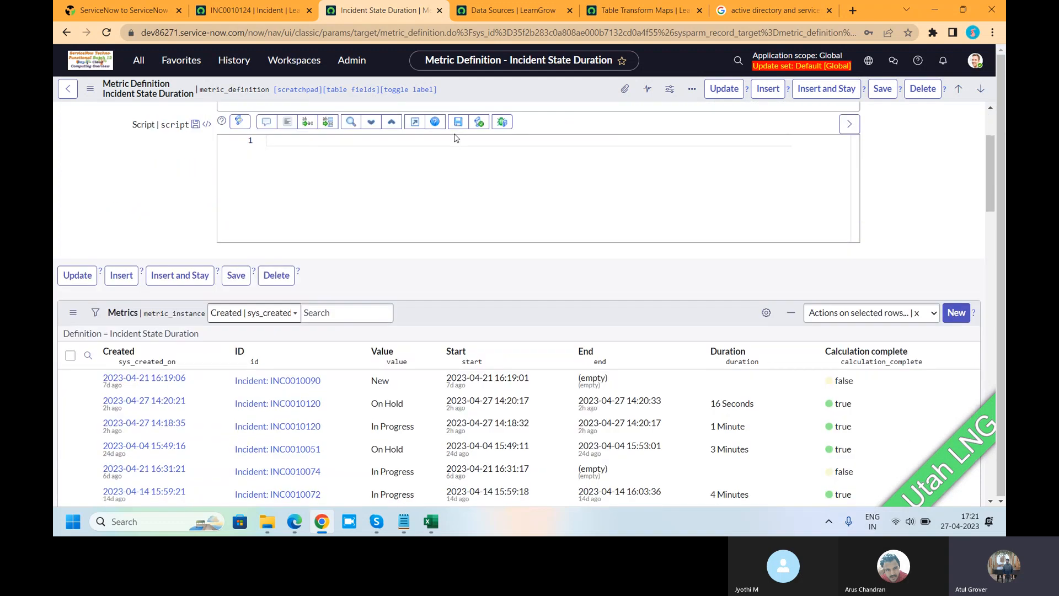
scroll(456, 138, down, 1)
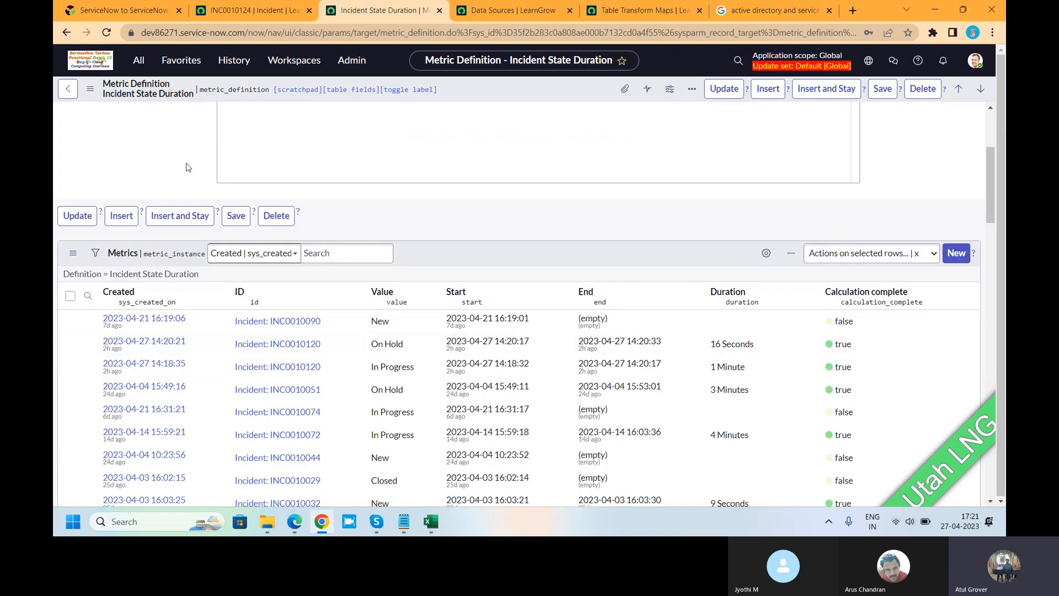
scroll(456, 134, up, 3)
click(141, 59)
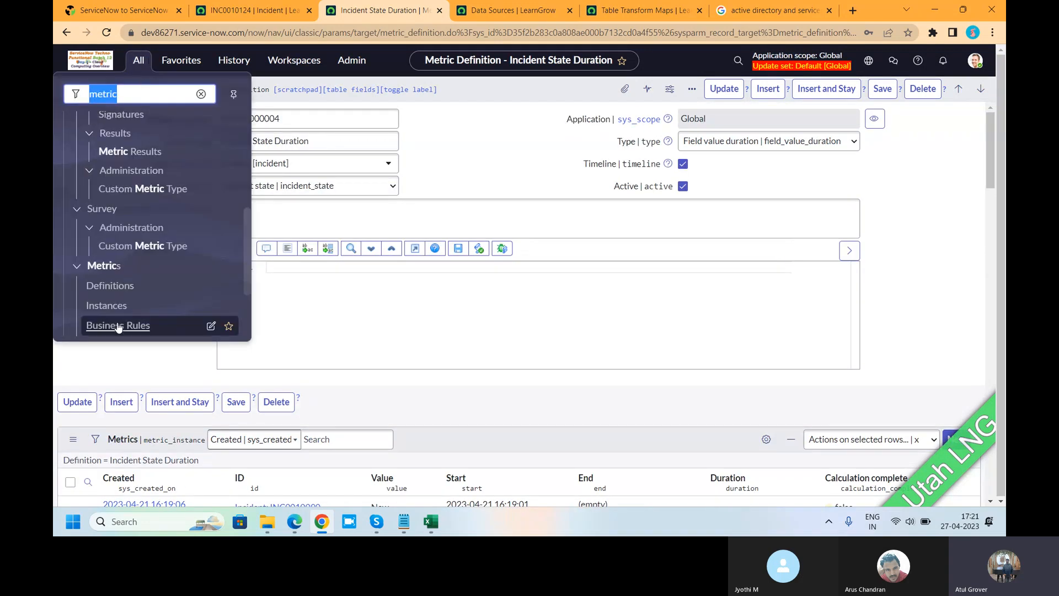
click(117, 286)
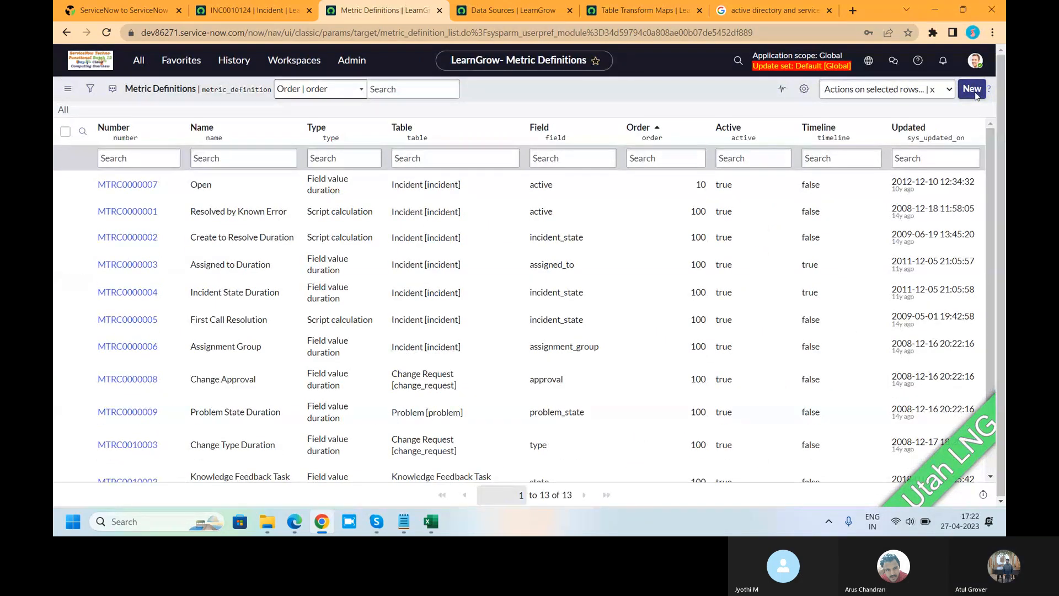
Start a new metric definition named 'LNG Batch 12'.
click(974, 93)
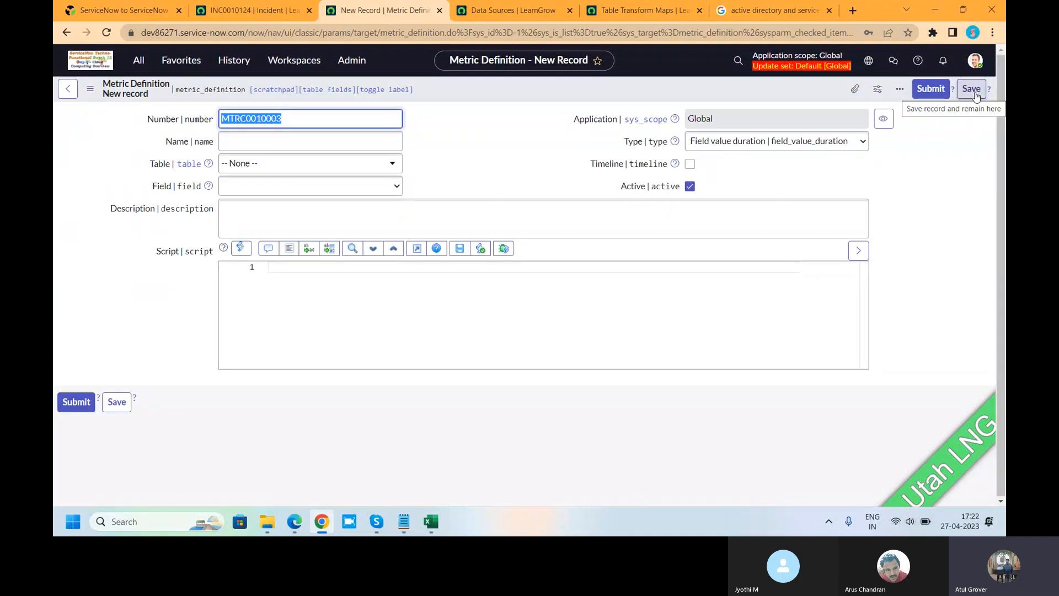
click(257, 142)
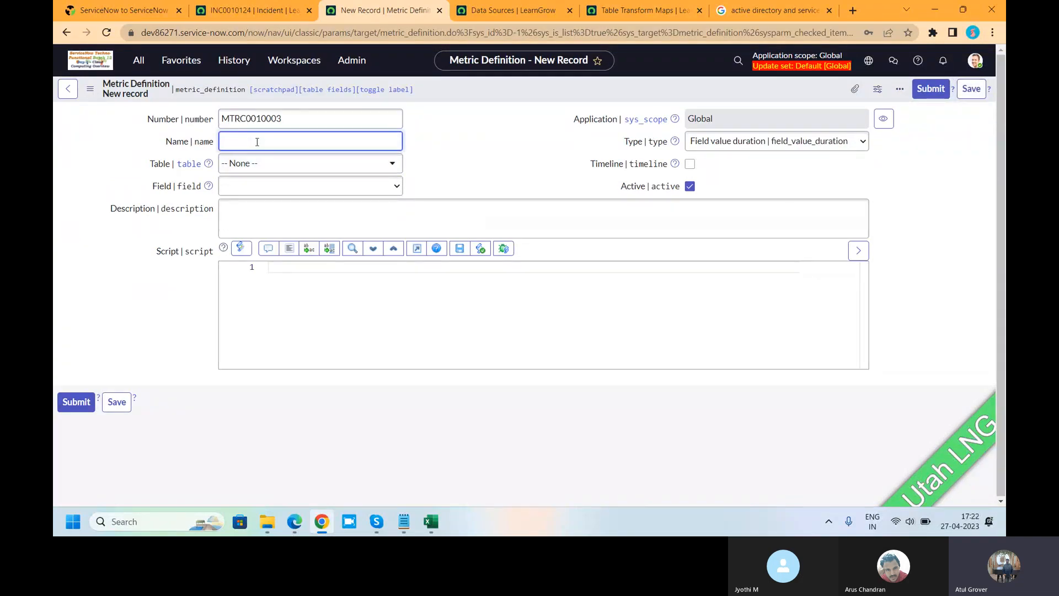
text(LNG BAch 1atch 12)
Target the Problem table's Category field, keeping type Field value duration.
click(314, 164)
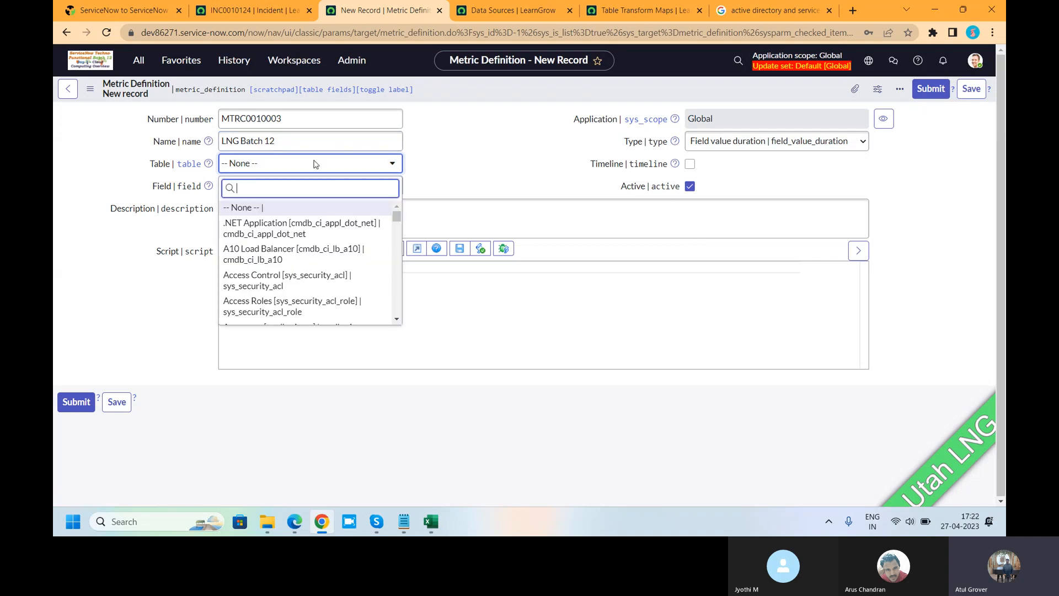
text(proble)
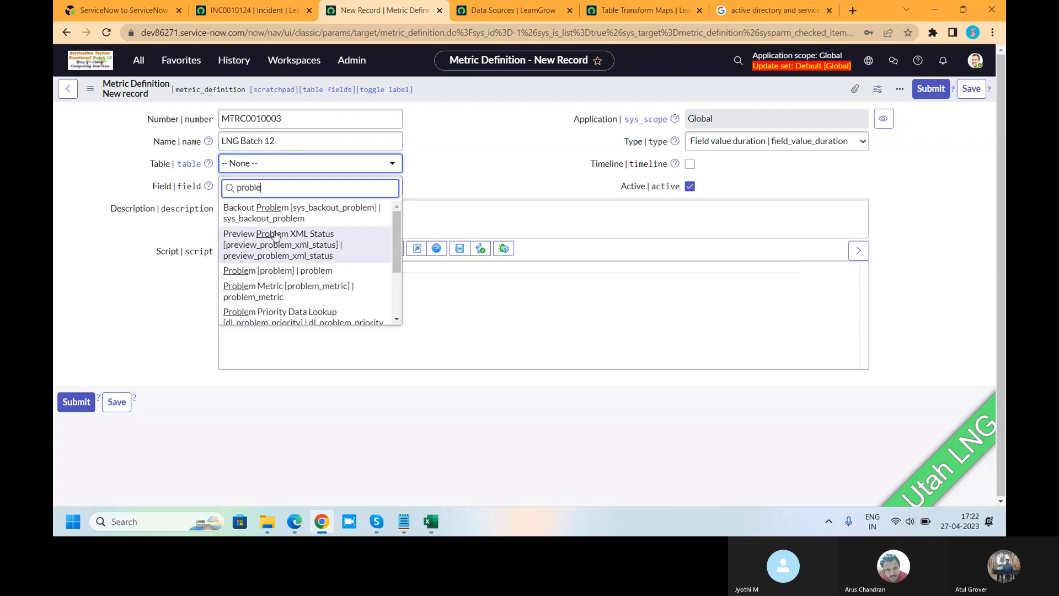
text(m)
scroll(309, 265, down, 1)
scroll(316, 269, down, 1)
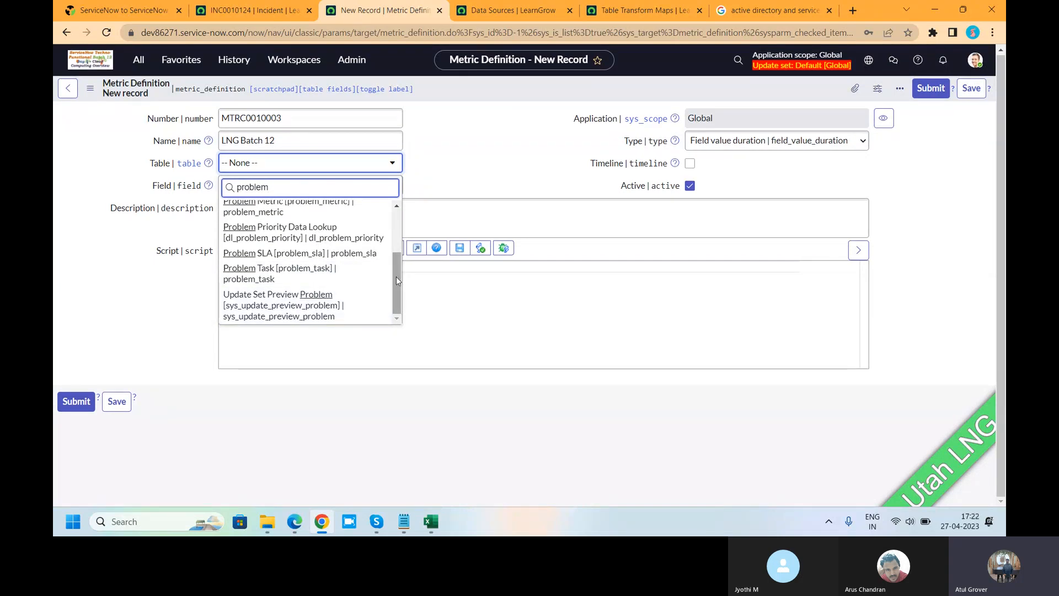
drag(396, 276, 397, 252)
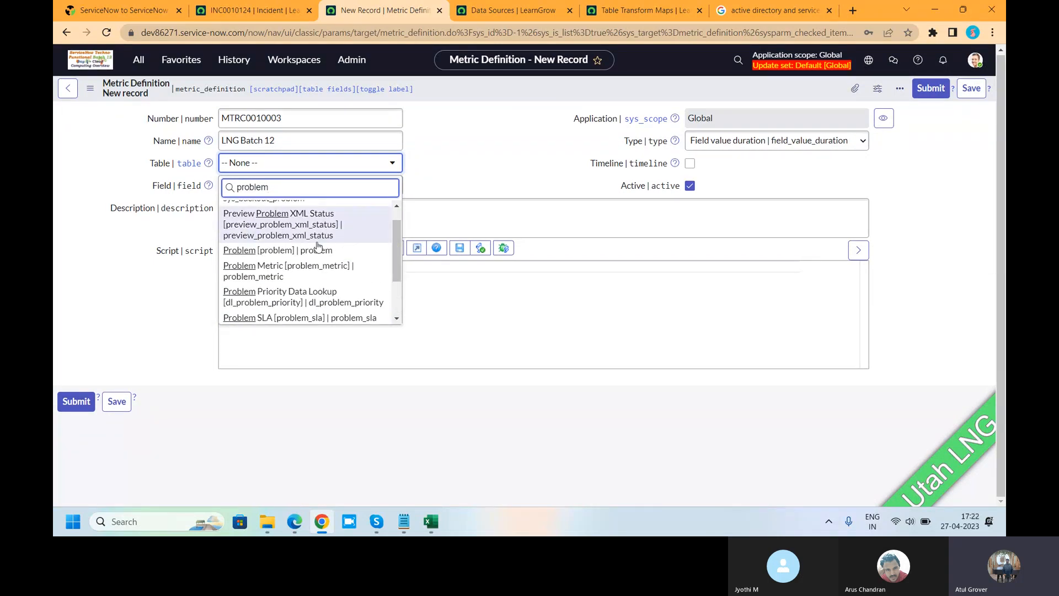
click(287, 242)
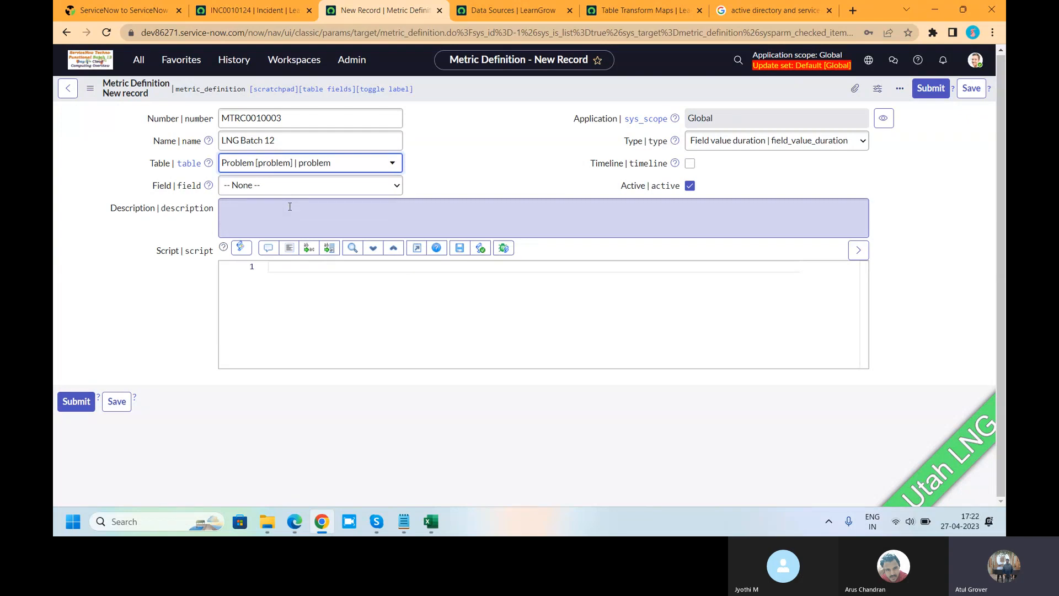
click(289, 188)
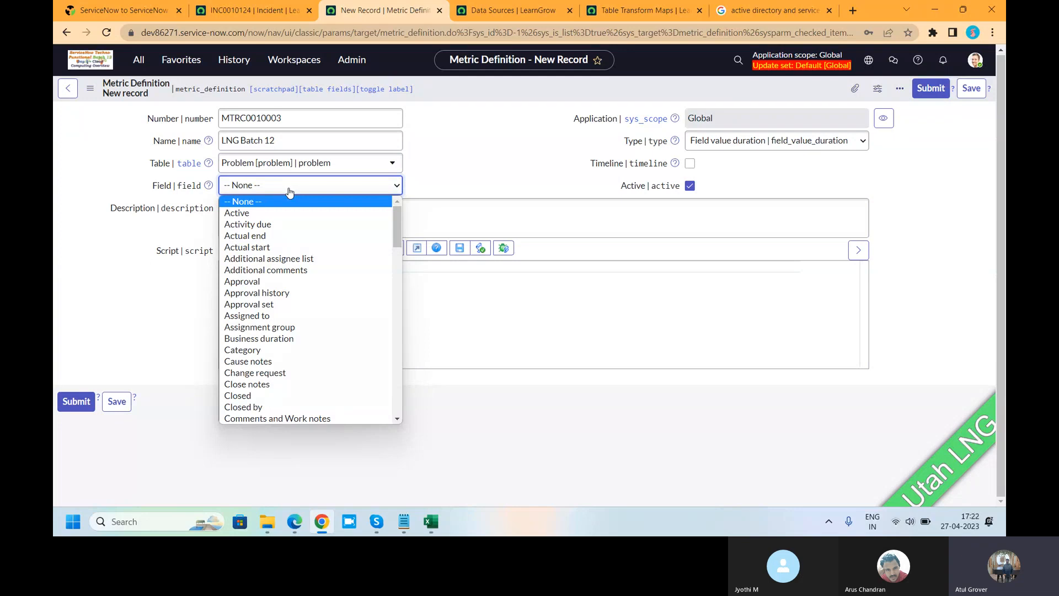
key(c)
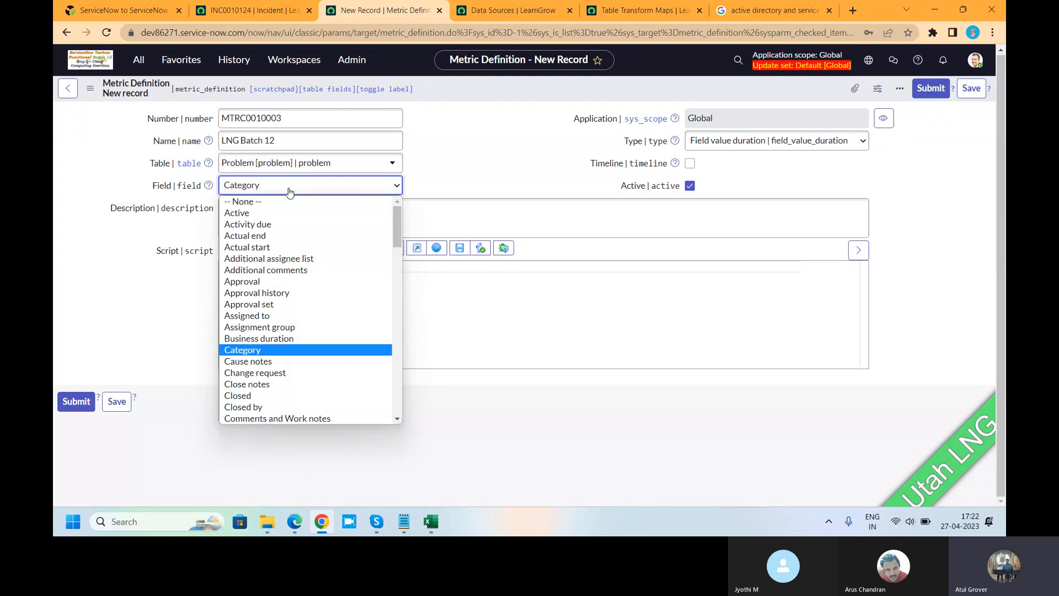
key(Return)
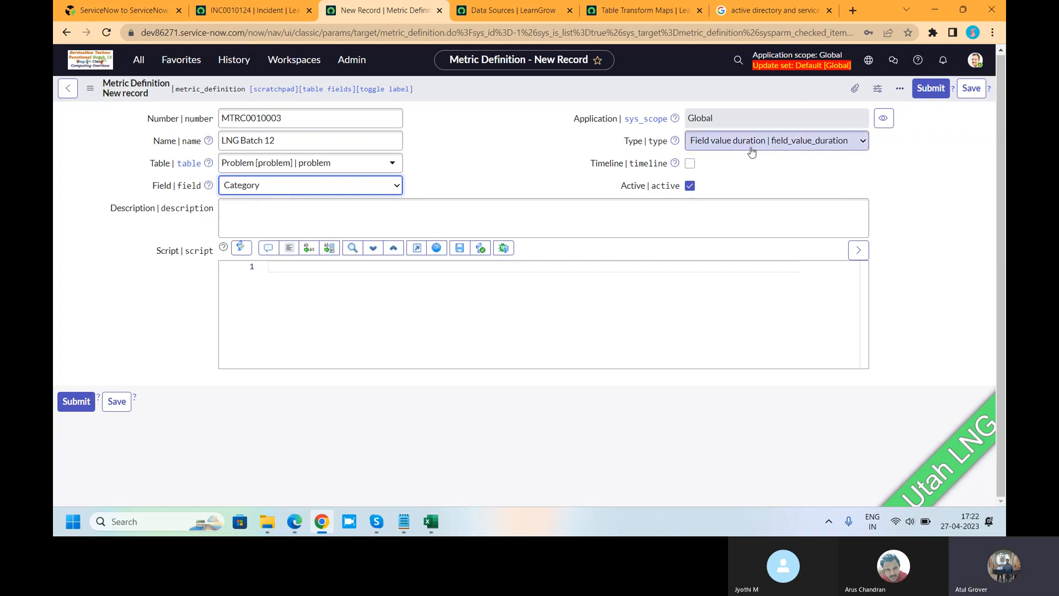
click(719, 145)
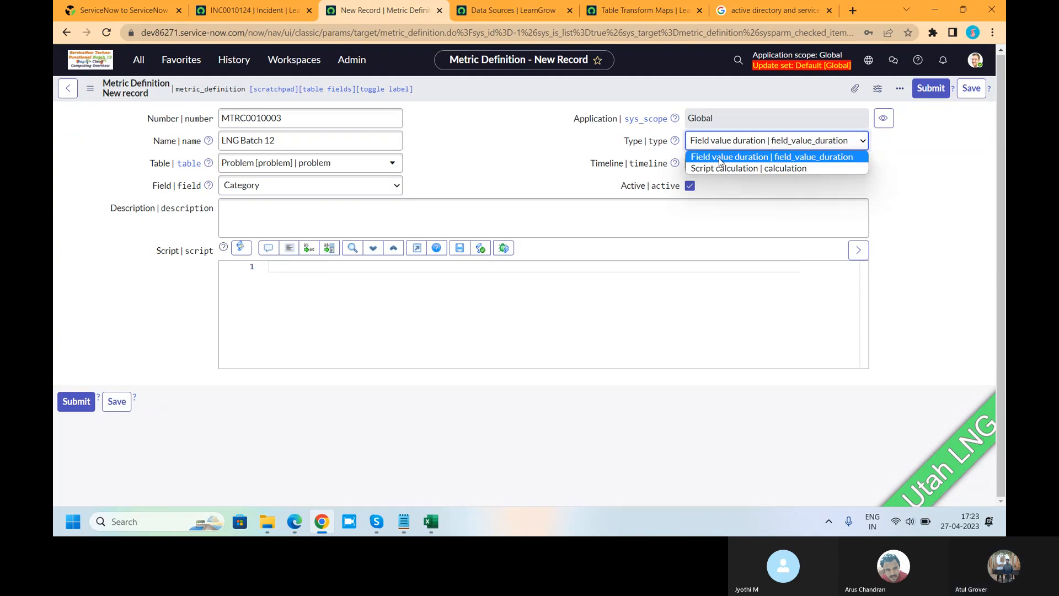
click(721, 158)
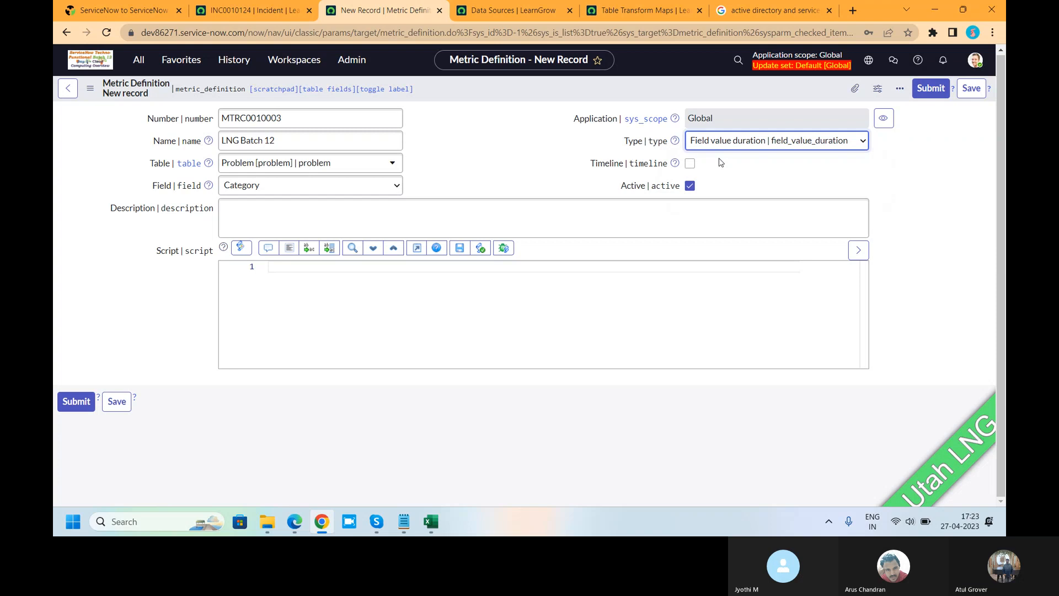
right_click(588, 78)
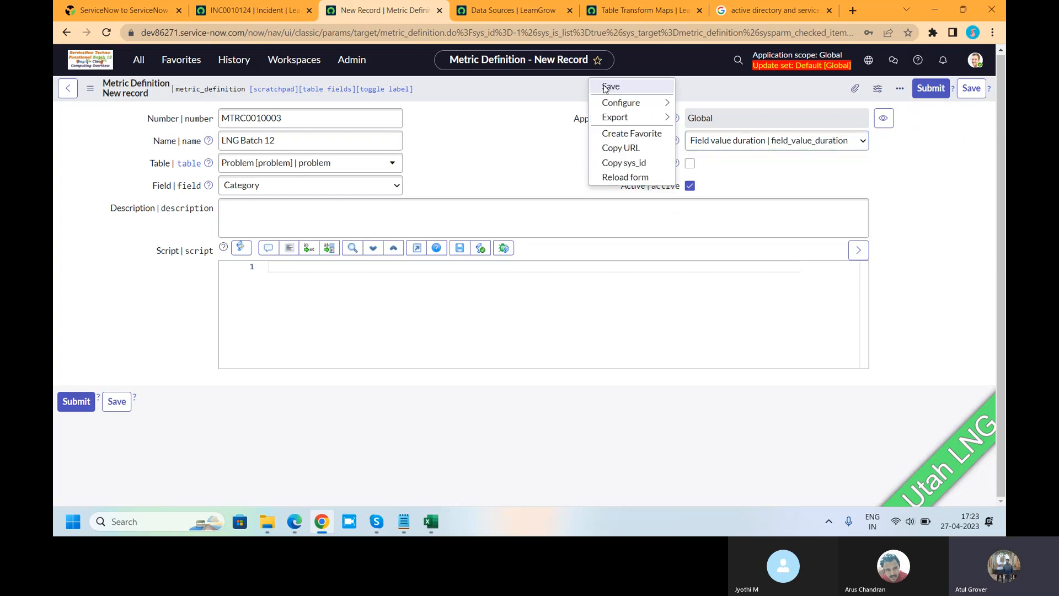
Save LNG Batch 12 and confirm its Metrics related list is still empty.
click(605, 87)
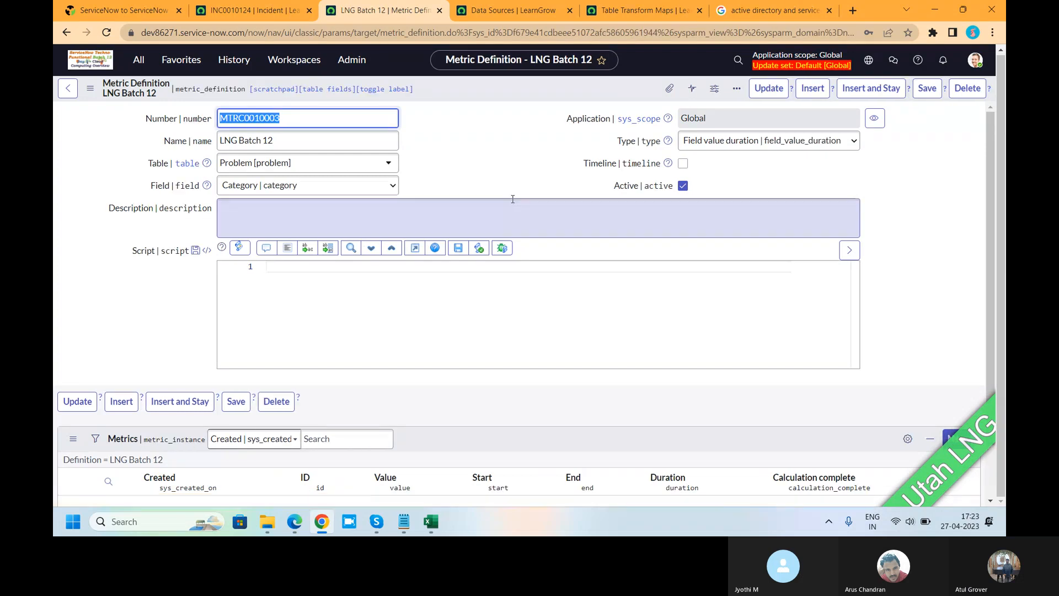
scroll(457, 147, down, 2)
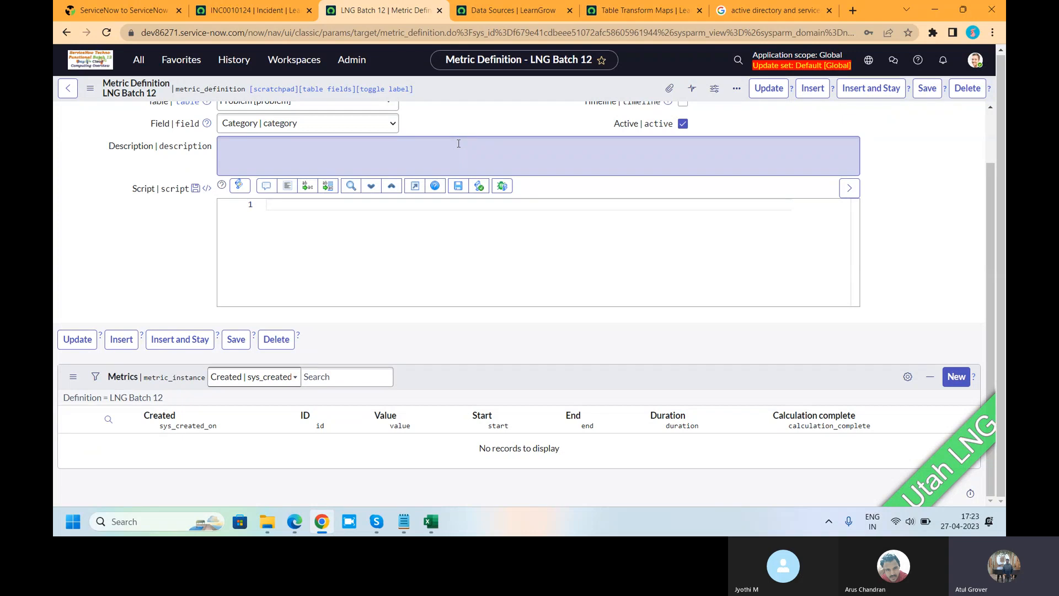
scroll(459, 143, up, 2)
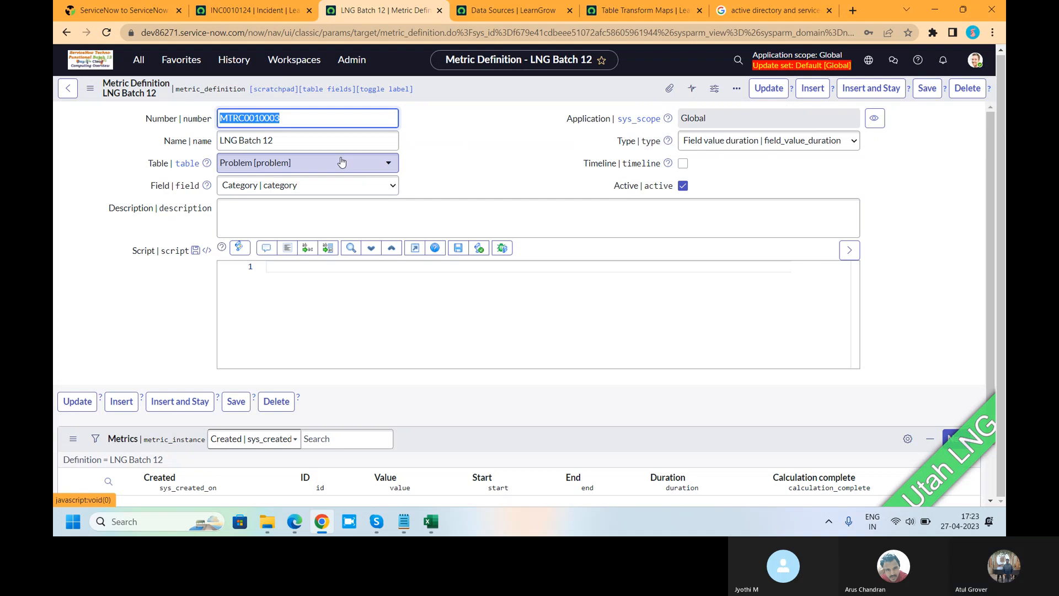
Open a new Problem form in a separate tab from the navigator's 'problem' filter.
click(227, 11)
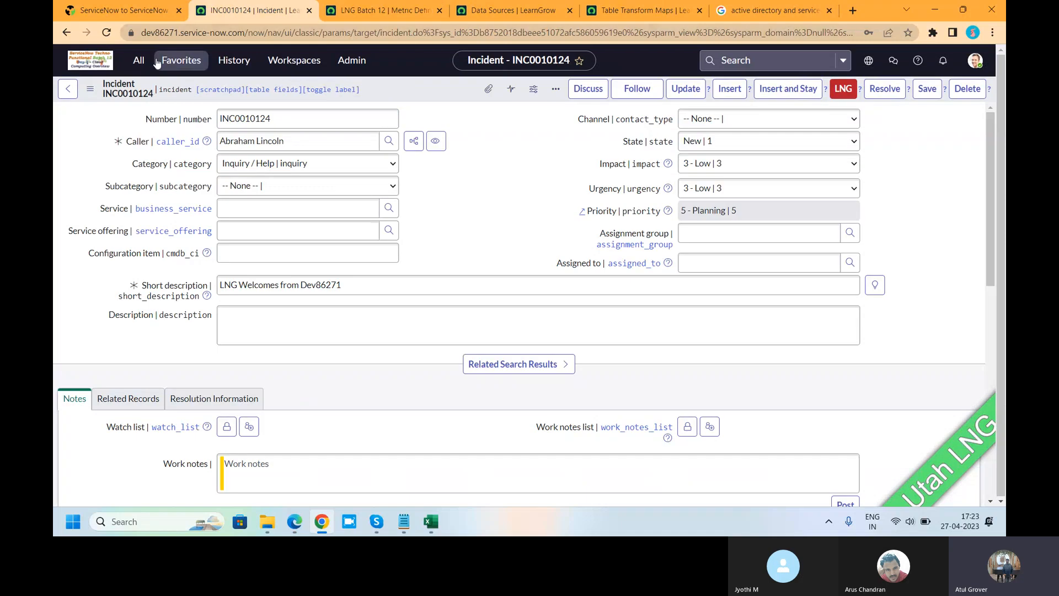
click(140, 61)
text(p)
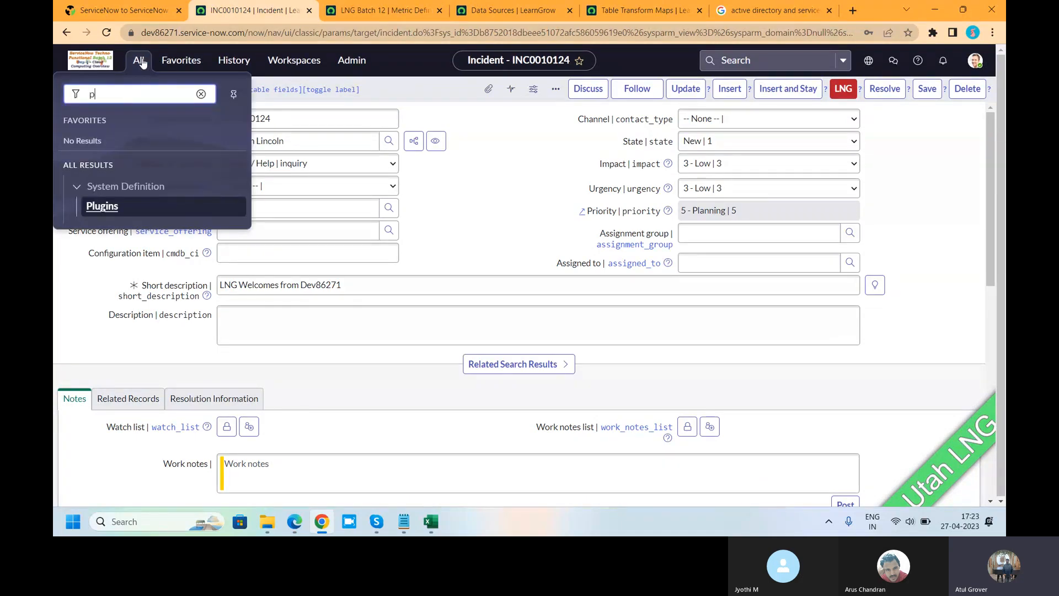
text(roblem)
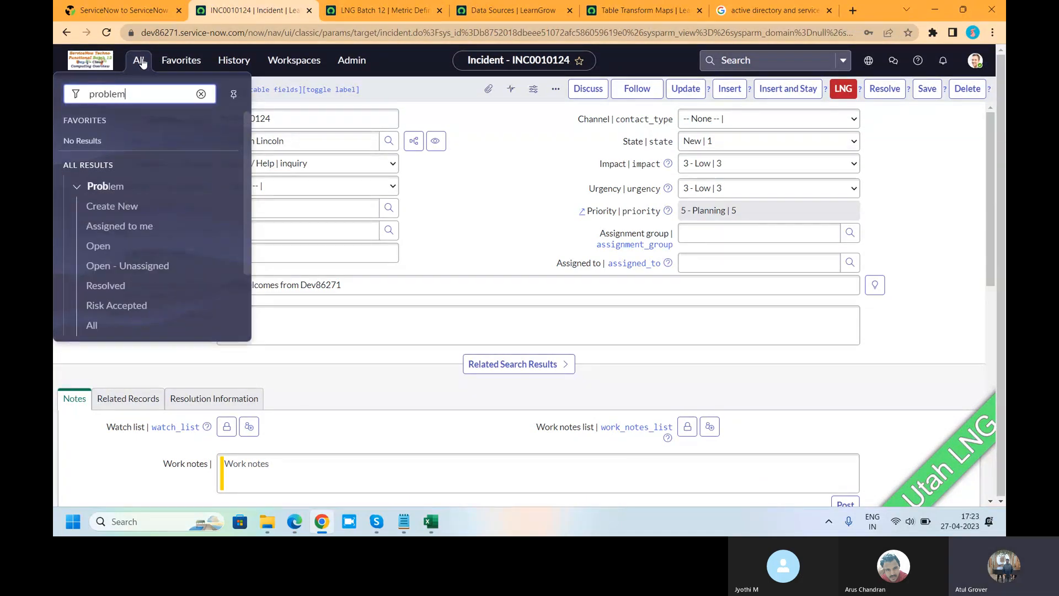
middle_click(97, 207)
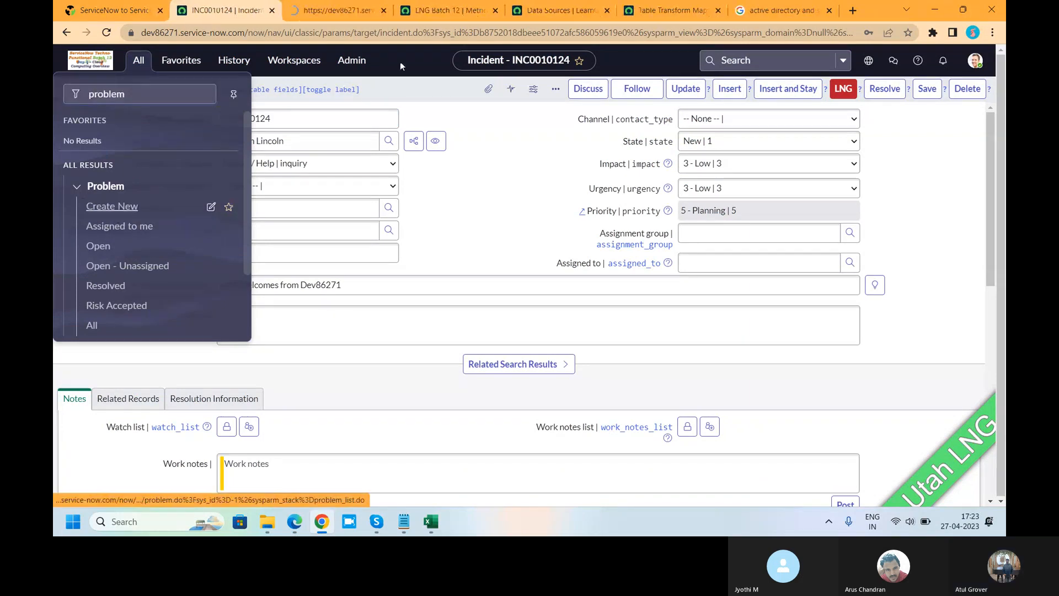
click(513, 168)
scroll(513, 171, down, 5)
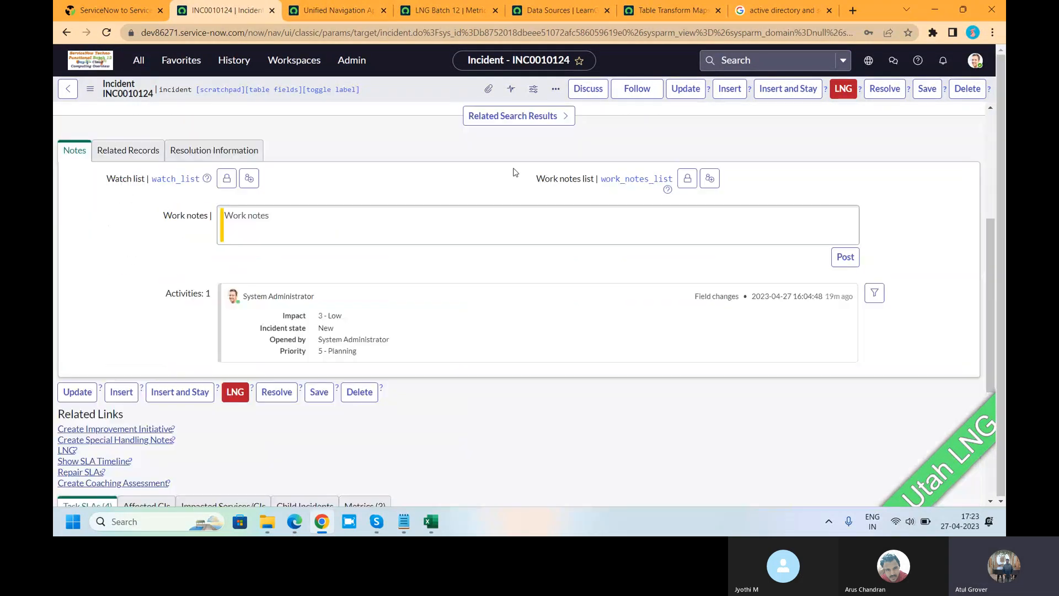
scroll(513, 171, up, 3)
click(331, 10)
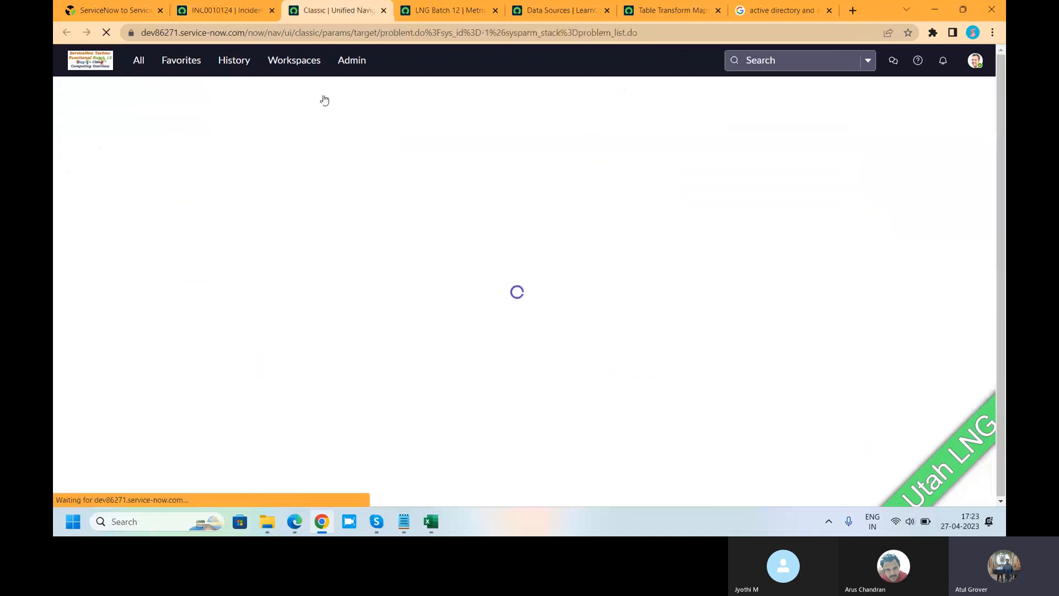
click(451, 11)
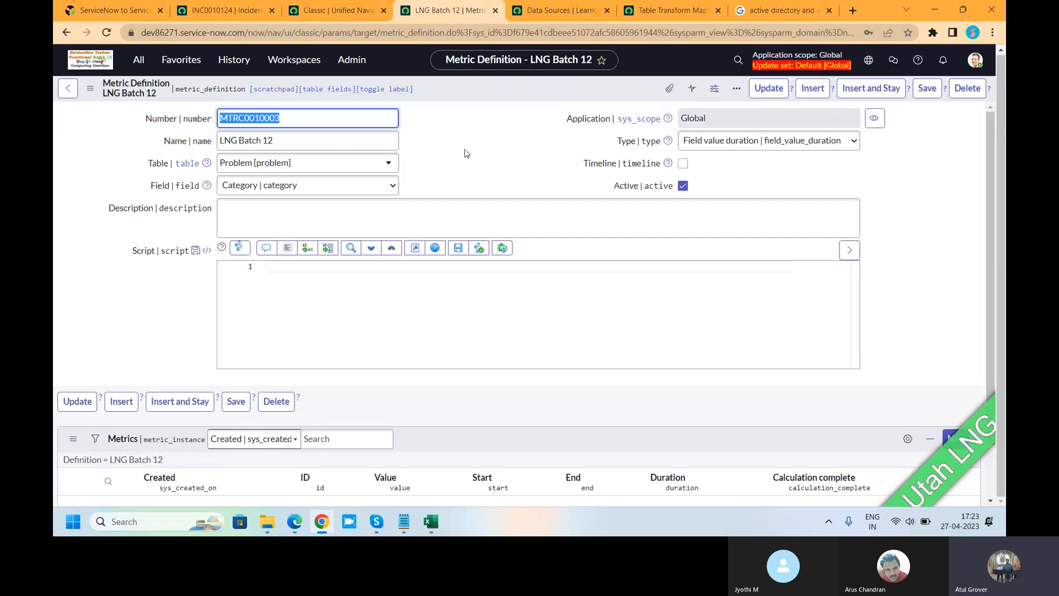
scroll(264, 491, down, 3)
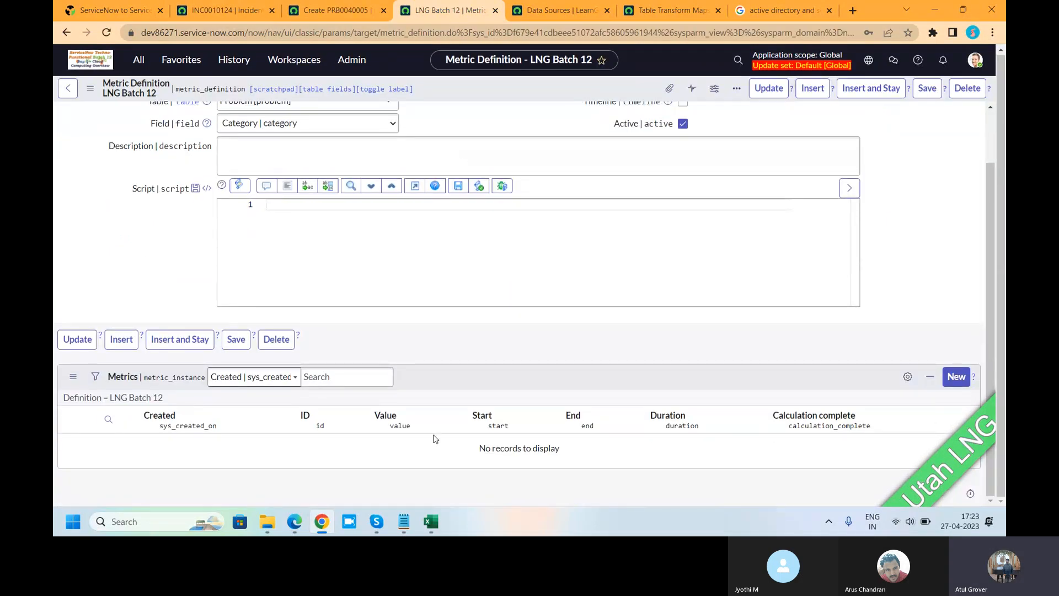
click(324, 12)
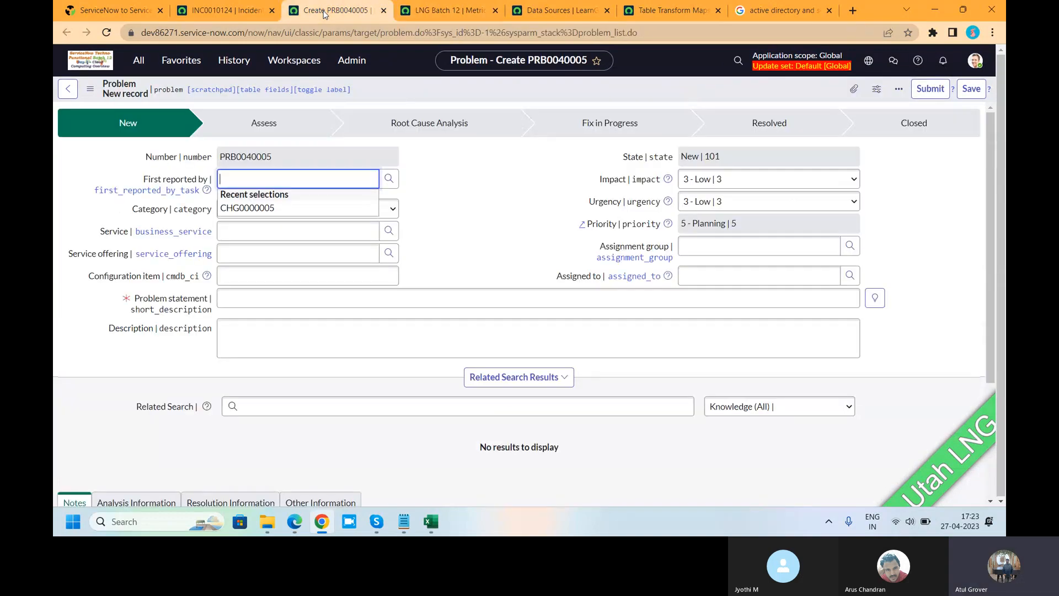
Fill in First reported by CHG0000005, Category Software, statement 'Hwllo', and save as PRB0040005.
click(325, 209)
click(333, 211)
click(274, 236)
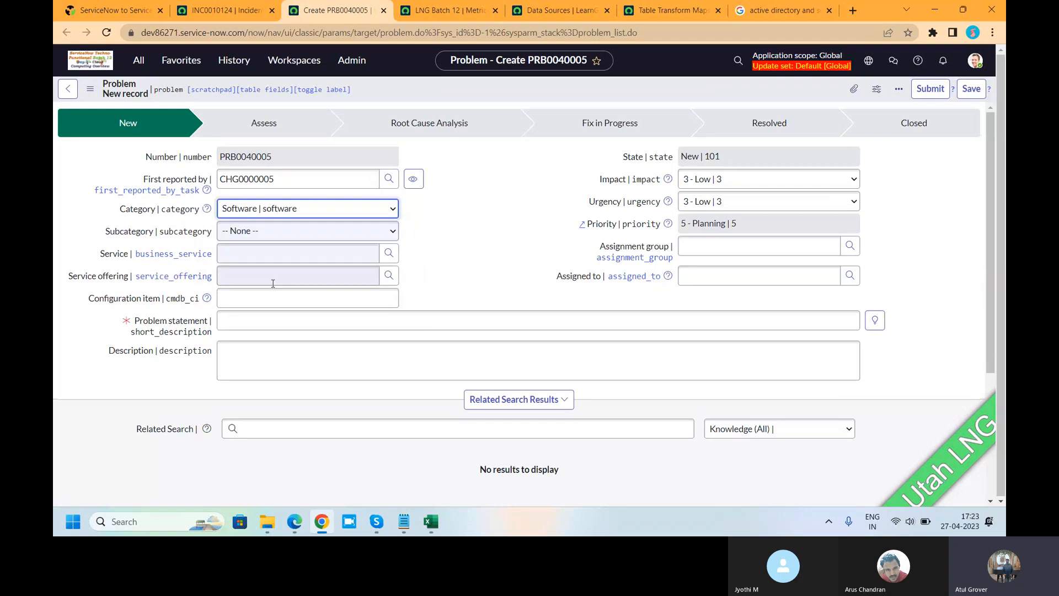
click(269, 324)
text(Hwllo)
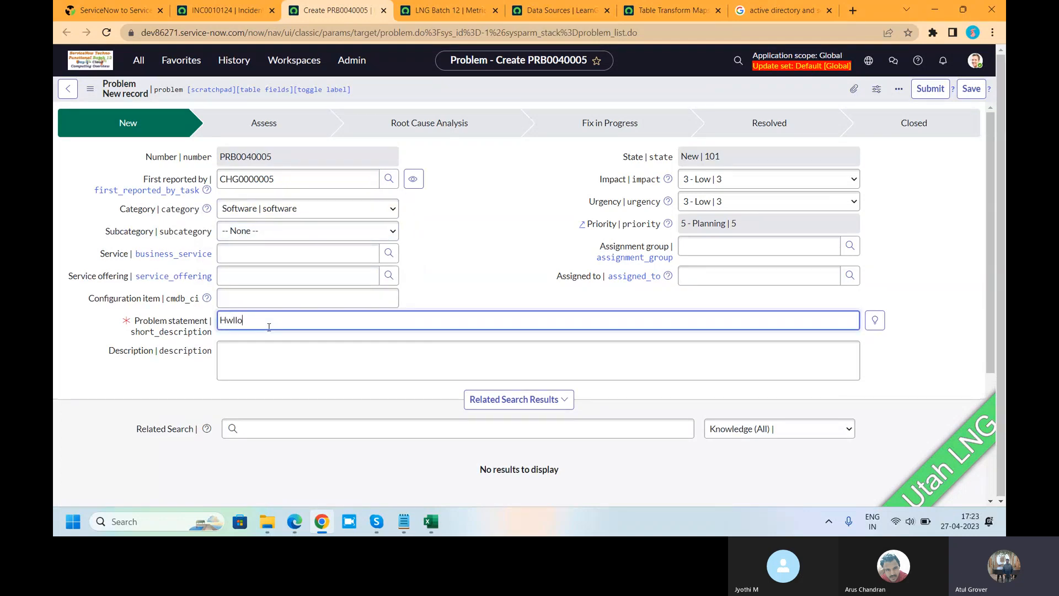
right_click(539, 95)
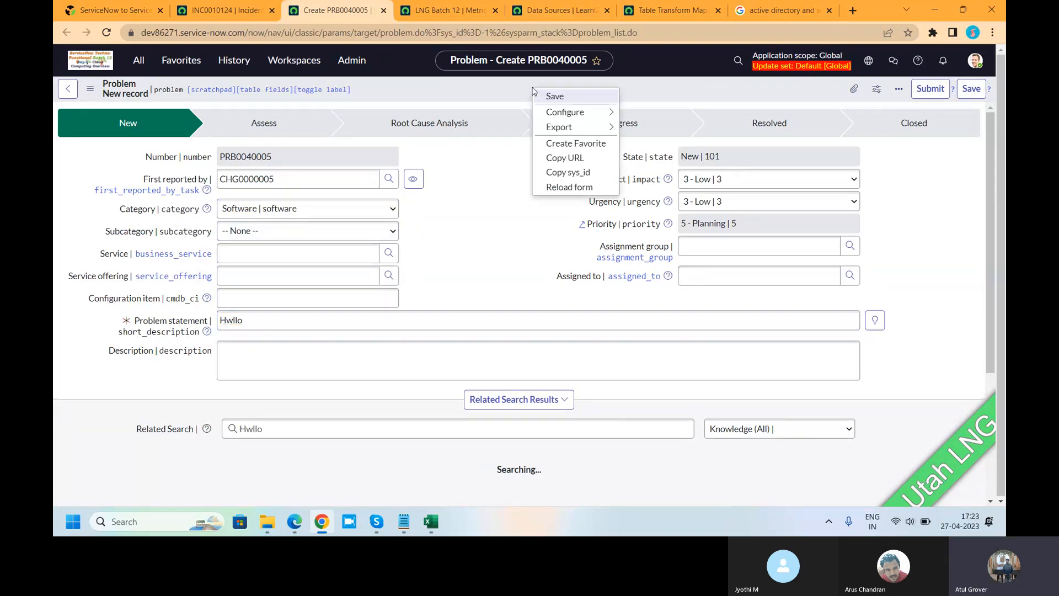
click(552, 96)
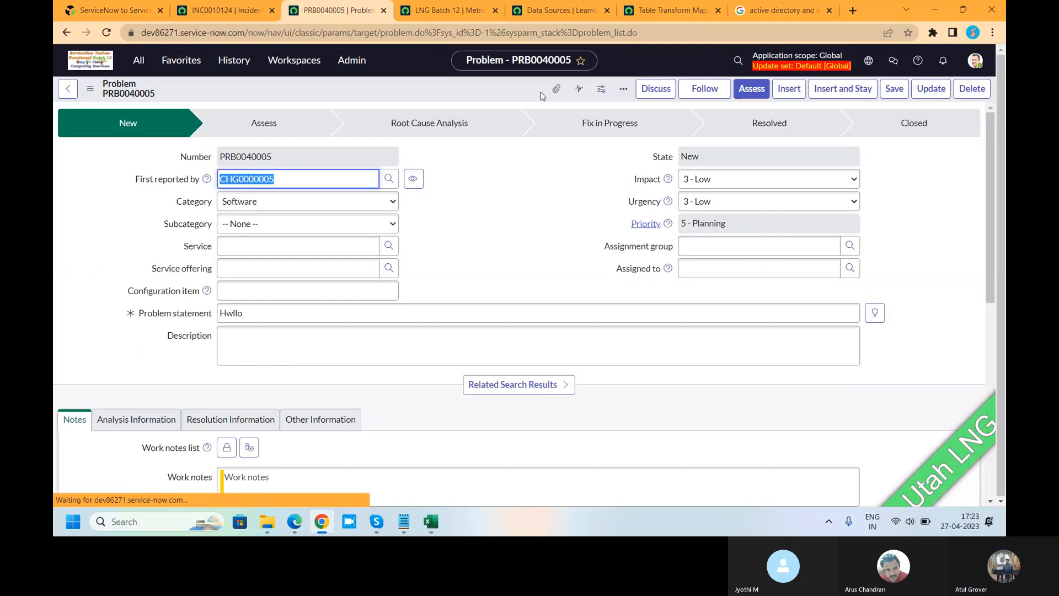
Reload LNG Batch 12 and check its new Software metric for PRB0040005 starting 16:23:50.
double_click(541, 96)
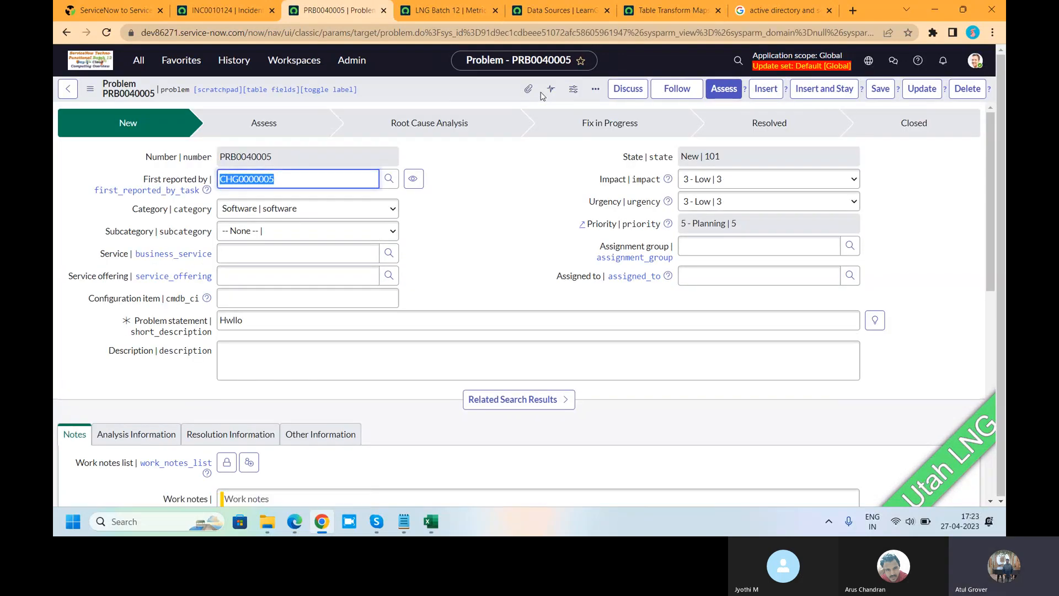
click(451, 9)
right_click(466, 92)
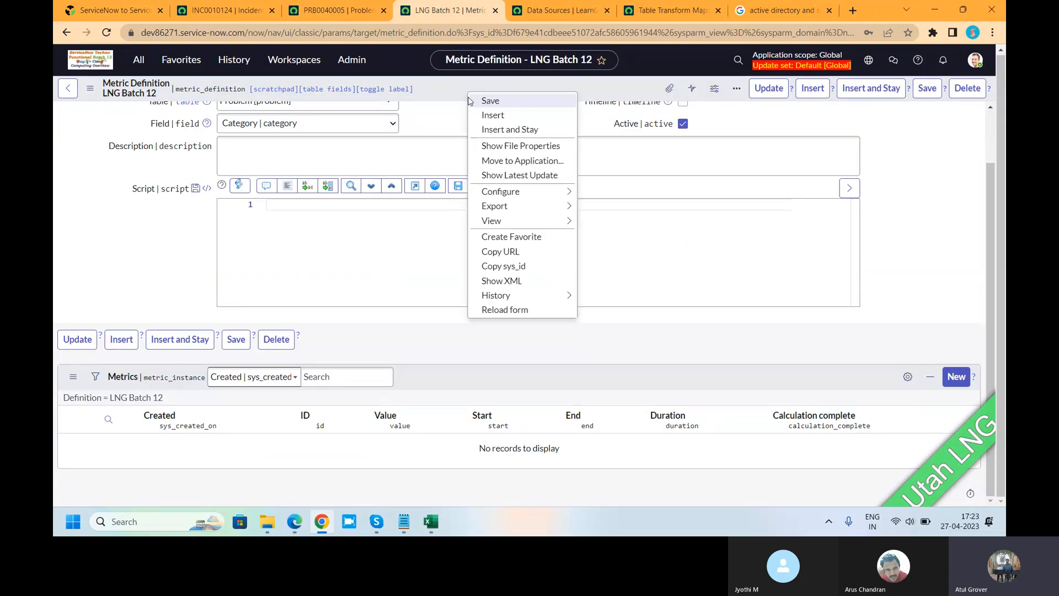
click(499, 310)
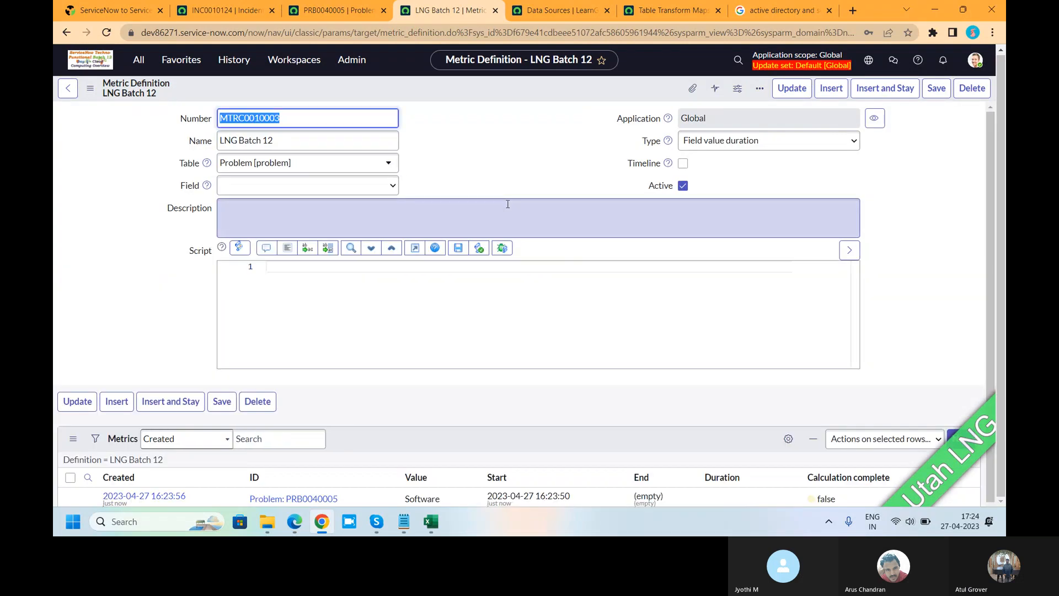
double_click(464, 369)
drag(346, 492, 292, 485)
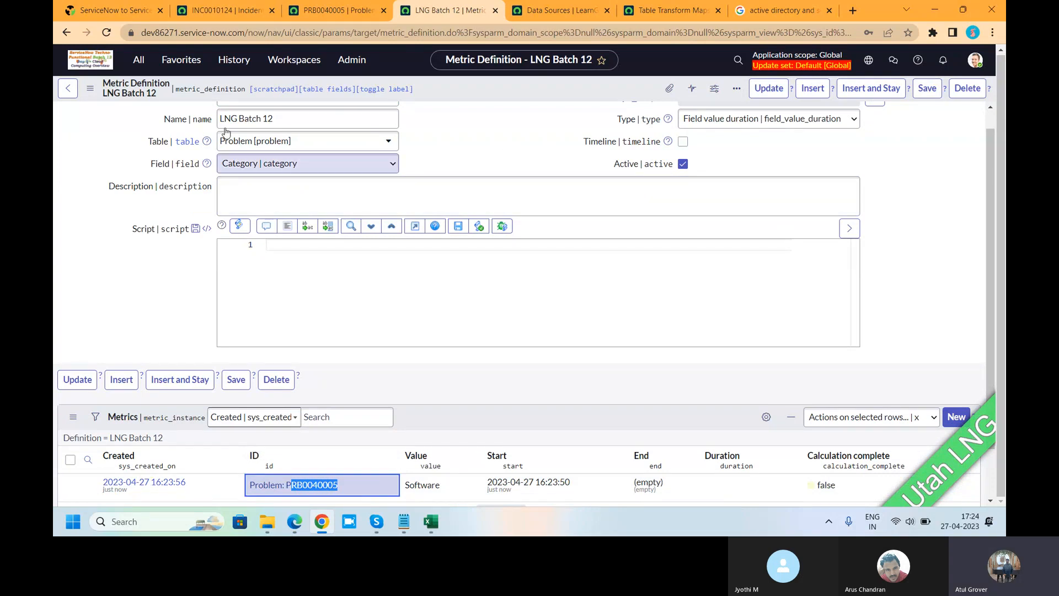
click(324, 11)
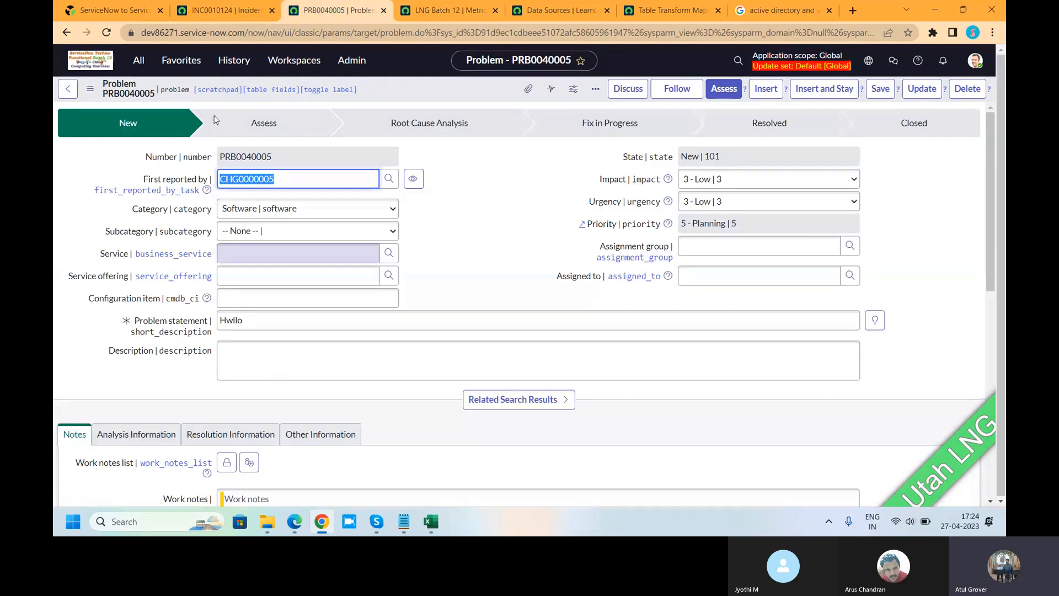
click(469, 17)
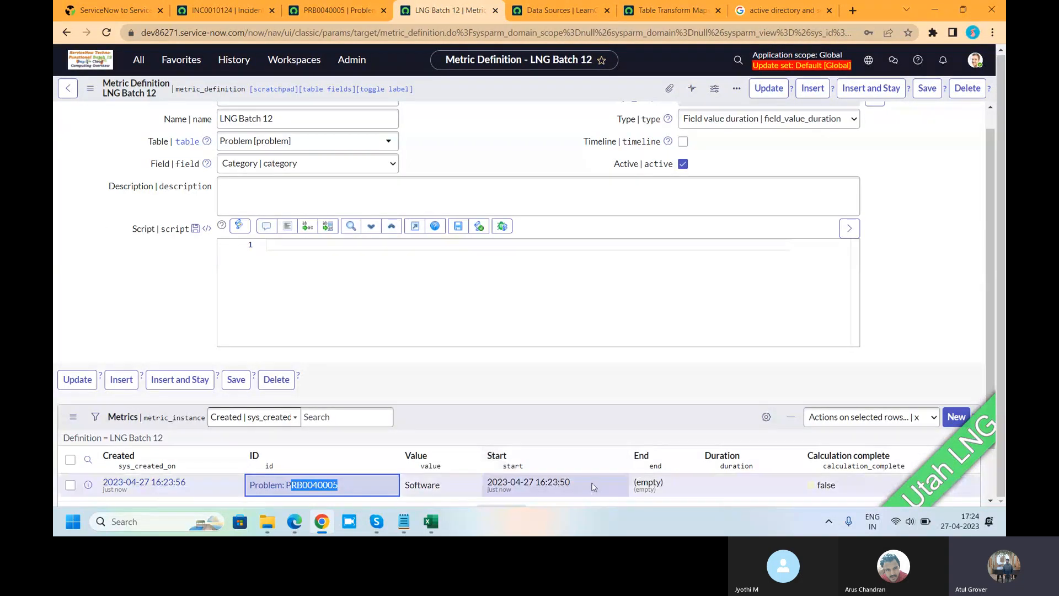
mouse_move(571, 482)
mouse_down()
mouse_move(490, 483)
mouse_move(639, 484)
mouse_up()
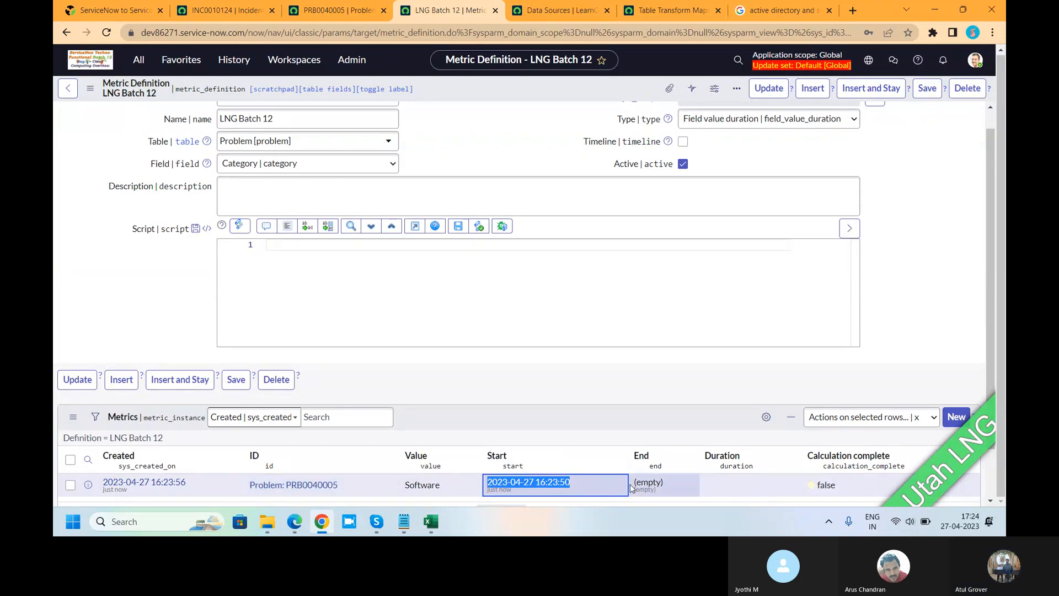
click(320, 13)
Change PRB0040005's category to Network and save the problem.
click(276, 209)
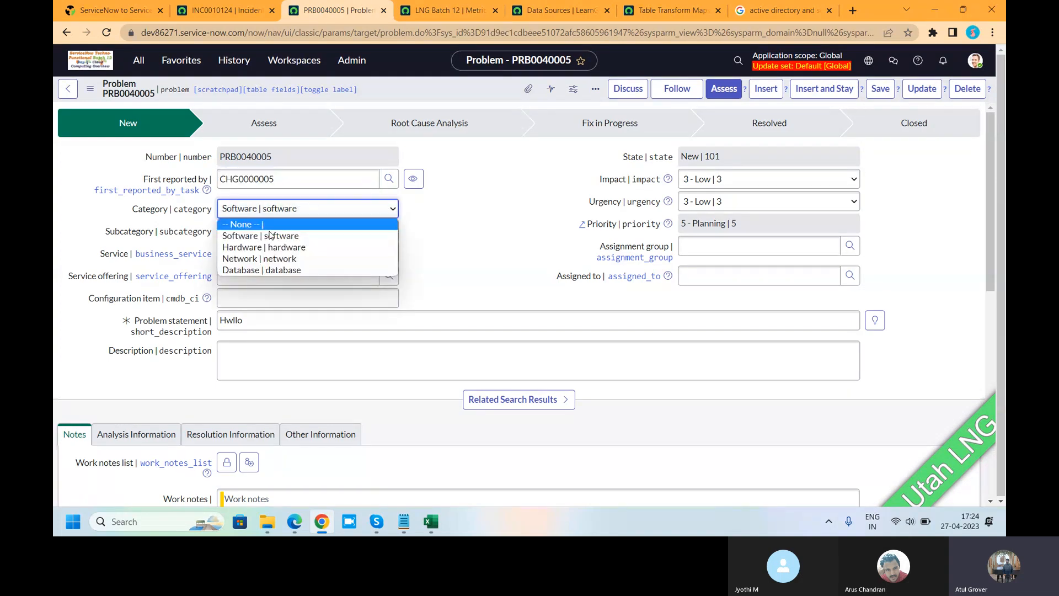
click(269, 261)
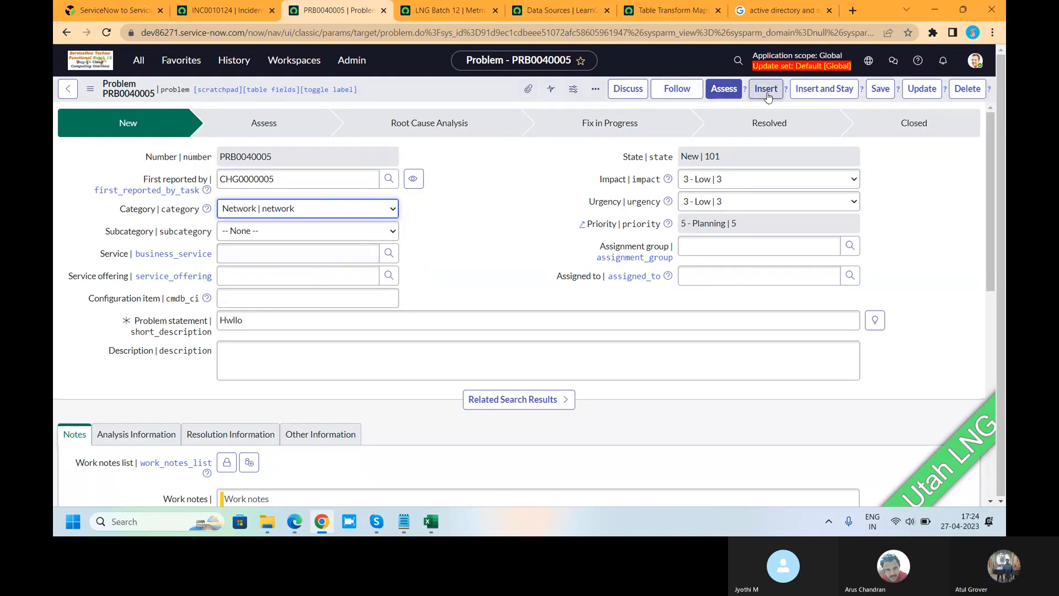
right_click(385, 91)
click(399, 98)
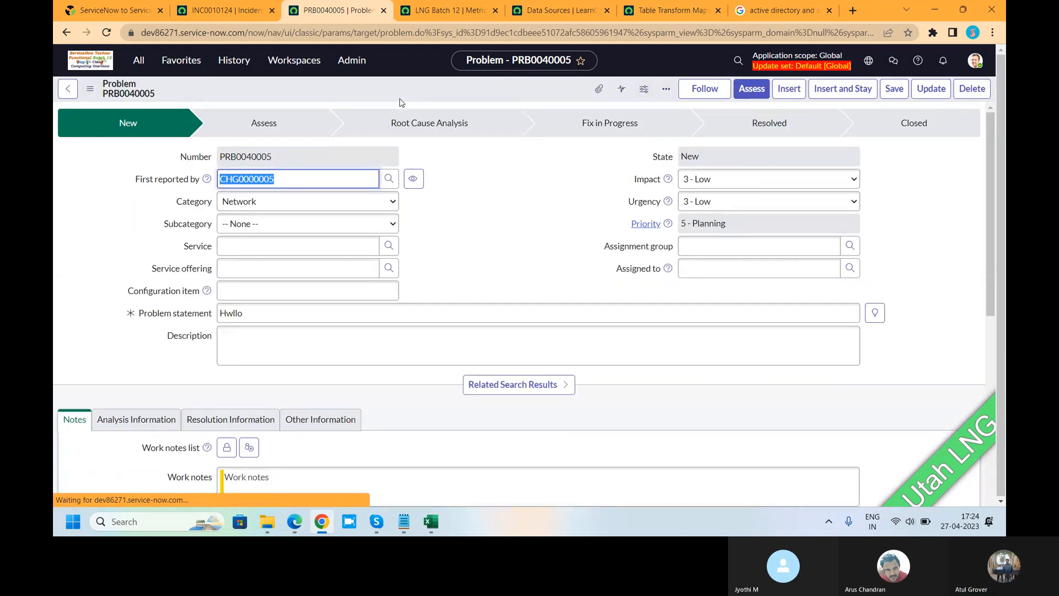
Reload LNG Batch 12 to see Software closed at 35 seconds and a new Network metric.
click(444, 15)
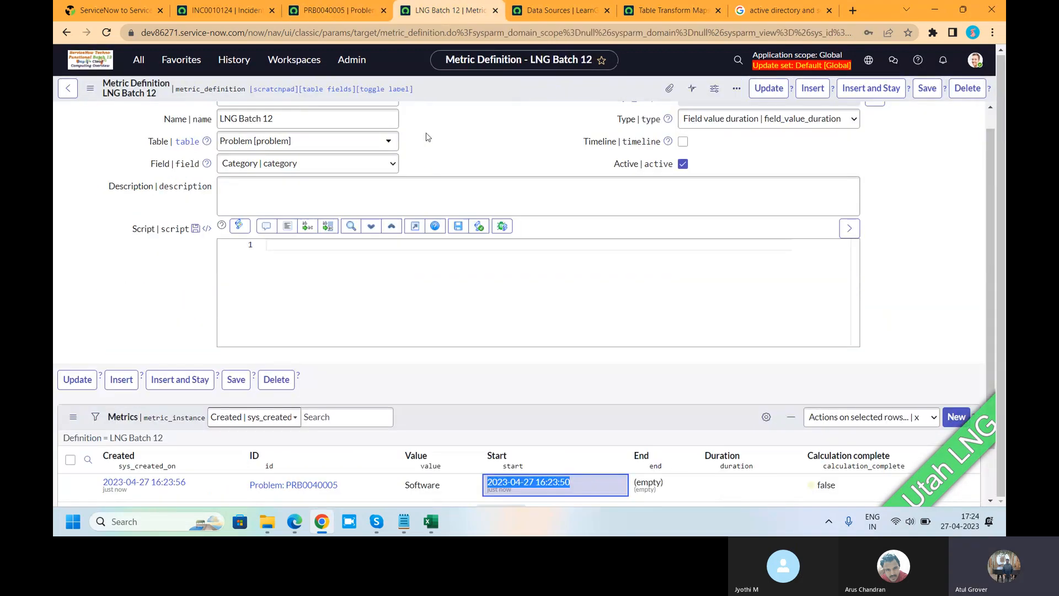
right_click(432, 92)
click(462, 306)
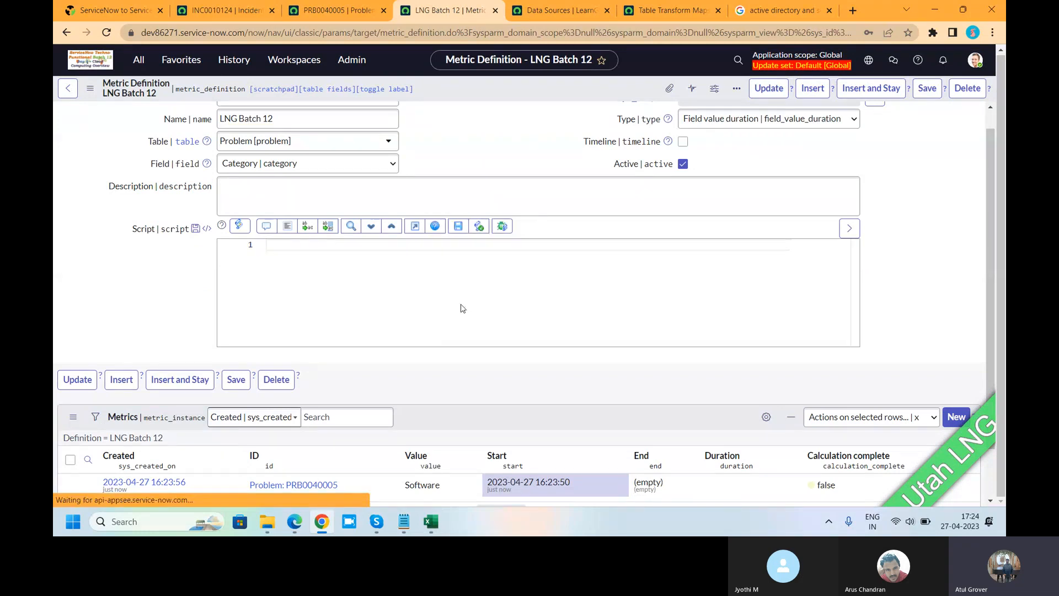
scroll(487, 179, down, 2)
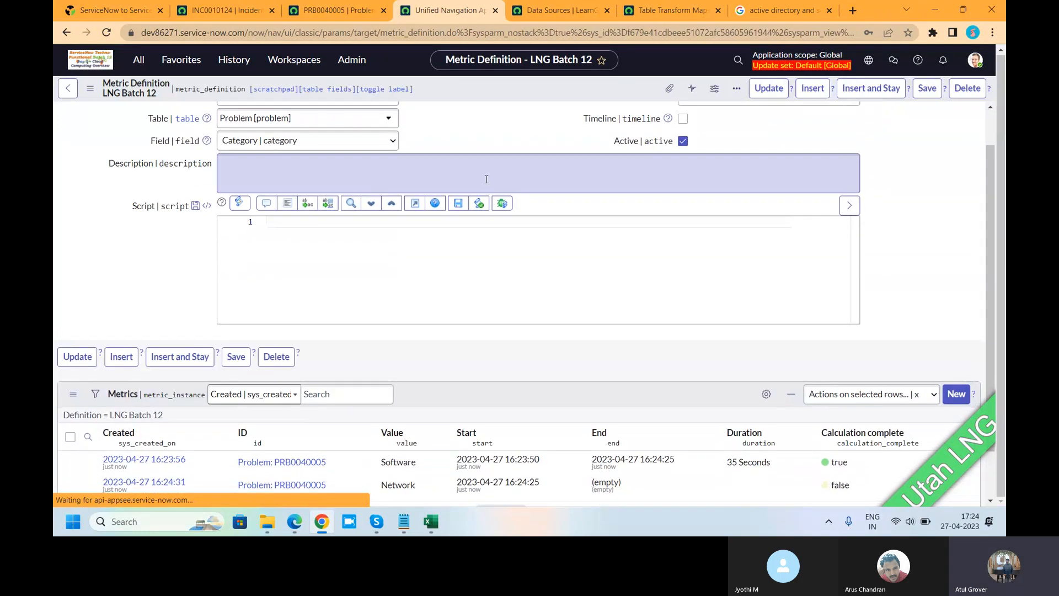
scroll(486, 179, down, 1)
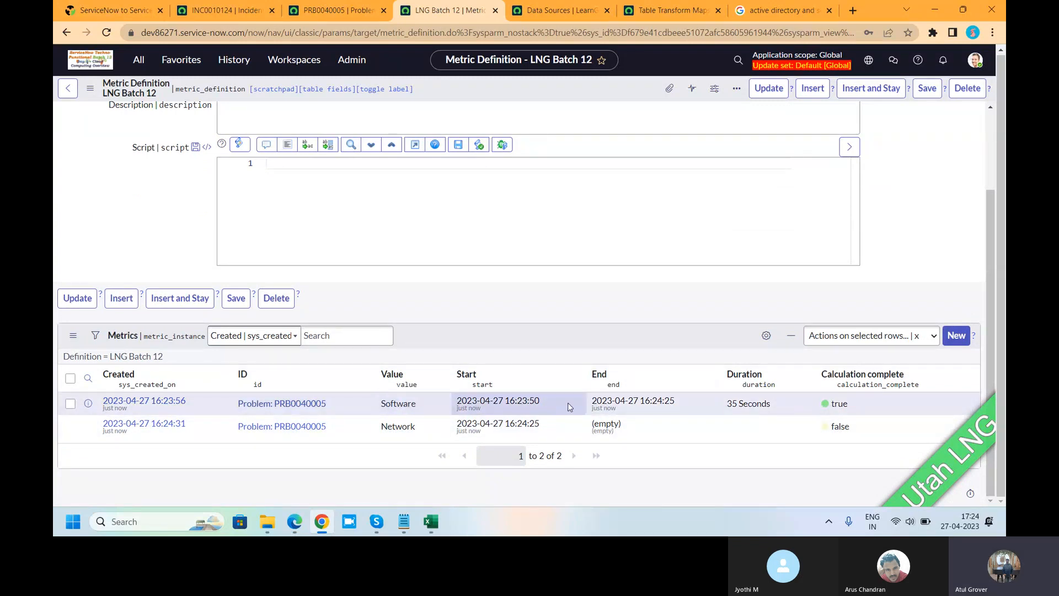
drag(770, 404, 724, 405)
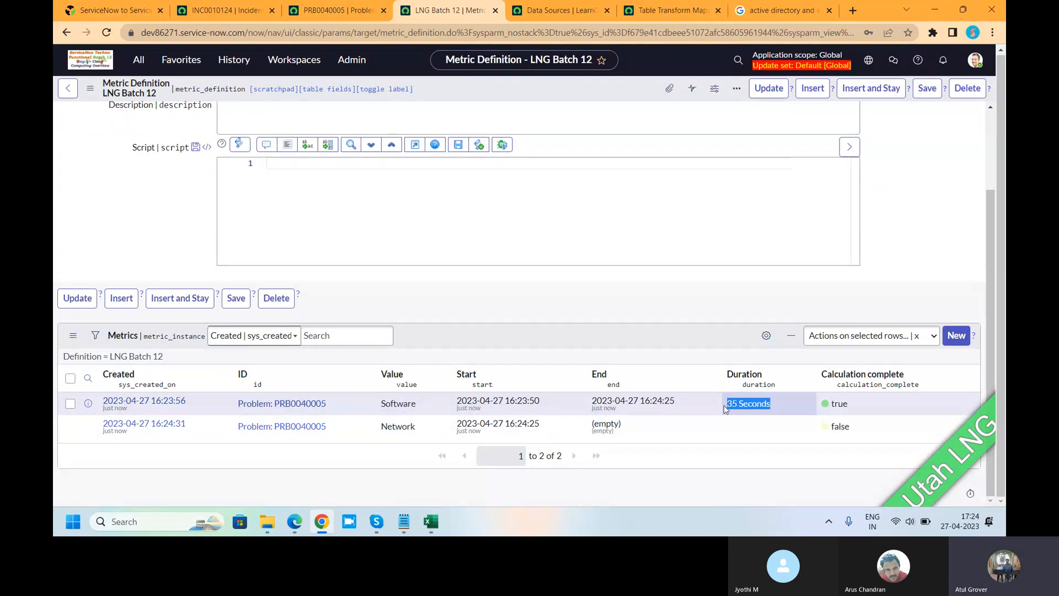
drag(425, 423, 375, 424)
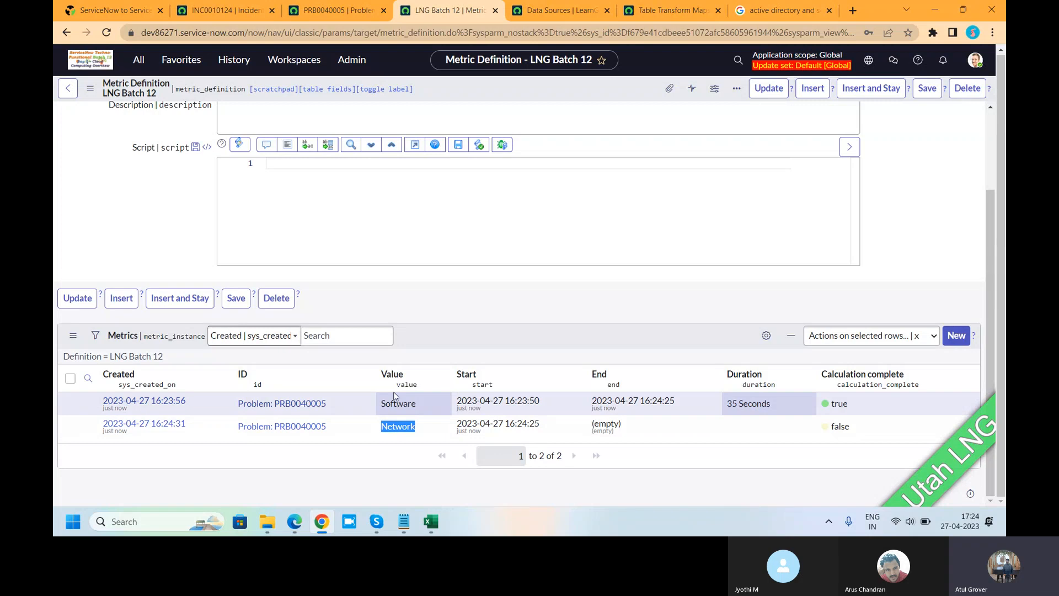
Add Field and Field value columns to the Metrics list, placed right after ID.
click(766, 336)
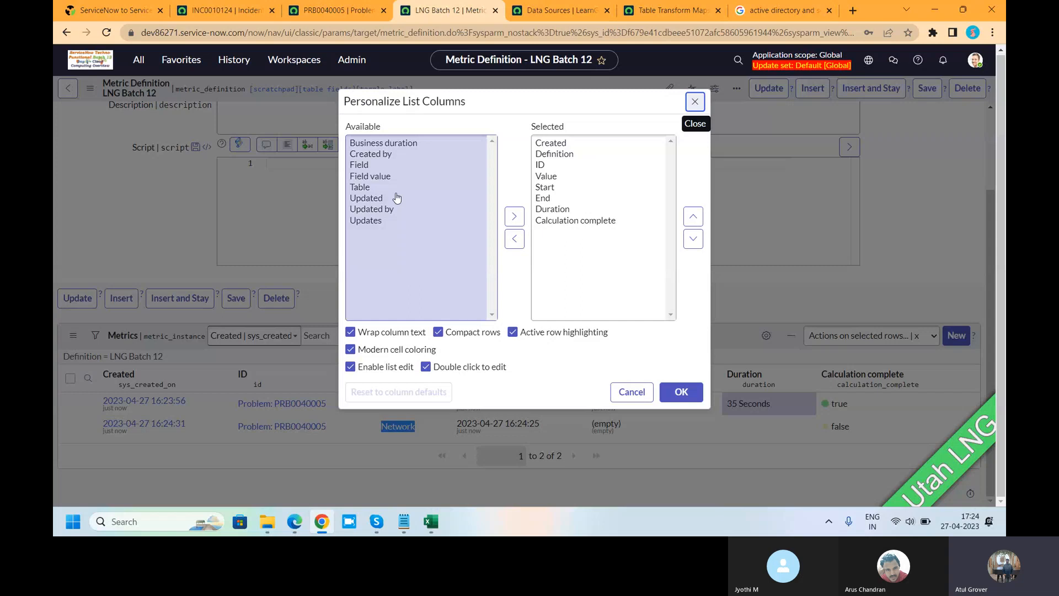
click(359, 165)
shift+click(370, 175)
click(513, 215)
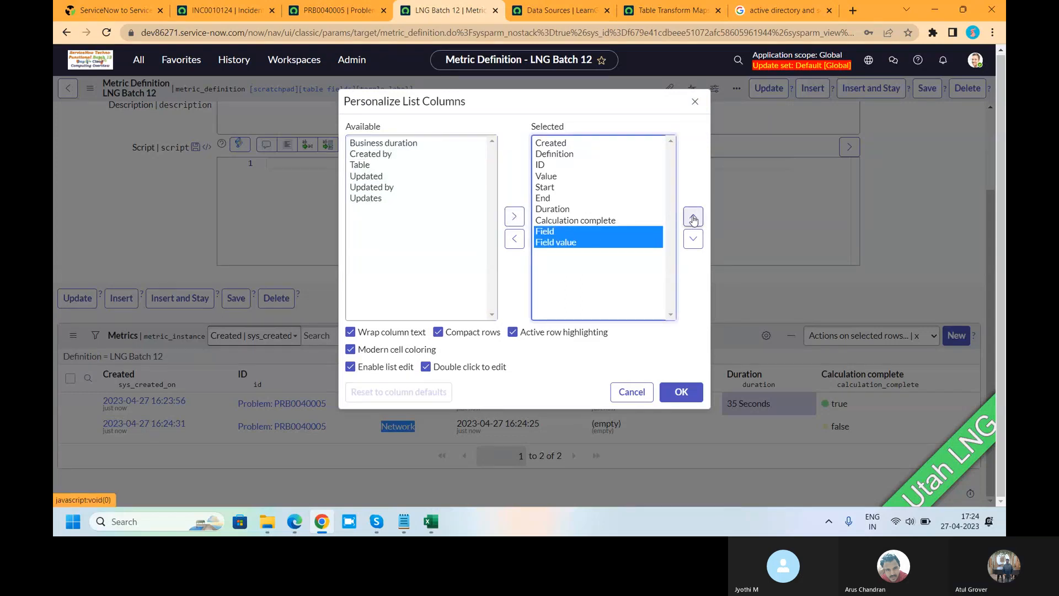
click(693, 216)
click(694, 216)
click(694, 216)
click(693, 218)
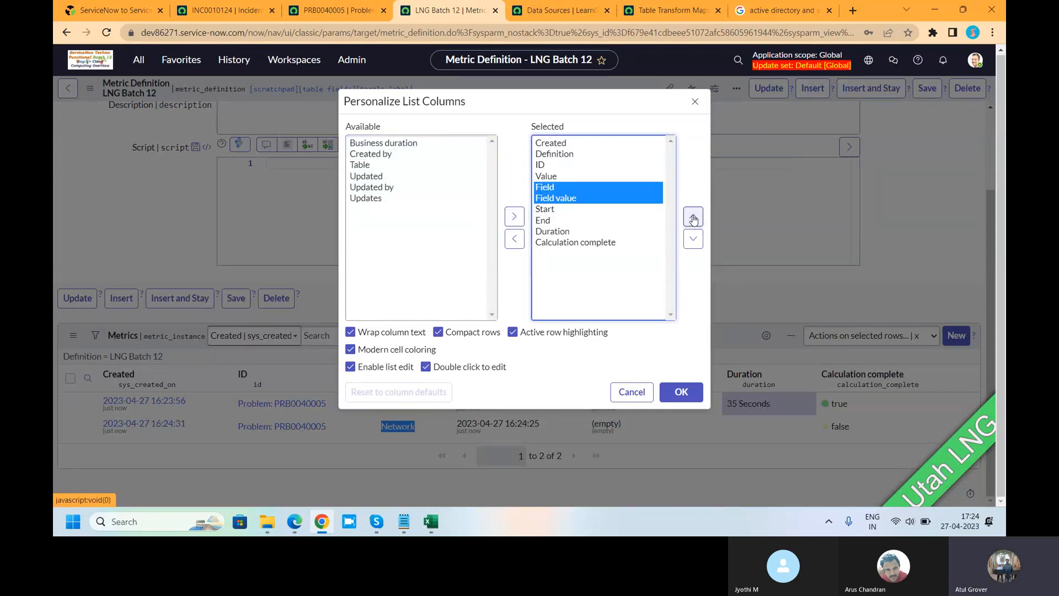
click(680, 391)
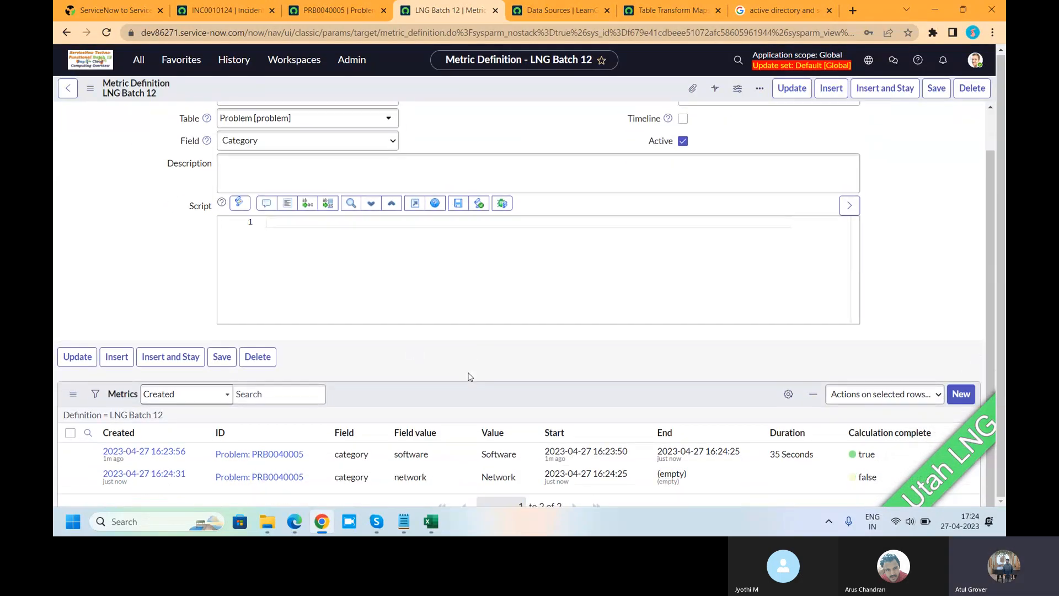
scroll(469, 377, down, 1)
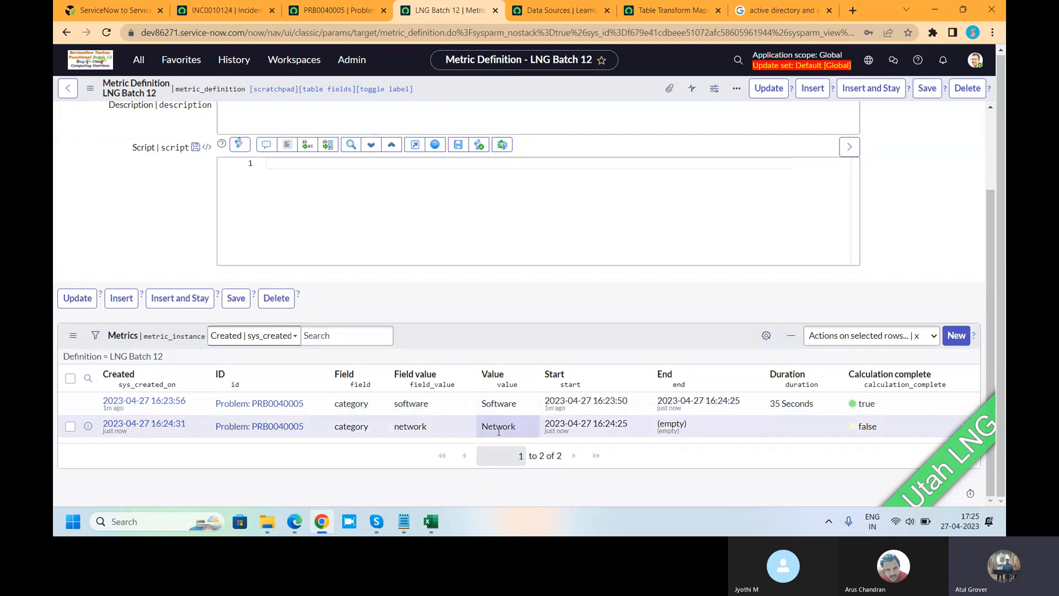
Set PRB0040005's category back to Software and save the problem.
click(318, 13)
click(289, 208)
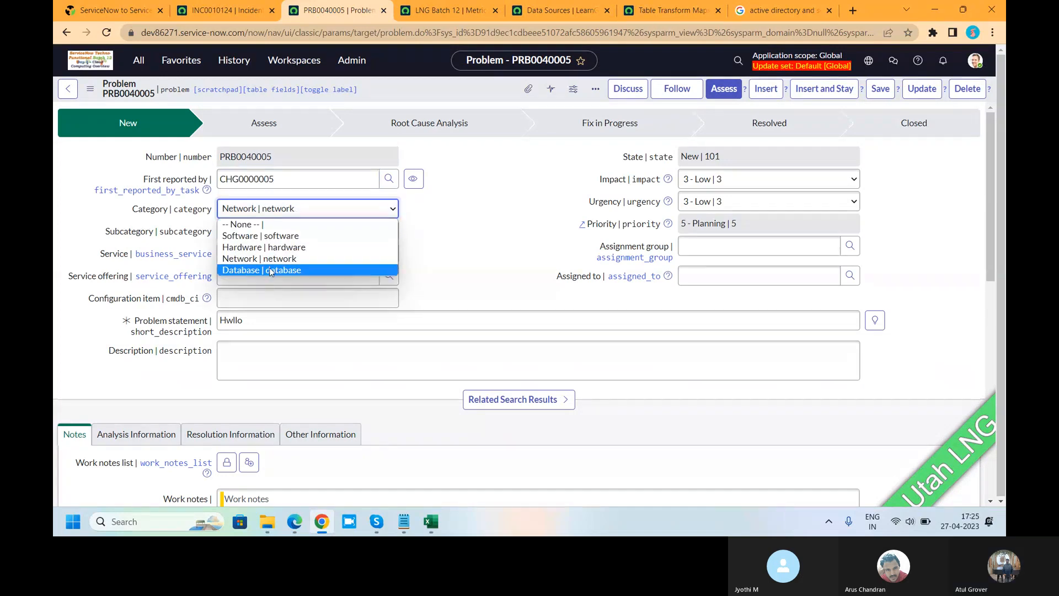
click(271, 239)
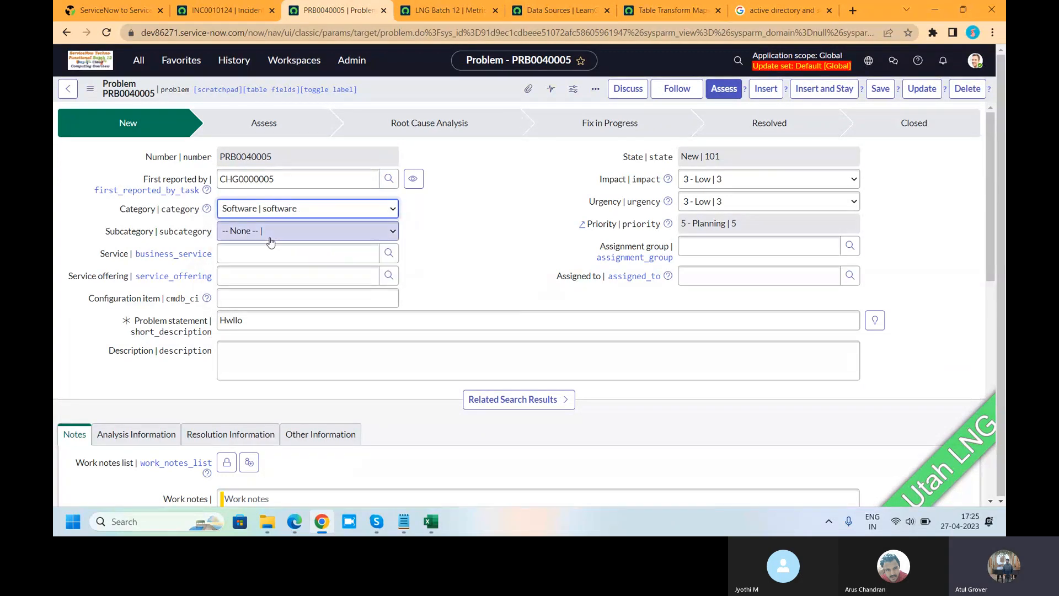
right_click(435, 88)
click(451, 97)
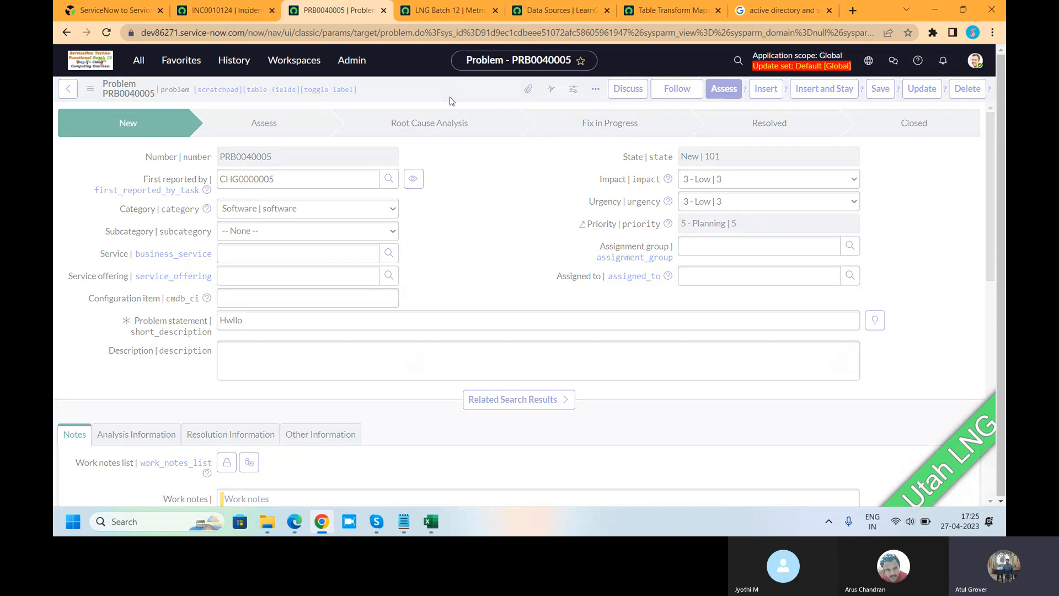
Reload LNG Batch 12 to see Network closed after 50 seconds and a new Software metric.
click(450, 10)
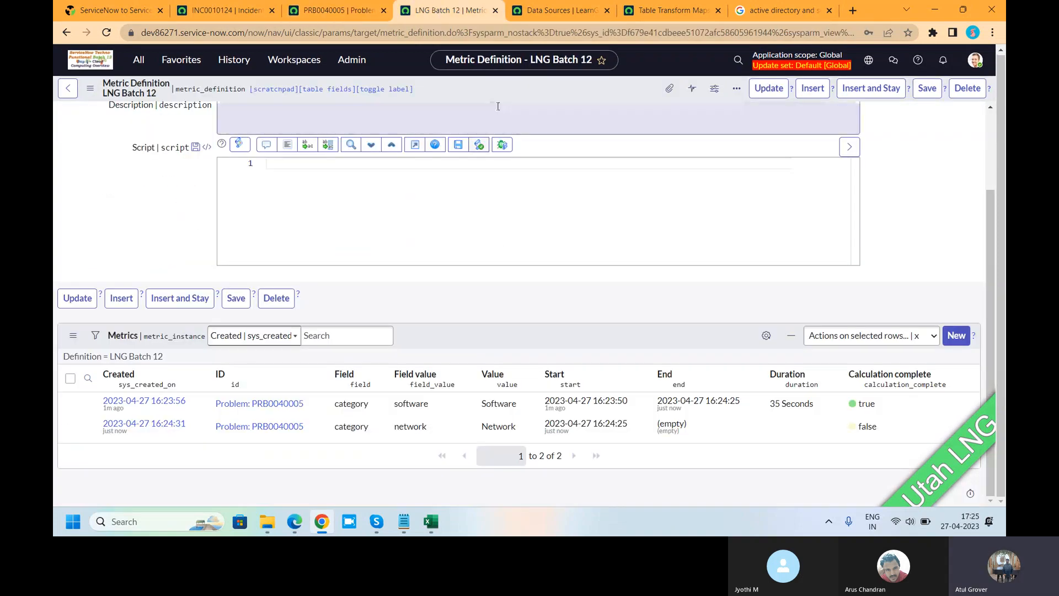
right_click(503, 90)
click(532, 306)
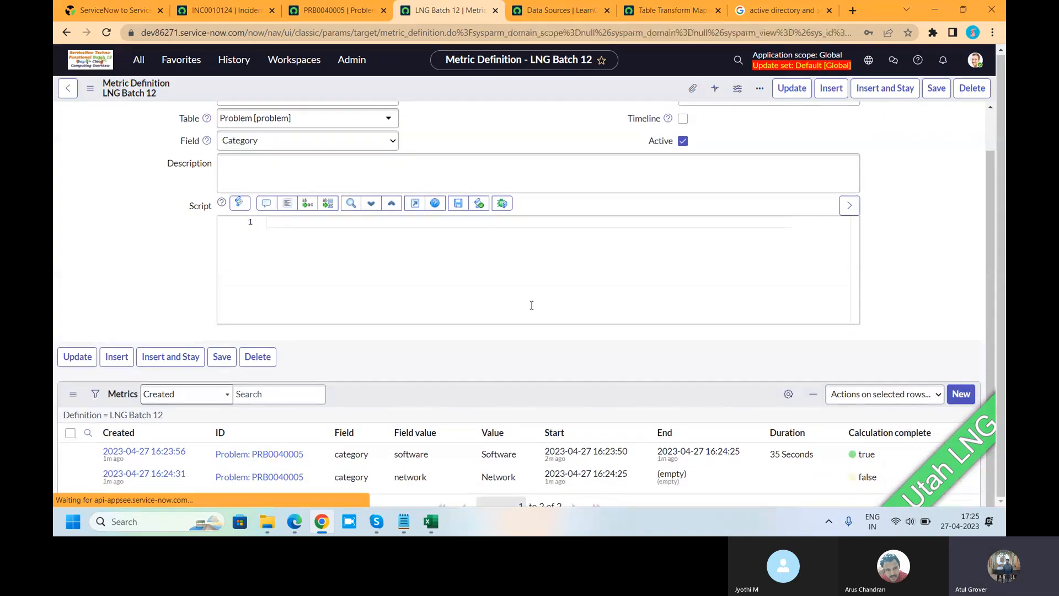
scroll(529, 321, down, 2)
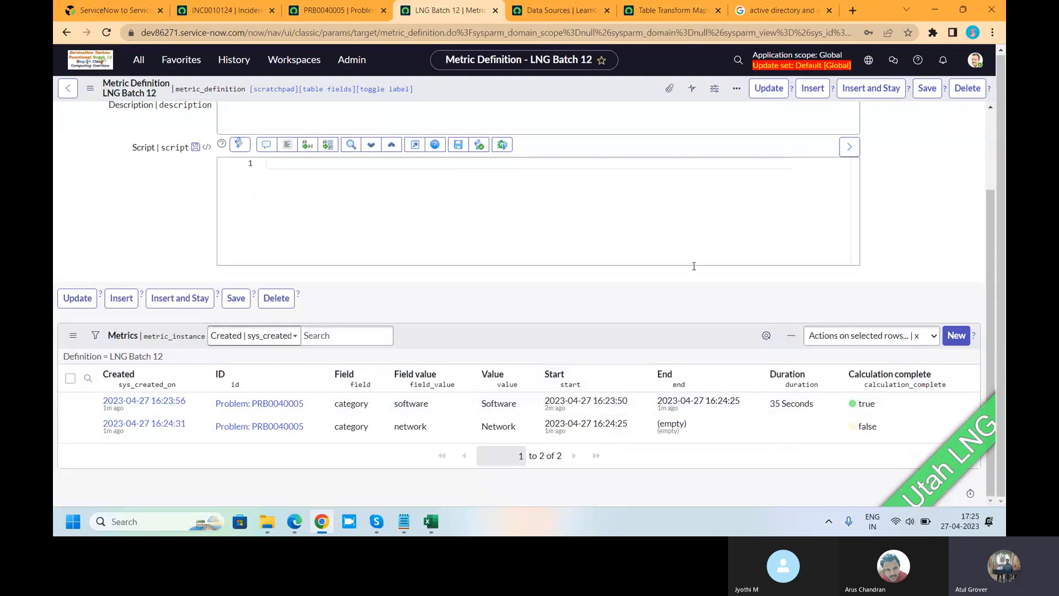
right_click(544, 87)
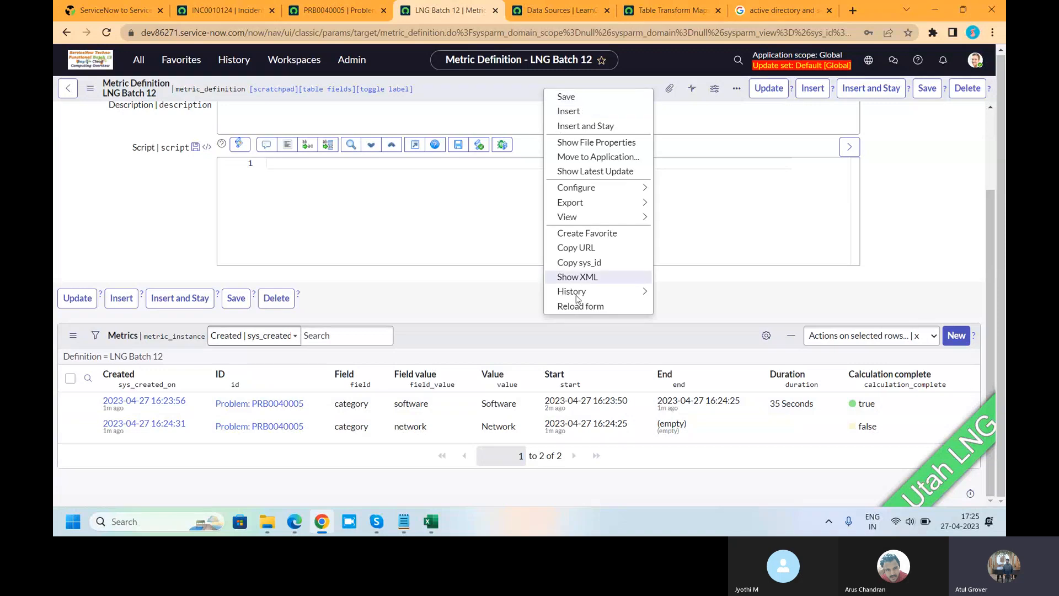
click(578, 307)
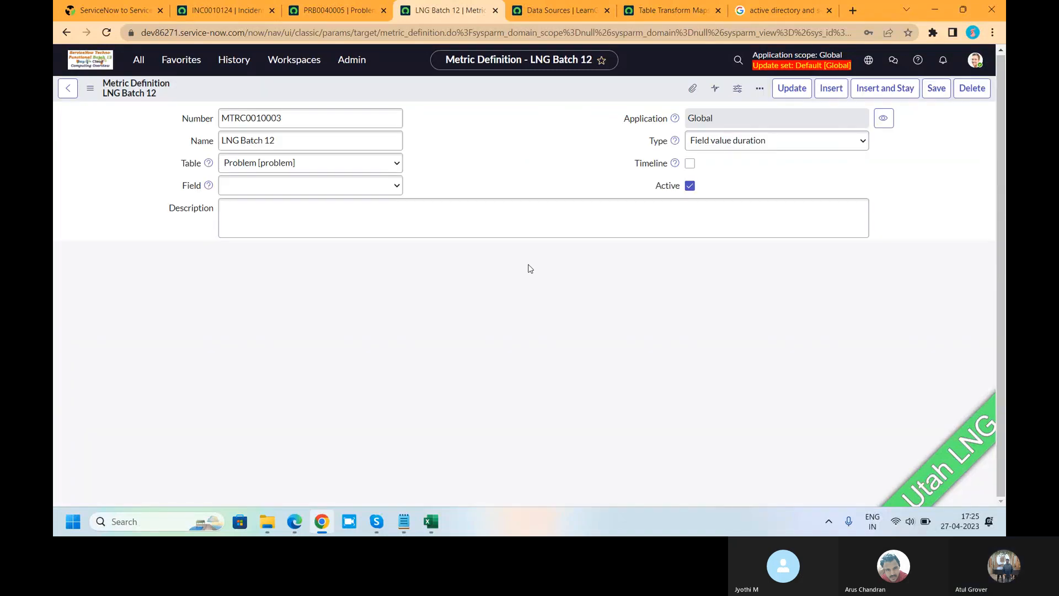
scroll(530, 432, down, 1)
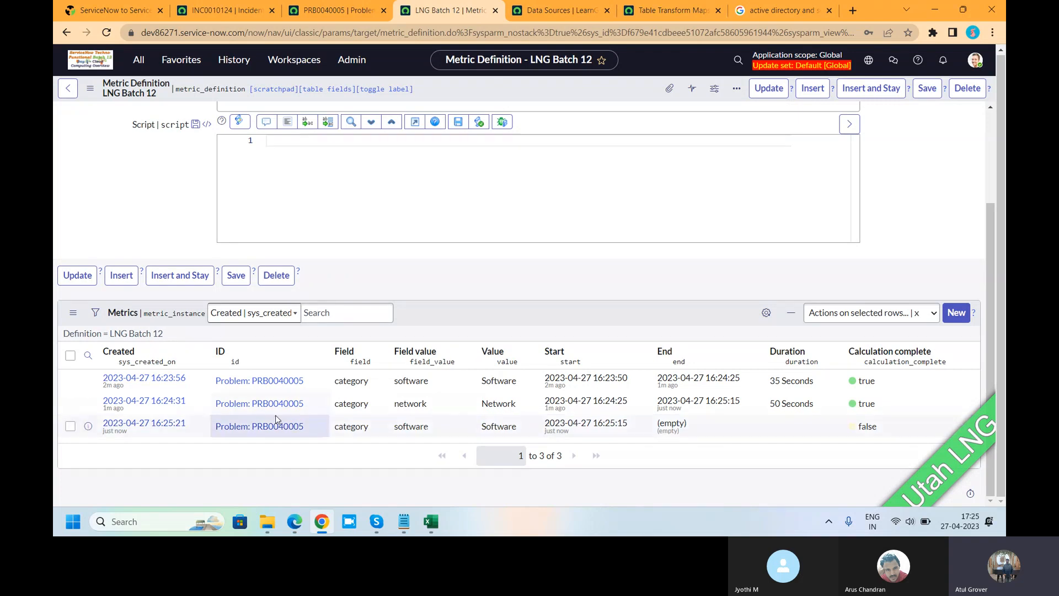
View incident INC0010124's Metrics list and open its Related Lists configuration.
click(211, 9)
scroll(362, 345, down, 7)
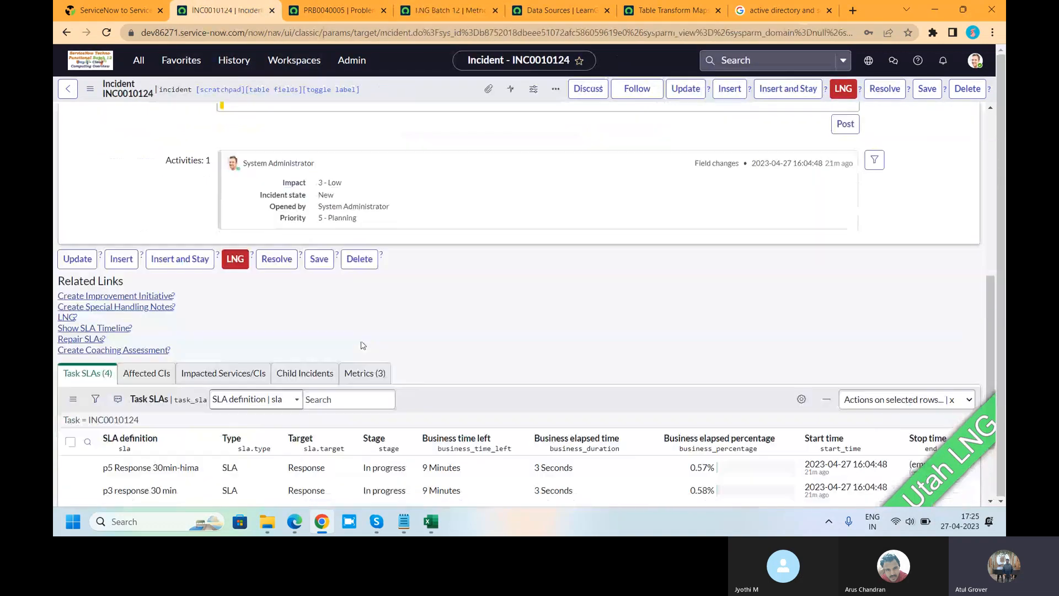
click(365, 265)
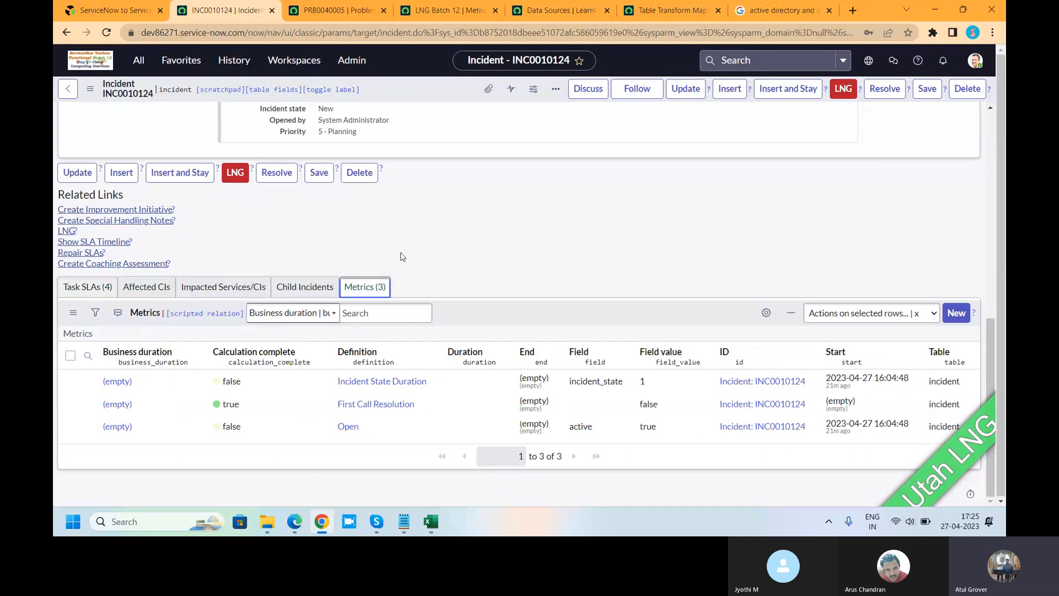
right_click(411, 91)
mouse_move(485, 360)
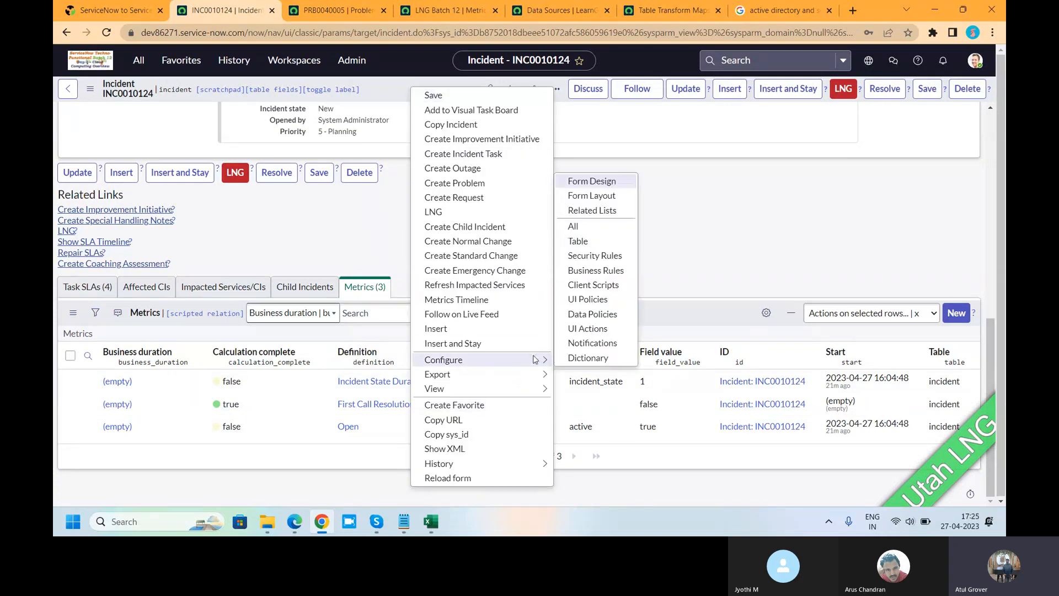
click(593, 211)
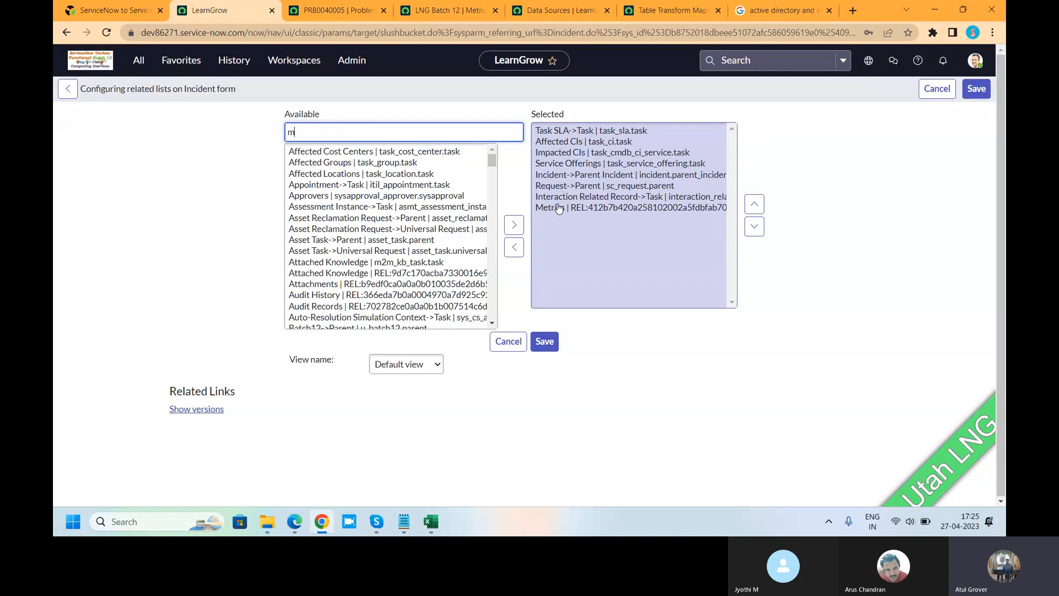
text(etric)
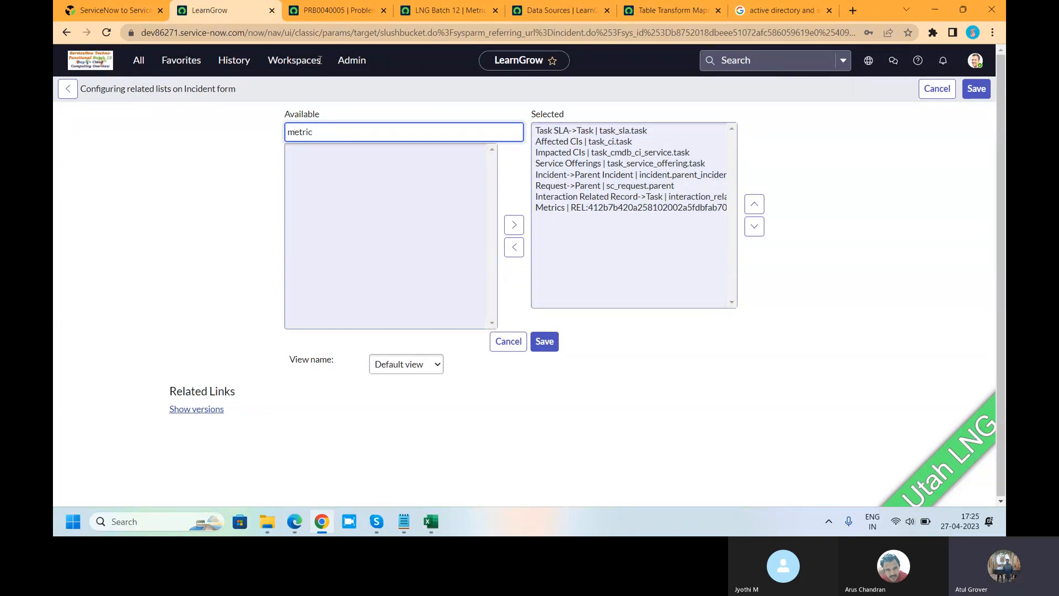
Open the Related Lists configuration for the PRB0040005 problem form.
click(326, 11)
scroll(444, 386, down, 10)
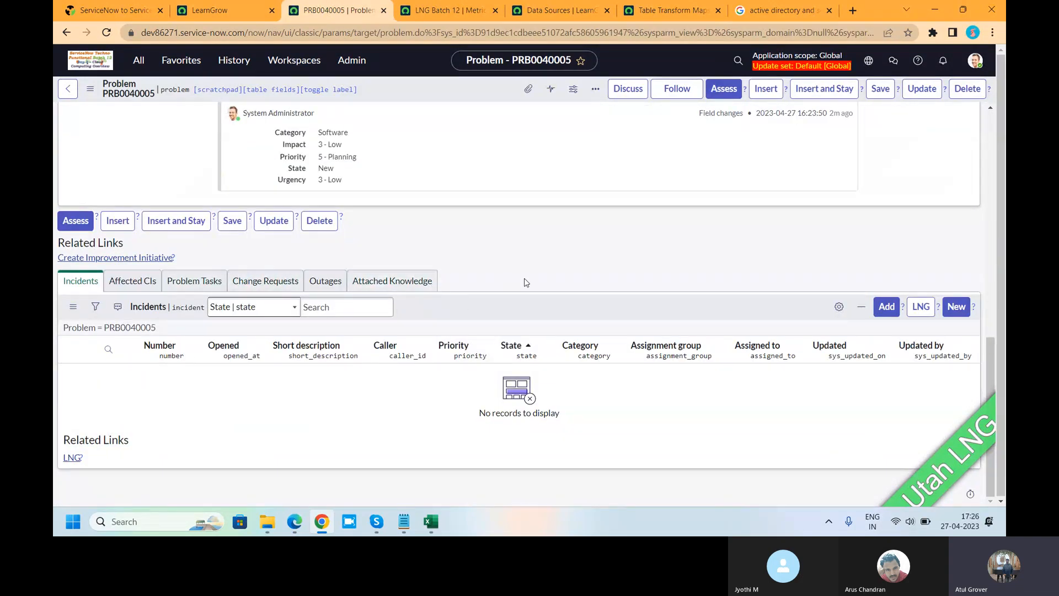
right_click(389, 86)
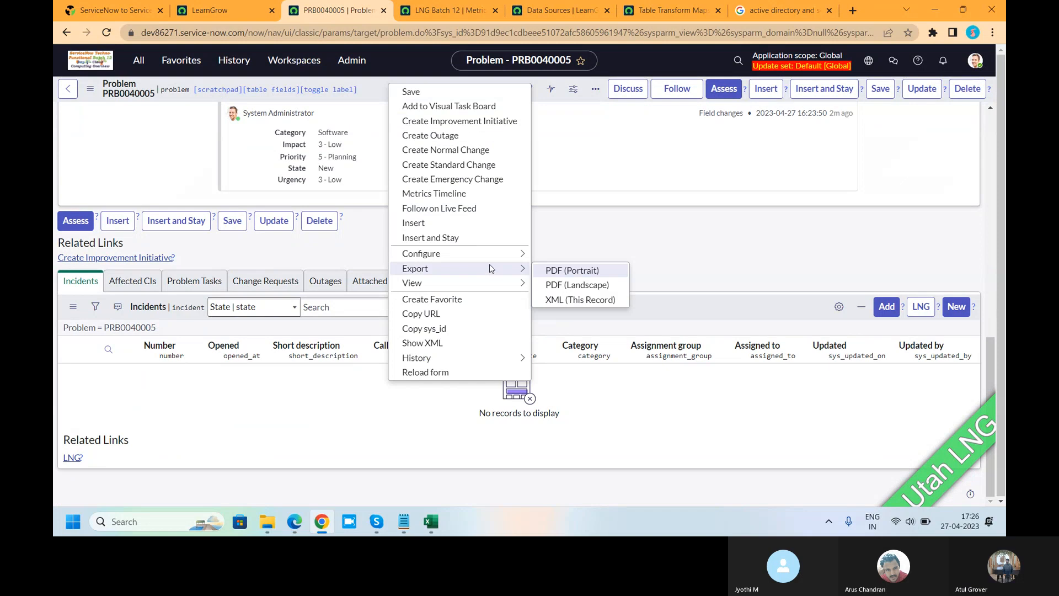
mouse_move(514, 253)
click(570, 285)
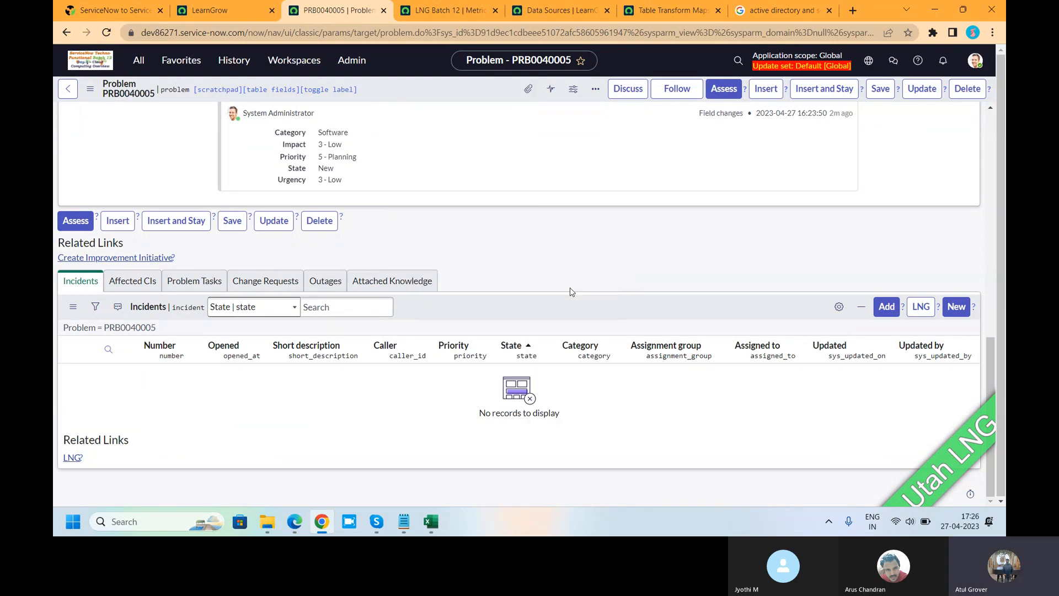
Filter on 'Met', add Metrics to the problem's related lists, and save, showing 4 entries.
click(329, 135)
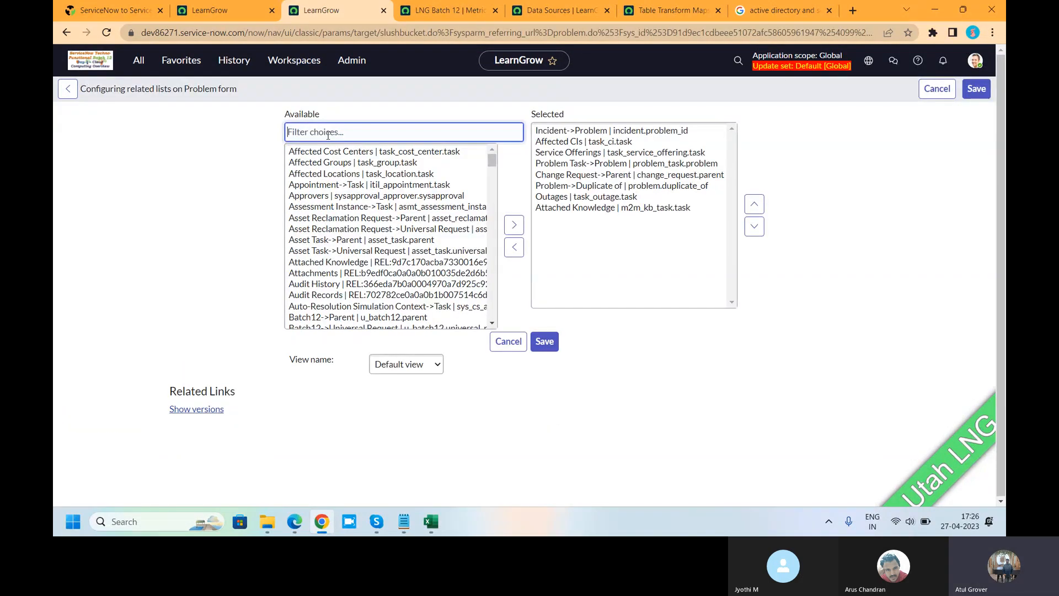
text(met)
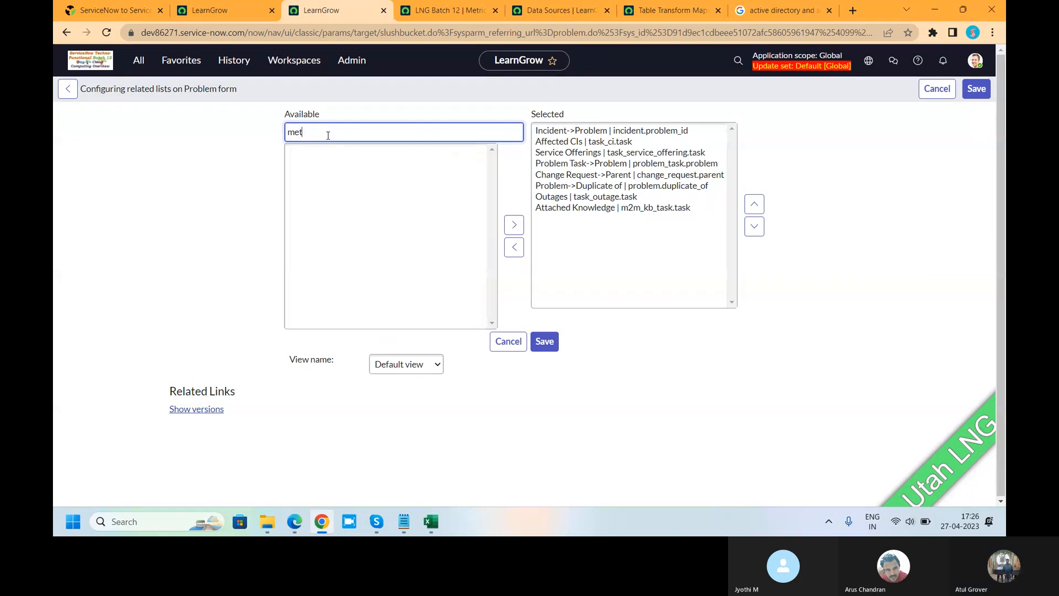
key(BackSpace)
key(BackSpace)
key(BackSpace)
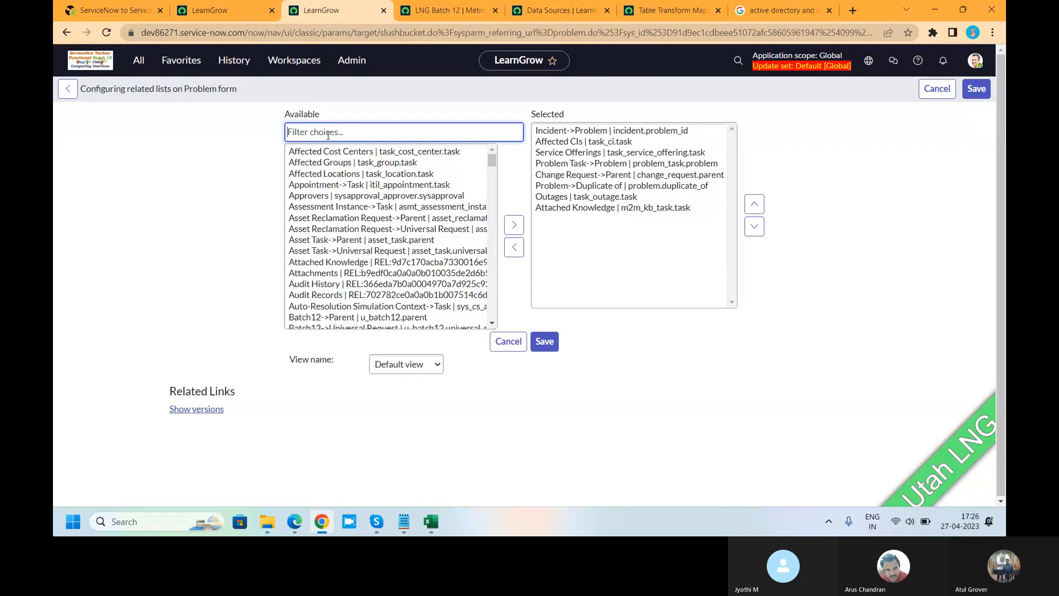
text(LN)
key(BackSpace)
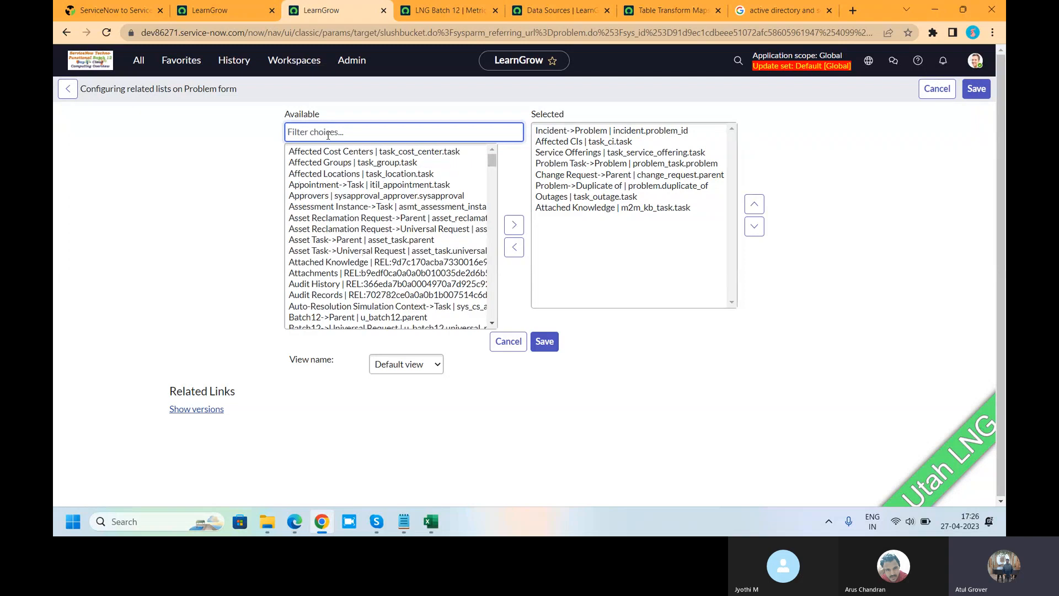
text(Met)
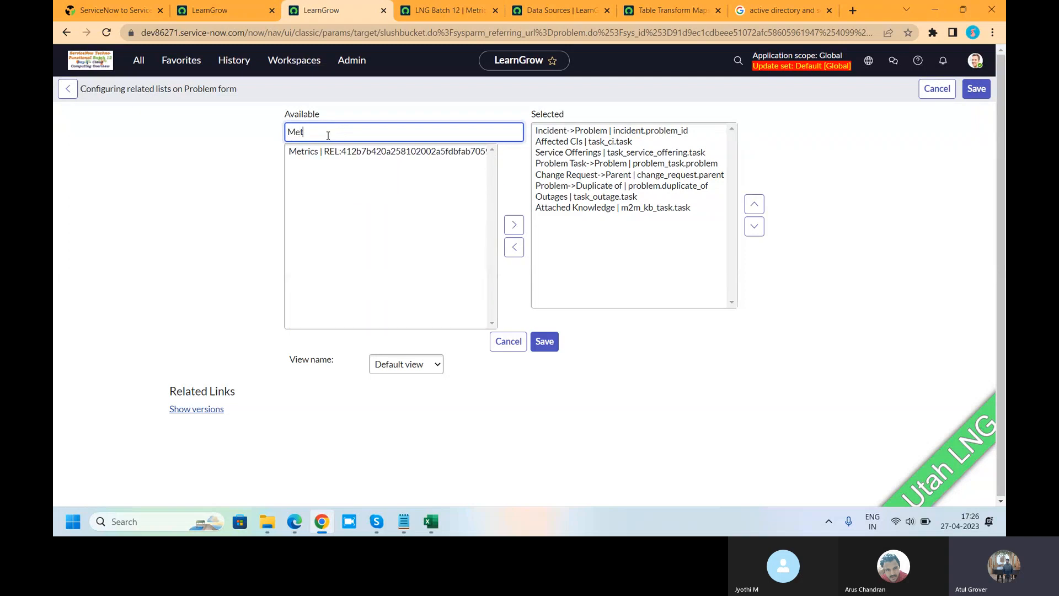
click(353, 151)
click(521, 229)
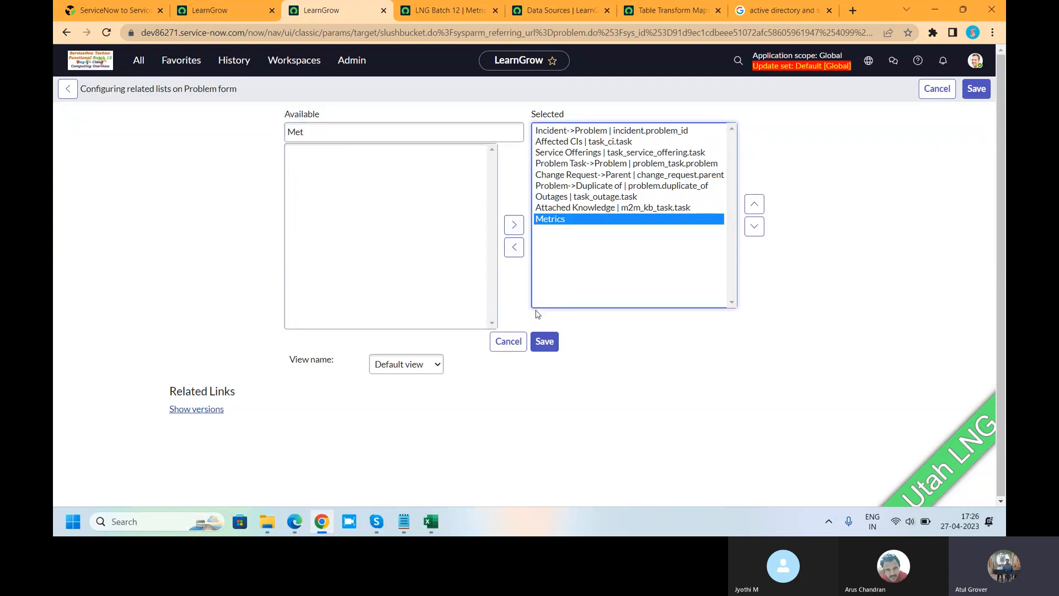
click(543, 344)
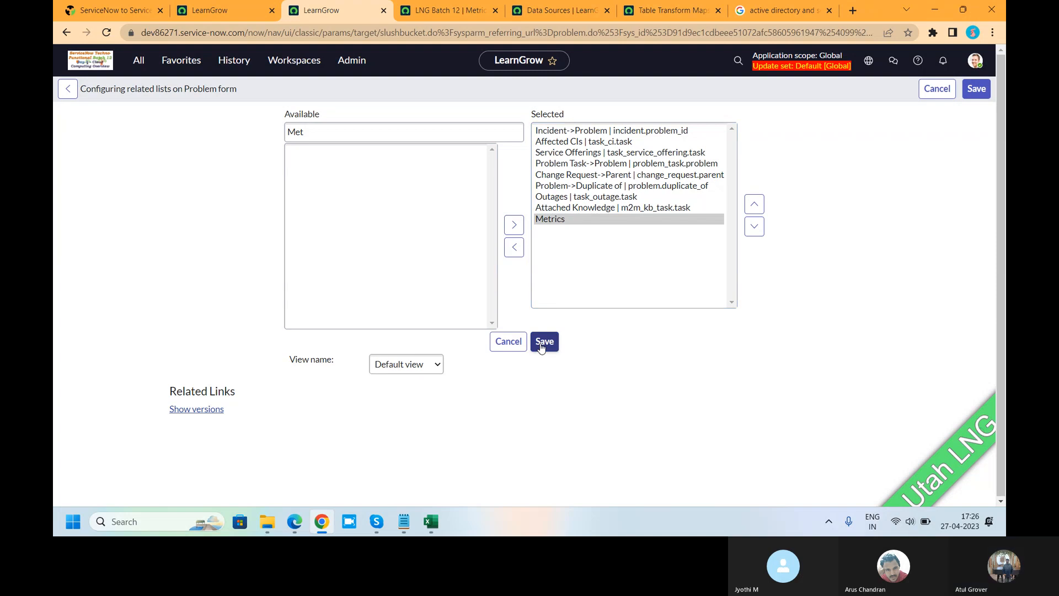
scroll(479, 258, down, 10)
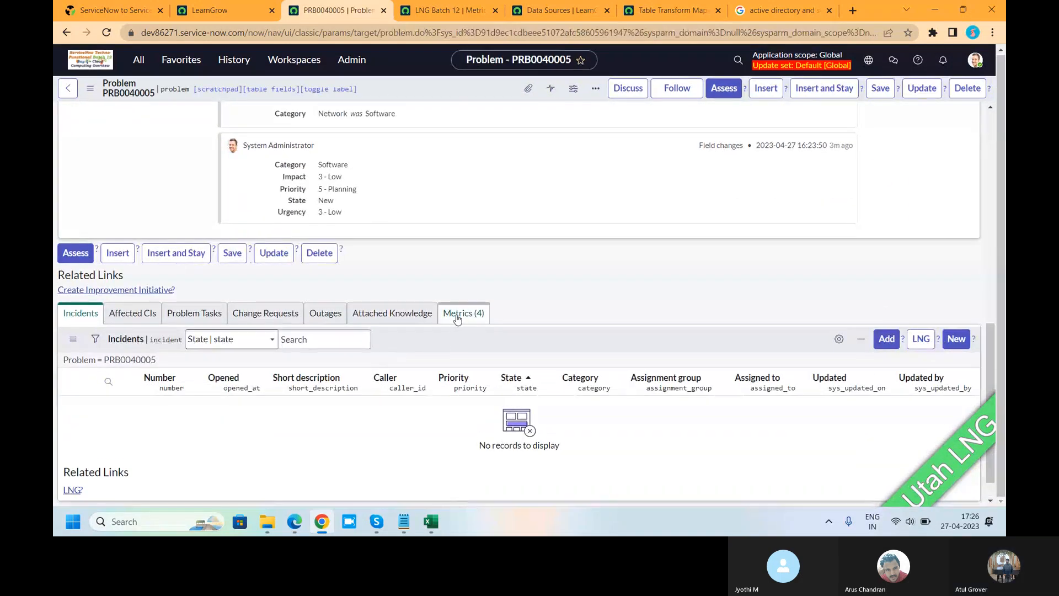
Review PRB0040005's Metrics related list, then bring up the Metric Definitions list.
click(461, 312)
scroll(497, 382, down, 1)
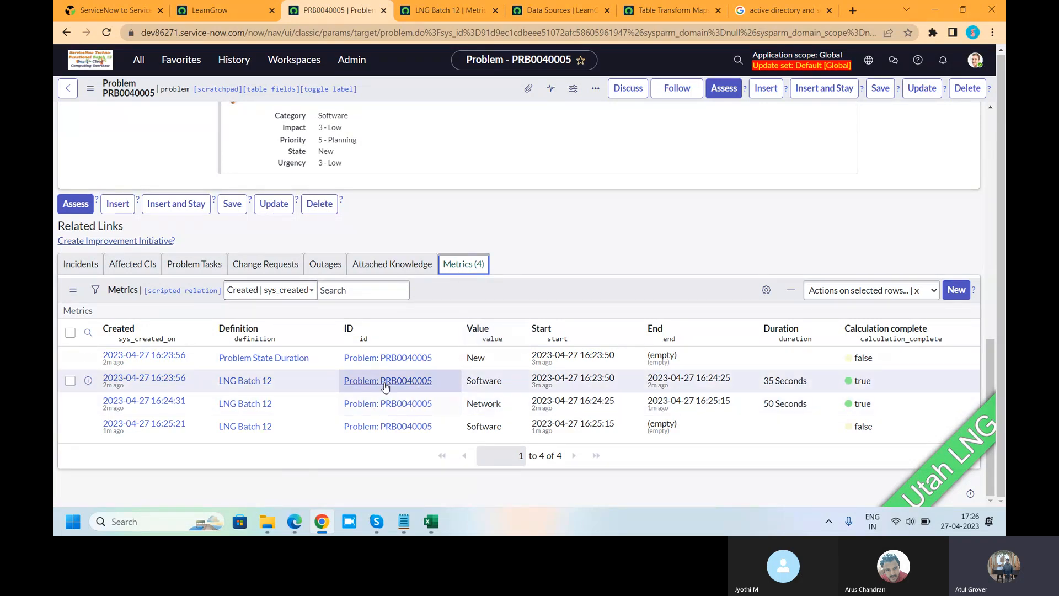
click(429, 15)
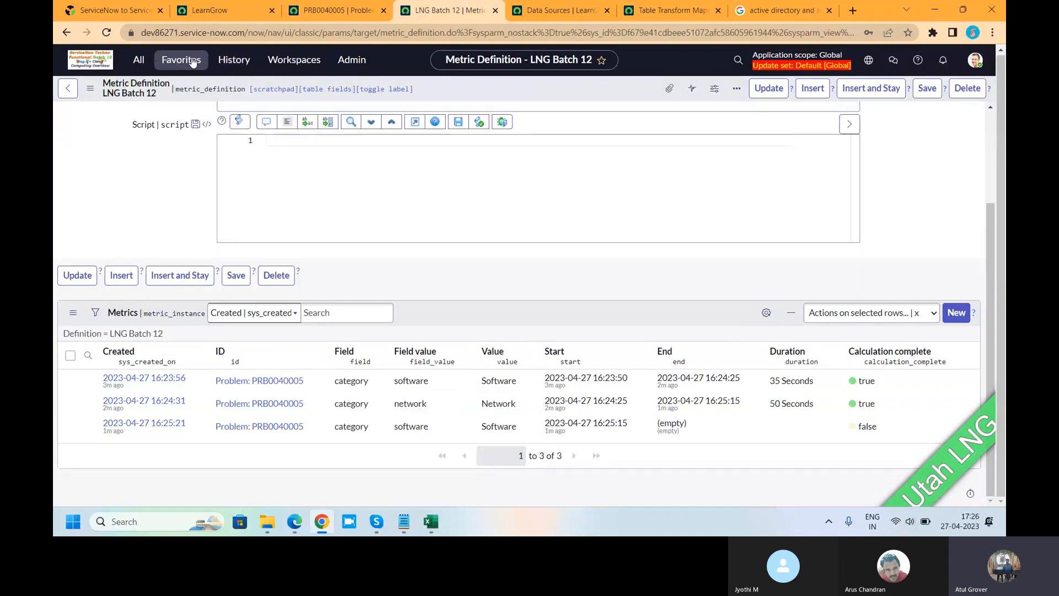
click(139, 60)
click(111, 286)
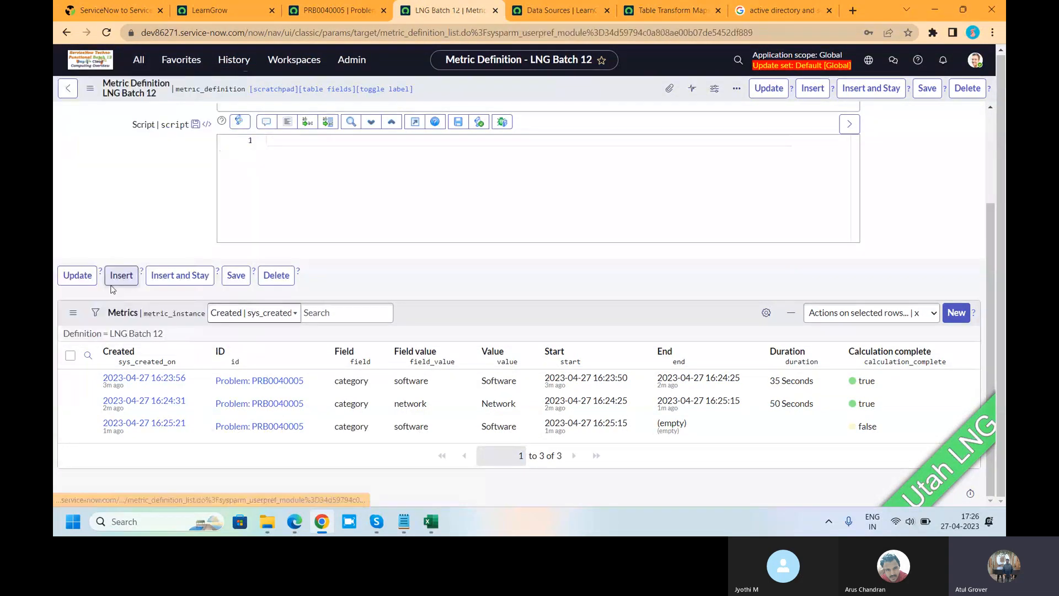
Filter Metric Definitions by Table 'problem' and return to the PRB0040005 record.
click(465, 157)
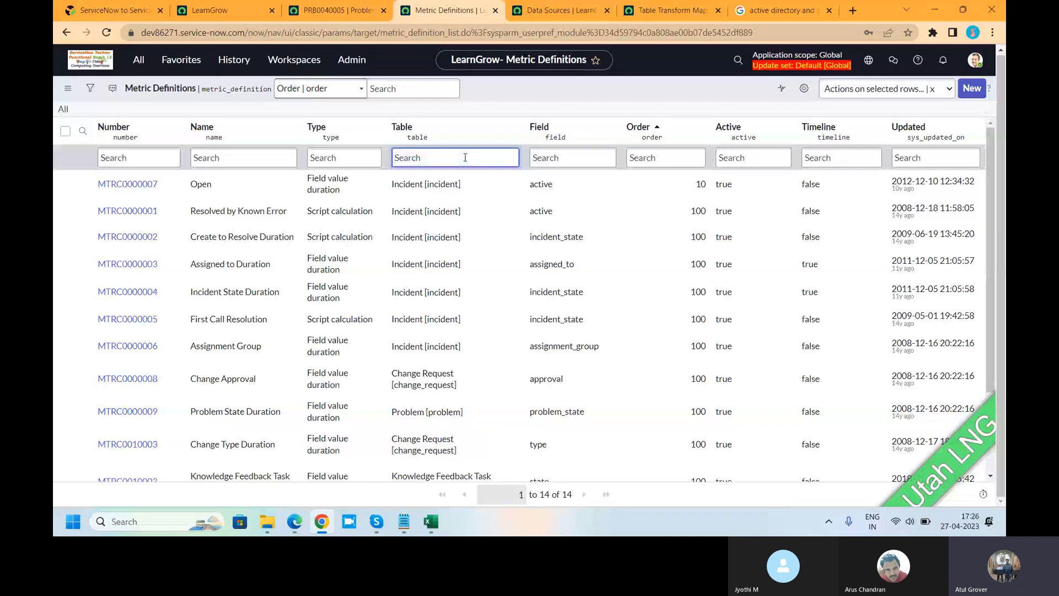
text(prob)
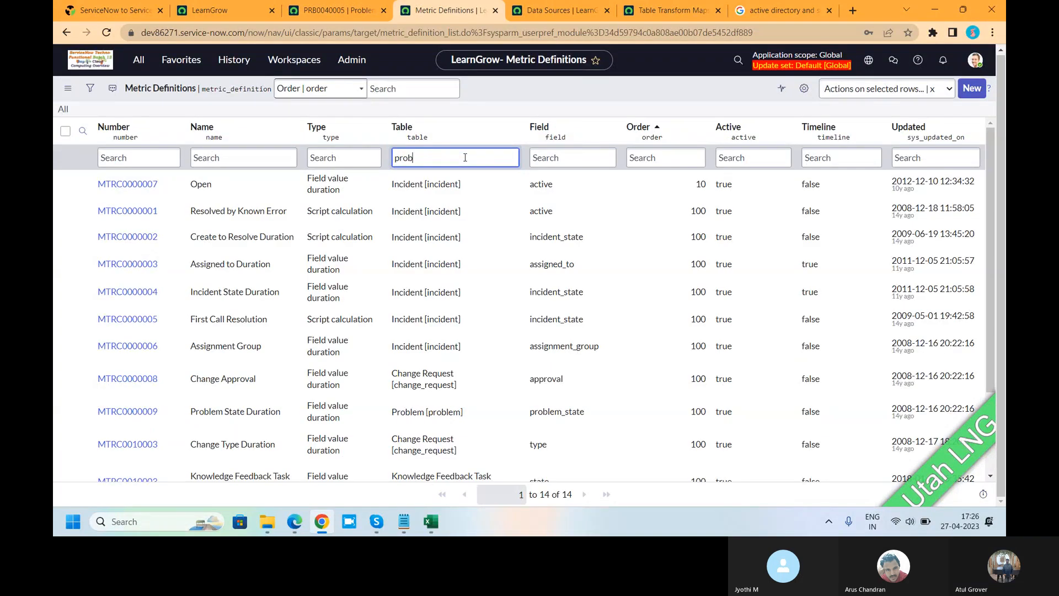
text(lem)
key(Return)
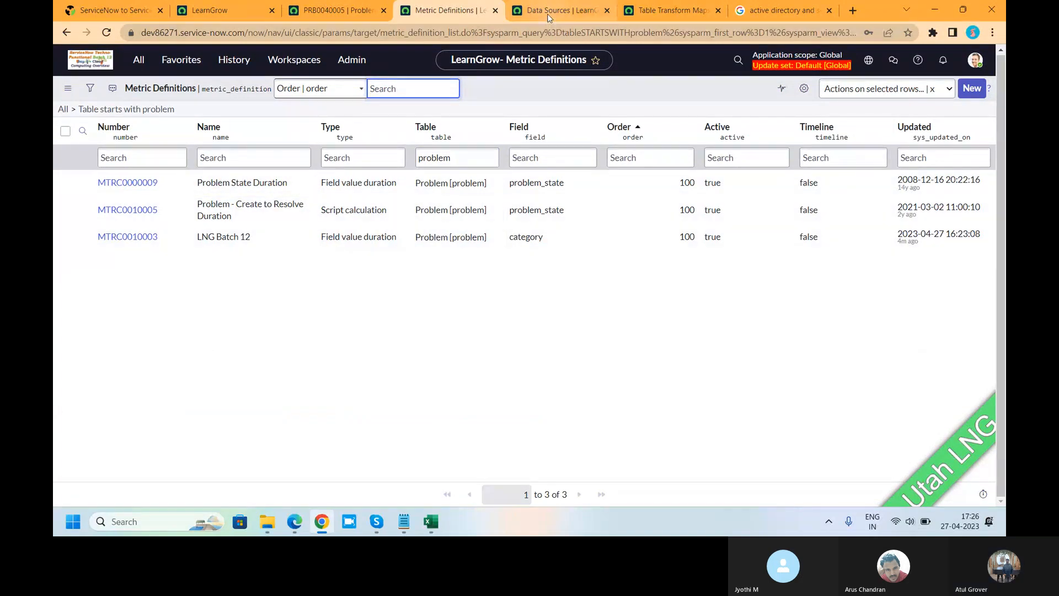
click(332, 17)
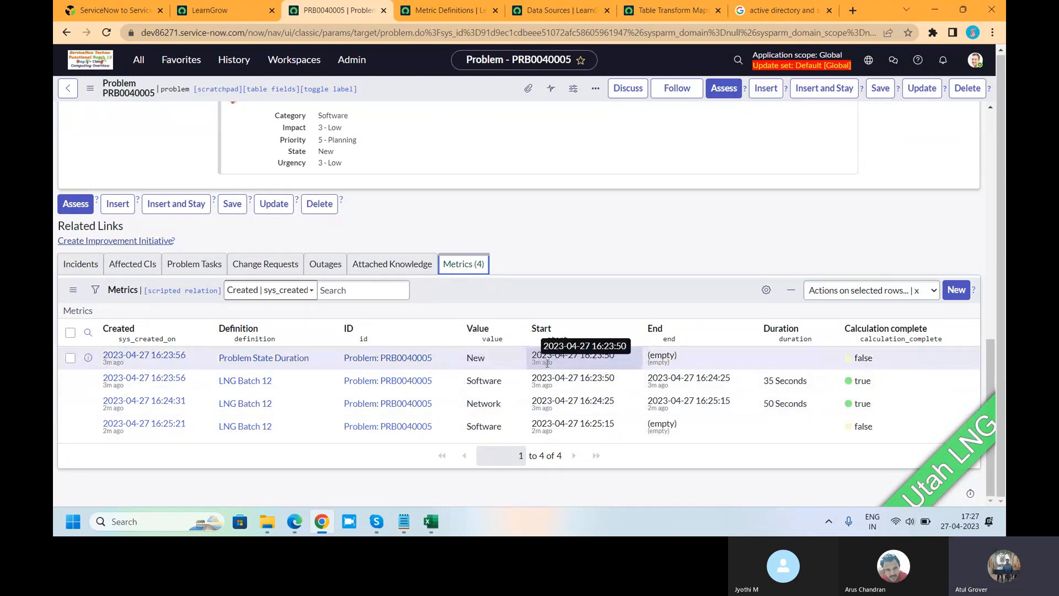
Cancel the Incident related-list configuration and dismiss the Hello LNG alert.
click(220, 10)
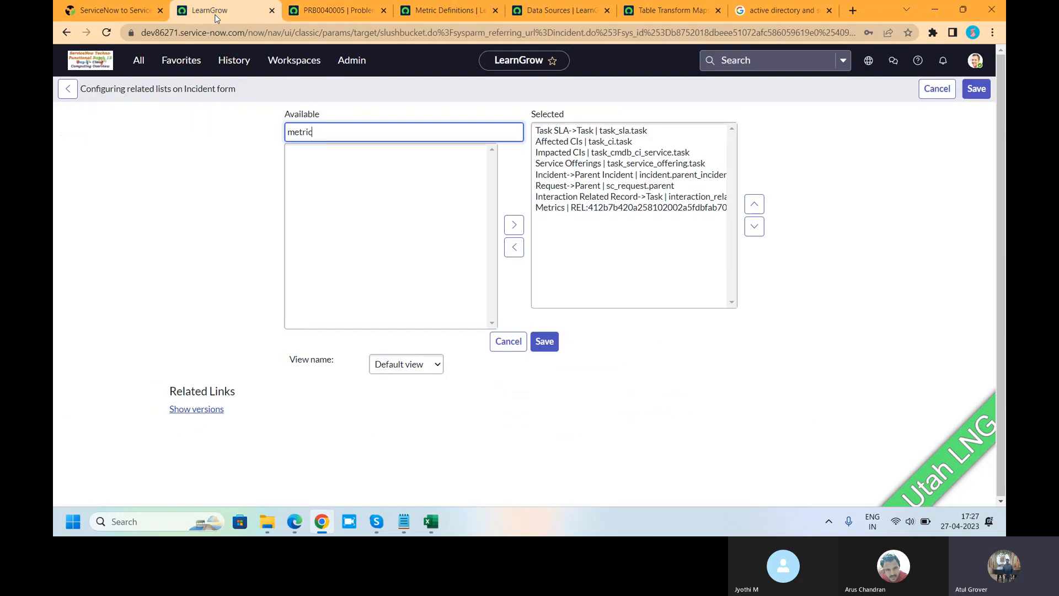
click(510, 348)
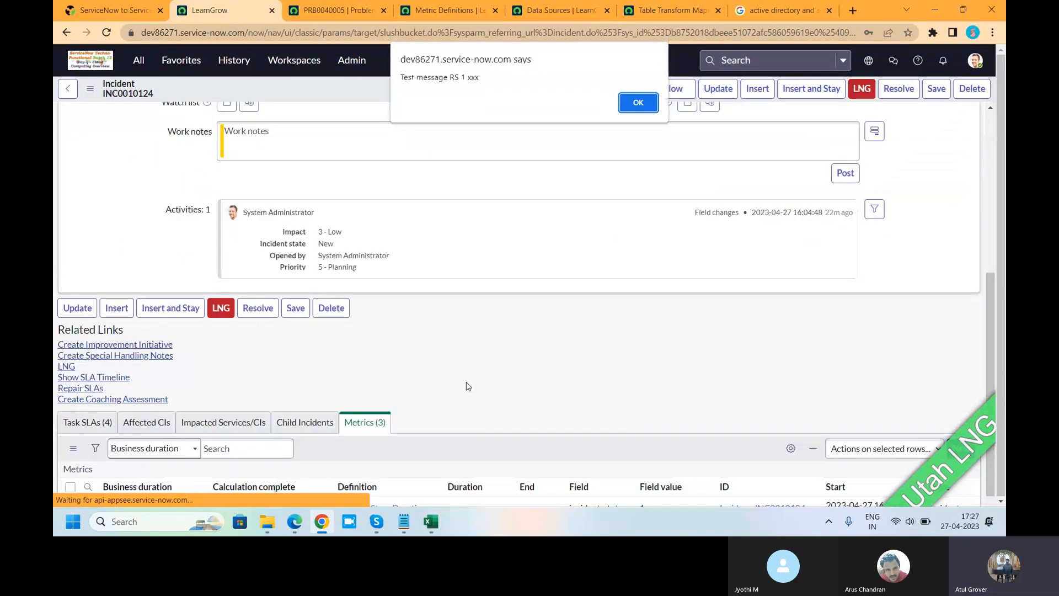
click(638, 104)
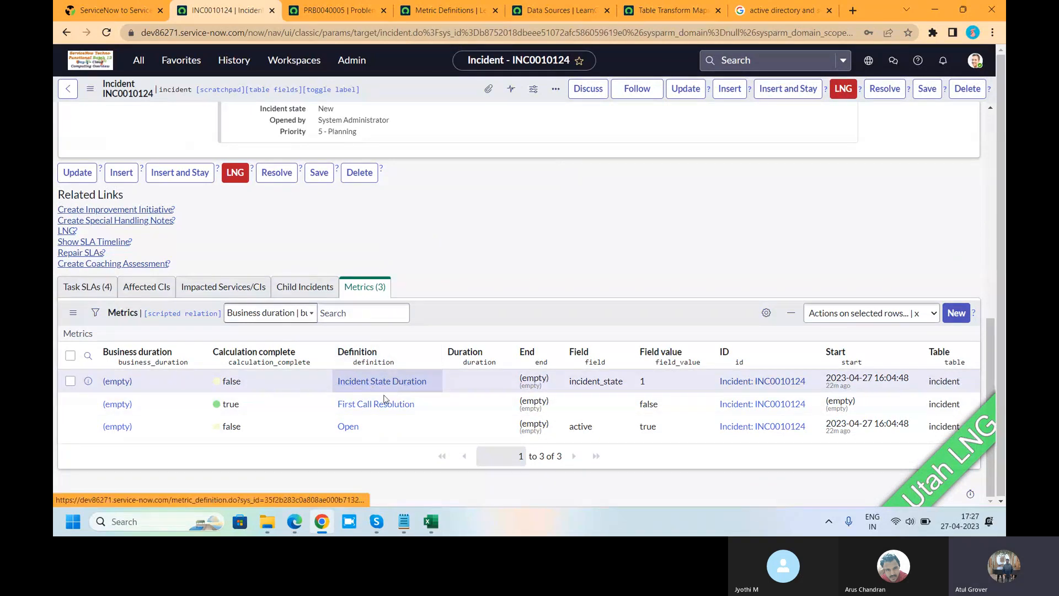
Refilter Metric Definitions by Table 'incide' to show the Incident definitions.
click(444, 7)
double_click(441, 157)
text(i)
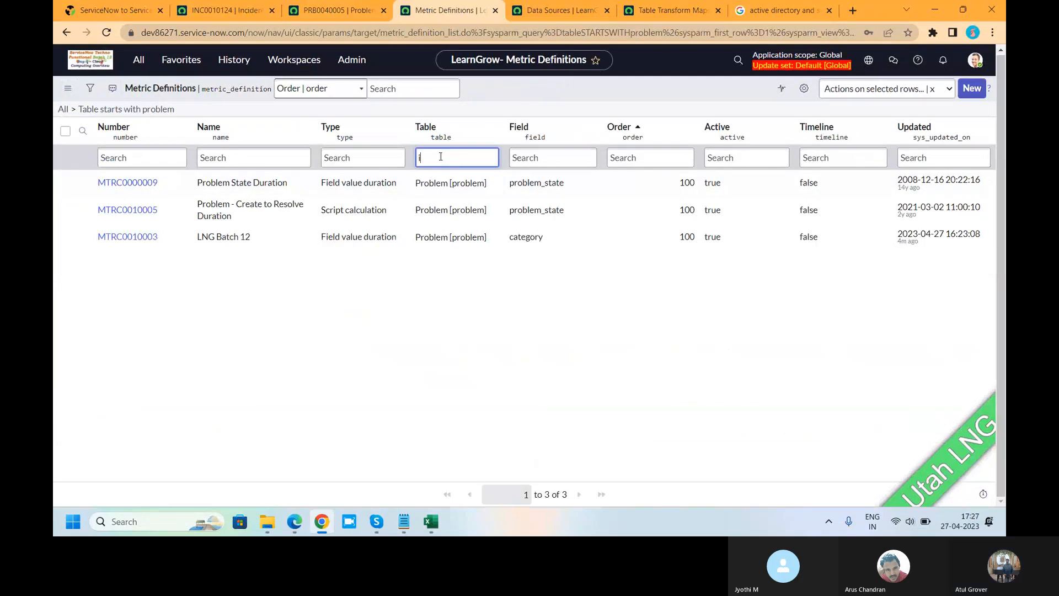
text(ncide)
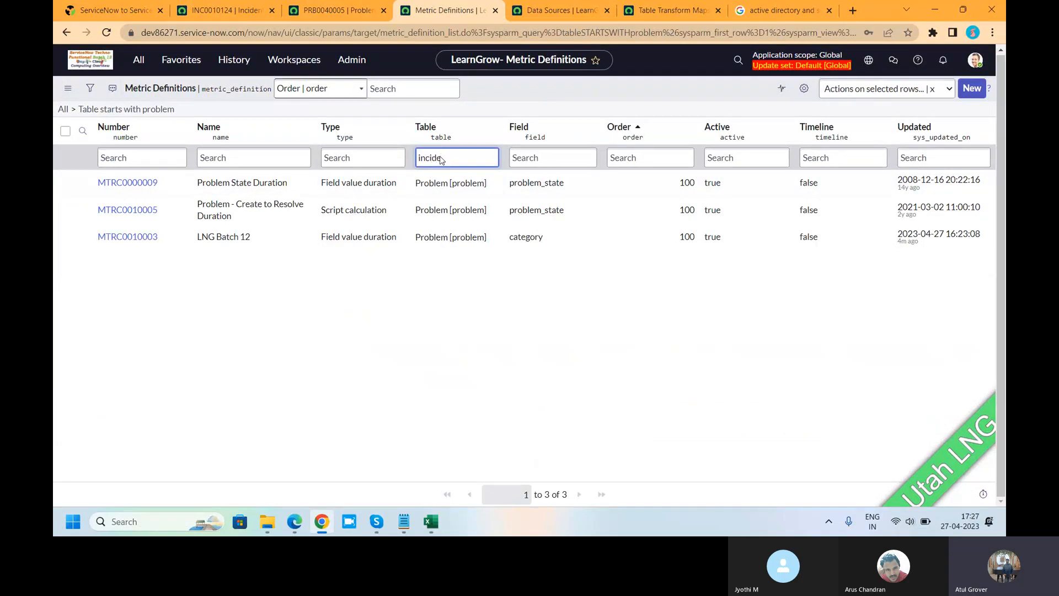
key(Return)
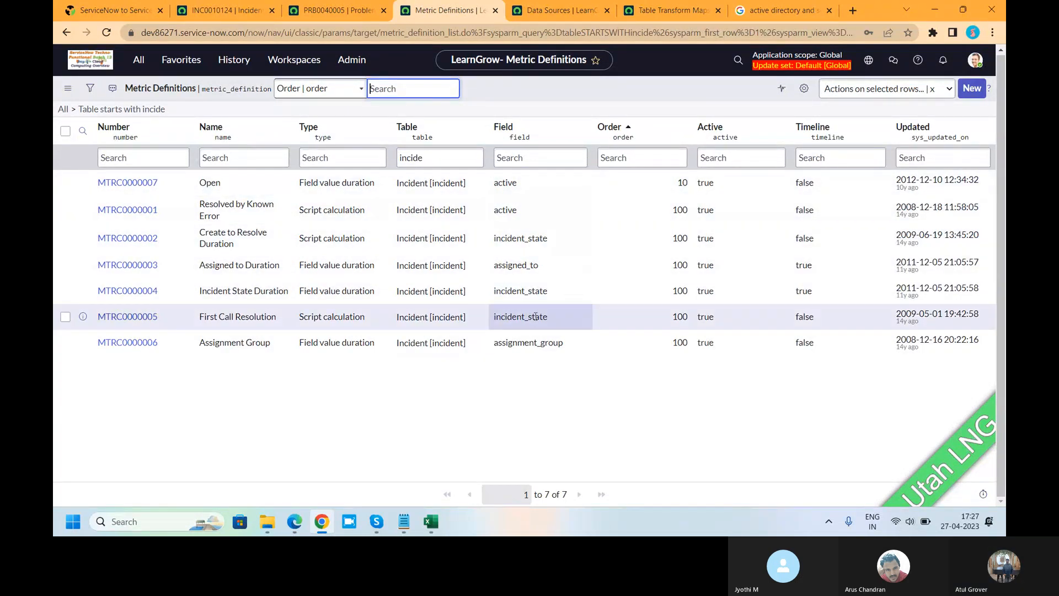
Return to incident INC0010124's form at the Assignment group field.
click(226, 10)
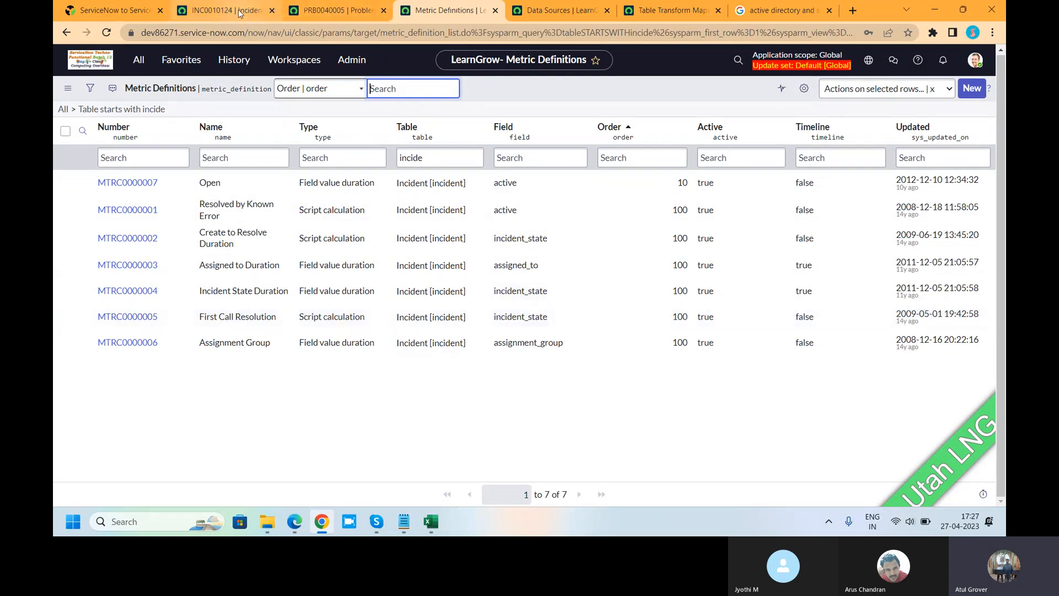
scroll(629, 353, up, 15)
click(717, 234)
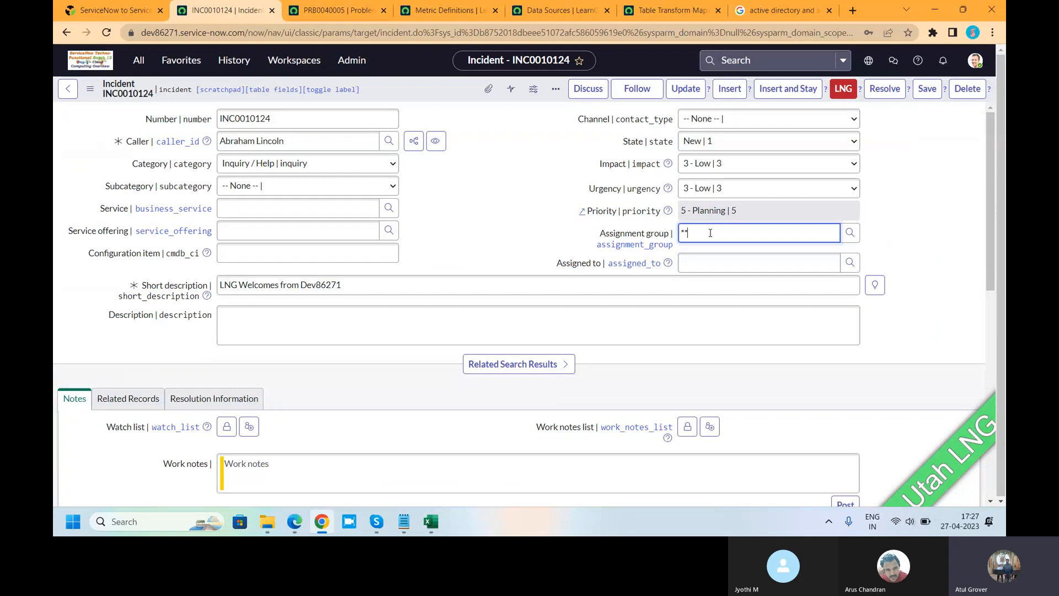
Set Assignment group to App Engine Studio Users and save the incident.
click(717, 314)
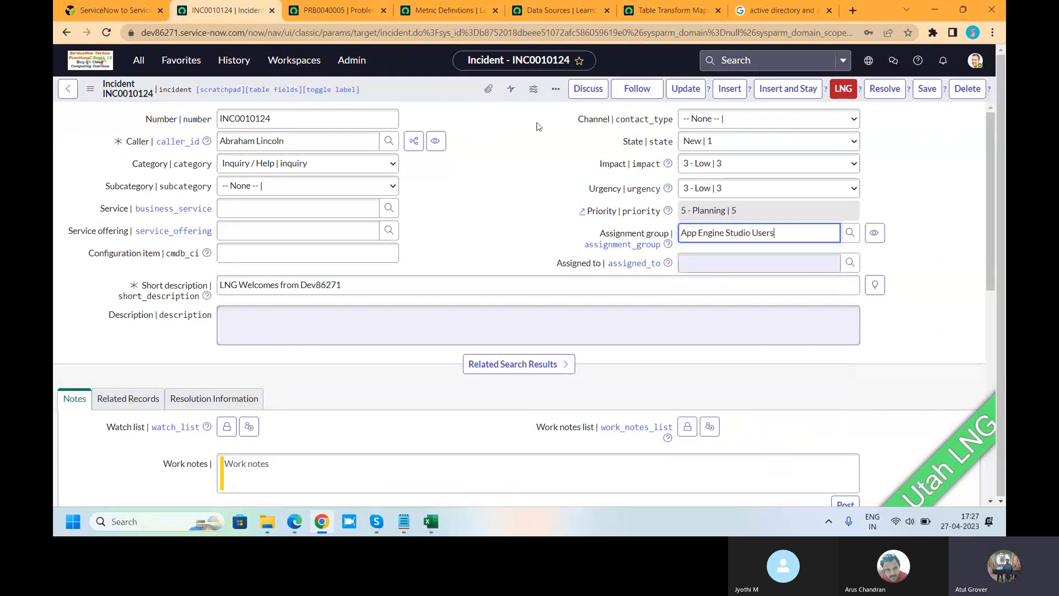
right_click(415, 87)
click(436, 95)
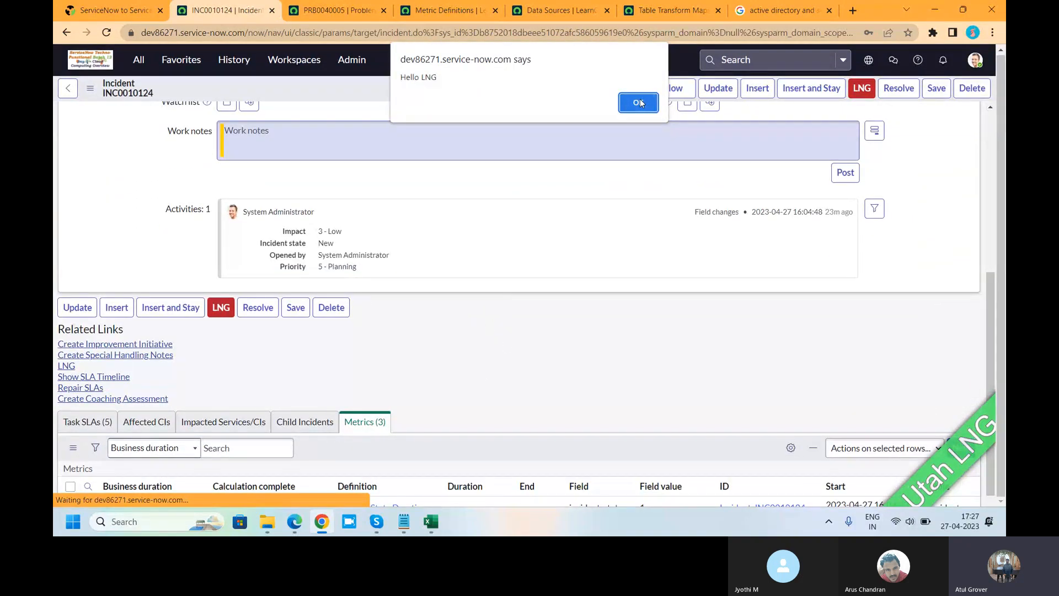
click(638, 103)
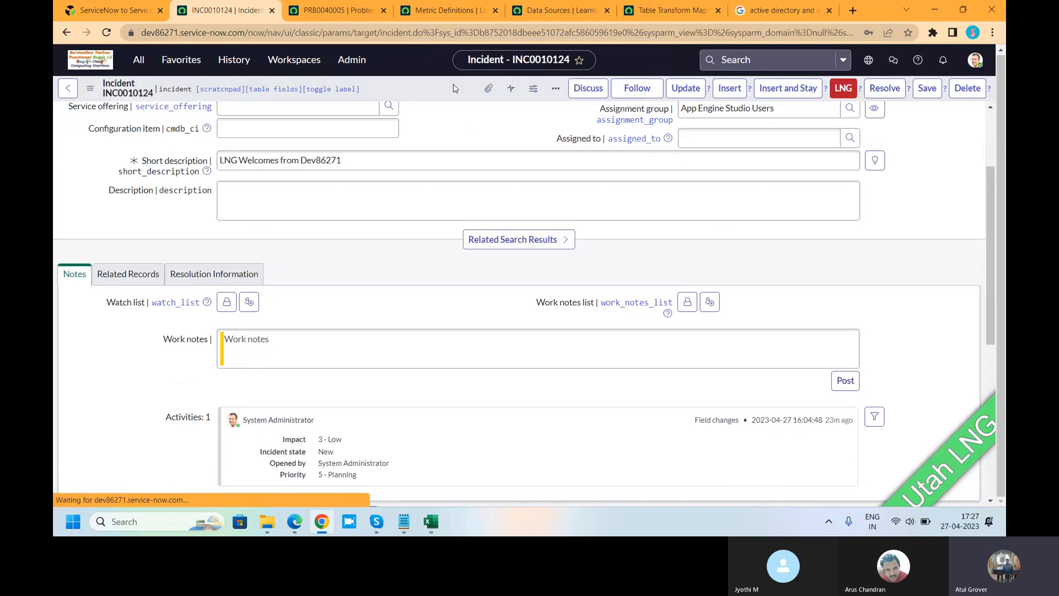
Reload the INC0010124 form, dismissing the Test message and Hello LNG alerts.
right_click(423, 84)
click(467, 476)
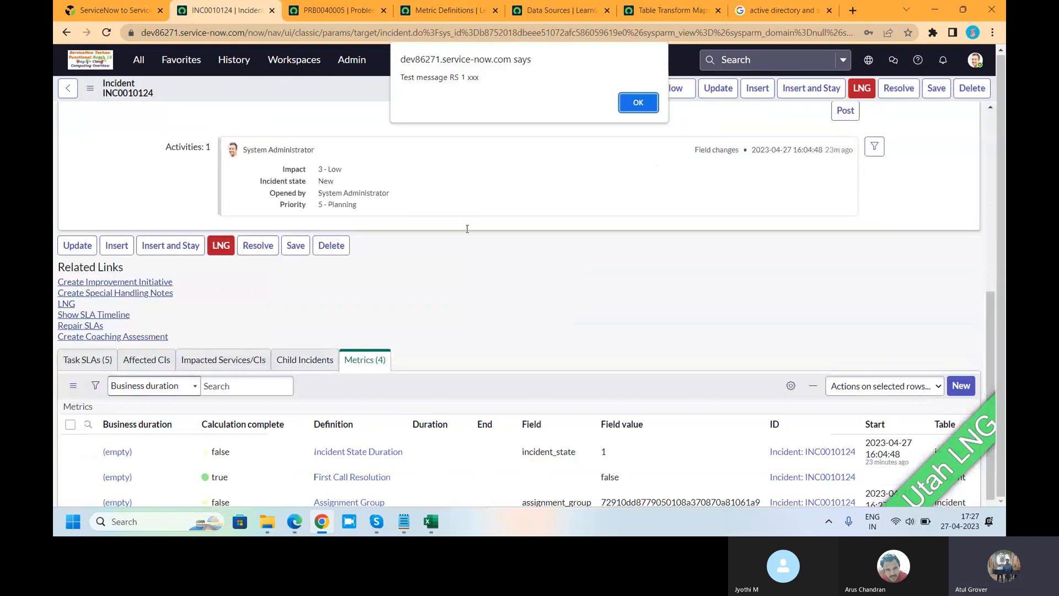
click(638, 102)
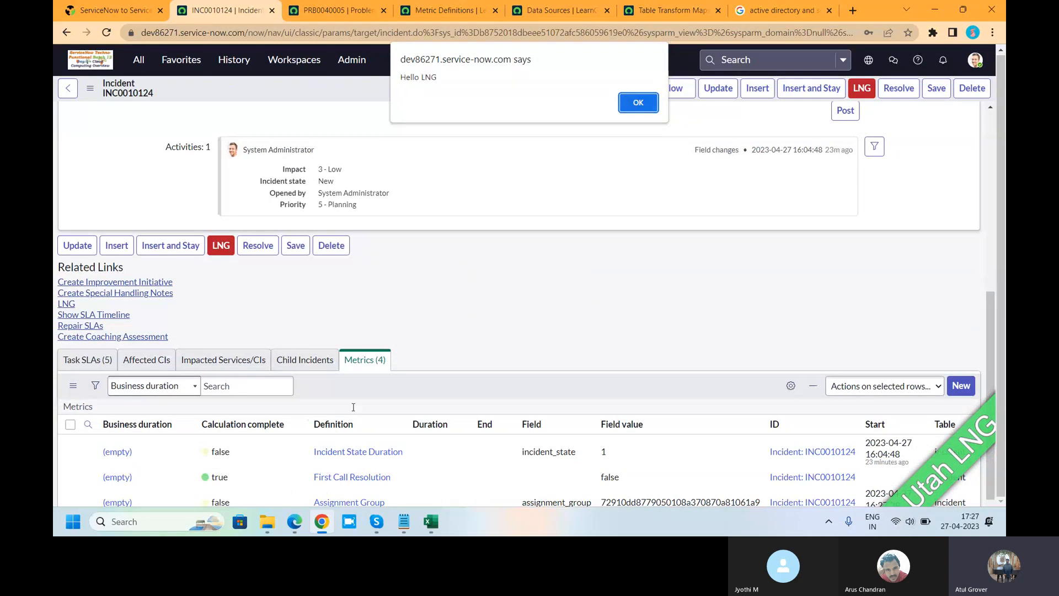
key(Return)
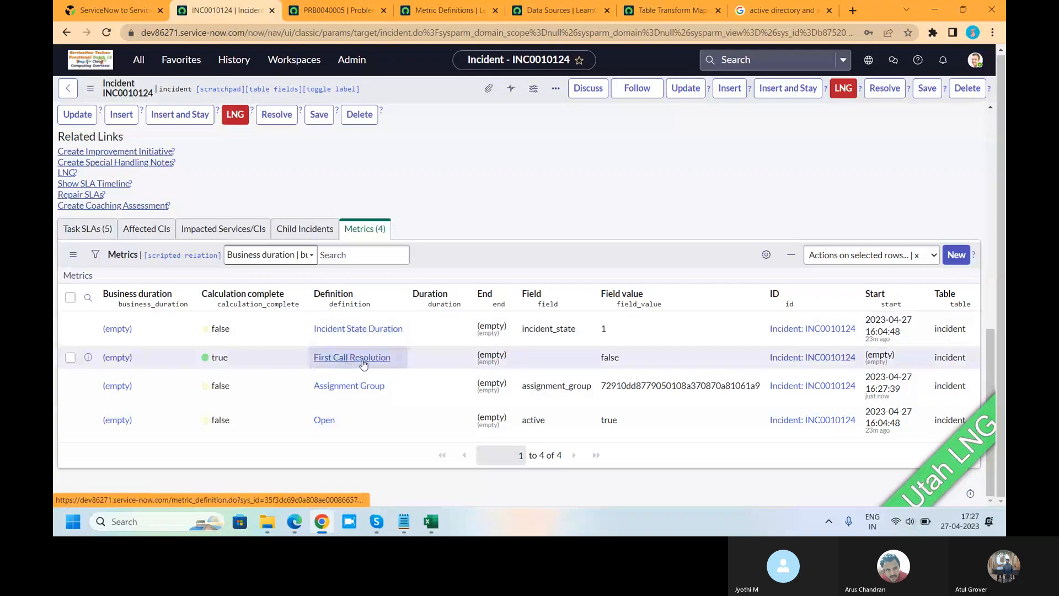
scroll(711, 206, up, 7)
scroll(712, 205, up, 3)
click(709, 263)
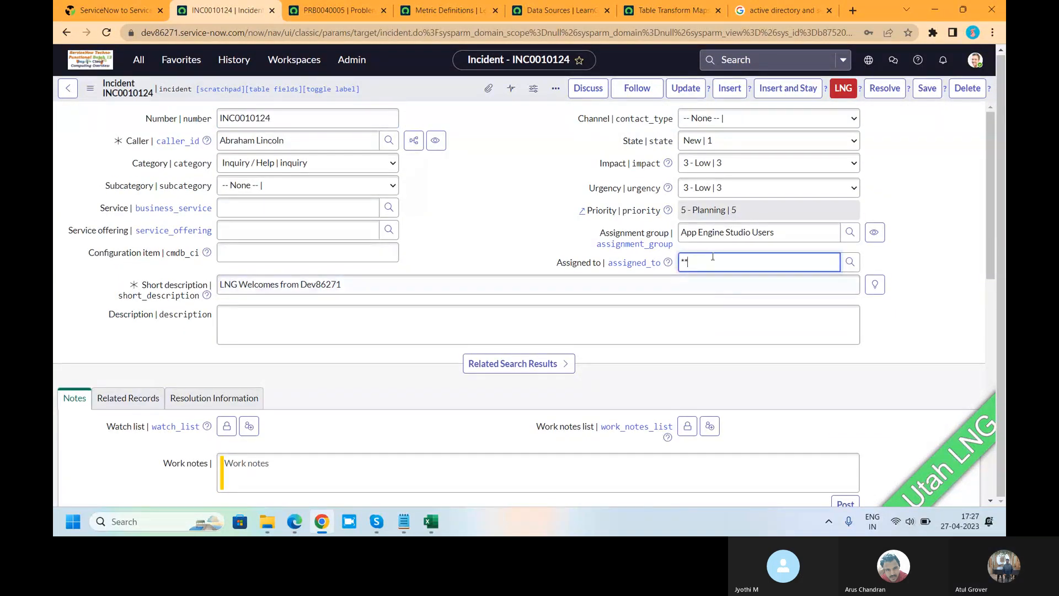
Change INC0010124's Assignment group to Batch12 and save it.
drag(711, 260, 662, 261)
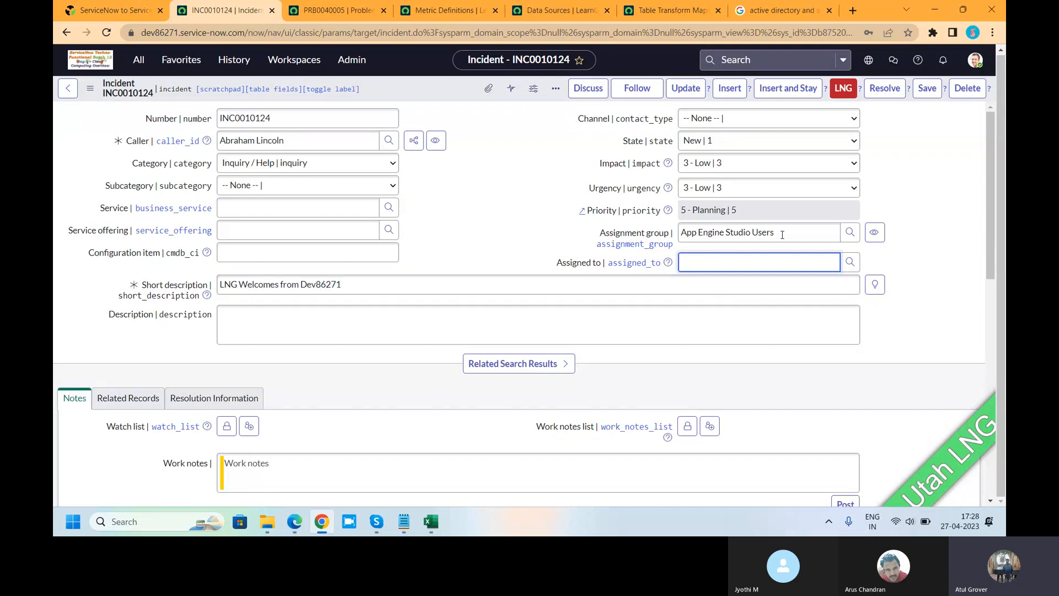
drag(782, 235, 512, 222)
text(batc)
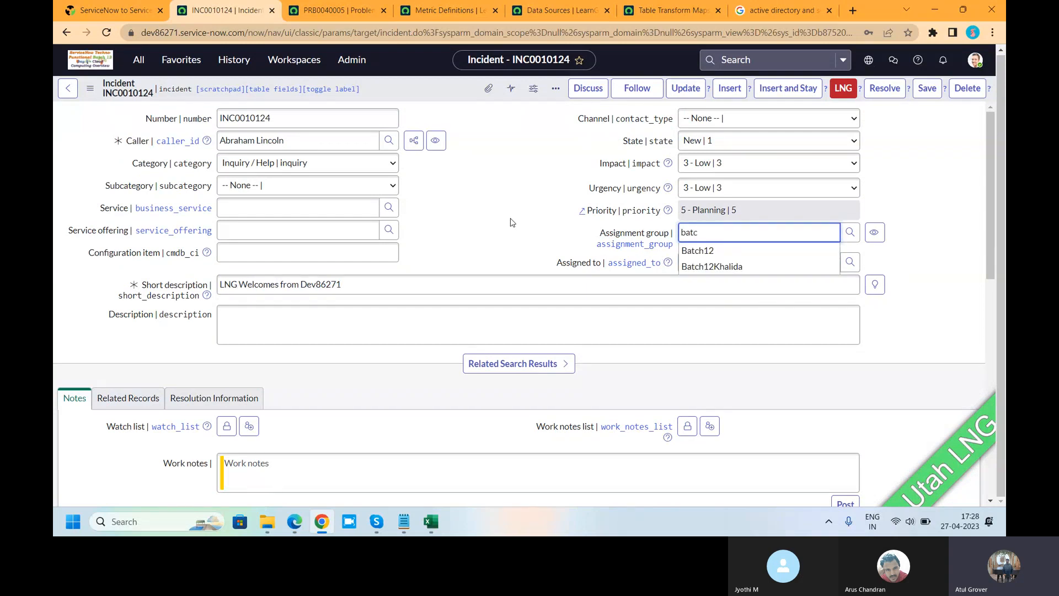
click(704, 249)
click(704, 257)
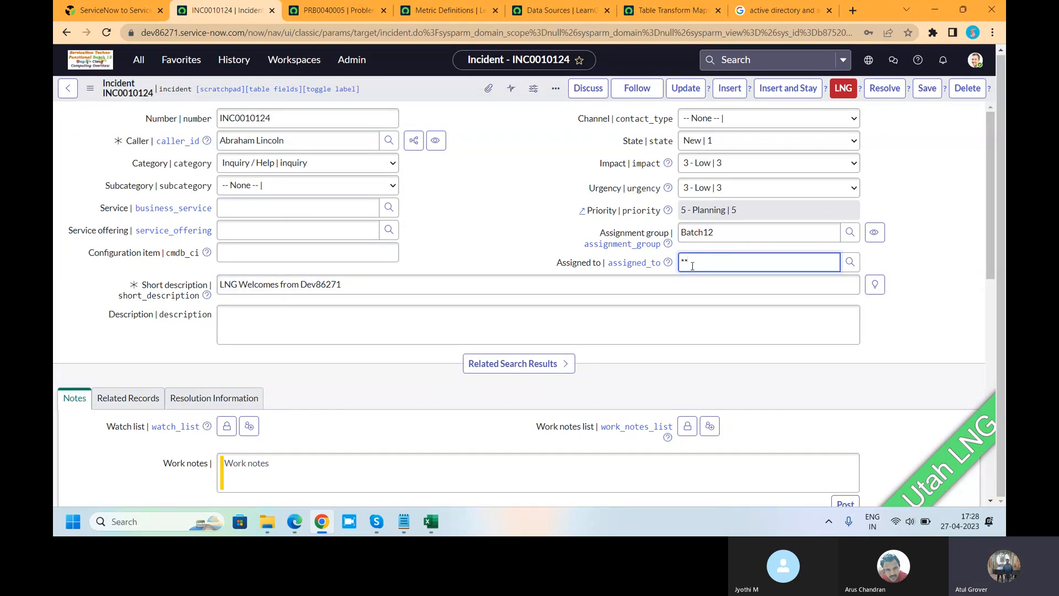
right_click(401, 94)
click(425, 97)
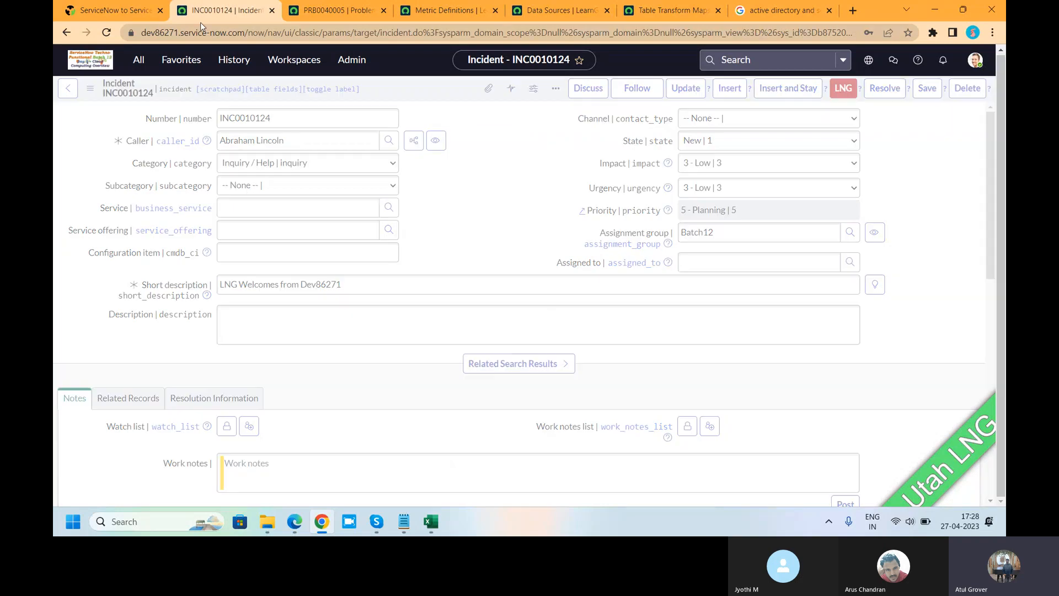
Check Metric Definitions, then sort the incident's Metrics list by Definition.
click(429, 12)
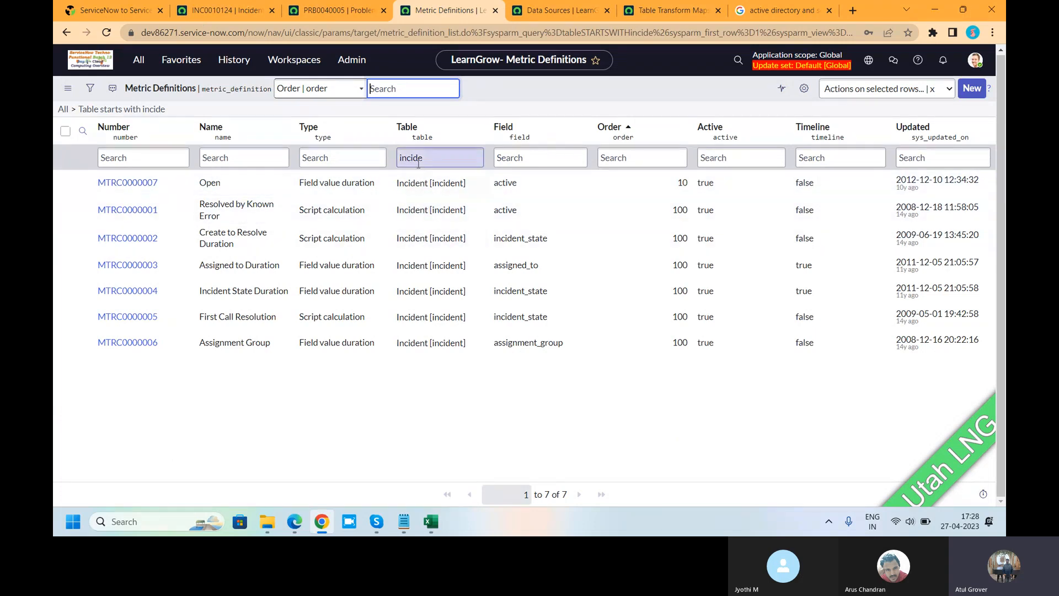
click(227, 10)
scroll(476, 439, down, 5)
scroll(454, 440, down, 5)
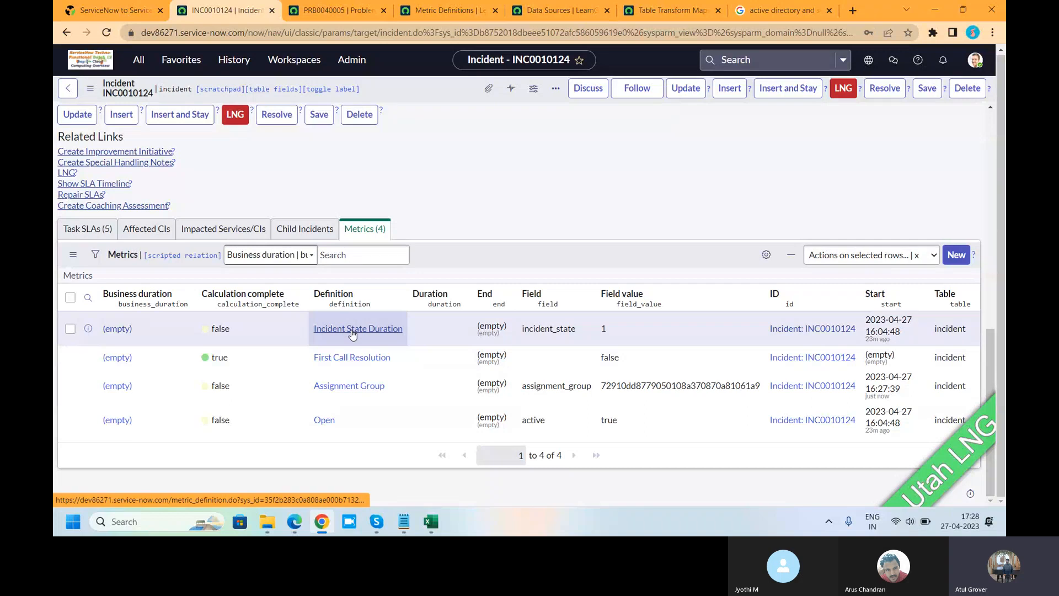
click(337, 294)
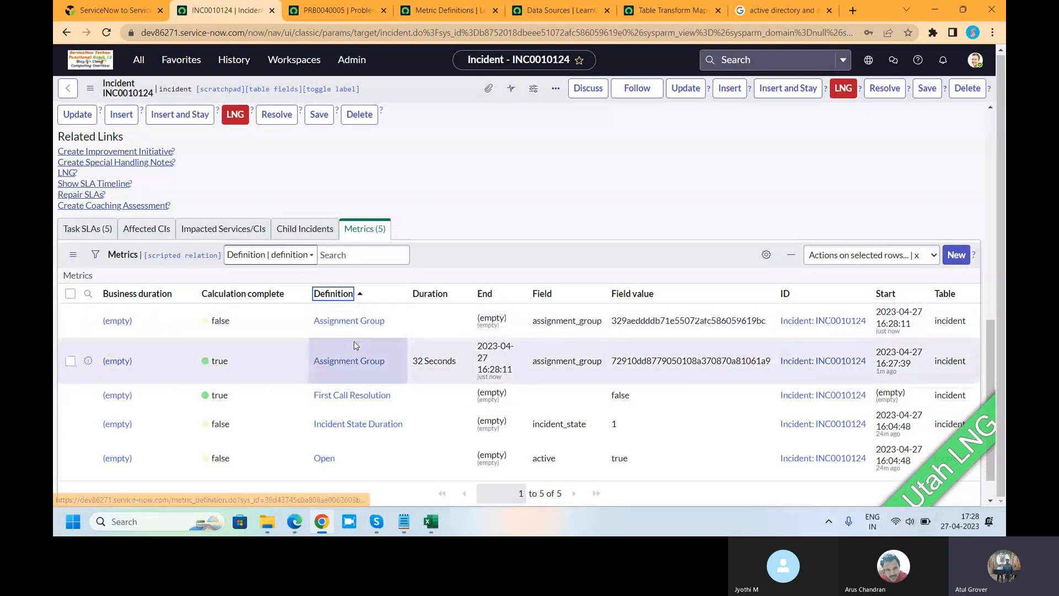
scroll(594, 314, up, 15)
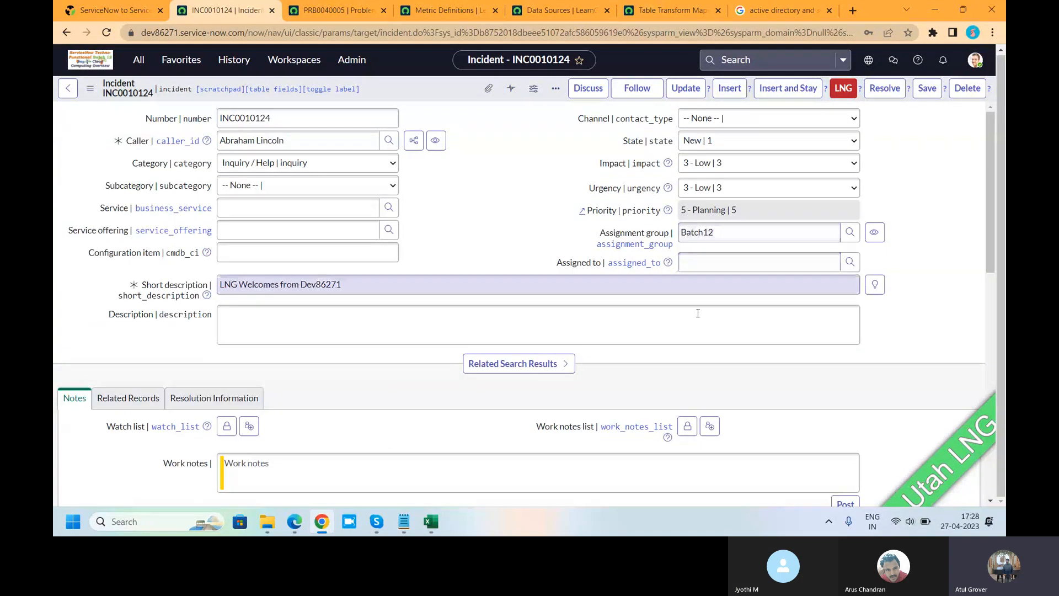
scroll(700, 327, down, 12)
scroll(699, 328, down, 3)
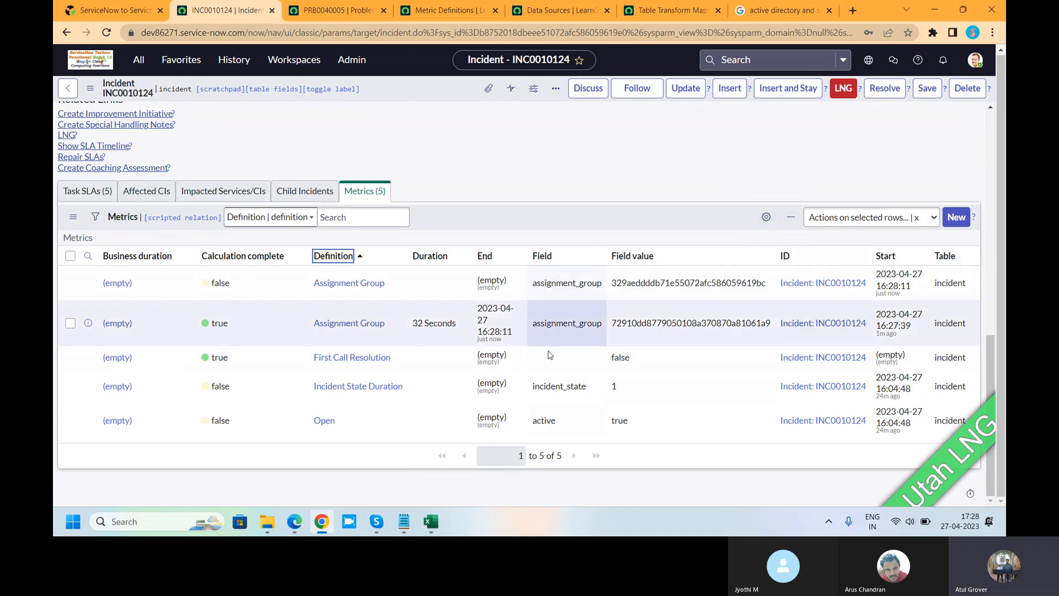
click(763, 222)
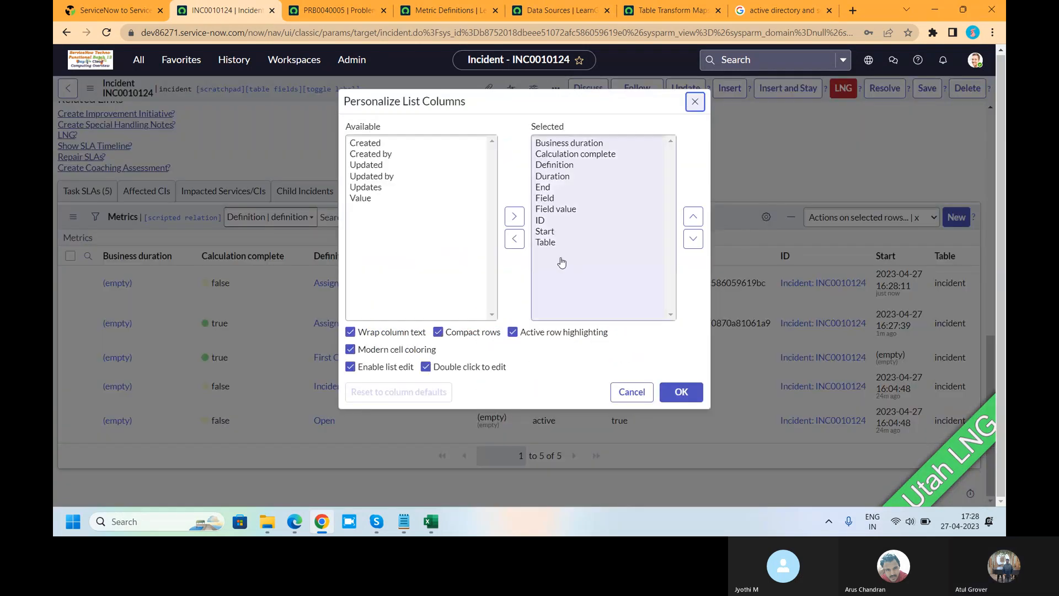
Add the Value column to the Metrics list just below Duration, dismissing the alerts.
click(413, 221)
click(361, 198)
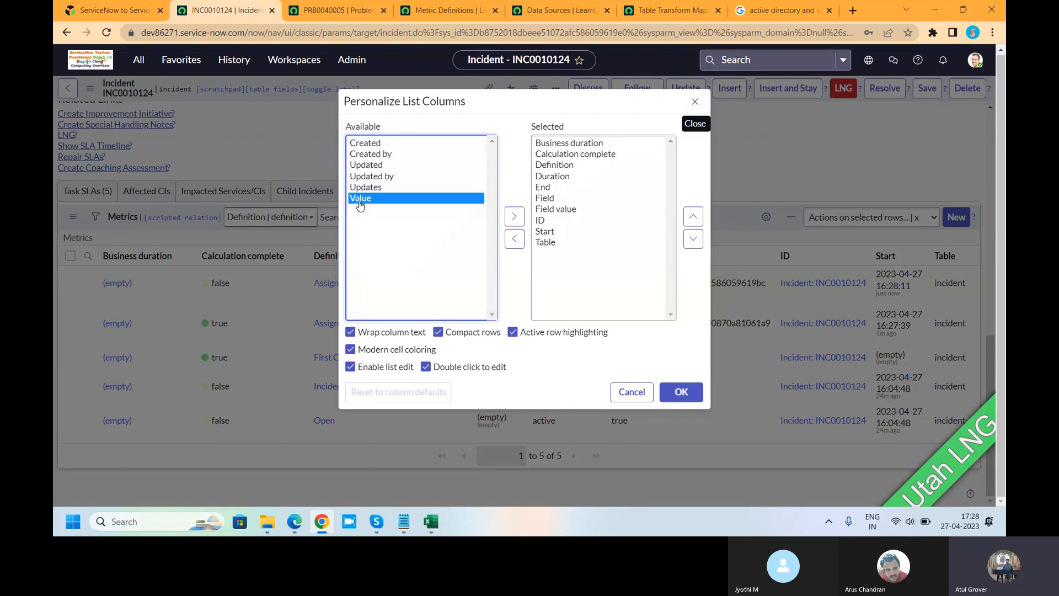
click(514, 216)
click(694, 220)
click(694, 220)
click(694, 220)
click(693, 221)
click(693, 221)
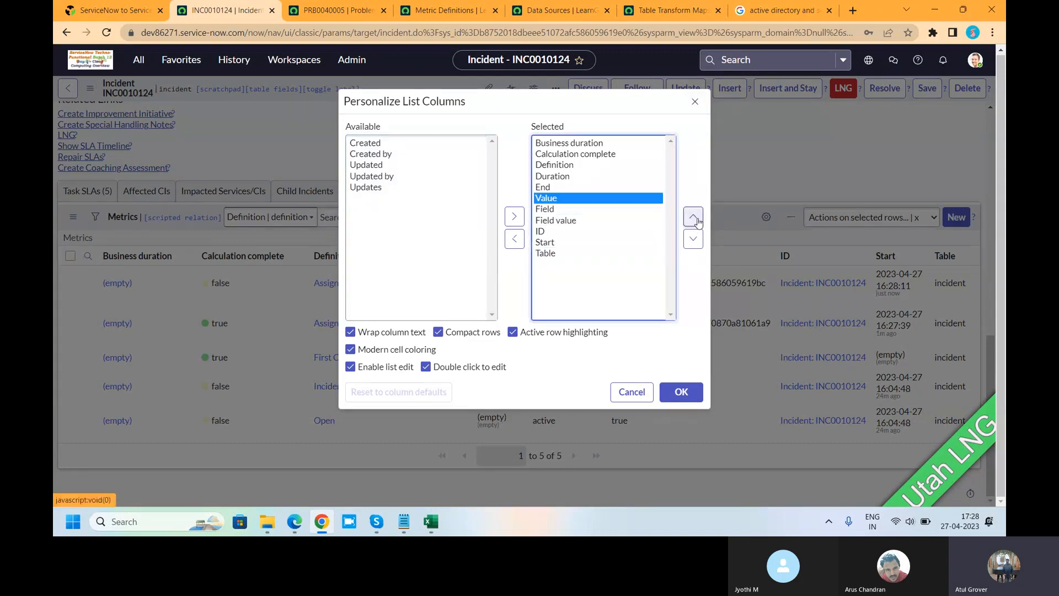
click(693, 221)
click(681, 392)
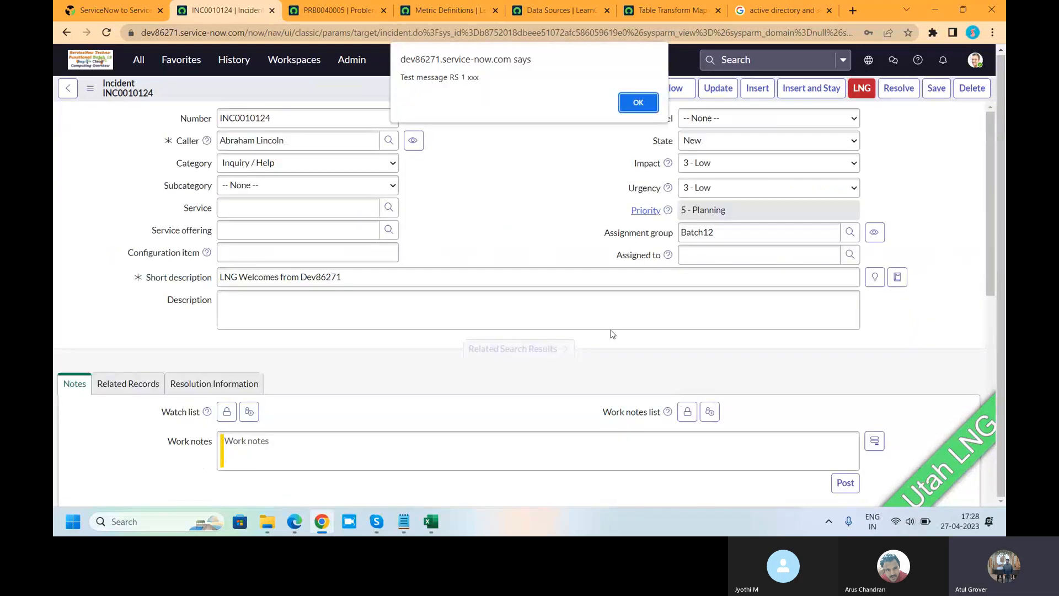
click(638, 102)
click(638, 102)
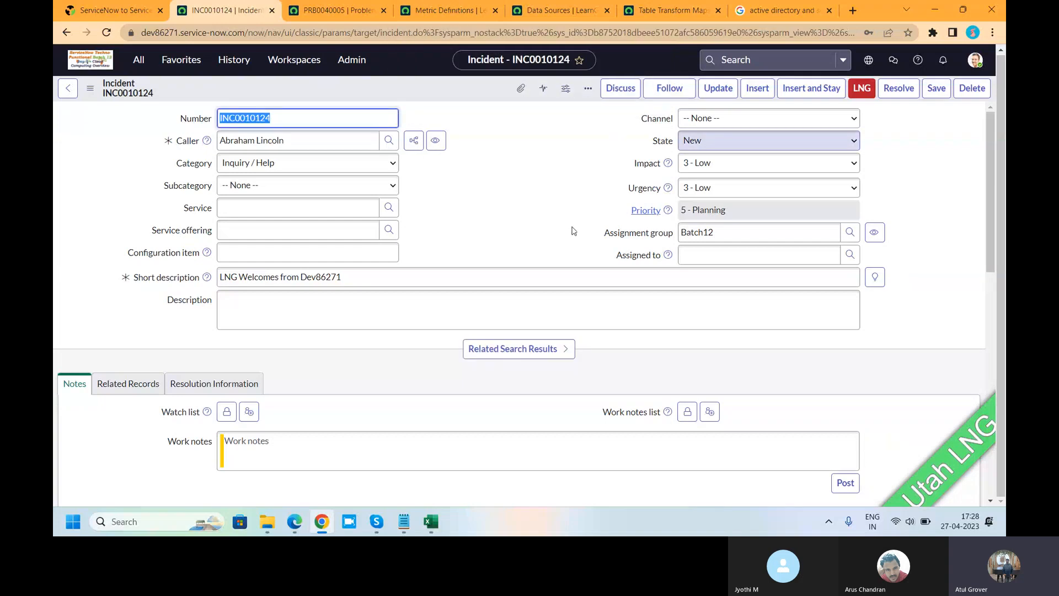
scroll(574, 231, down, 15)
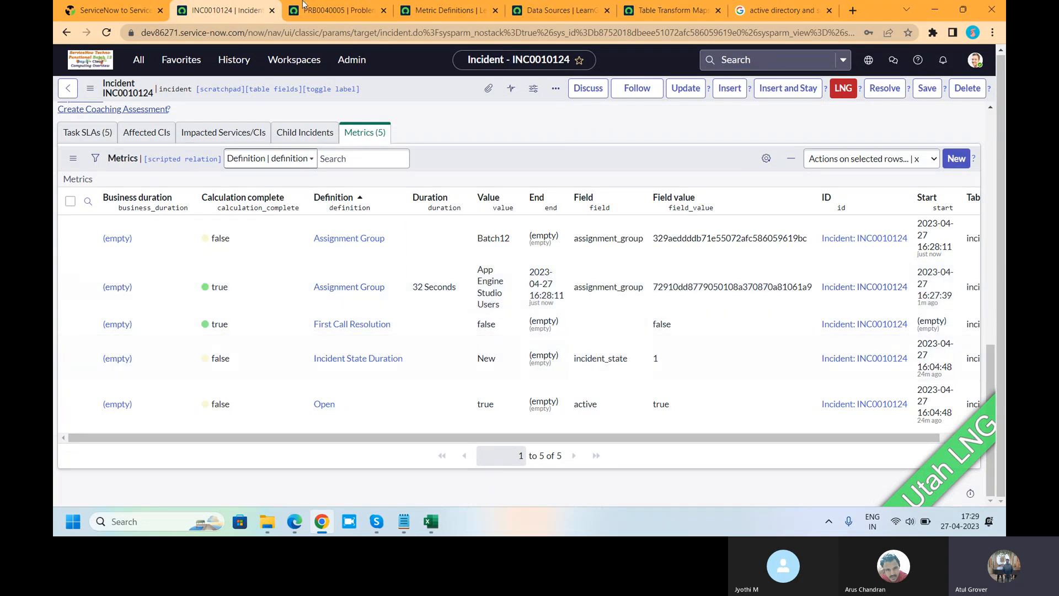
Filter Metric Definitions to tables starting with 'change'.
click(461, 14)
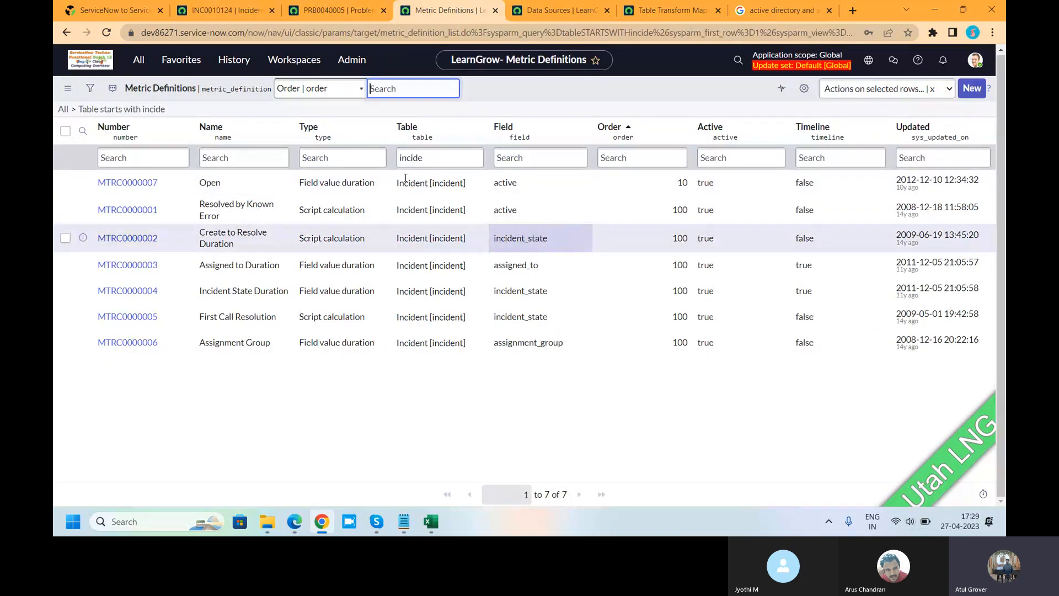
double_click(411, 158)
text(change)
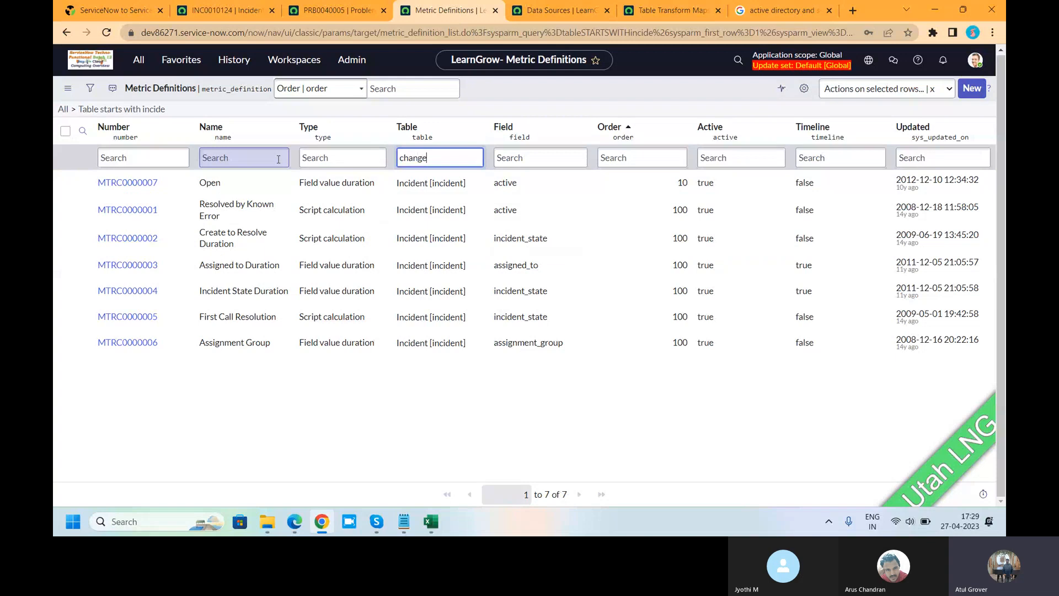
key(Return)
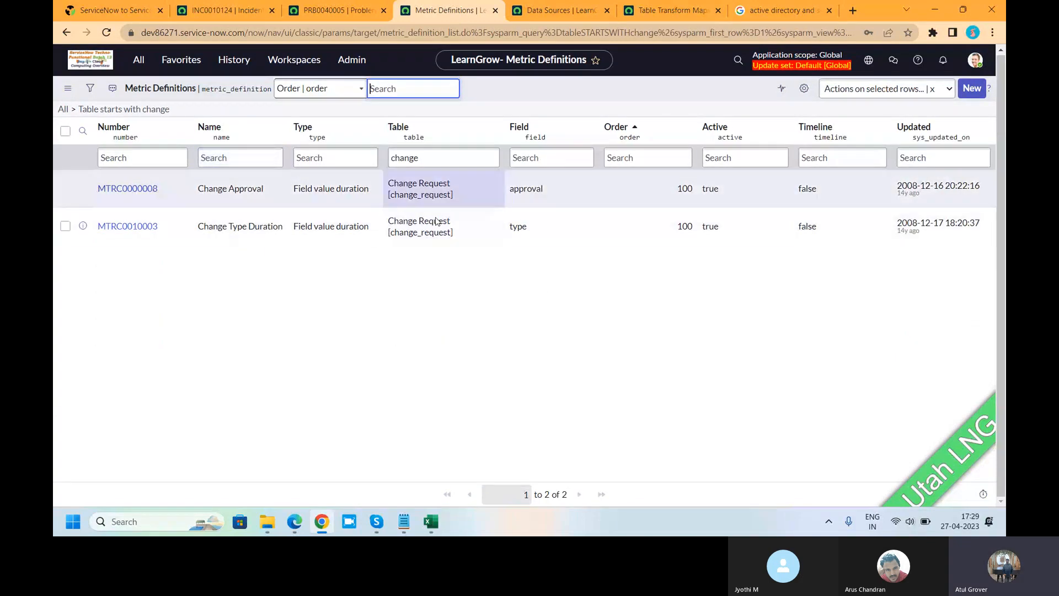
Review Change Approval and Change Type Duration, opening definition MTRC0010003.
triple_click(264, 193)
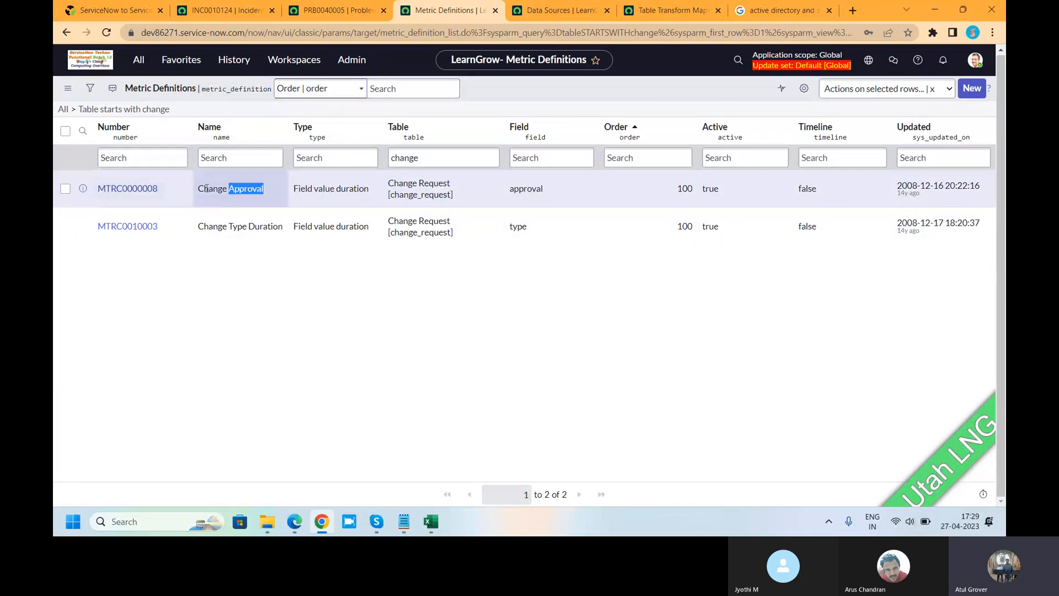
drag(283, 228, 196, 231)
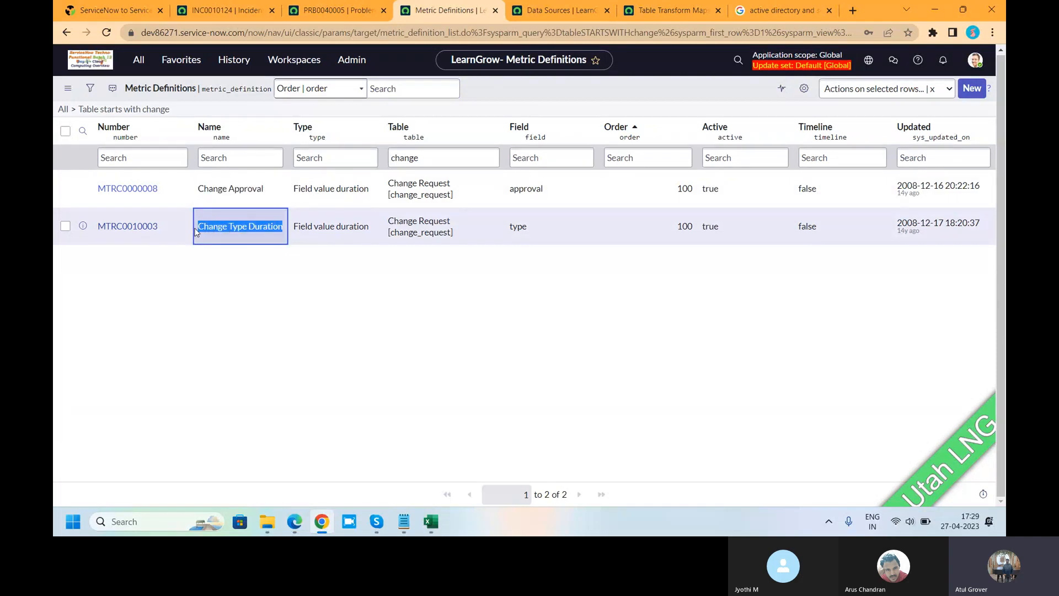
click(117, 229)
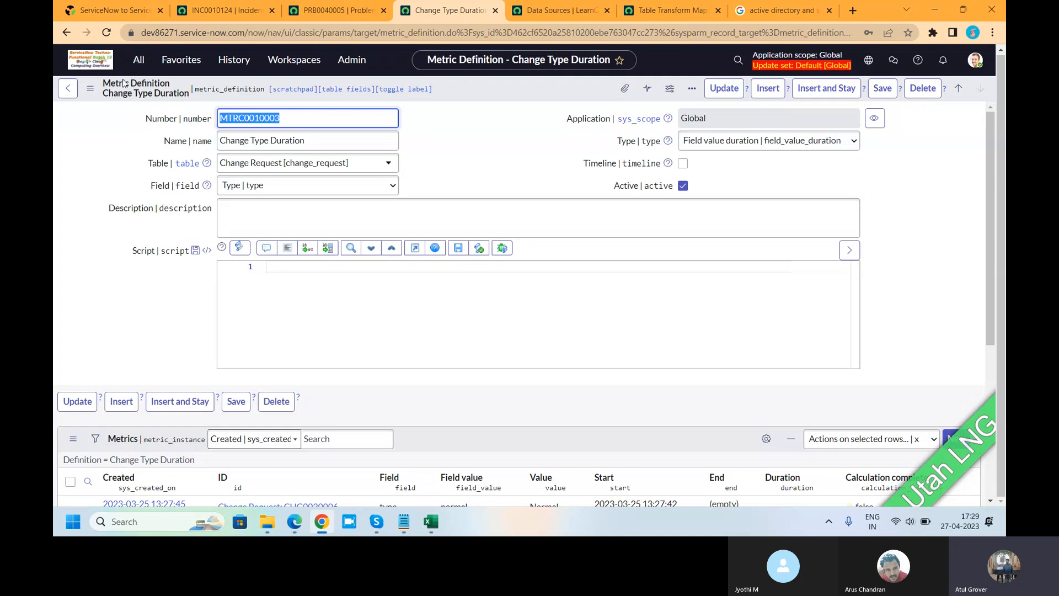
click(66, 87)
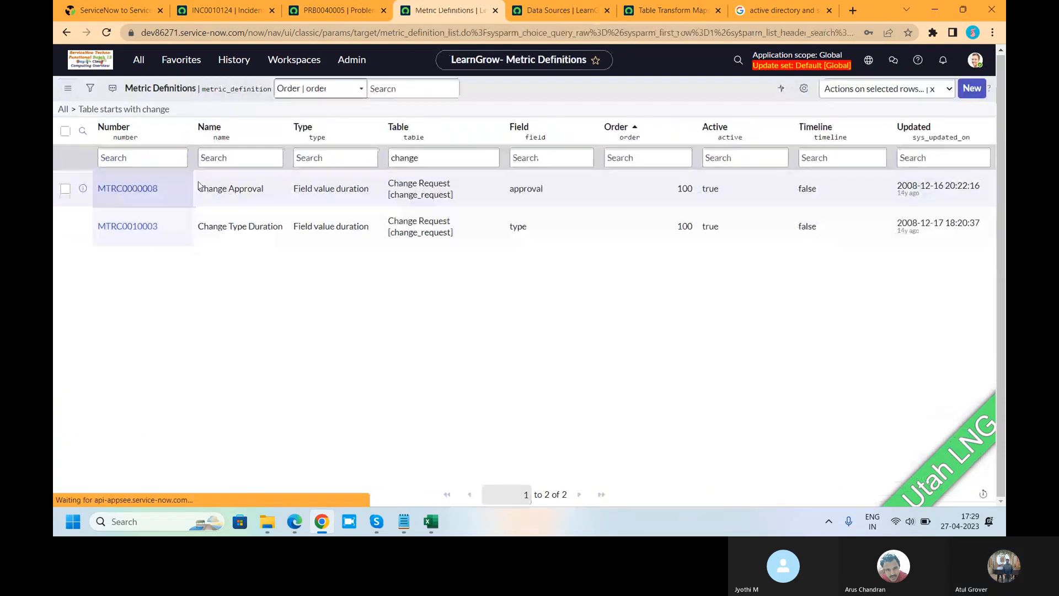
click(137, 187)
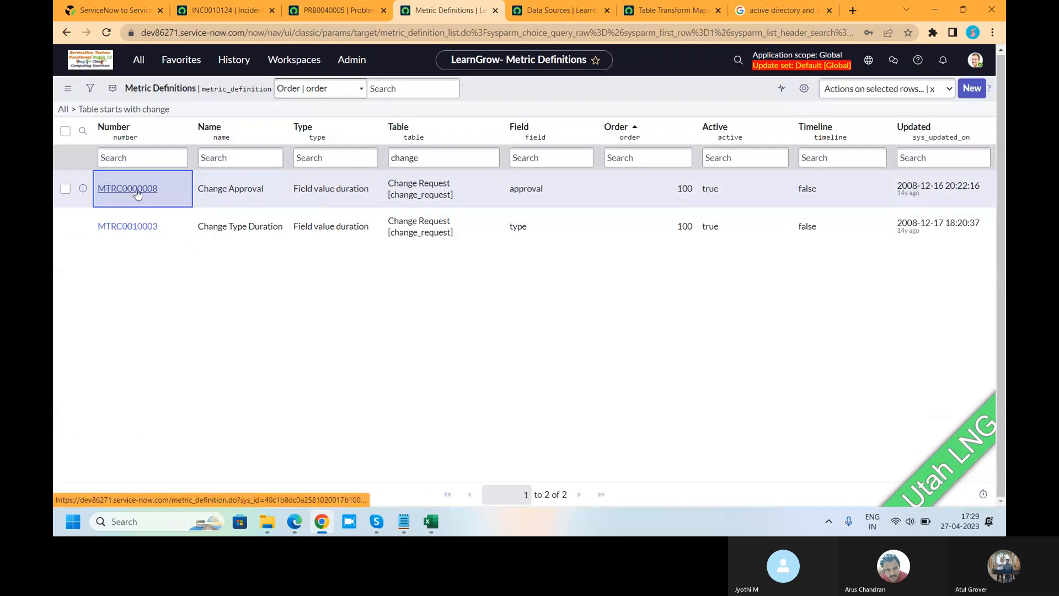
Clear the Table filter so all 14 definitions are listed.
double_click(468, 159)
key(BackSpace)
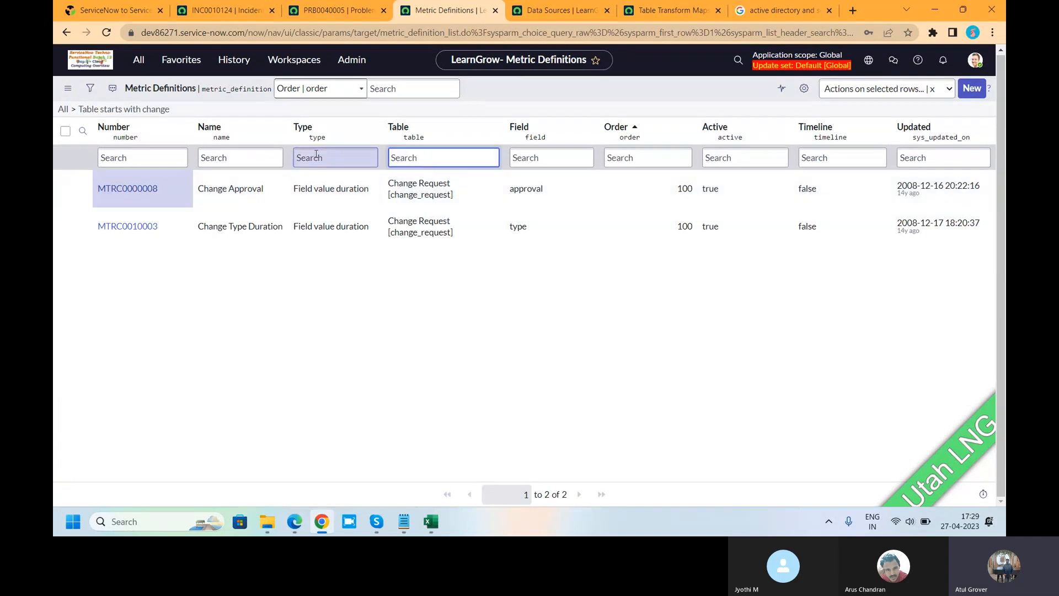
key(Return)
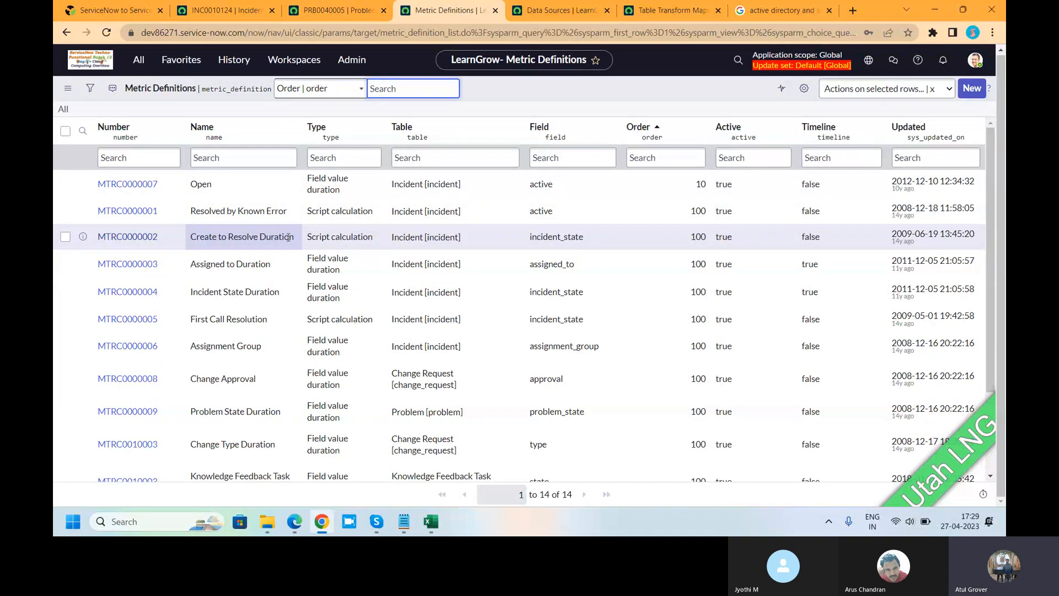
Open First Call Resolution (MTRC0000005) and review its script and Metrics instances.
click(120, 321)
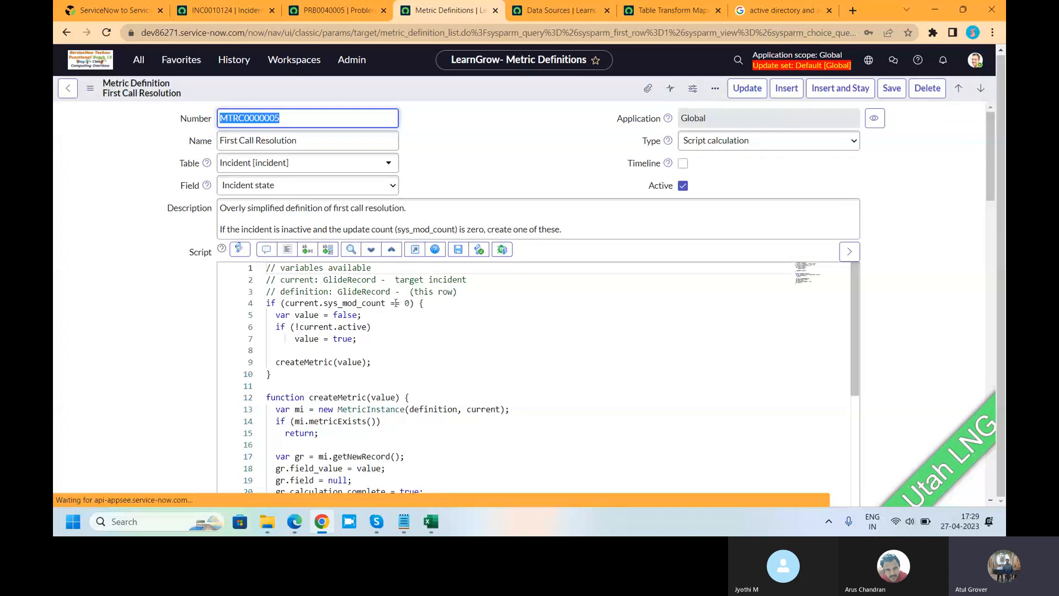
scroll(368, 342, down, 3)
drag(343, 408, 283, 251)
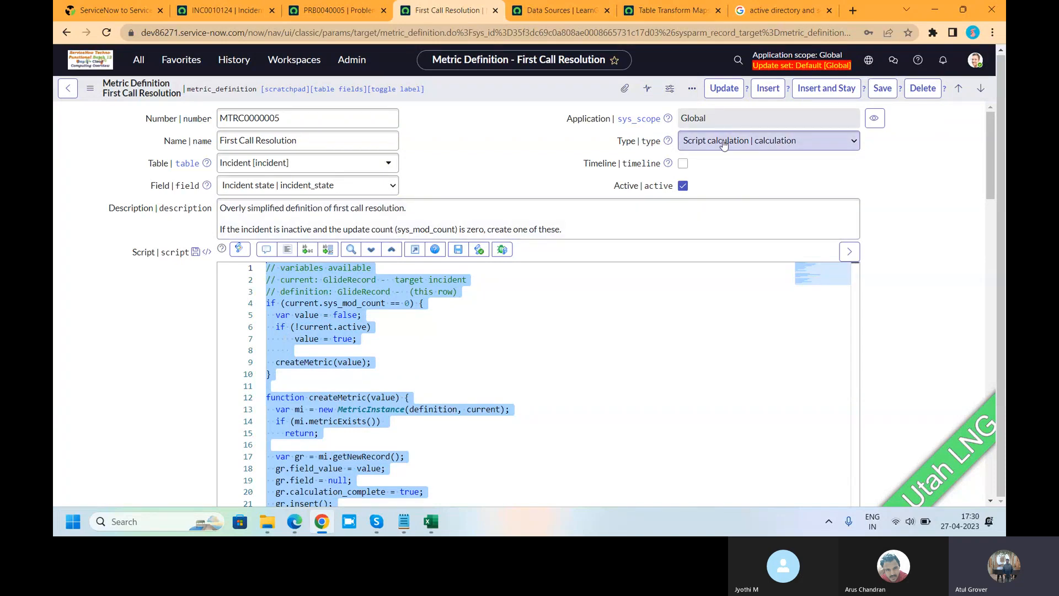
click(506, 145)
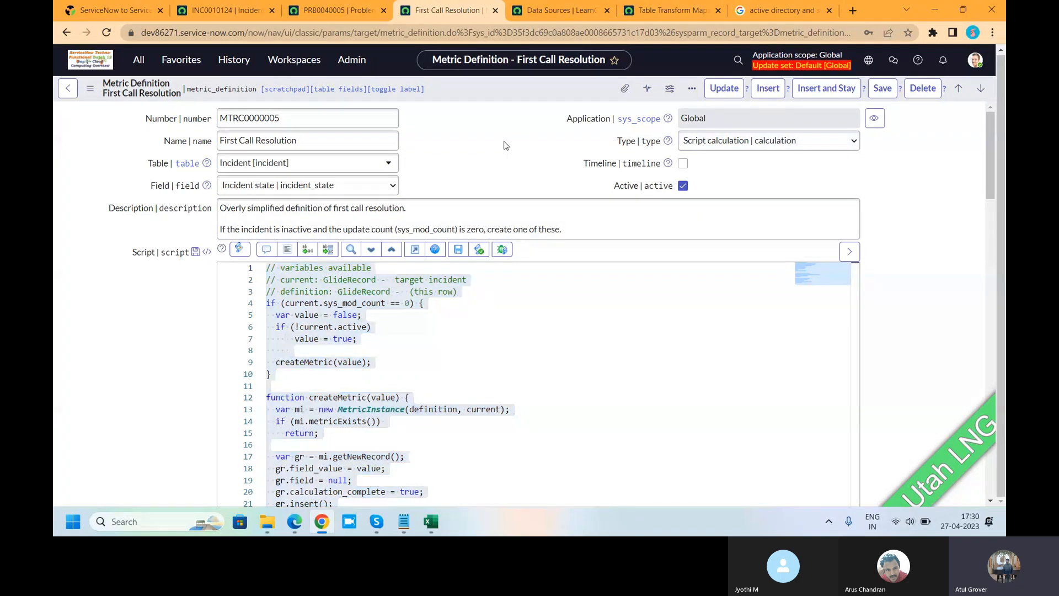
scroll(507, 145, down, 7)
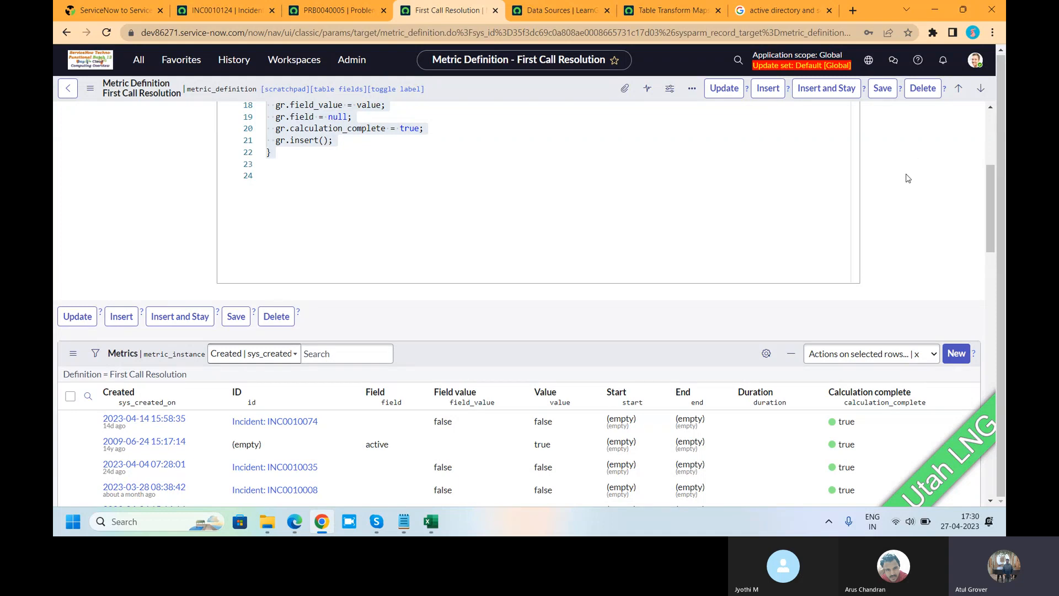
scroll(907, 179, down, 10)
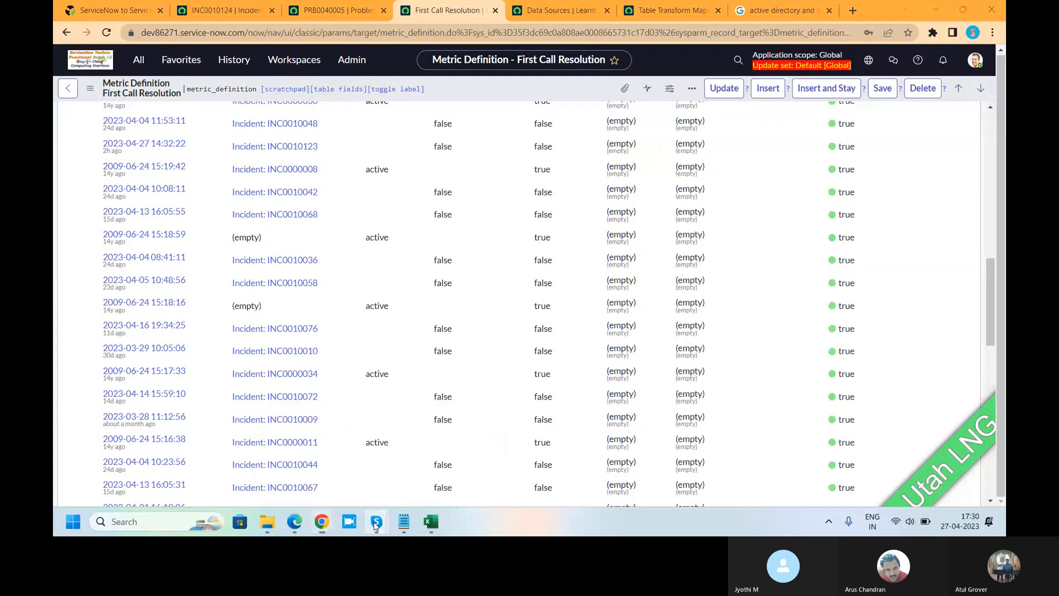
Glance at the Skype call, then bring the Training_Master workbook forward.
mouse_move(375, 523)
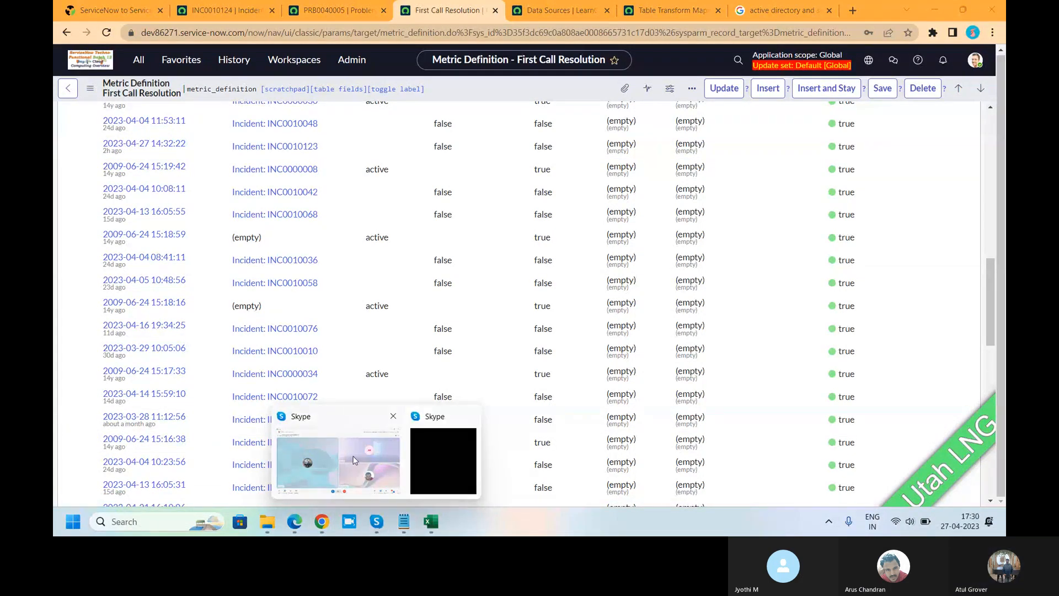
click(338, 460)
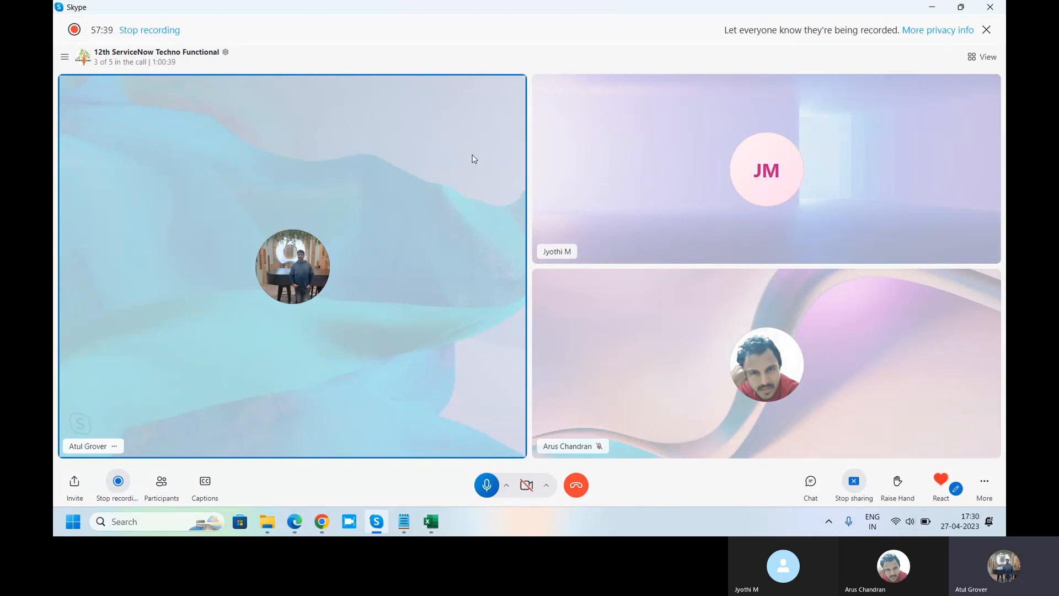
mouse_move(439, 523)
click(429, 449)
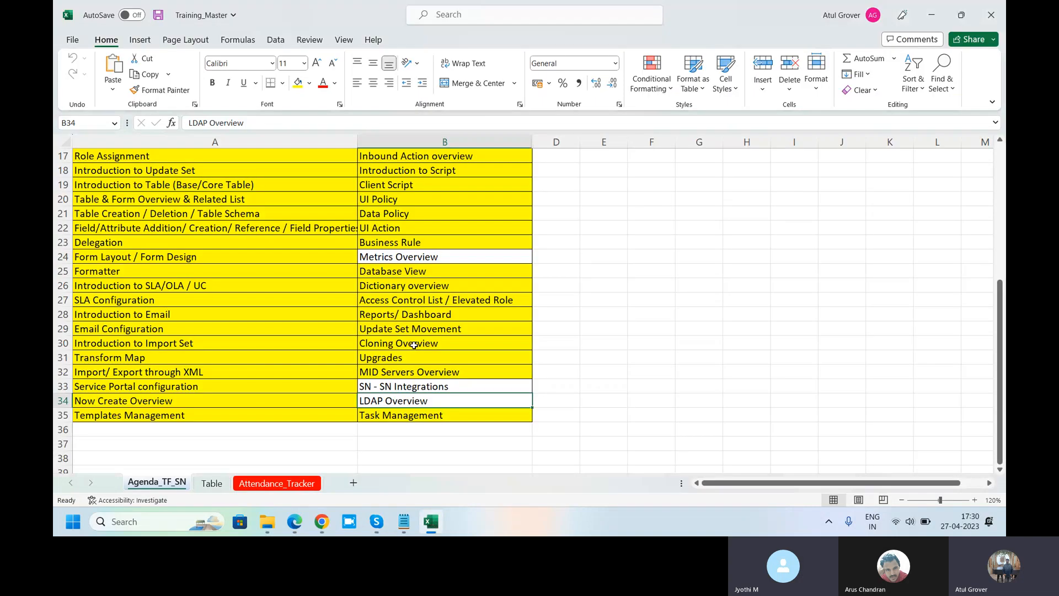
Select B24:B34, Metrics Overview through LDAP Overview, then scroll back up.
drag(414, 254, 412, 403)
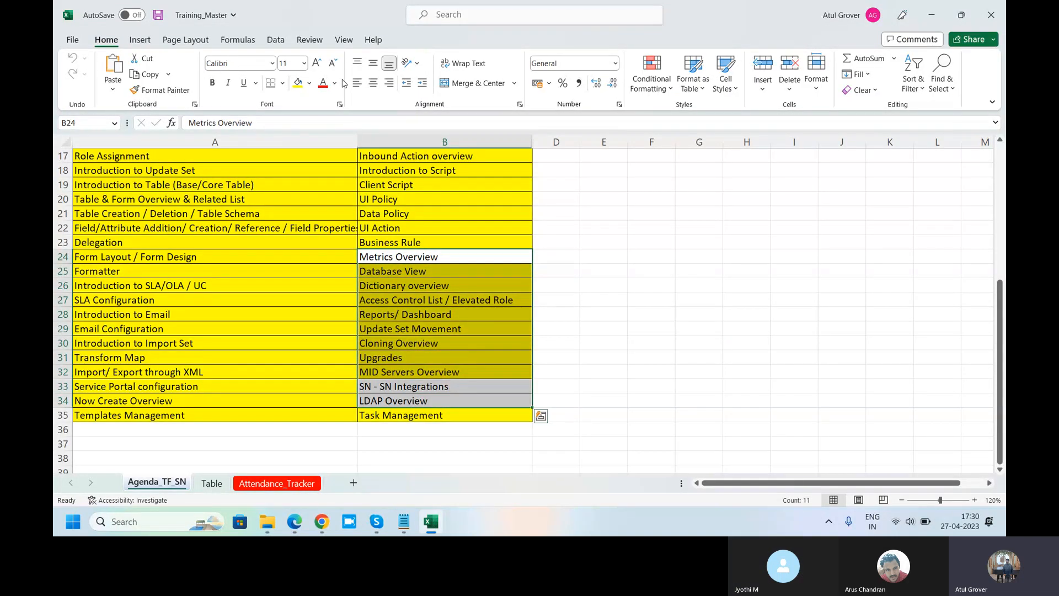
scroll(459, 370, up, 5)
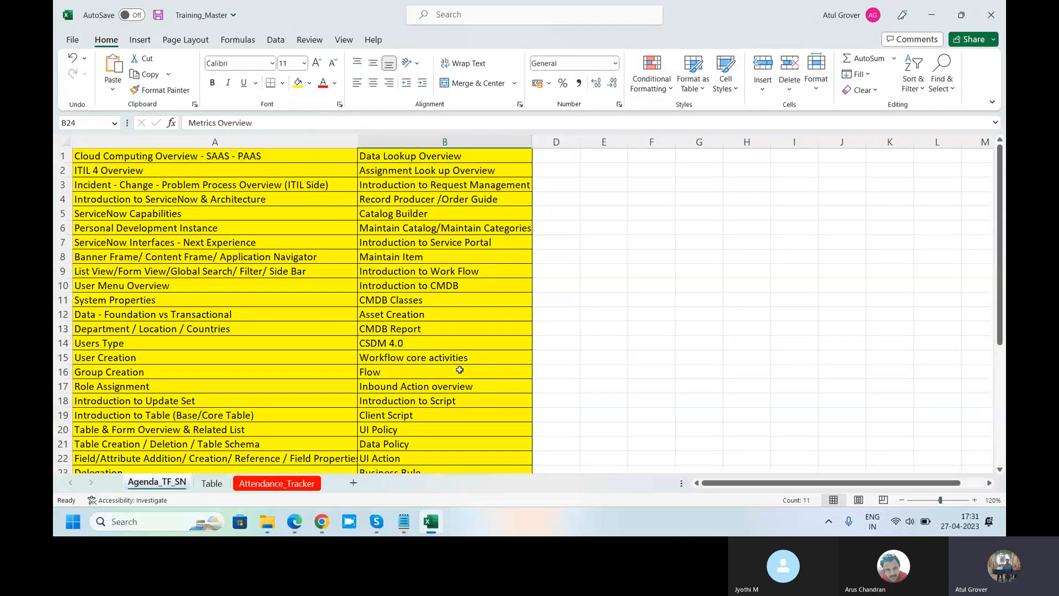
key(alt+Tab)
key(alt+Tab)
key(alt+Tab)
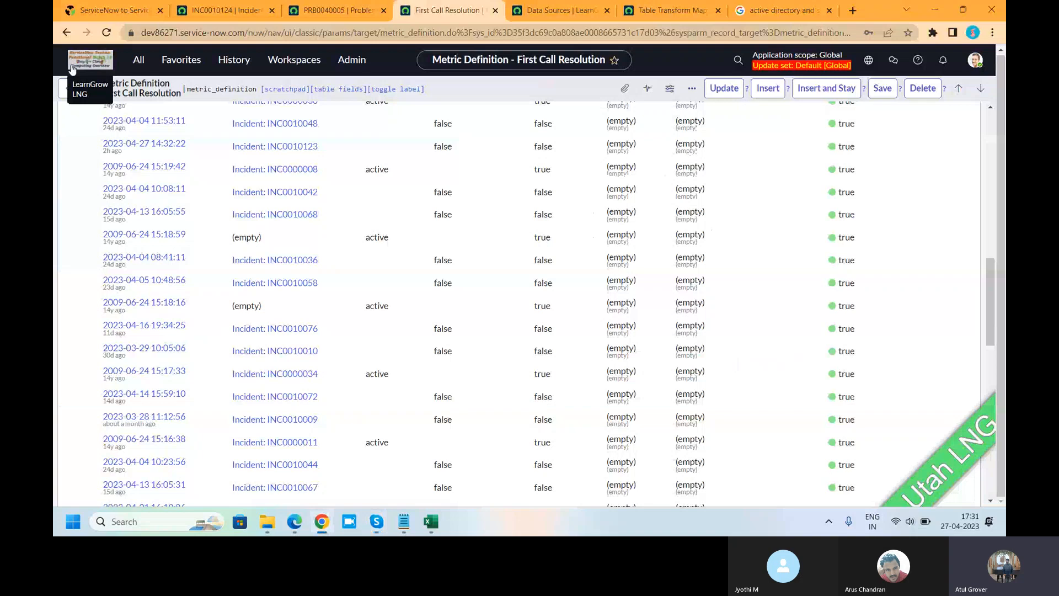
key(alt+Tab)
key(alt+Tab)
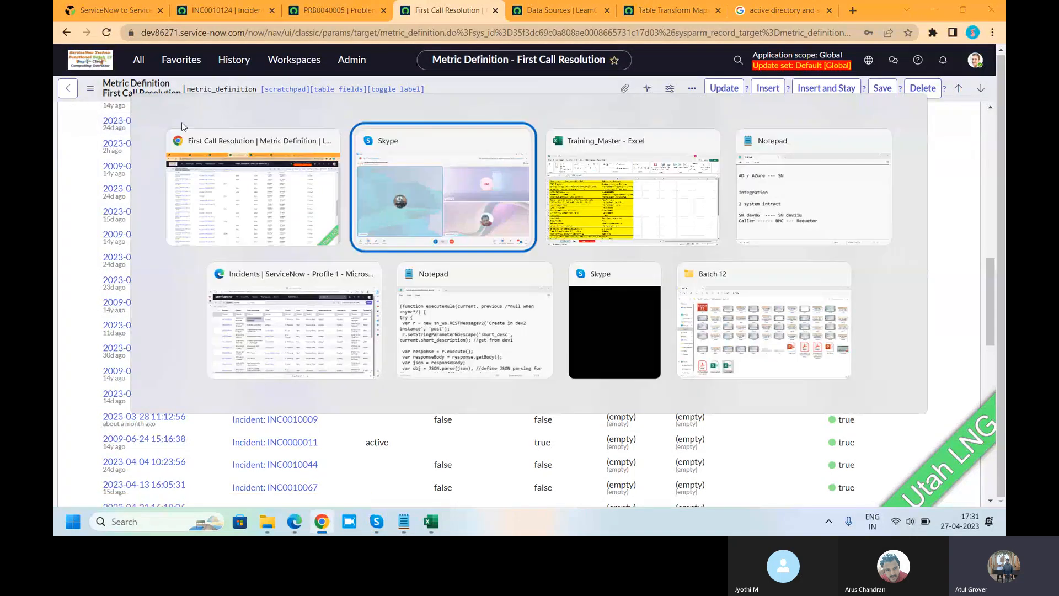
scroll(204, 246, down, 1)
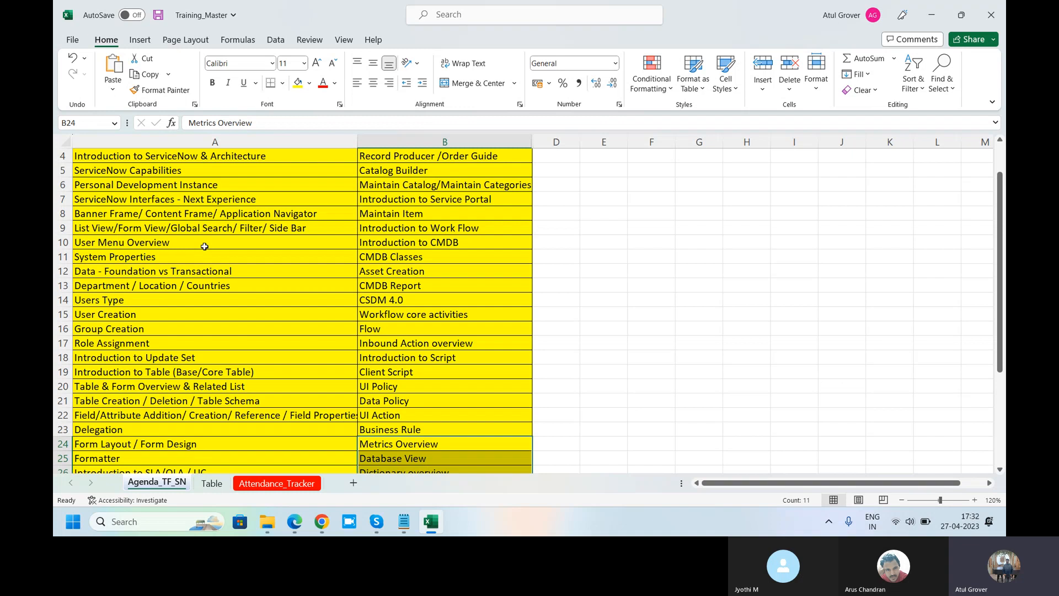
Scroll through the Agenda_TF_SN sheet, then Alt+Tab to the Skype call.
scroll(214, 267, down, 3)
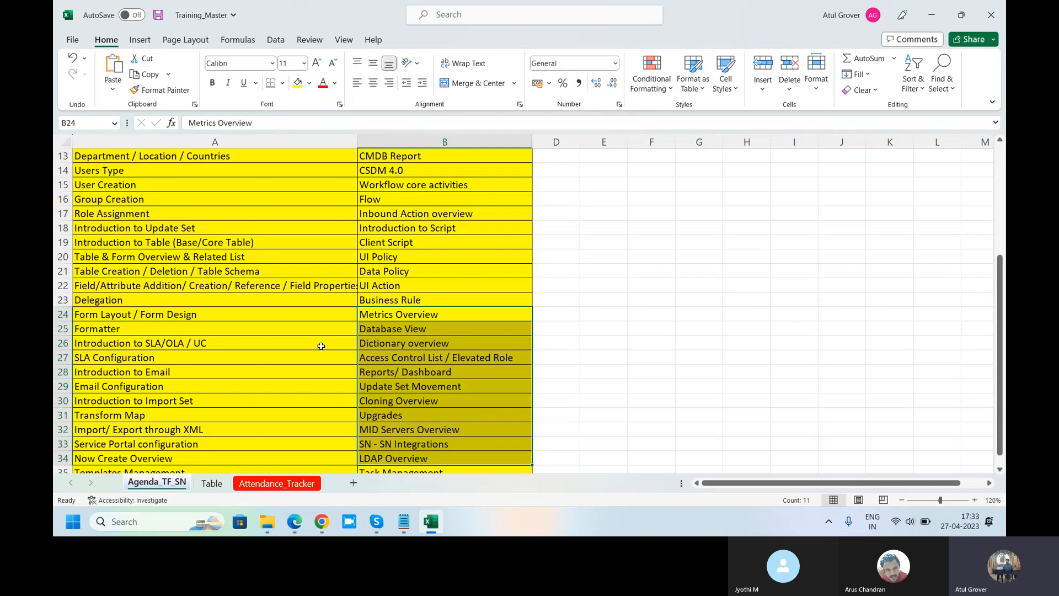
scroll(321, 346, down, 2)
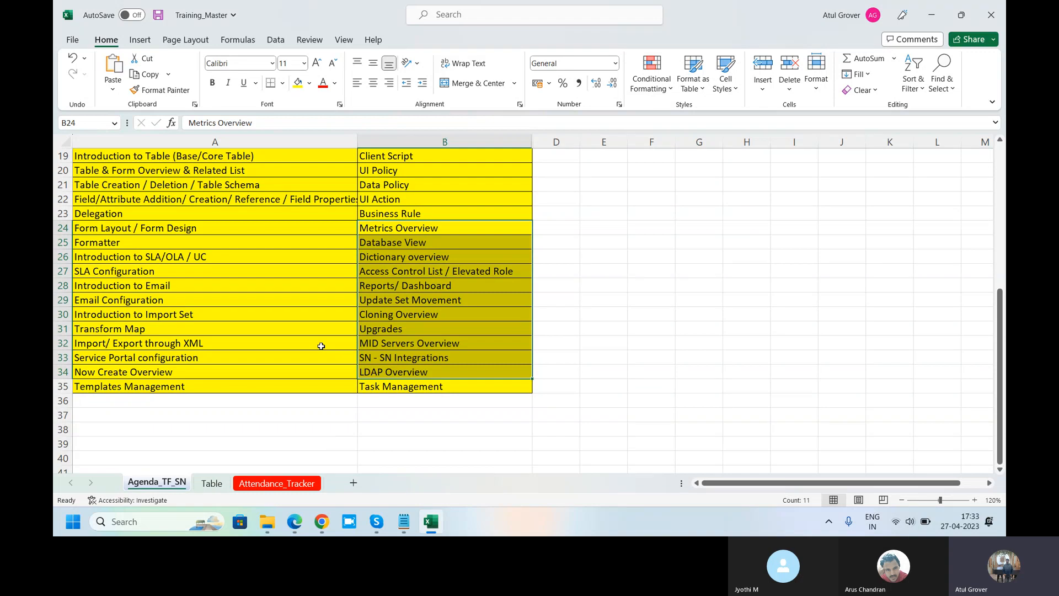
scroll(321, 346, up, 6)
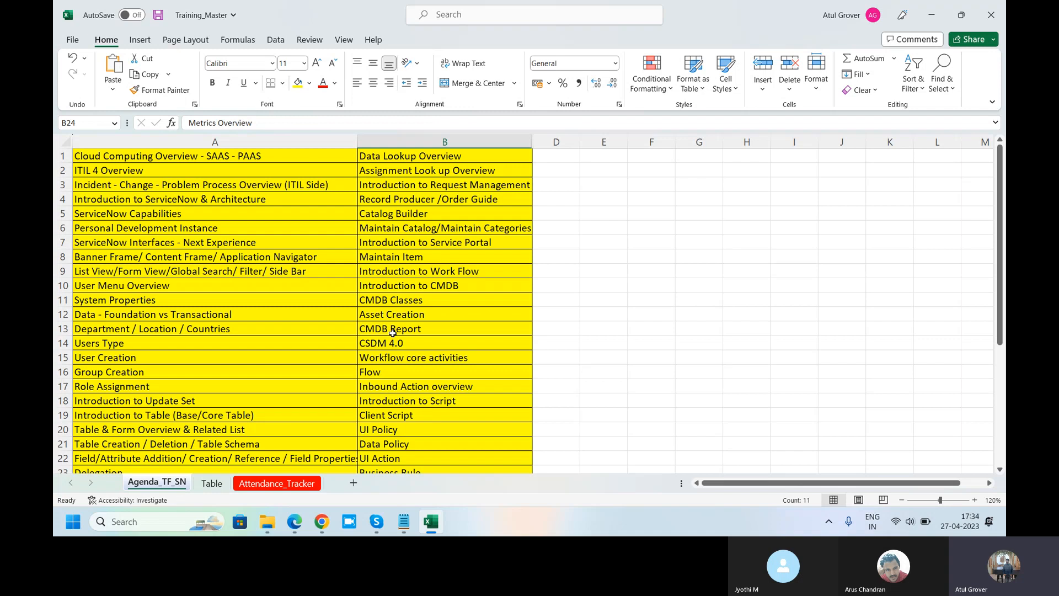
scroll(392, 333, down, 2)
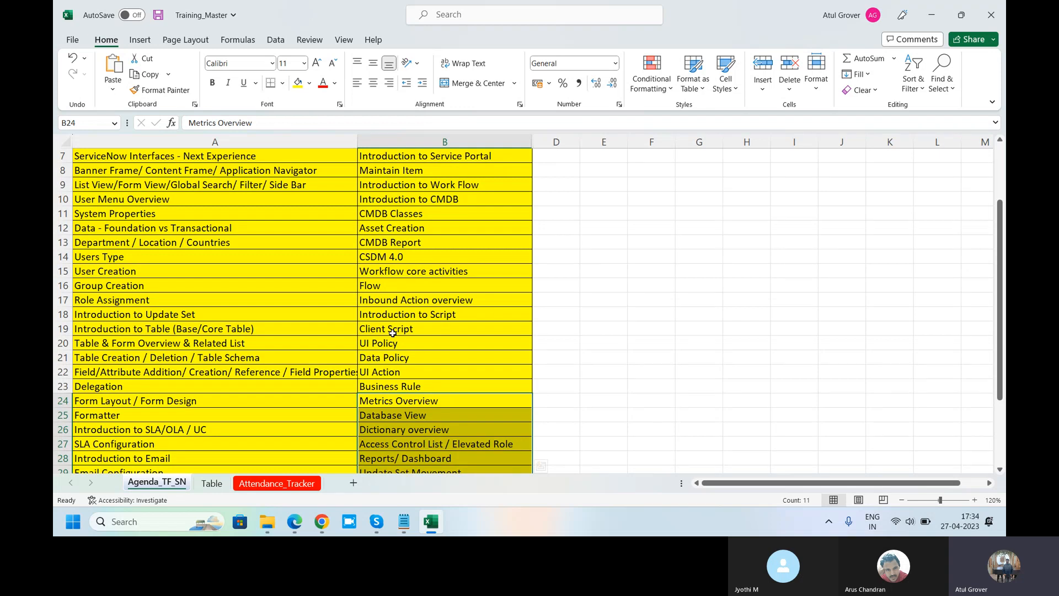
scroll(392, 333, down, 3)
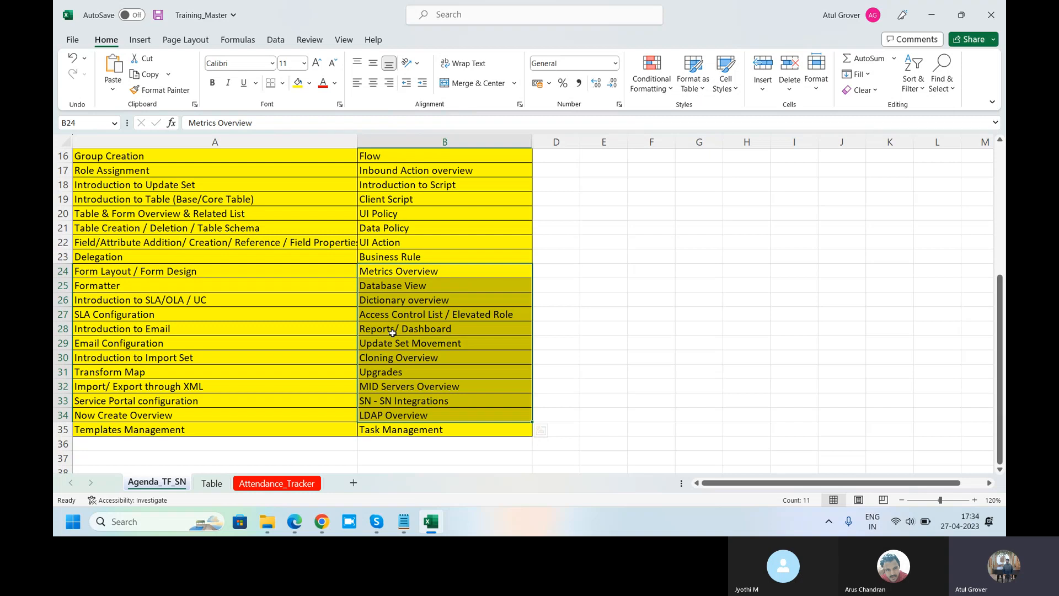
key(alt+Tab)
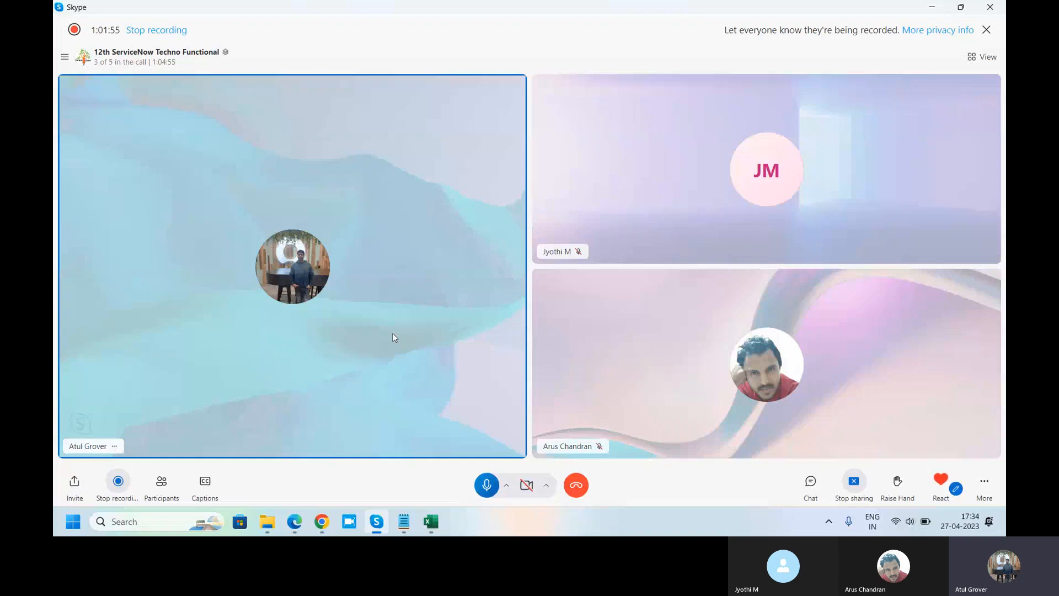